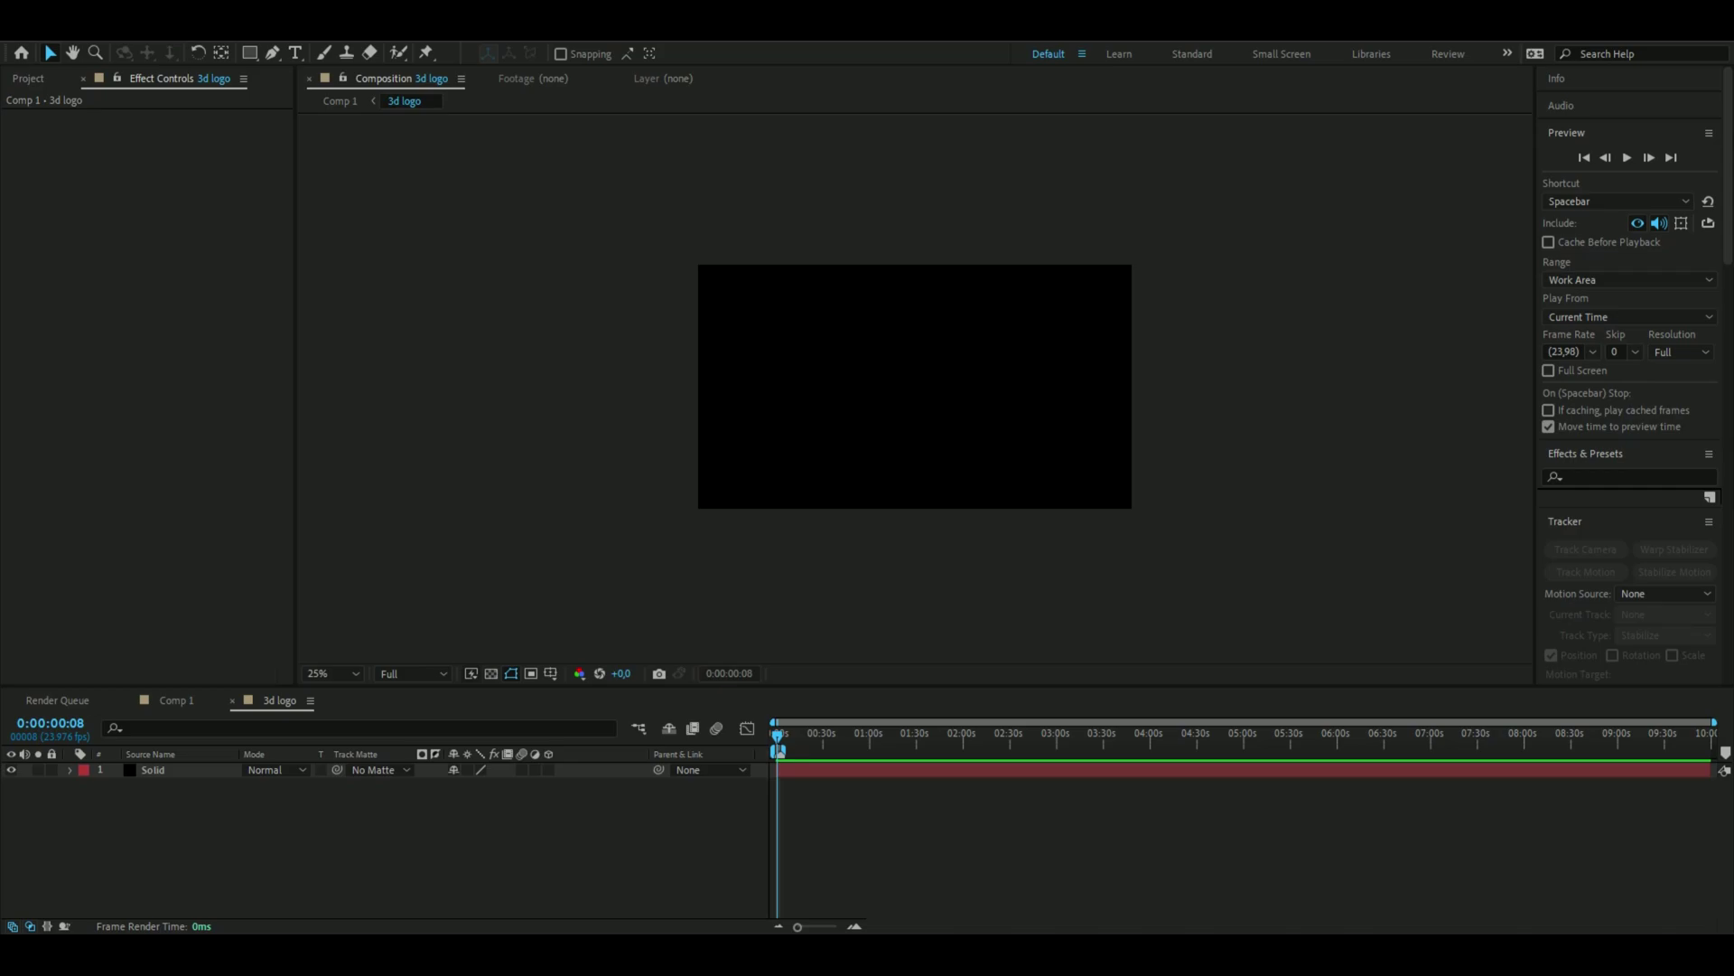
Scale the Nike-Logo.png layer down to 40% so the whole logo fits in the 3d logo composition
{"action": "left_click", "coordinate": [672, 846]}
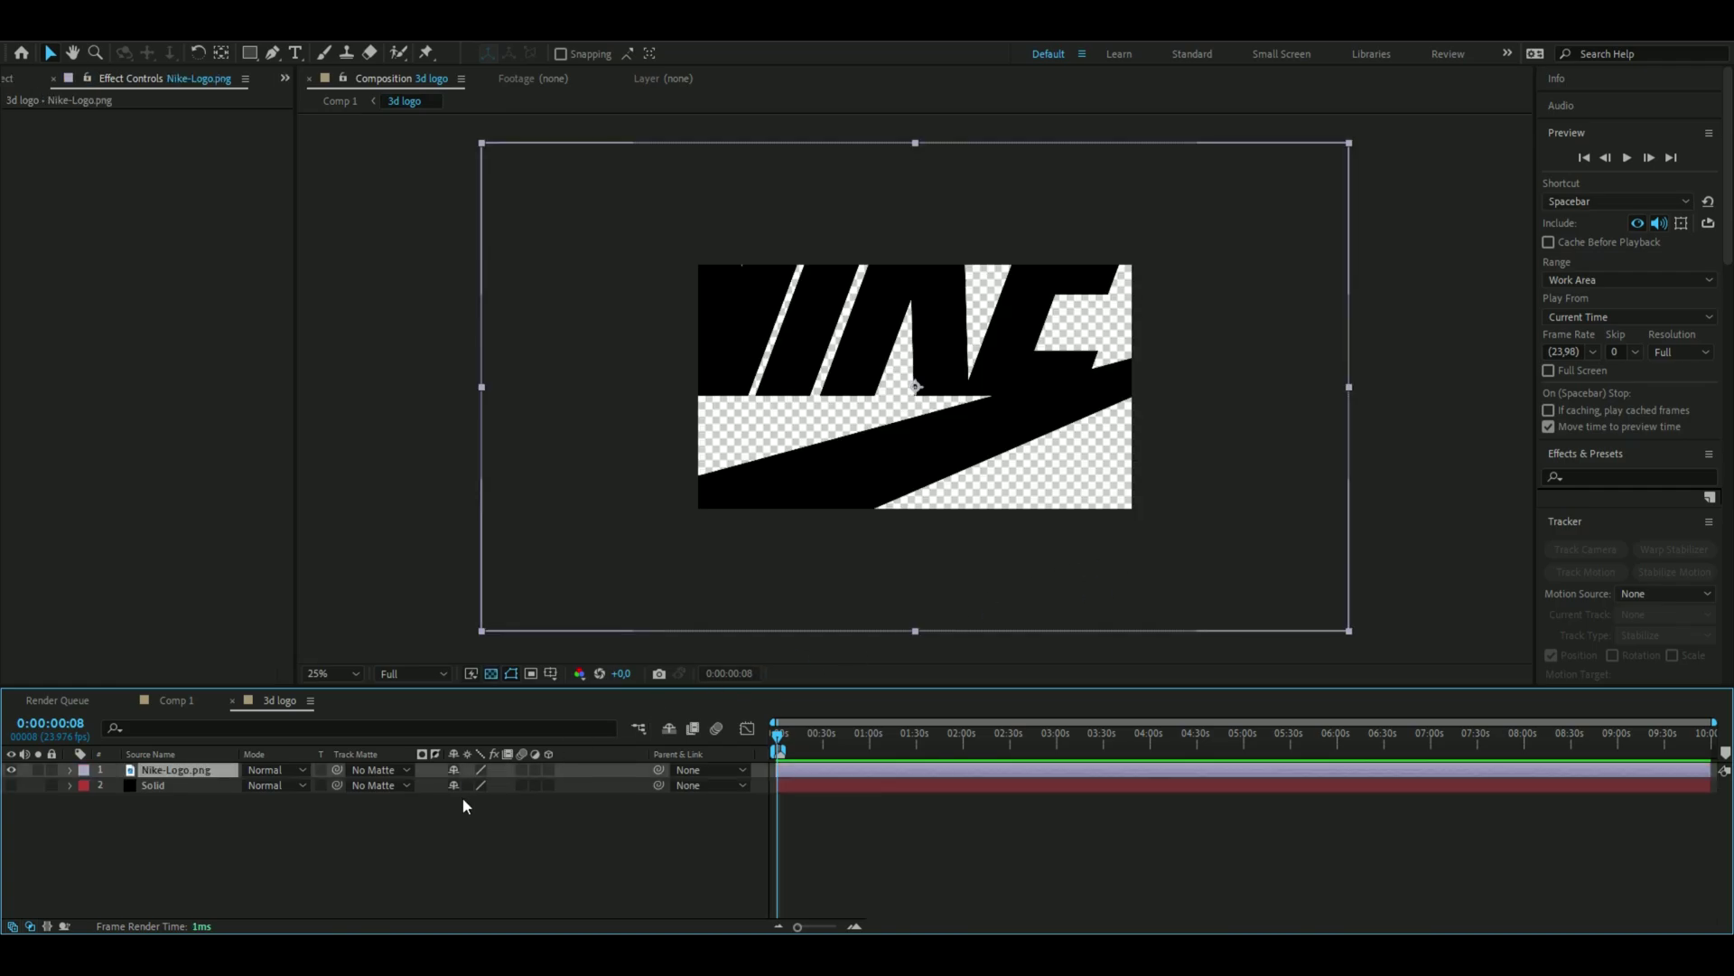
{"action": "key", "text": "s"}
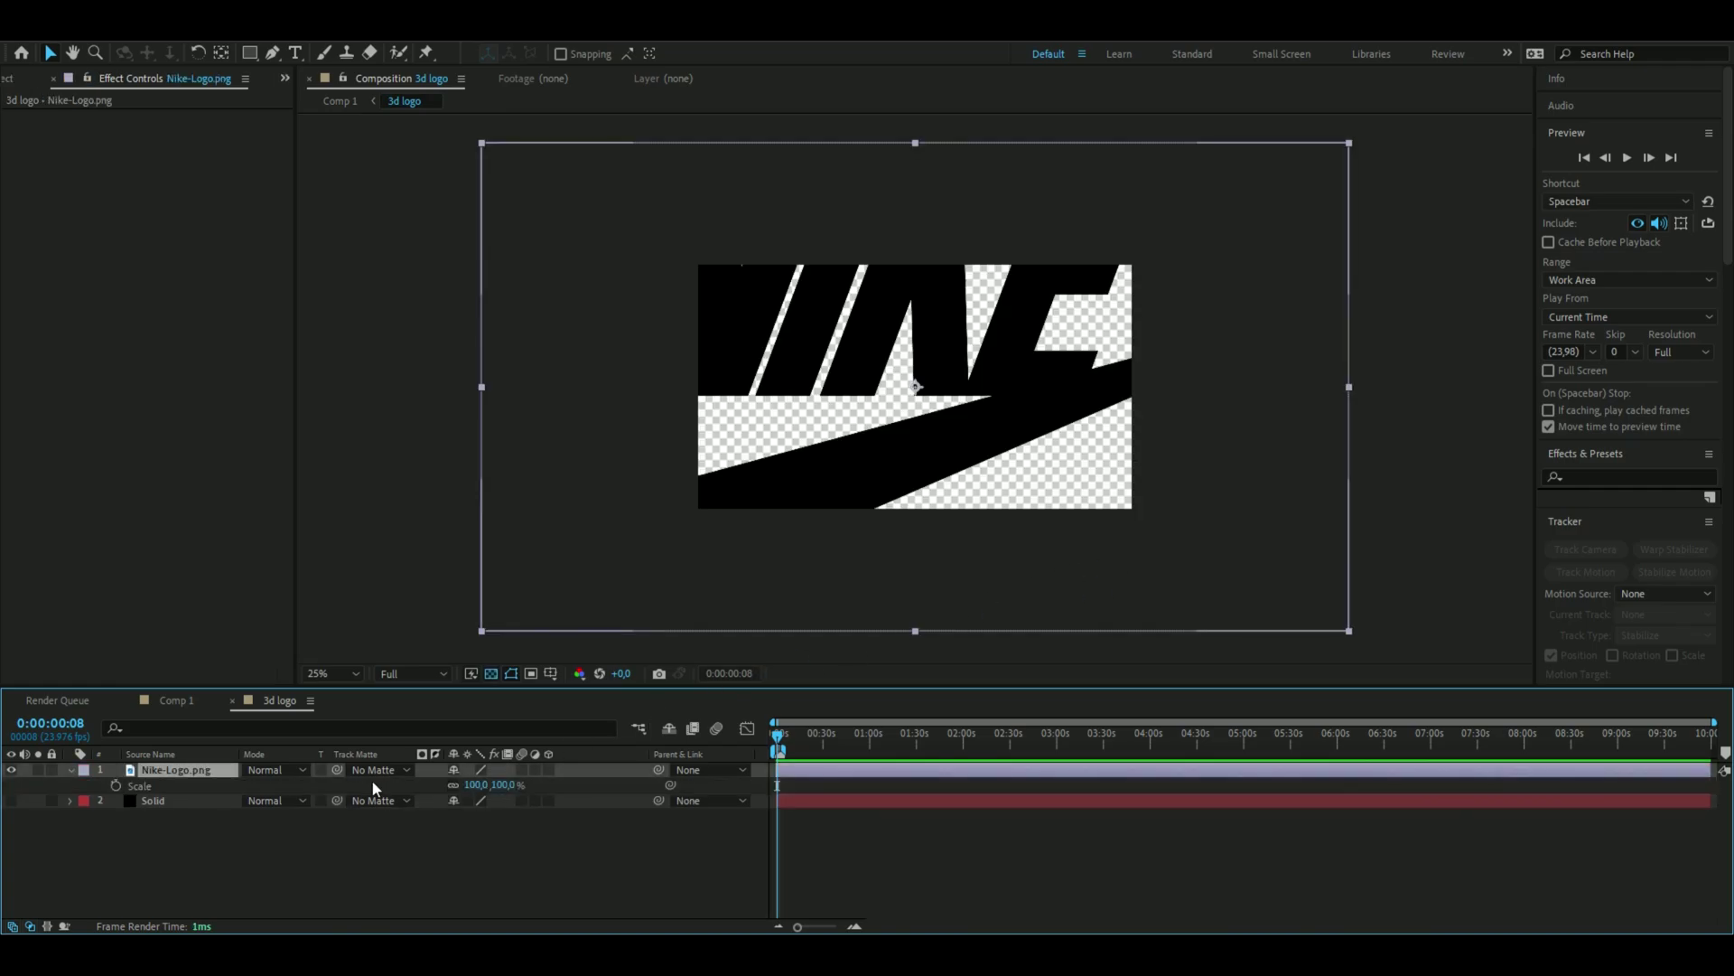
{"action": "left_click_drag", "start_coordinate": [483, 785], "coordinate": [427, 791]}
{"action": "left_click", "coordinate": [481, 785]}
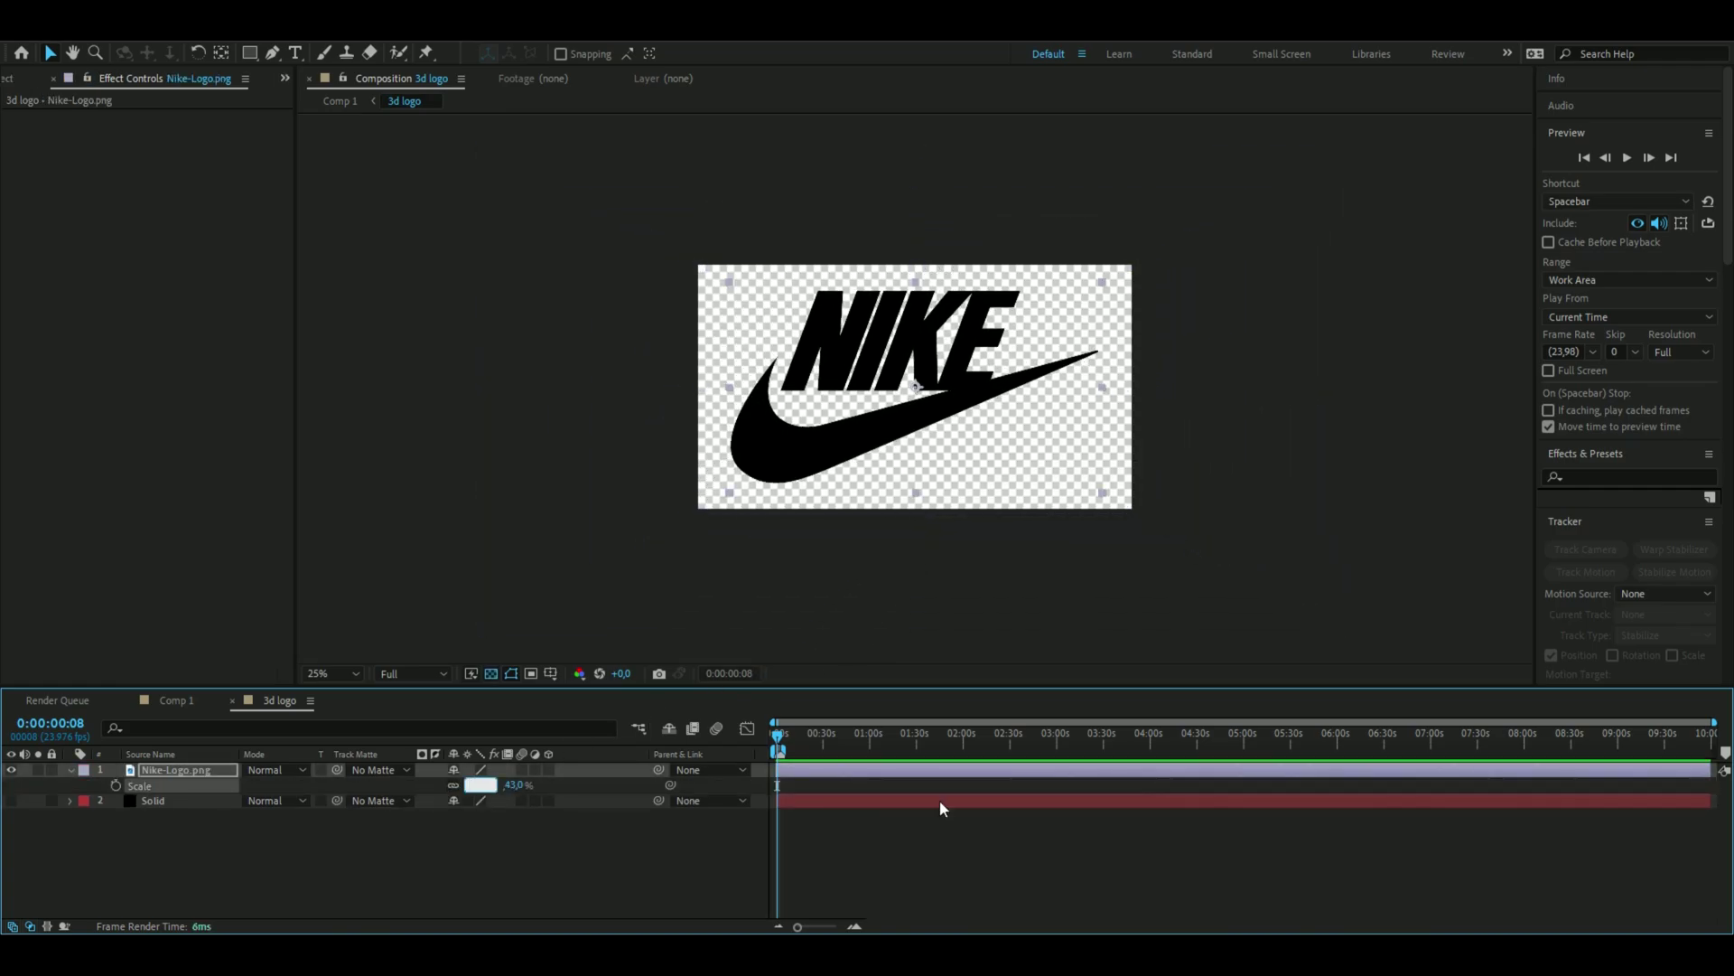
{"action": "type", "text": "0"}
{"action": "key", "text": "Return"}
{"action": "key", "text": "period"}
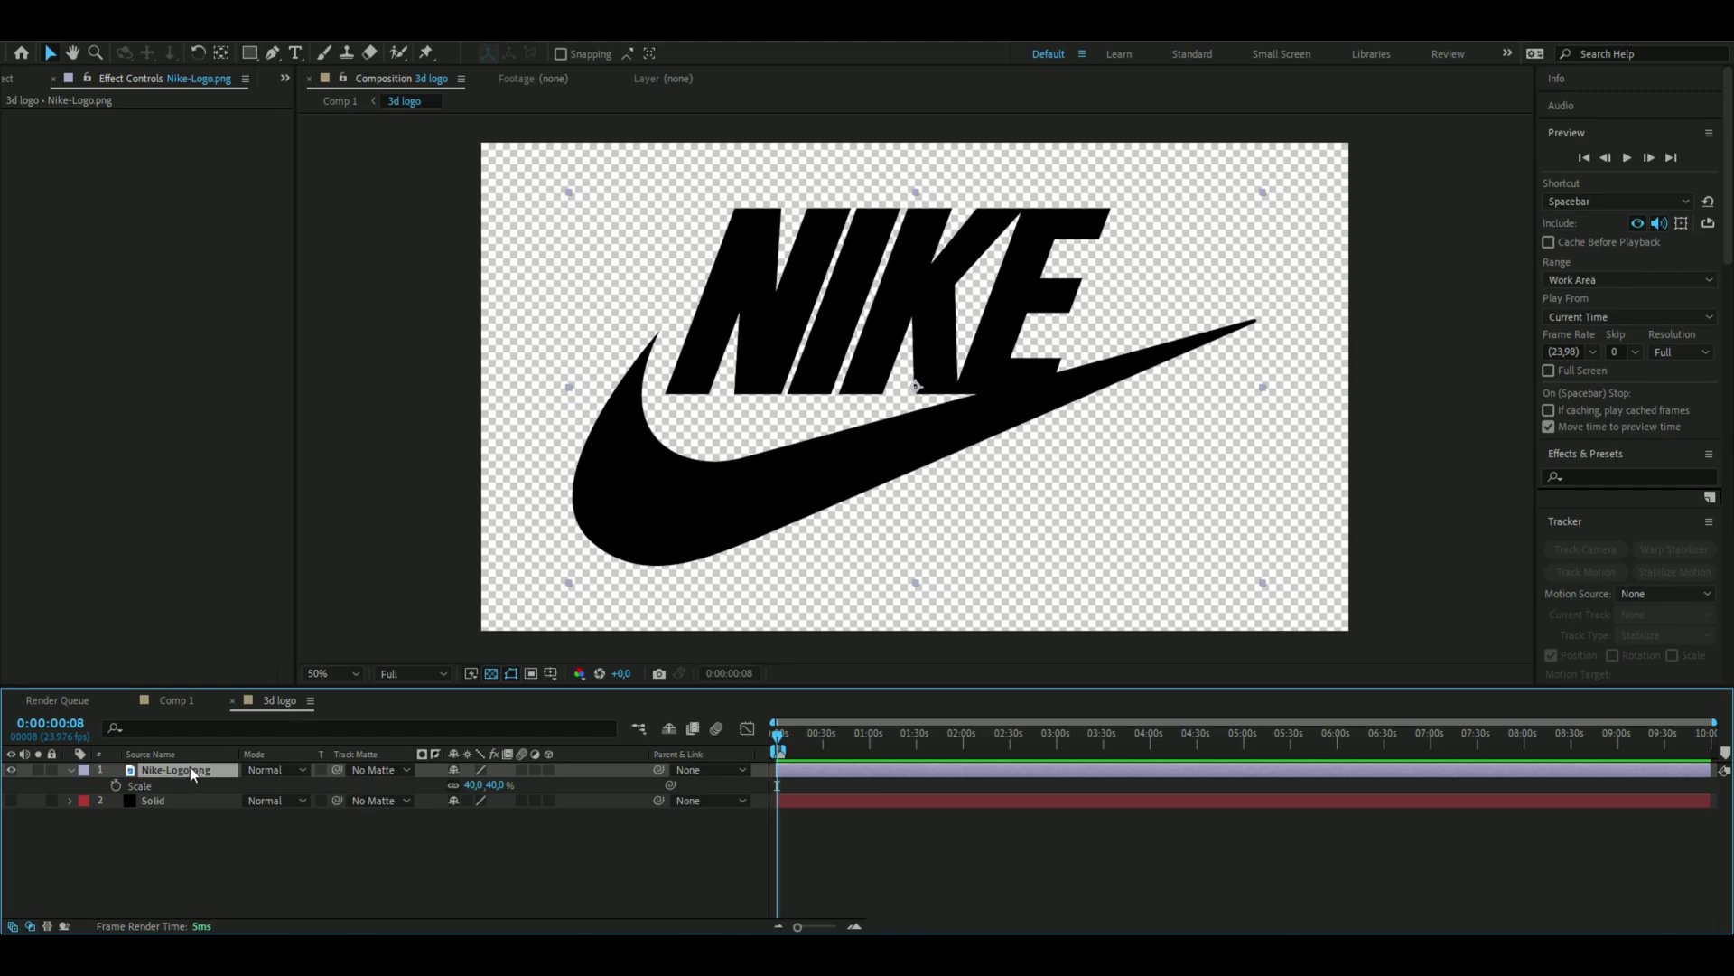
Duplicate the Nike-Logo.png layer until there are six copies of it
{"action": "key", "text": "ctrl+d"}
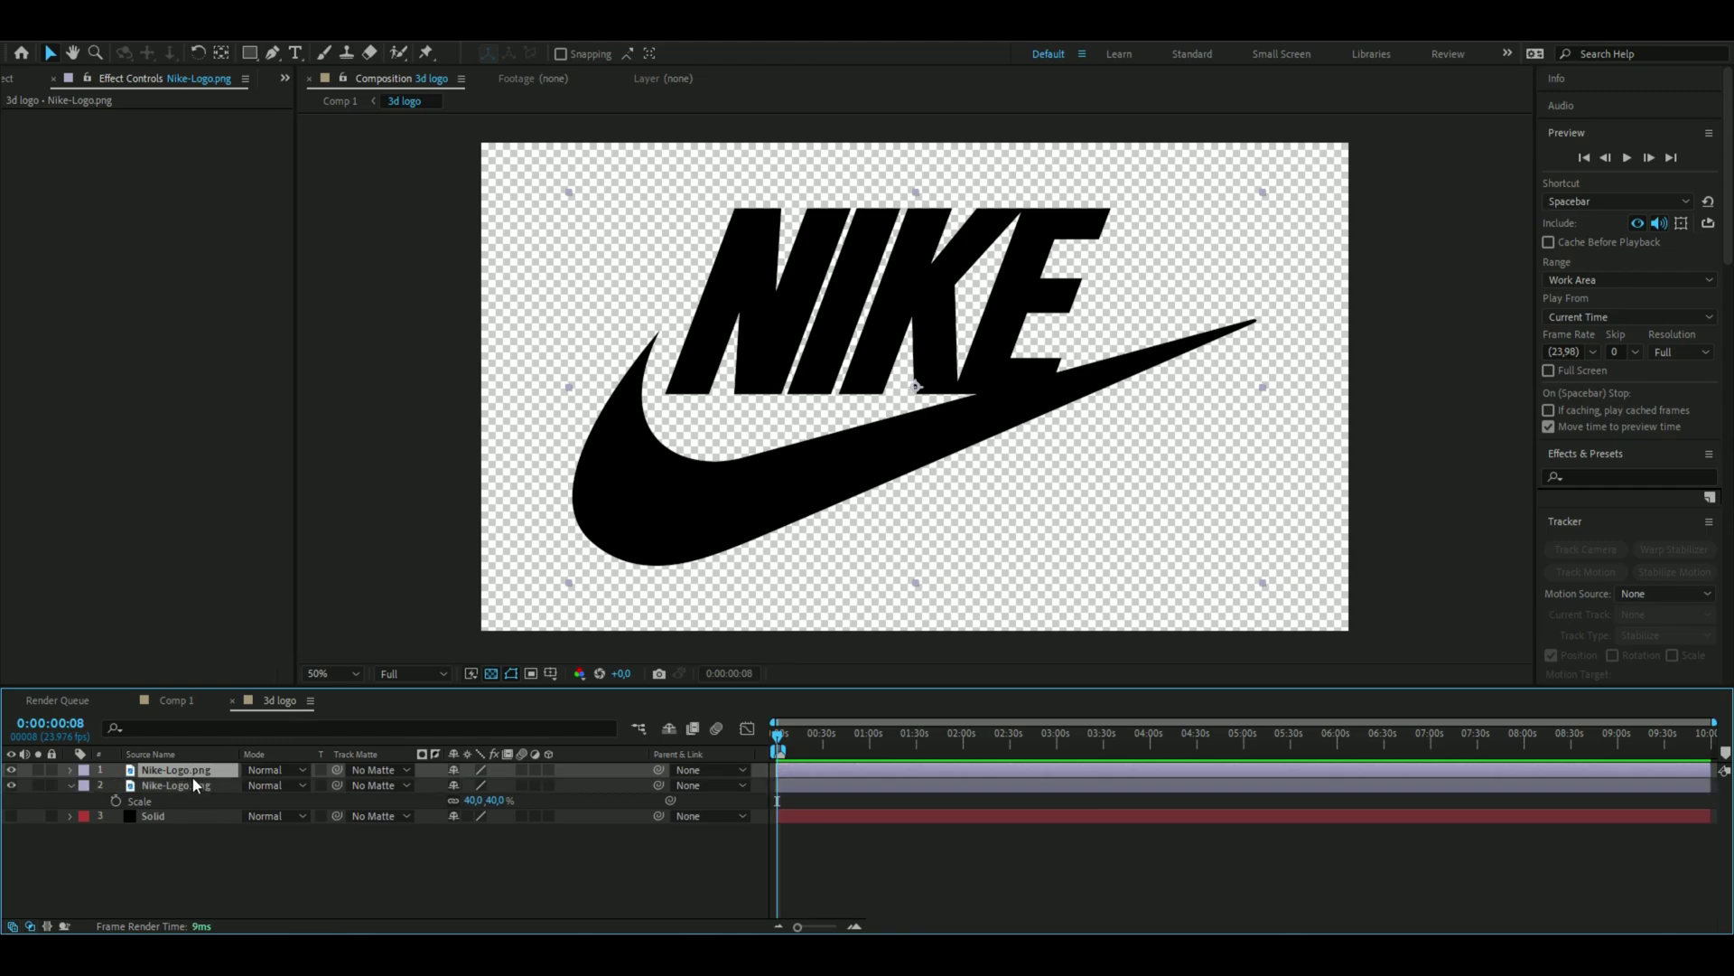
{"action": "key", "text": "ctrl+d"}
{"action": "key", "text": "ctrl+d"}
{"action": "key", "text": "ctrl+d"}
{"action": "key", "text": "ctrl+d"}
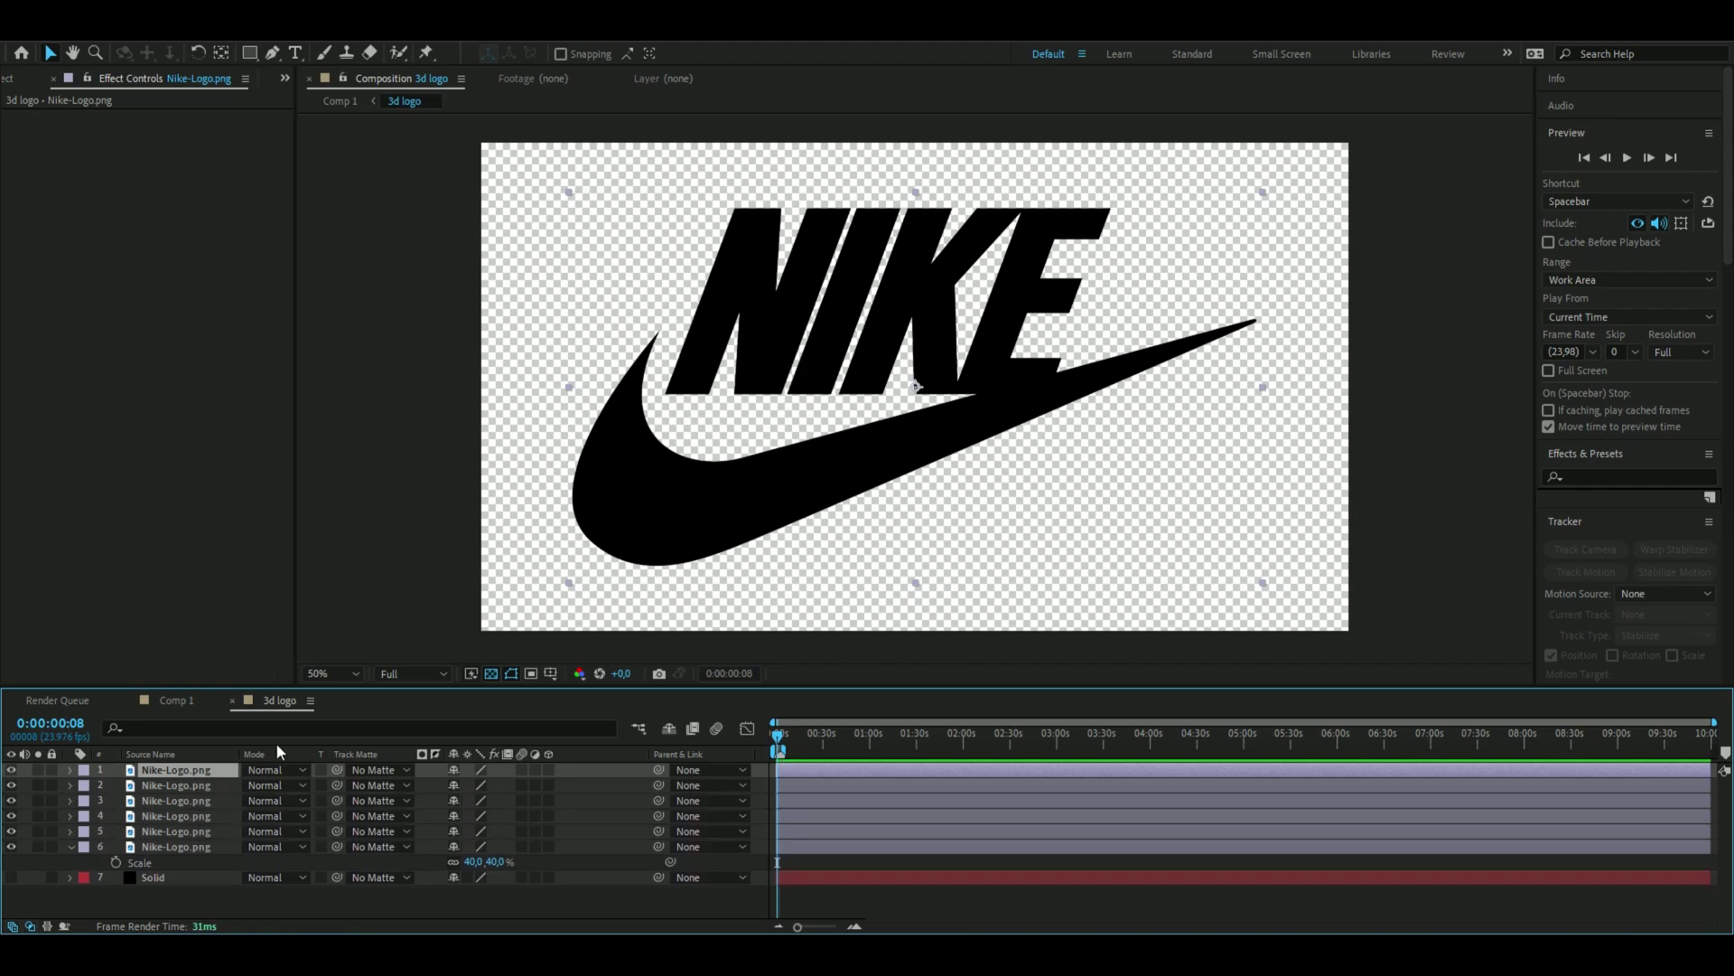
Rename the topmost Nike-Logo.png layer to N
{"action": "left_click", "coordinate": [197, 755]}
{"action": "right_click", "coordinate": [197, 766]}
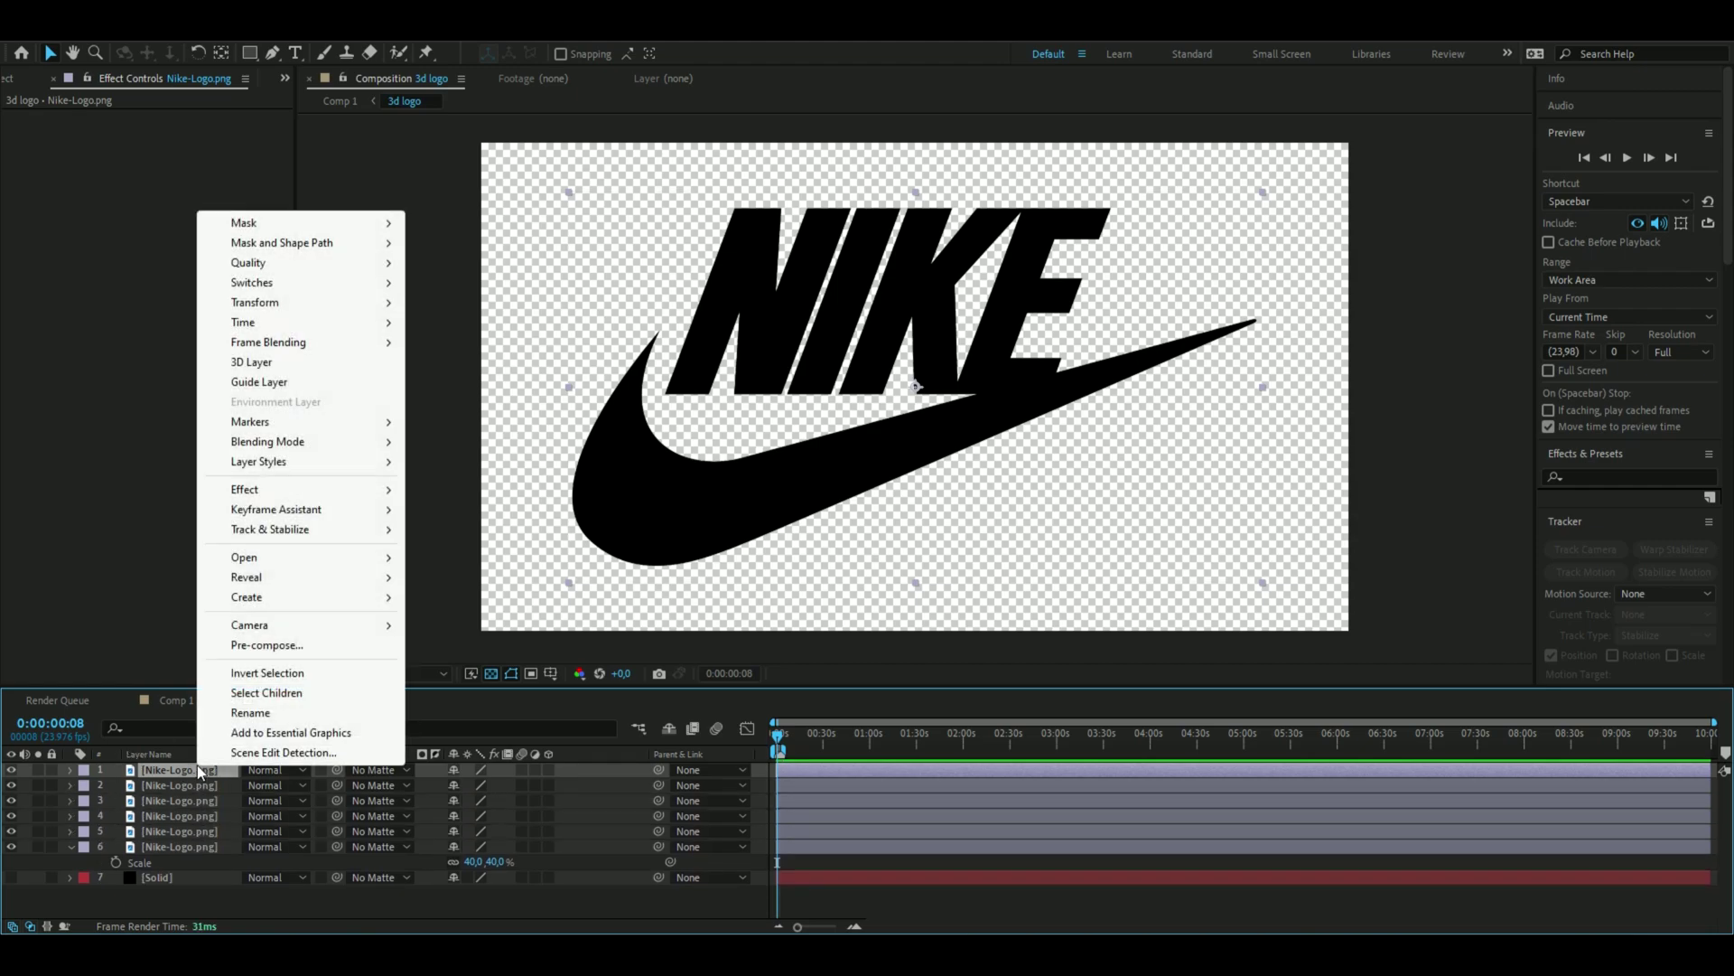
{"action": "left_click", "coordinate": [252, 712]}
{"action": "key", "text": "BackSpace"}
{"action": "type", "text": "N"}
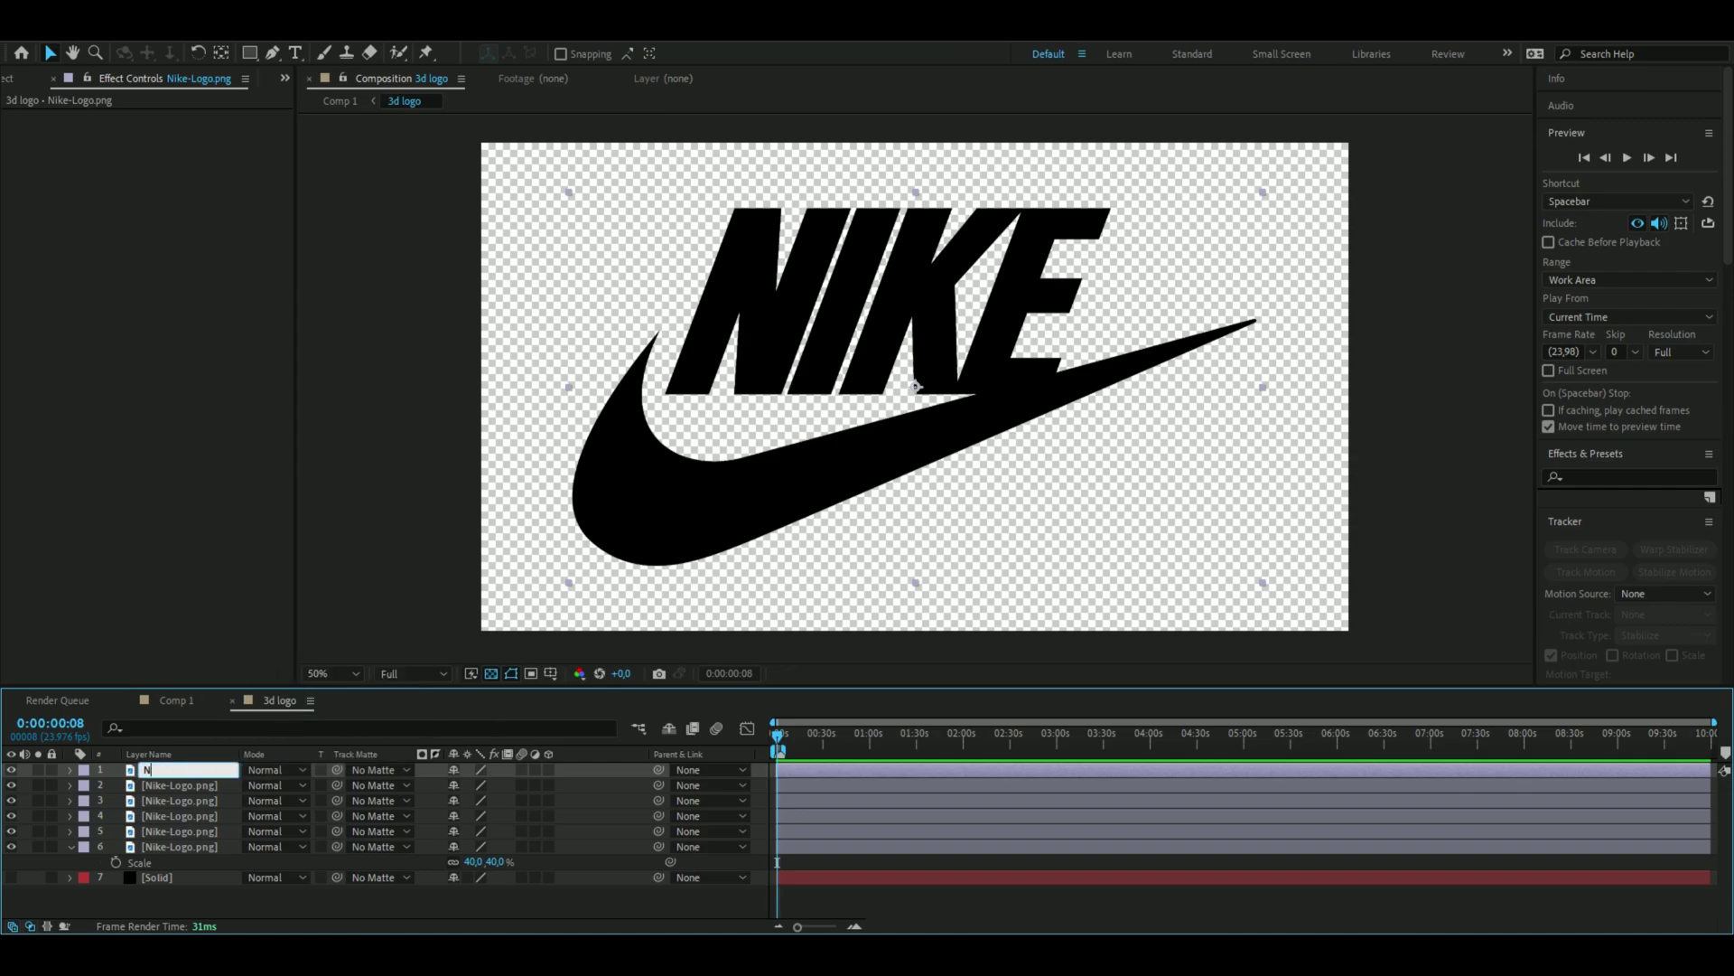
{"action": "key", "text": "Return"}
Mask each letter of NIKE with the Pen tool on its own layer, naming the layers N, I, K and E
{"action": "key", "text": "g"}
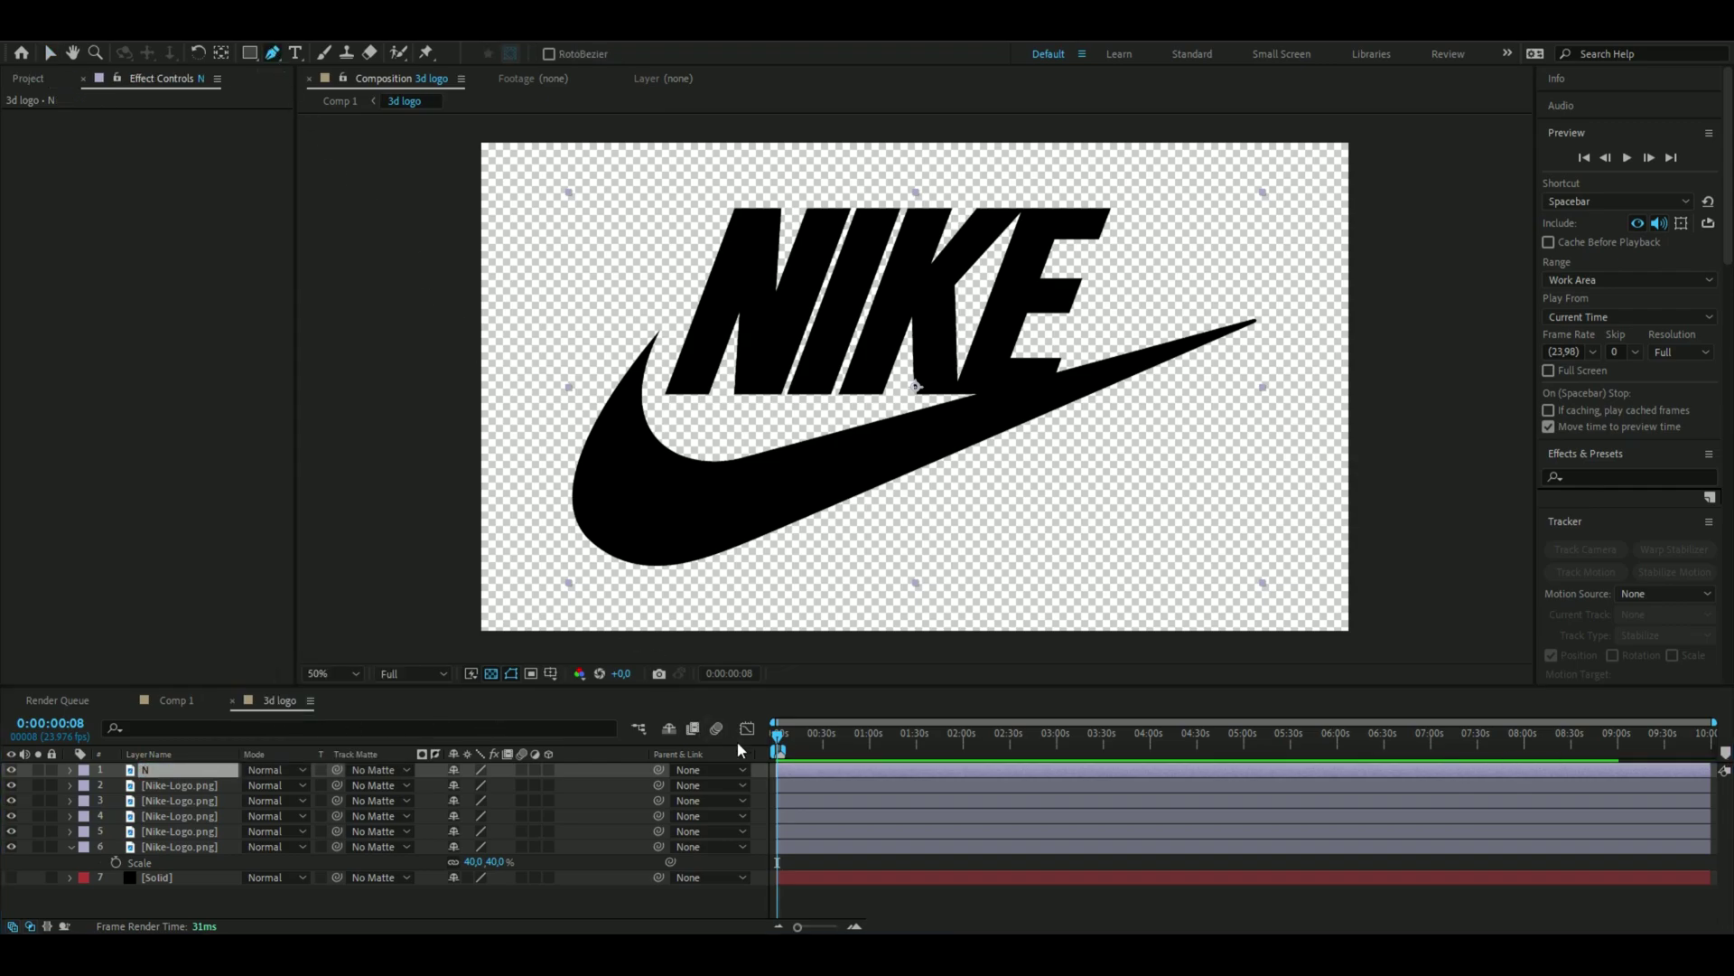
{"action": "double_click", "coordinate": [800, 785]}
{"action": "scroll", "coordinate": [735, 503], "scroll_direction": "down", "scroll_amount": 2}
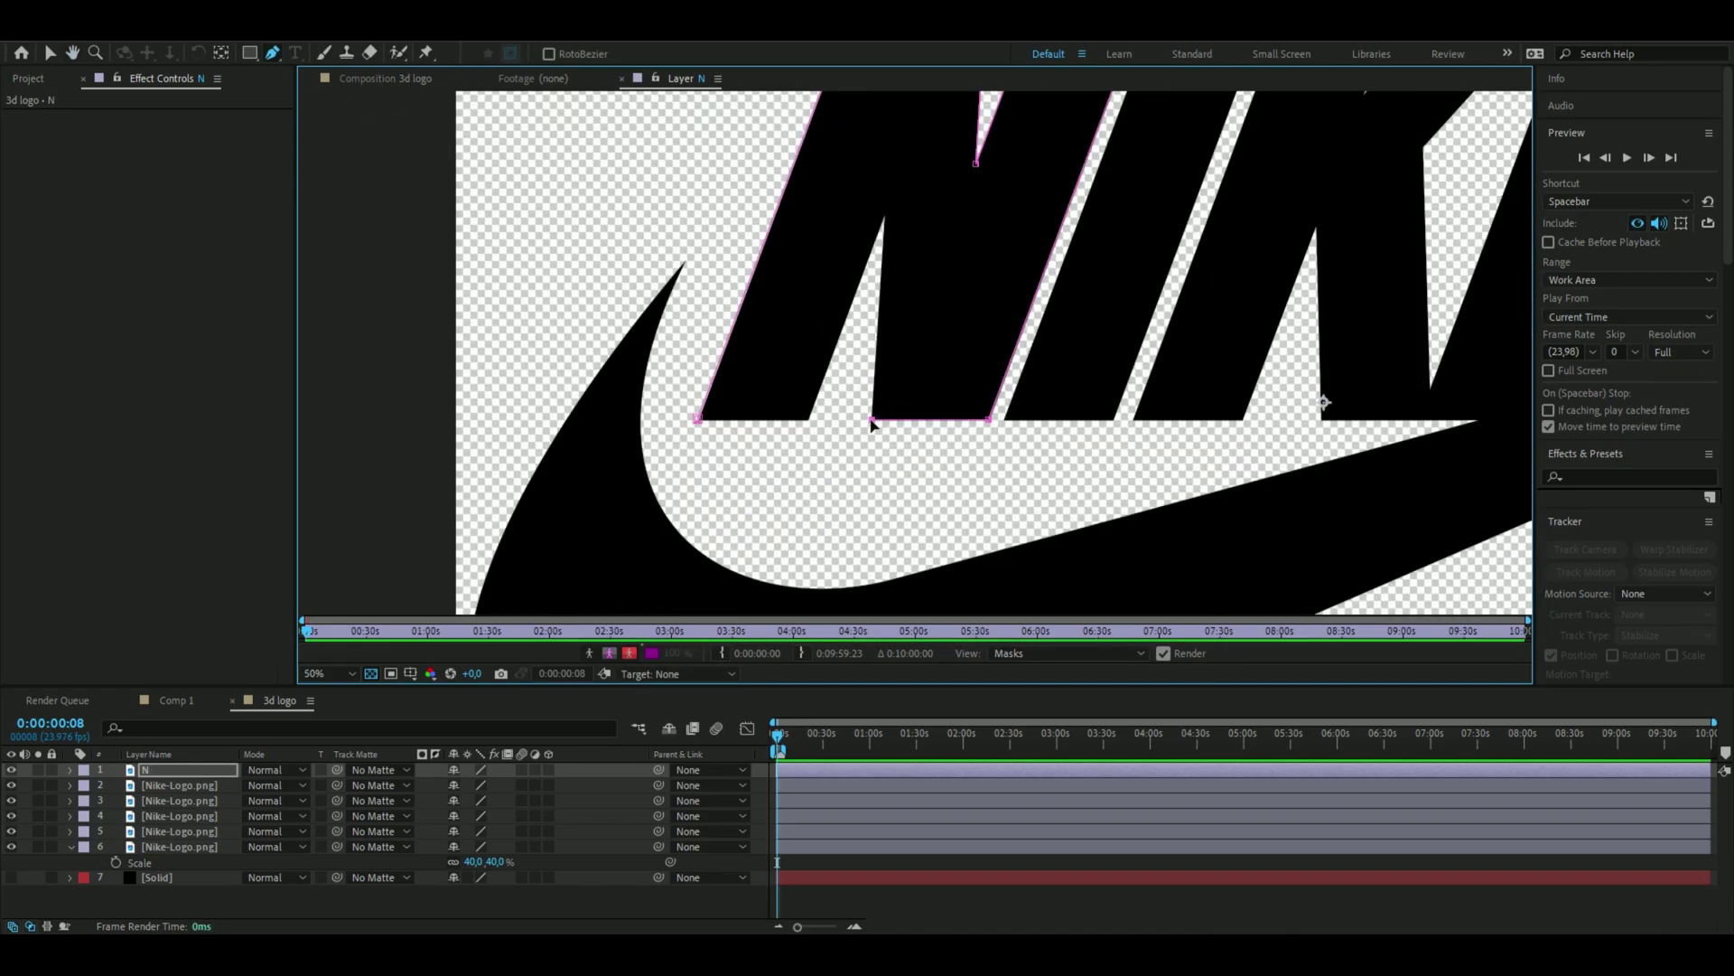
{"action": "scroll", "coordinate": [565, 374], "scroll_direction": "down", "scroll_amount": 1}
{"action": "scroll", "coordinate": [763, 352], "scroll_direction": "up", "scroll_amount": 1}
{"action": "scroll", "coordinate": [736, 425], "scroll_direction": "up", "scroll_amount": 2}
{"action": "key", "text": "space"}
{"action": "left_click_drag", "start_coordinate": [728, 399], "coordinate": [871, 611]}
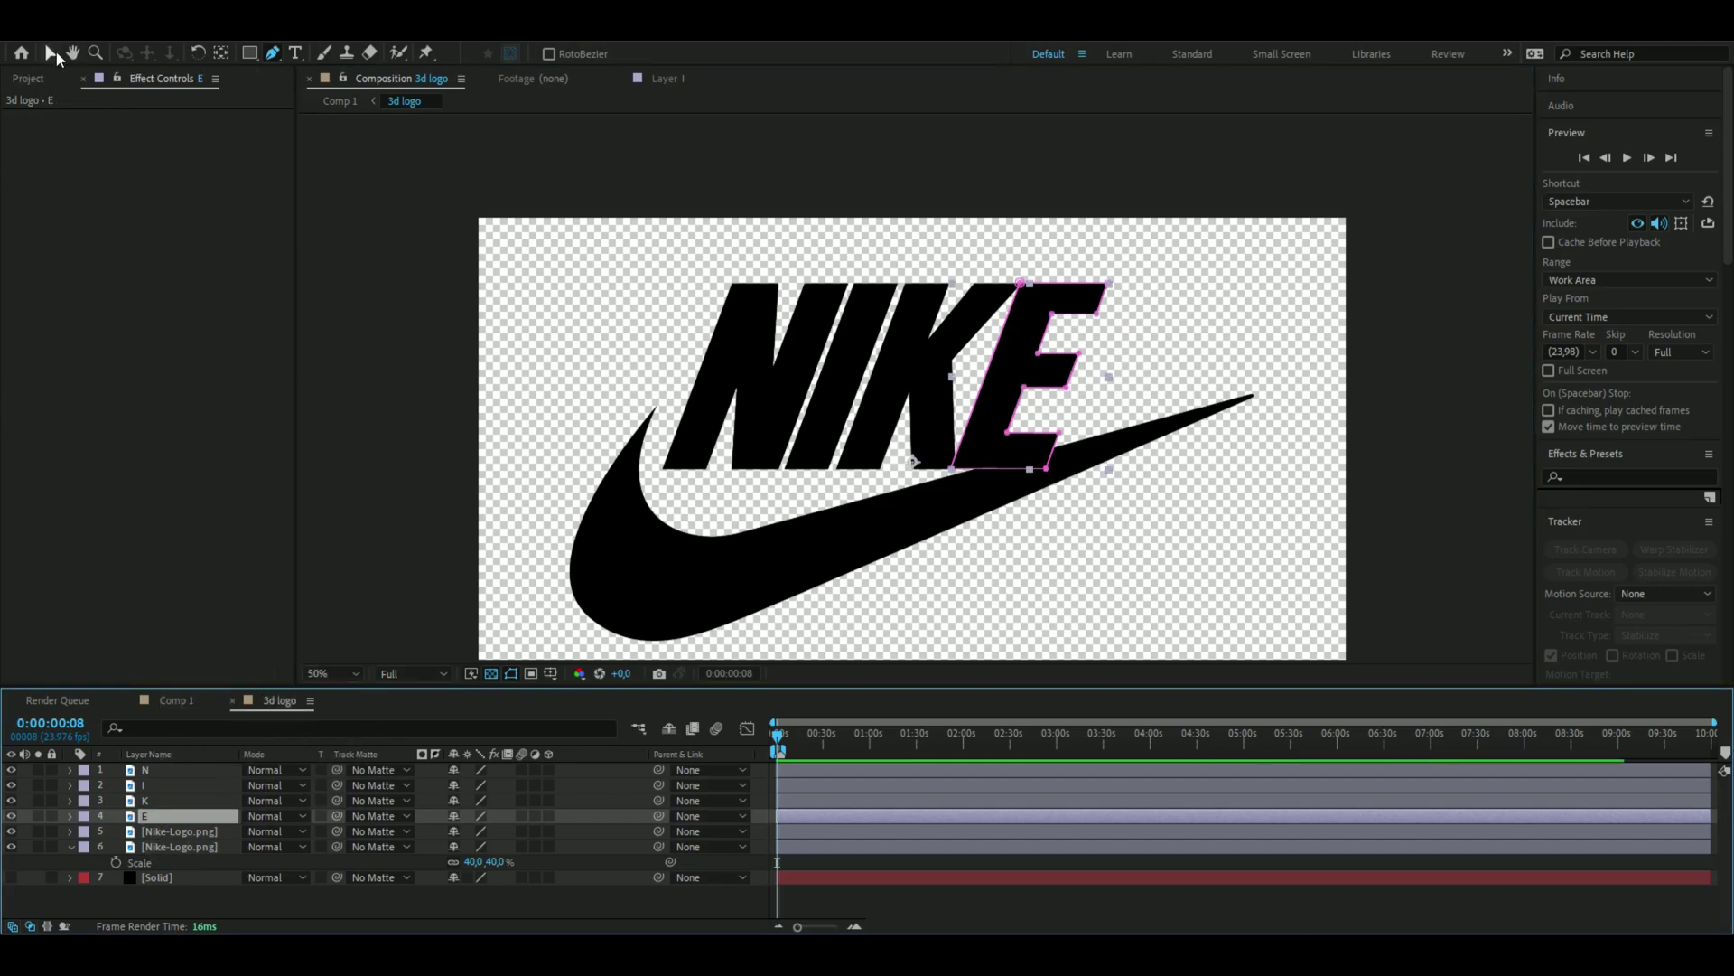
Start a Pen mask on the fifth layer at the swoosh's pointed tip and trace its lower edge towards the bend
{"action": "left_click", "coordinate": [177, 830]}
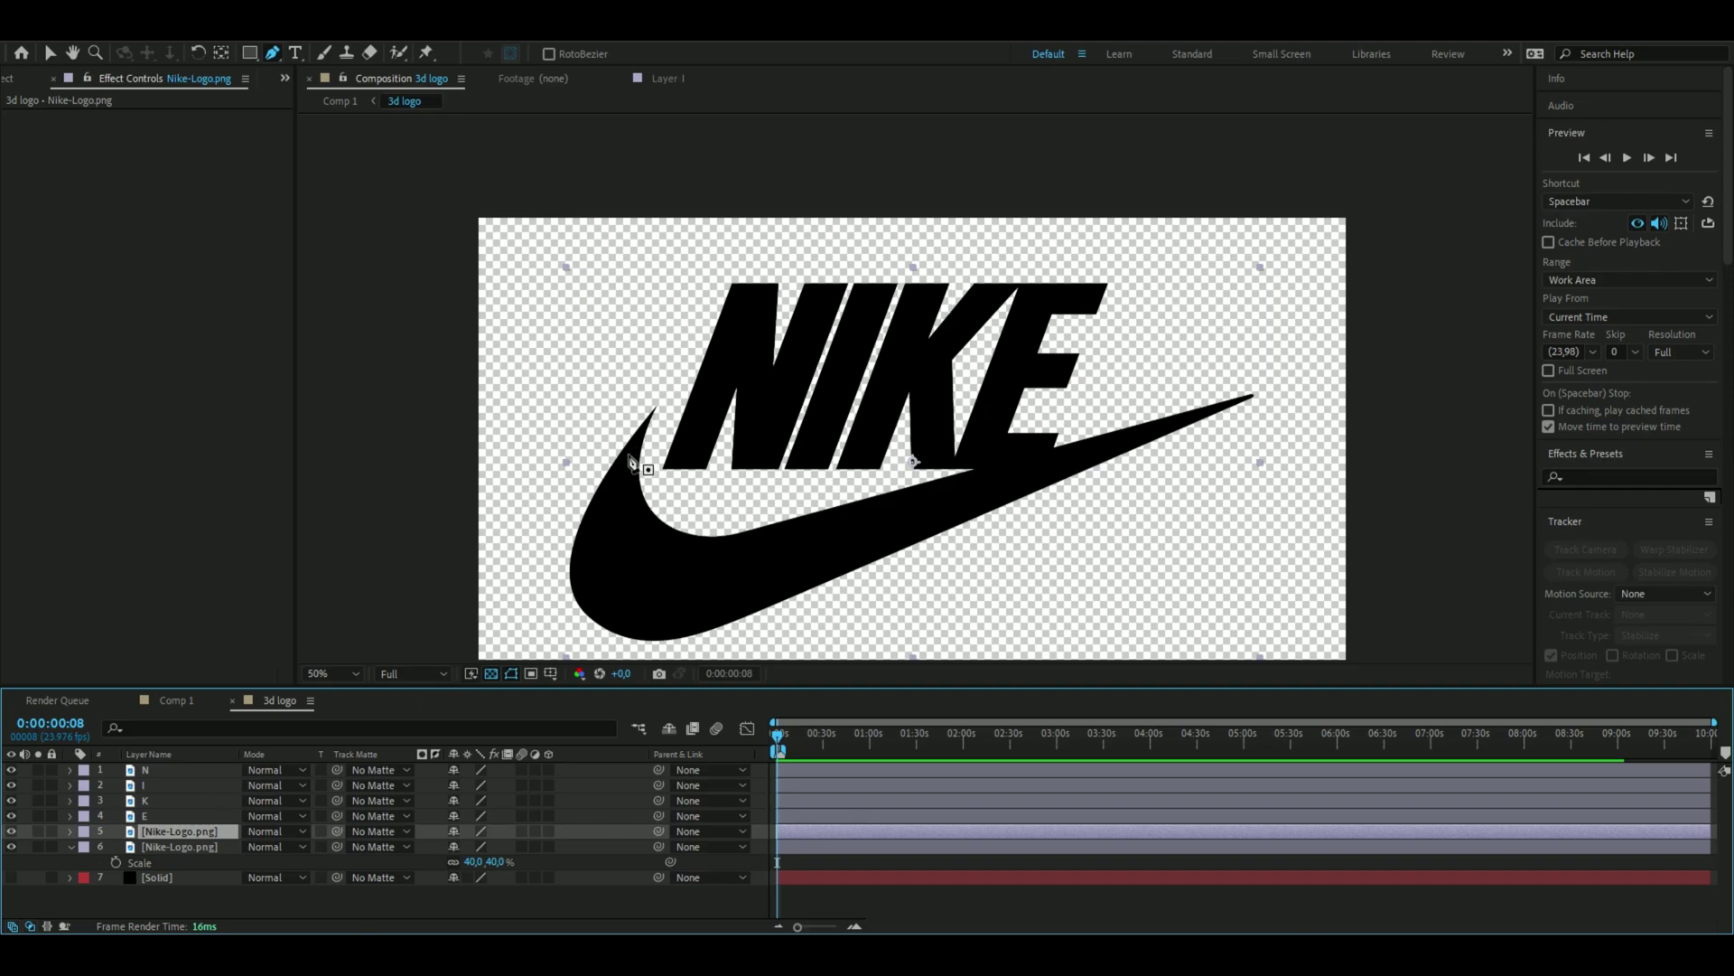
{"action": "scroll", "coordinate": [1087, 454], "scroll_direction": "up", "scroll_amount": 1}
{"action": "left_click_drag", "start_coordinate": [989, 529], "coordinate": [634, 472]}
{"action": "left_click_drag", "start_coordinate": [957, 398], "coordinate": [849, 313]}
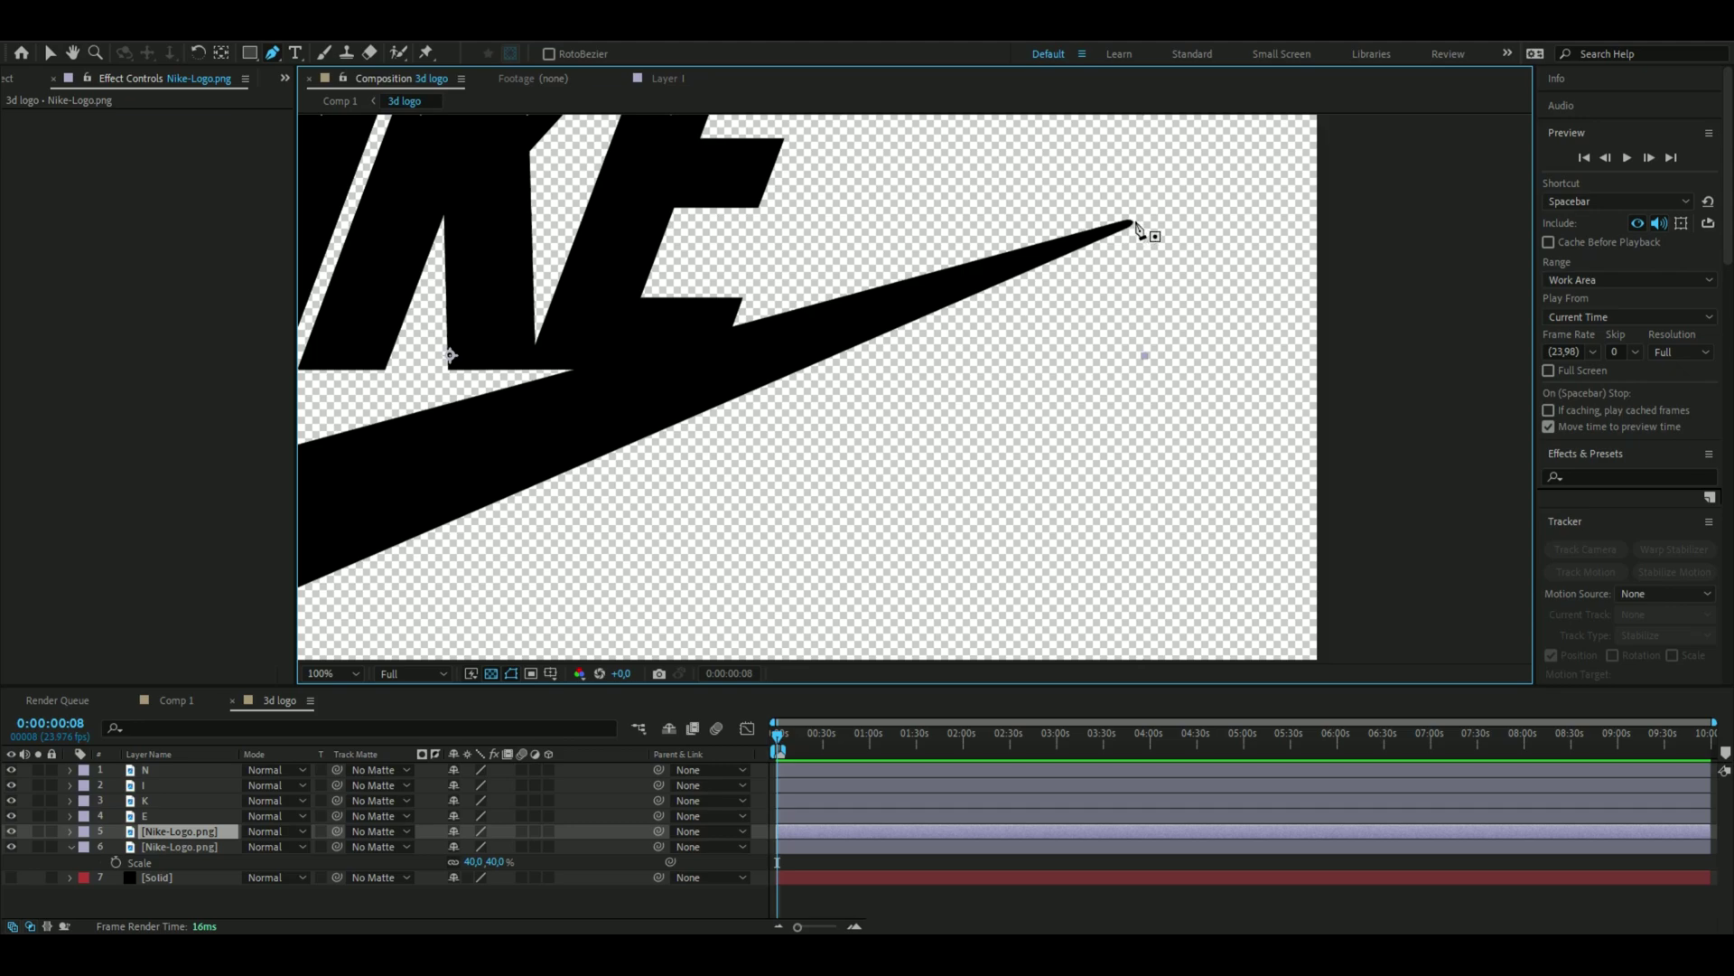
{"action": "scroll", "coordinate": [536, 555], "scroll_direction": "left", "scroll_amount": 3}
{"action": "scroll", "coordinate": [535, 555], "scroll_direction": "down", "scroll_amount": 1}
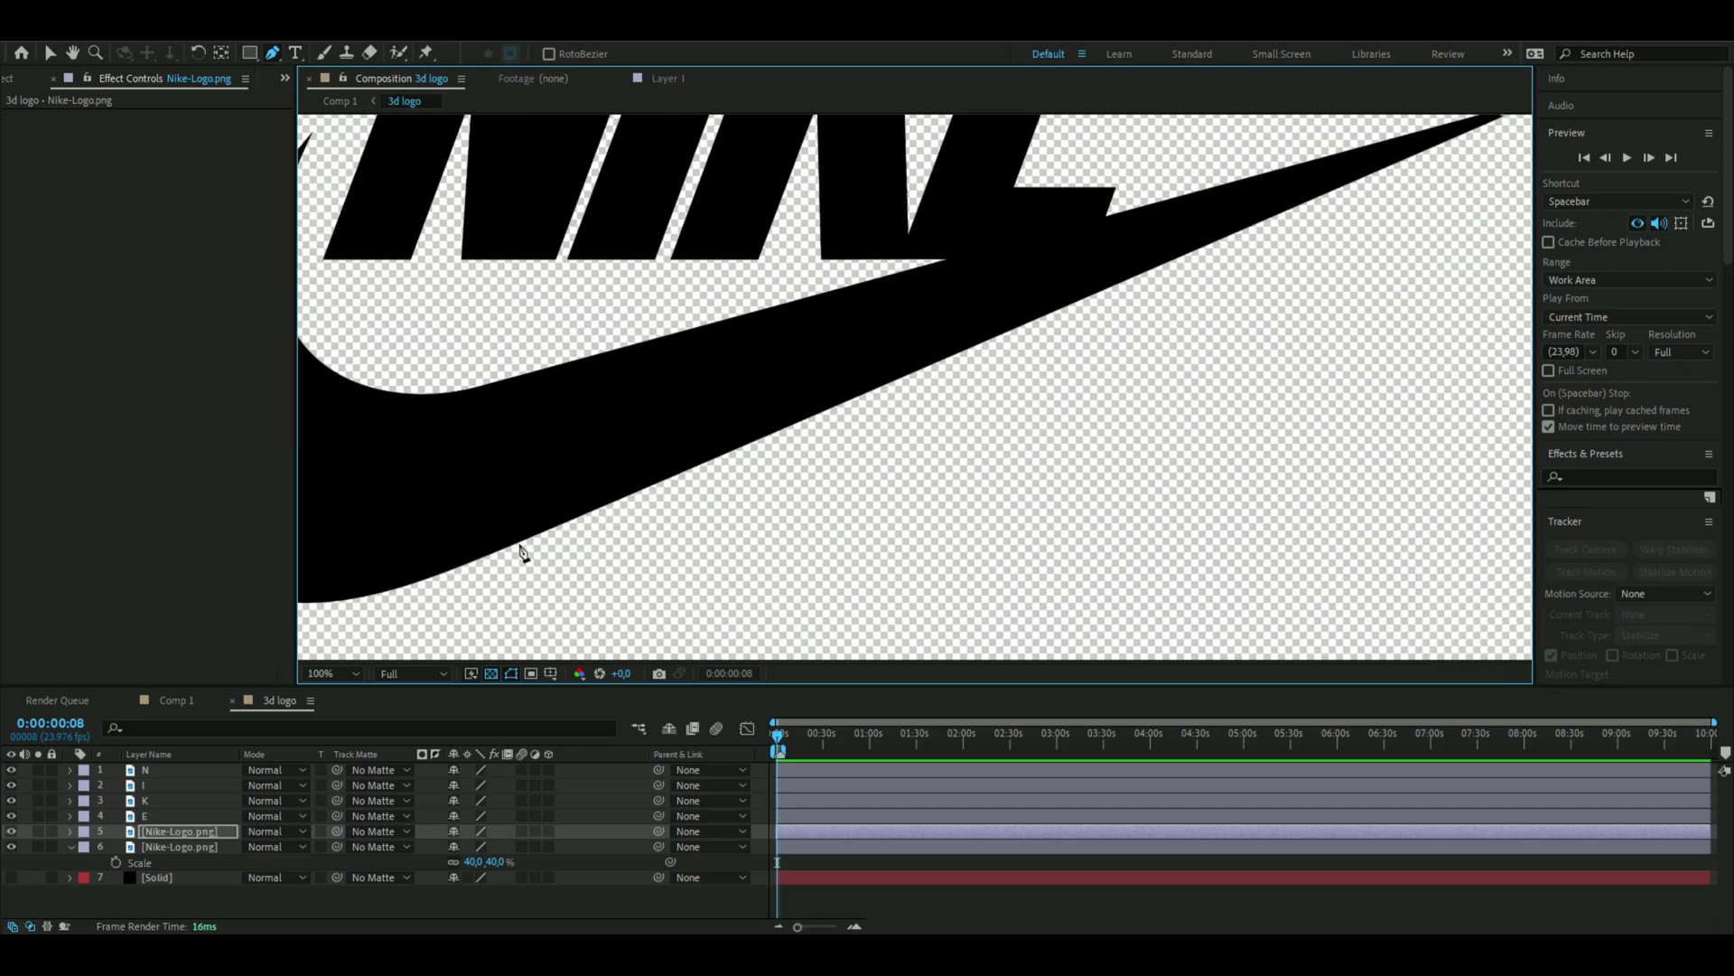
{"action": "scroll", "coordinate": [614, 520], "scroll_direction": "left", "scroll_amount": 3}
{"action": "scroll", "coordinate": [614, 519], "scroll_direction": "down", "scroll_amount": 1}
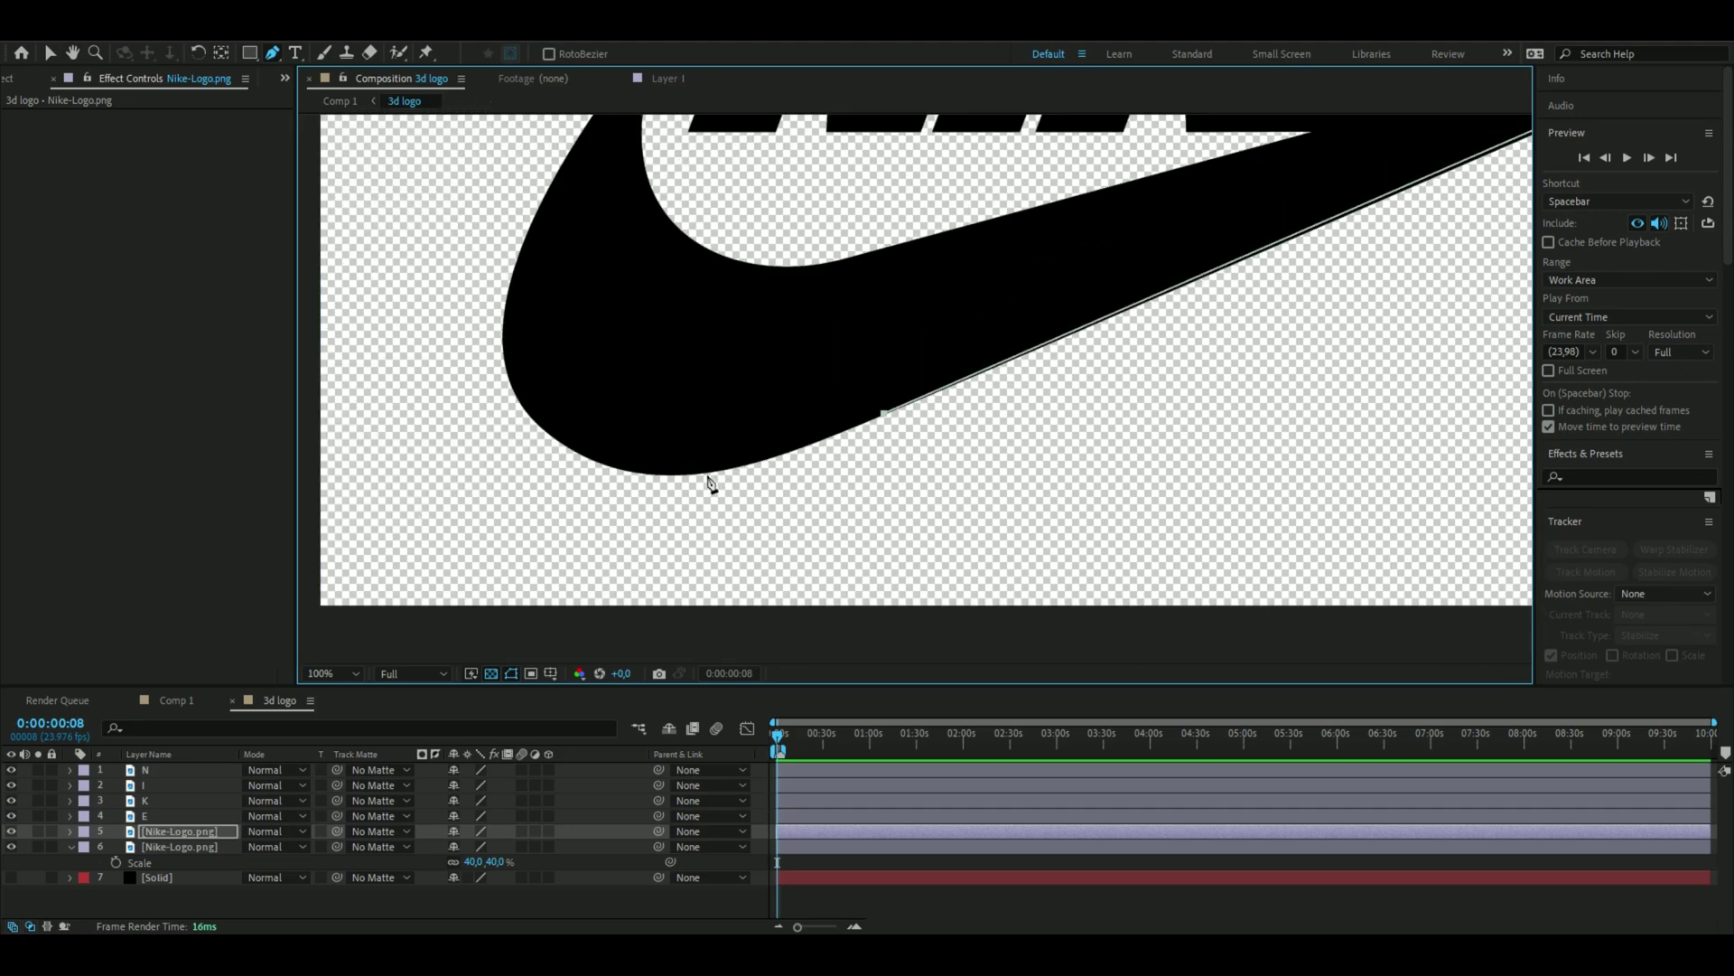
{"action": "left_click", "coordinate": [700, 471]}
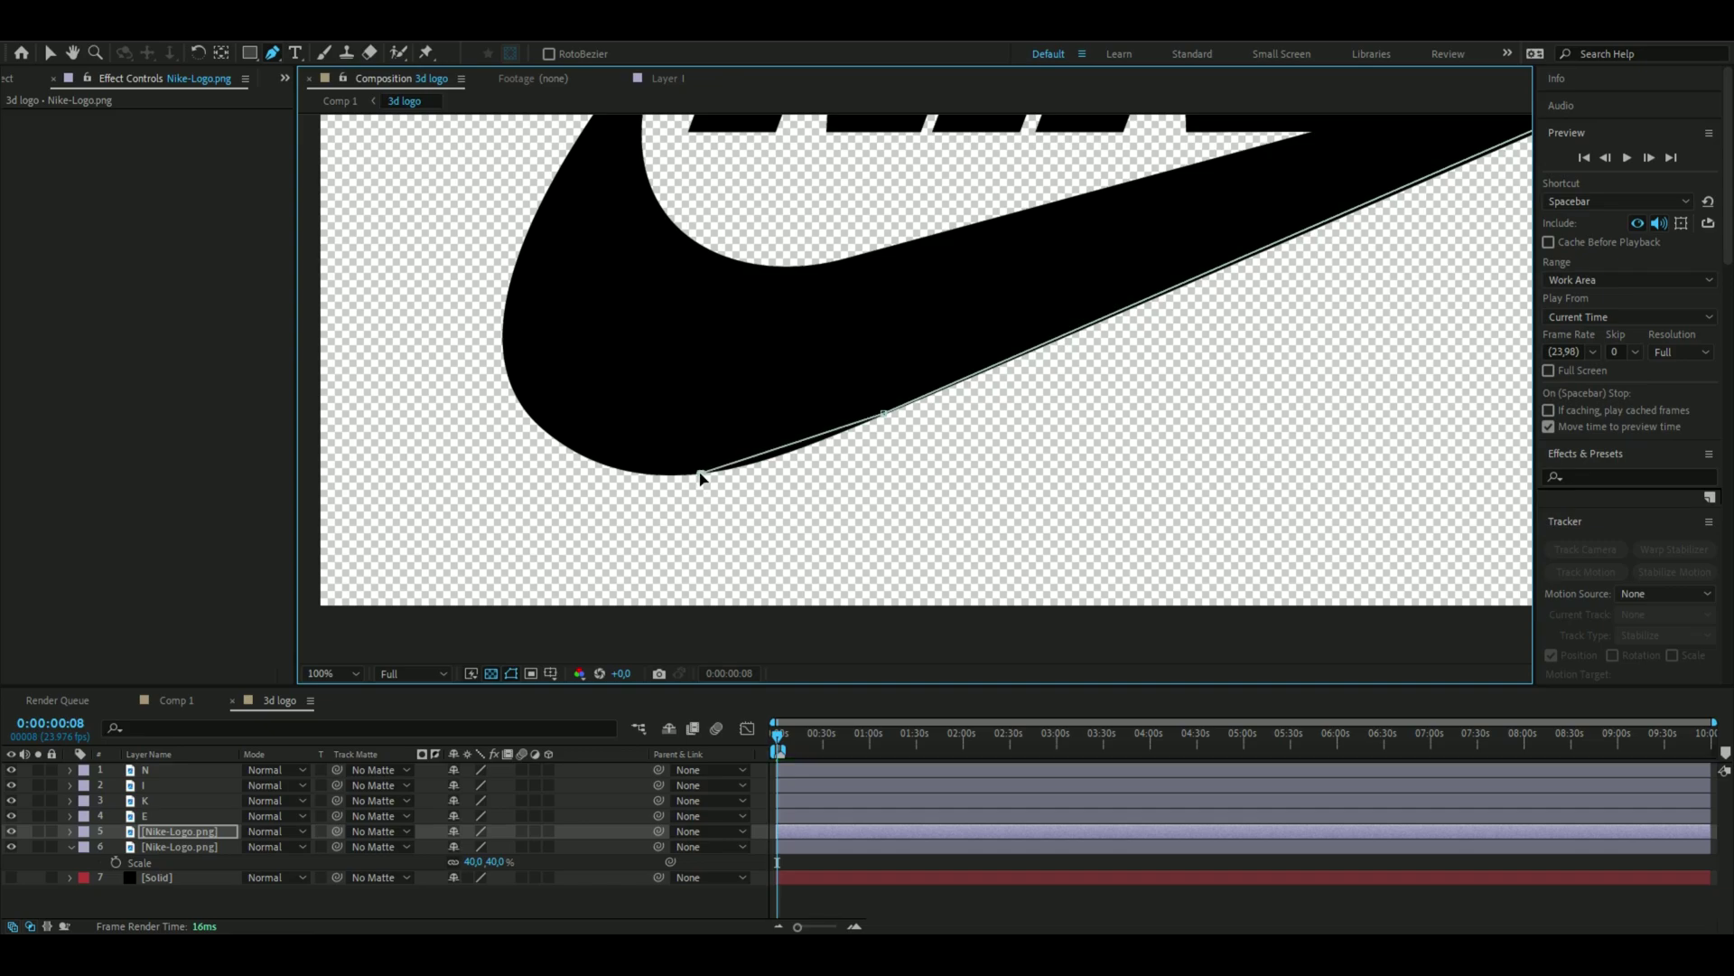
Add curved mask points around the bottom of the swoosh's rounded bend
{"action": "mouse_move", "coordinate": [699, 474]}
{"action": "left_mouse_down"}
{"action": "mouse_move", "coordinate": [639, 480]}
{"action": "mouse_move", "coordinate": [666, 472]}
{"action": "left_mouse_up"}
{"action": "left_click_drag", "start_coordinate": [547, 432], "coordinate": [528, 411]}
{"action": "left_click_drag", "start_coordinate": [670, 470], "coordinate": [642, 479]}
{"action": "scroll", "coordinate": [642, 479], "scroll_direction": "up", "scroll_amount": 1}
{"action": "left_click_drag", "start_coordinate": [852, 388], "coordinate": [1112, 599]}
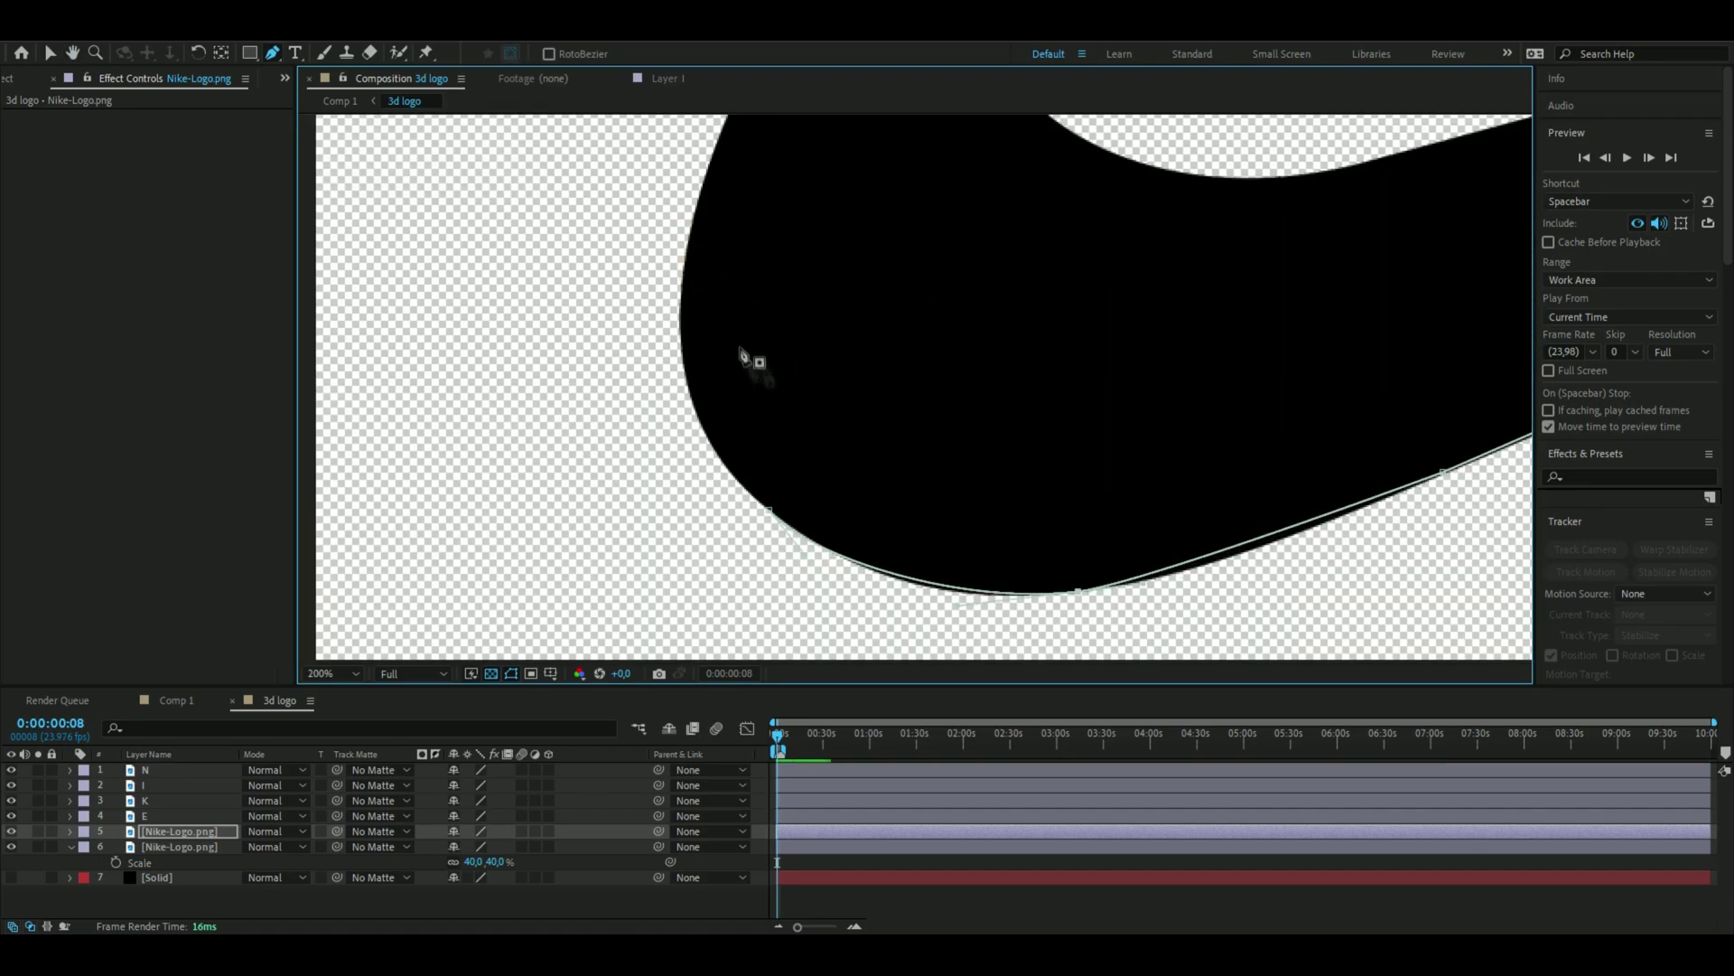
Continue the curved mask up the swoosh's outer edge and back along its inner curve to enclose the shape
{"action": "left_click_drag", "start_coordinate": [682, 277], "coordinate": [688, 217]}
{"action": "left_click_drag", "start_coordinate": [740, 217], "coordinate": [656, 651]}
{"action": "left_click", "coordinate": [825, 244]}
{"action": "left_click_drag", "start_coordinate": [851, 484], "coordinate": [898, 592]}
{"action": "left_click", "coordinate": [1084, 619]}
{"action": "left_click_drag", "start_coordinate": [994, 623], "coordinate": [1020, 321]}
{"action": "left_click_drag", "start_coordinate": [915, 527], "coordinate": [908, 288]}
{"action": "left_click_drag", "start_coordinate": [648, 384], "coordinate": [637, 375]}
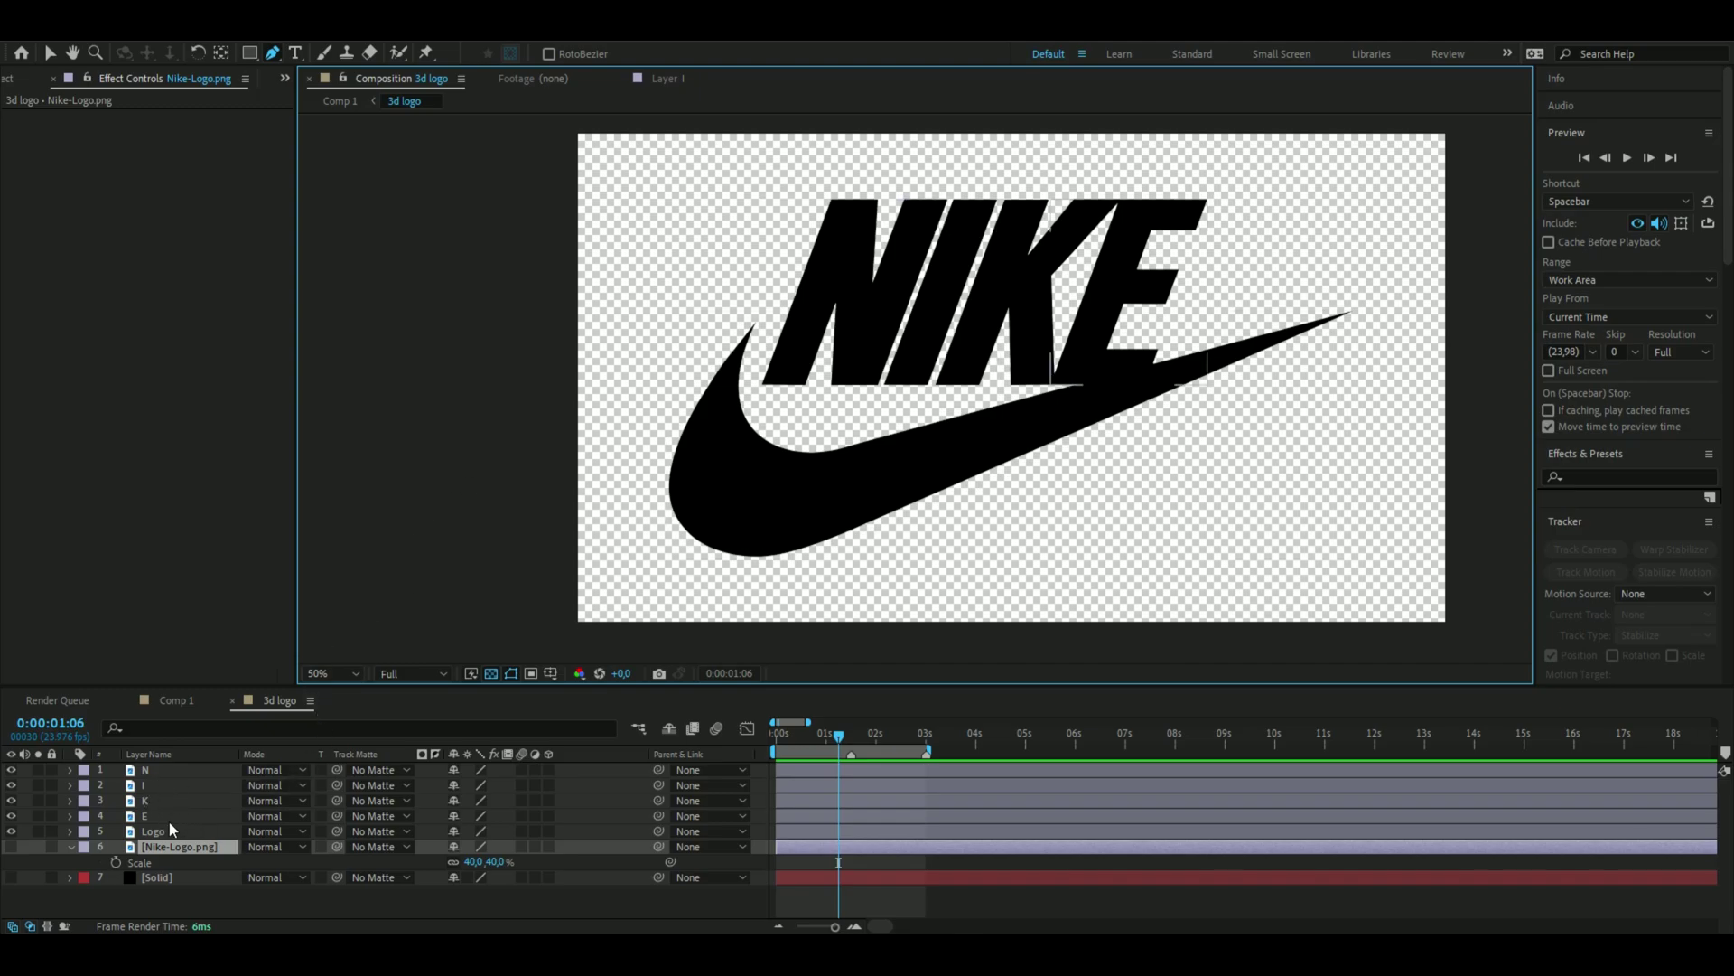
Create a new solid layer named Logo
{"action": "left_click", "coordinate": [167, 882]}
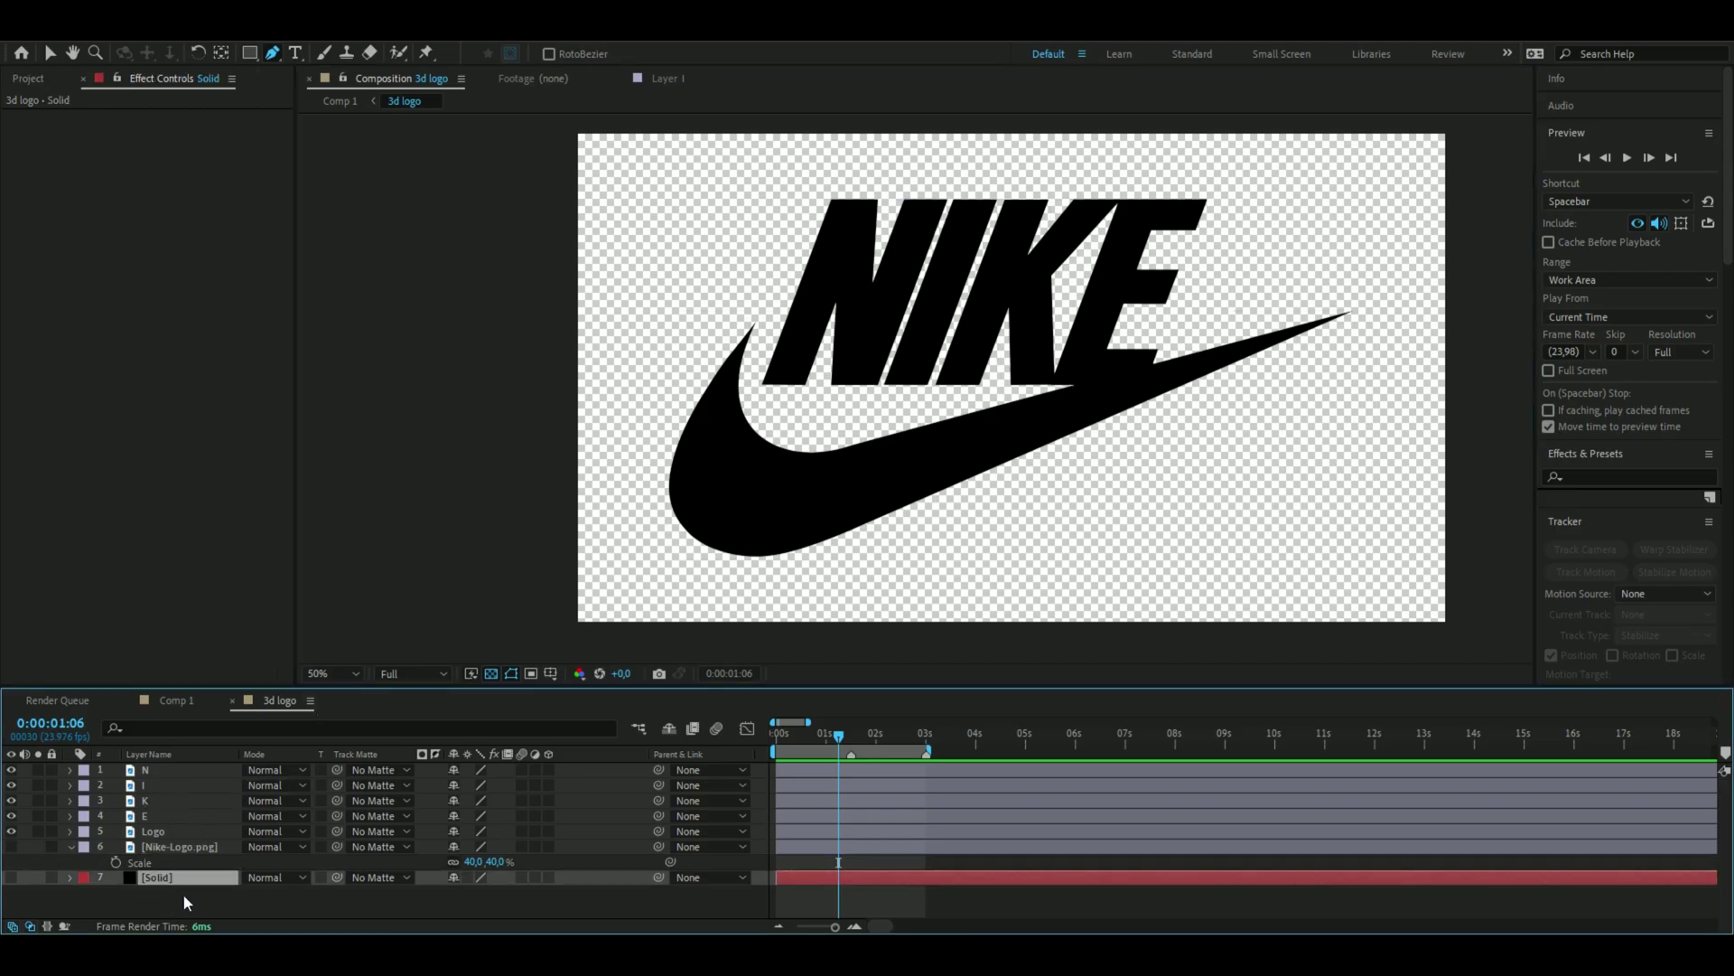
{"action": "right_click", "coordinate": [241, 899]}
{"action": "mouse_move", "coordinate": [318, 670]}
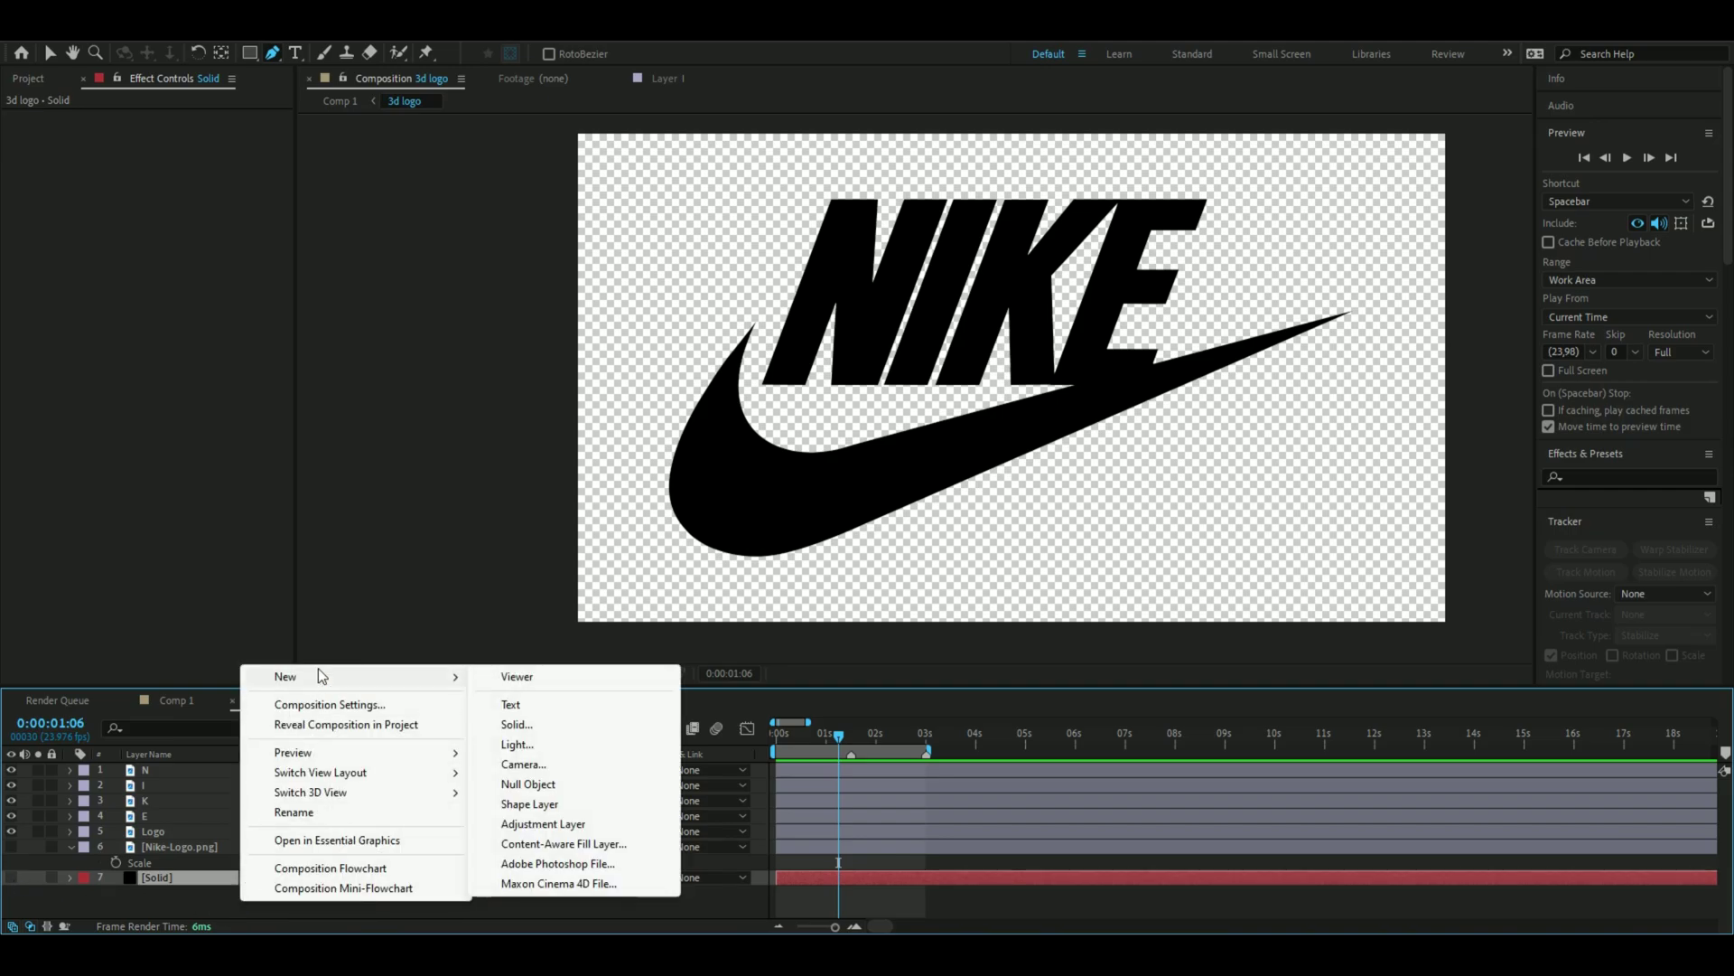
{"action": "left_click", "coordinate": [517, 724]}
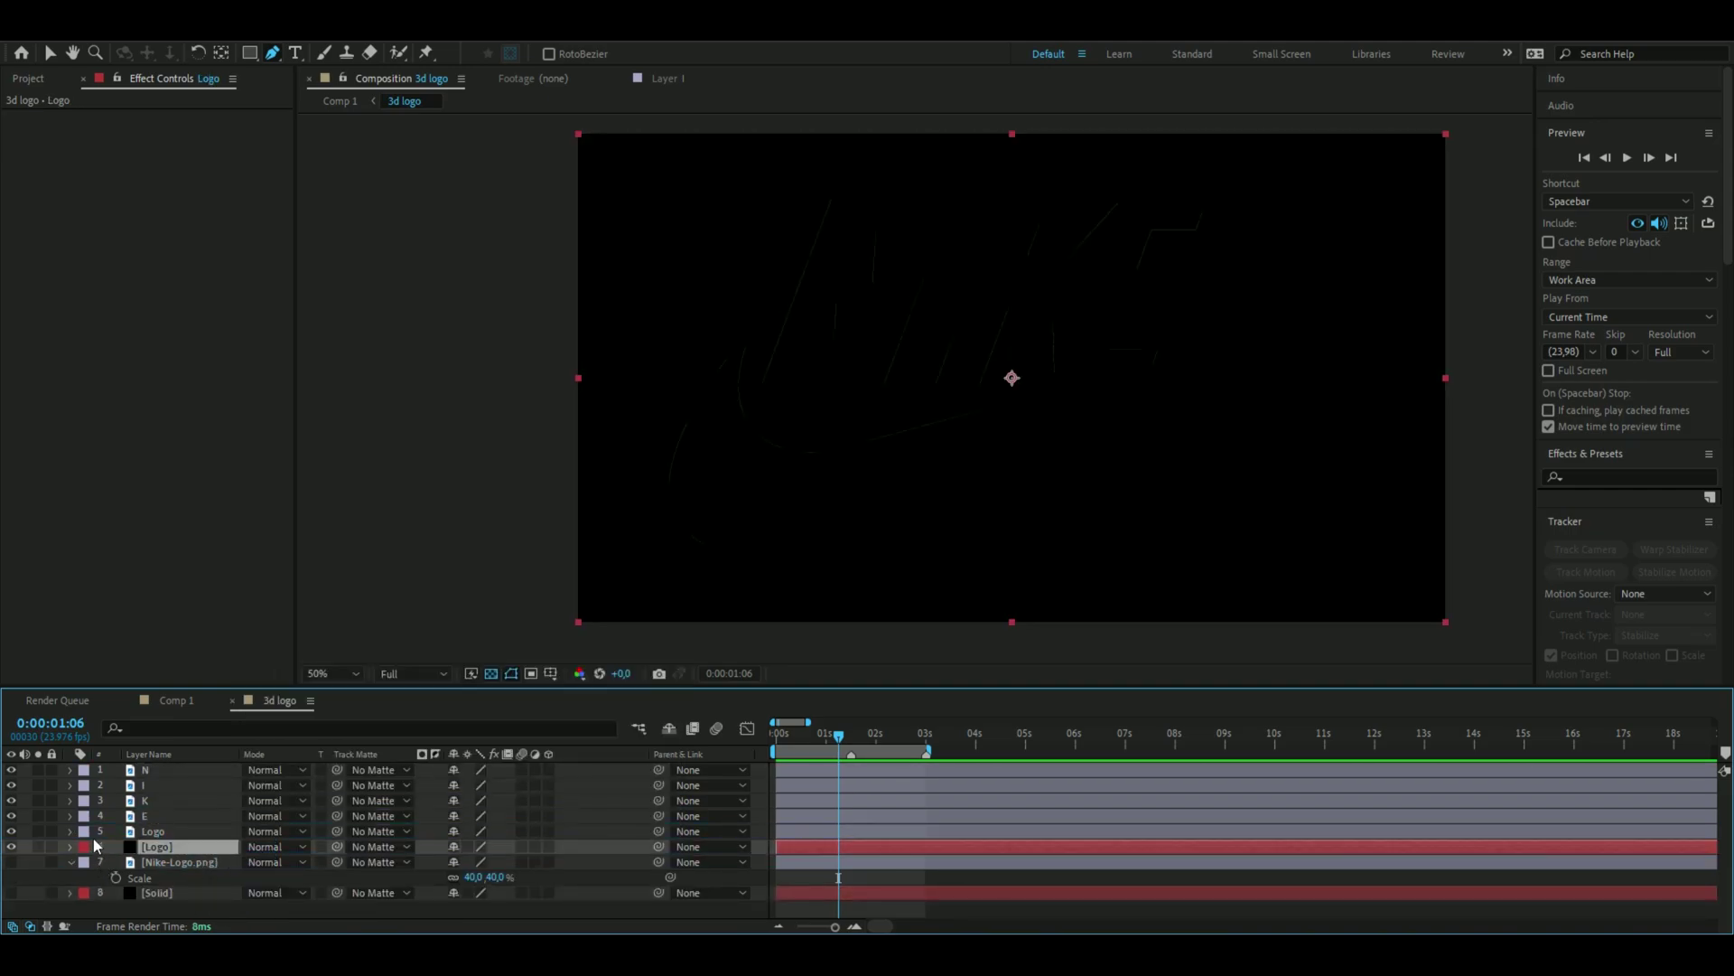
Hide the N, I, K and E letter layers
{"action": "left_click", "coordinate": [12, 770]}
{"action": "left_click", "coordinate": [12, 785]}
{"action": "left_click", "coordinate": [11, 800]}
{"action": "left_click", "coordinate": [12, 815]}
Apply the Element effect to the Logo solid
{"action": "key", "text": "ctrl+space"}
{"action": "type", "text": "el"}
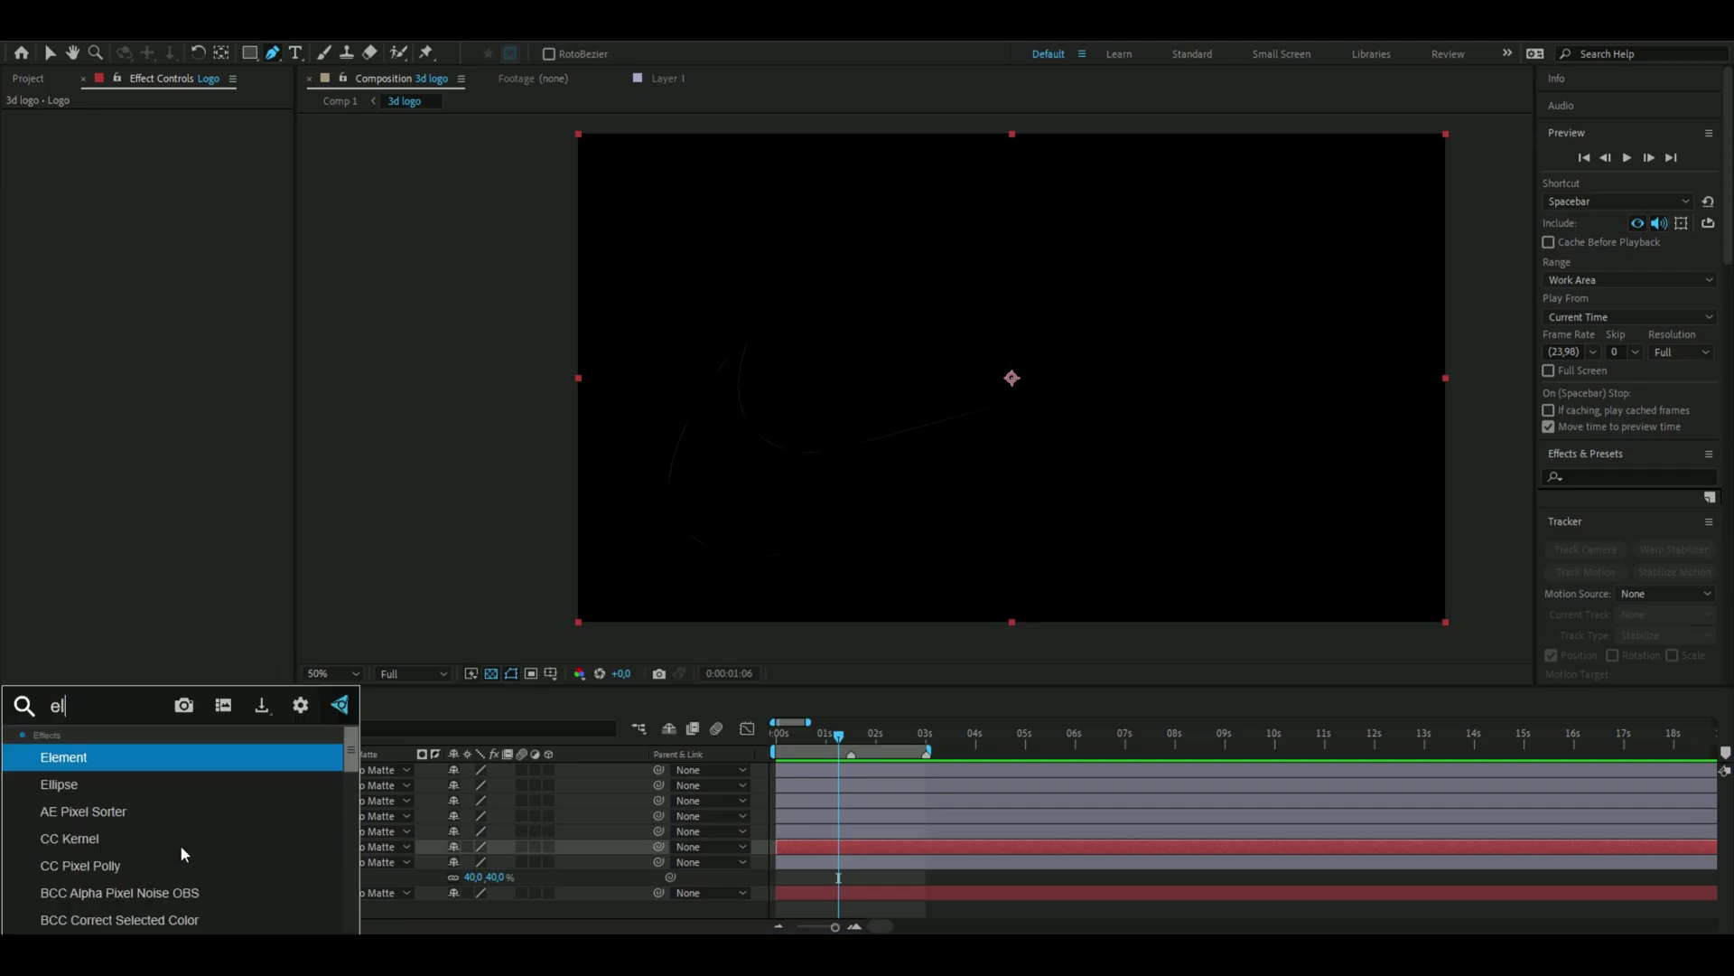
{"action": "left_click", "coordinate": [140, 768]}
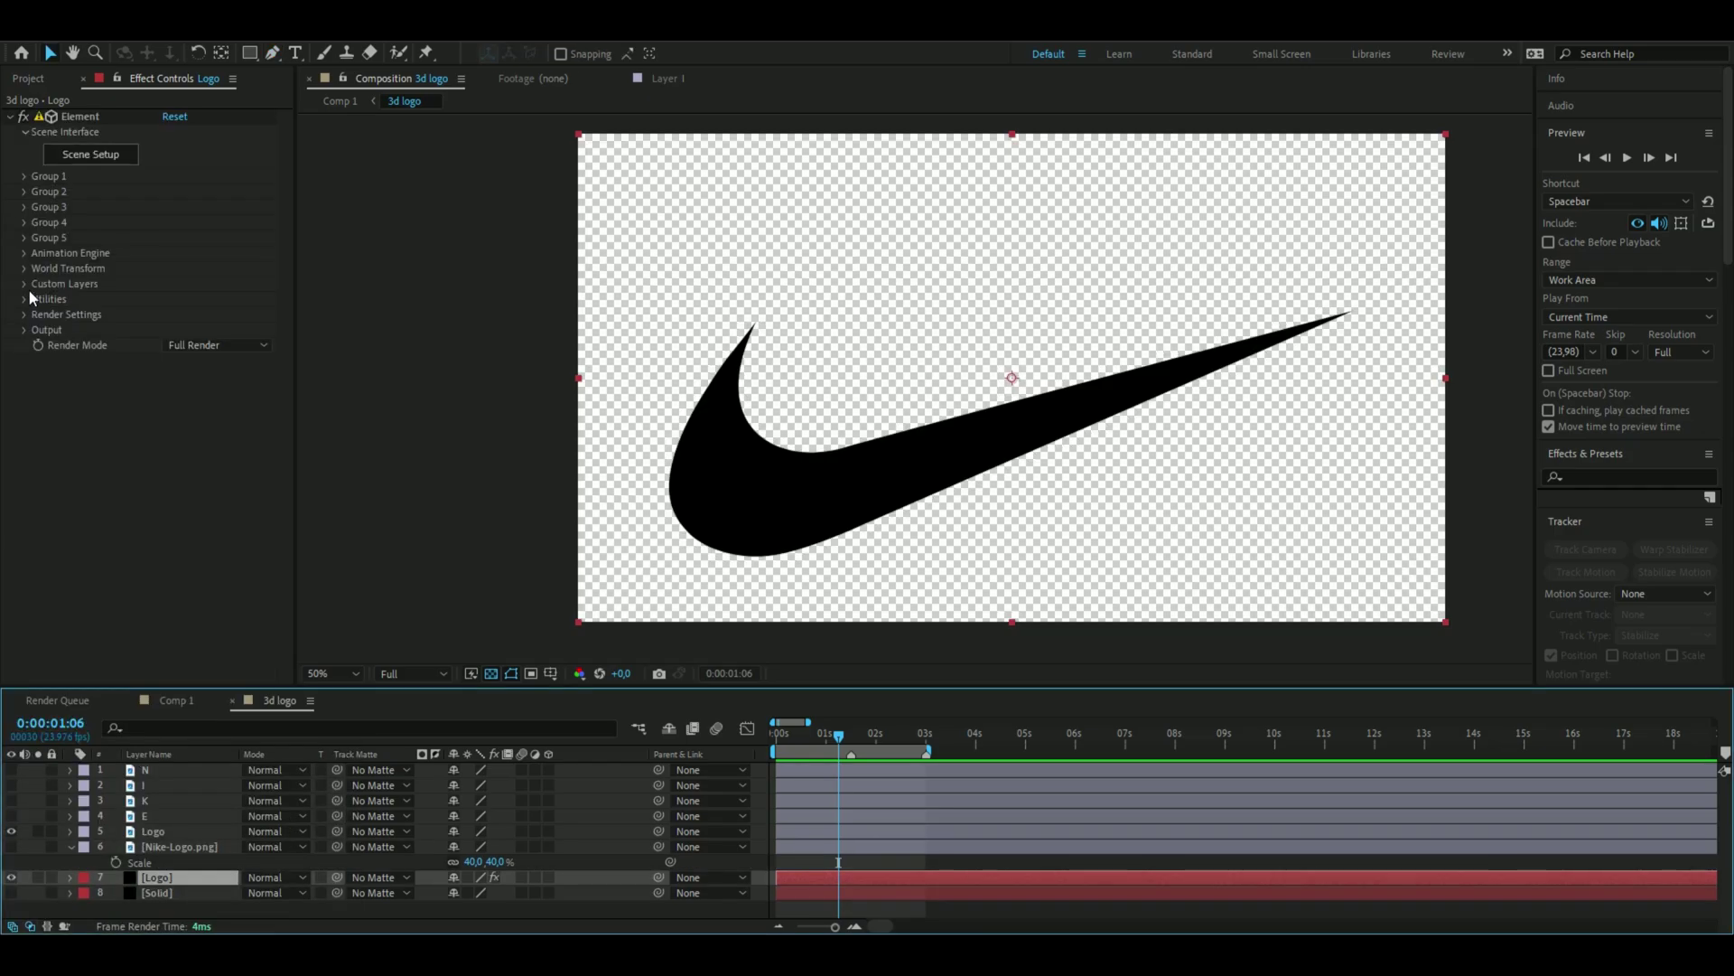
Set Path Layer 1 under Element's custom text and masks to the masked Logo layer (5. Logo)
{"action": "left_click", "coordinate": [23, 283]}
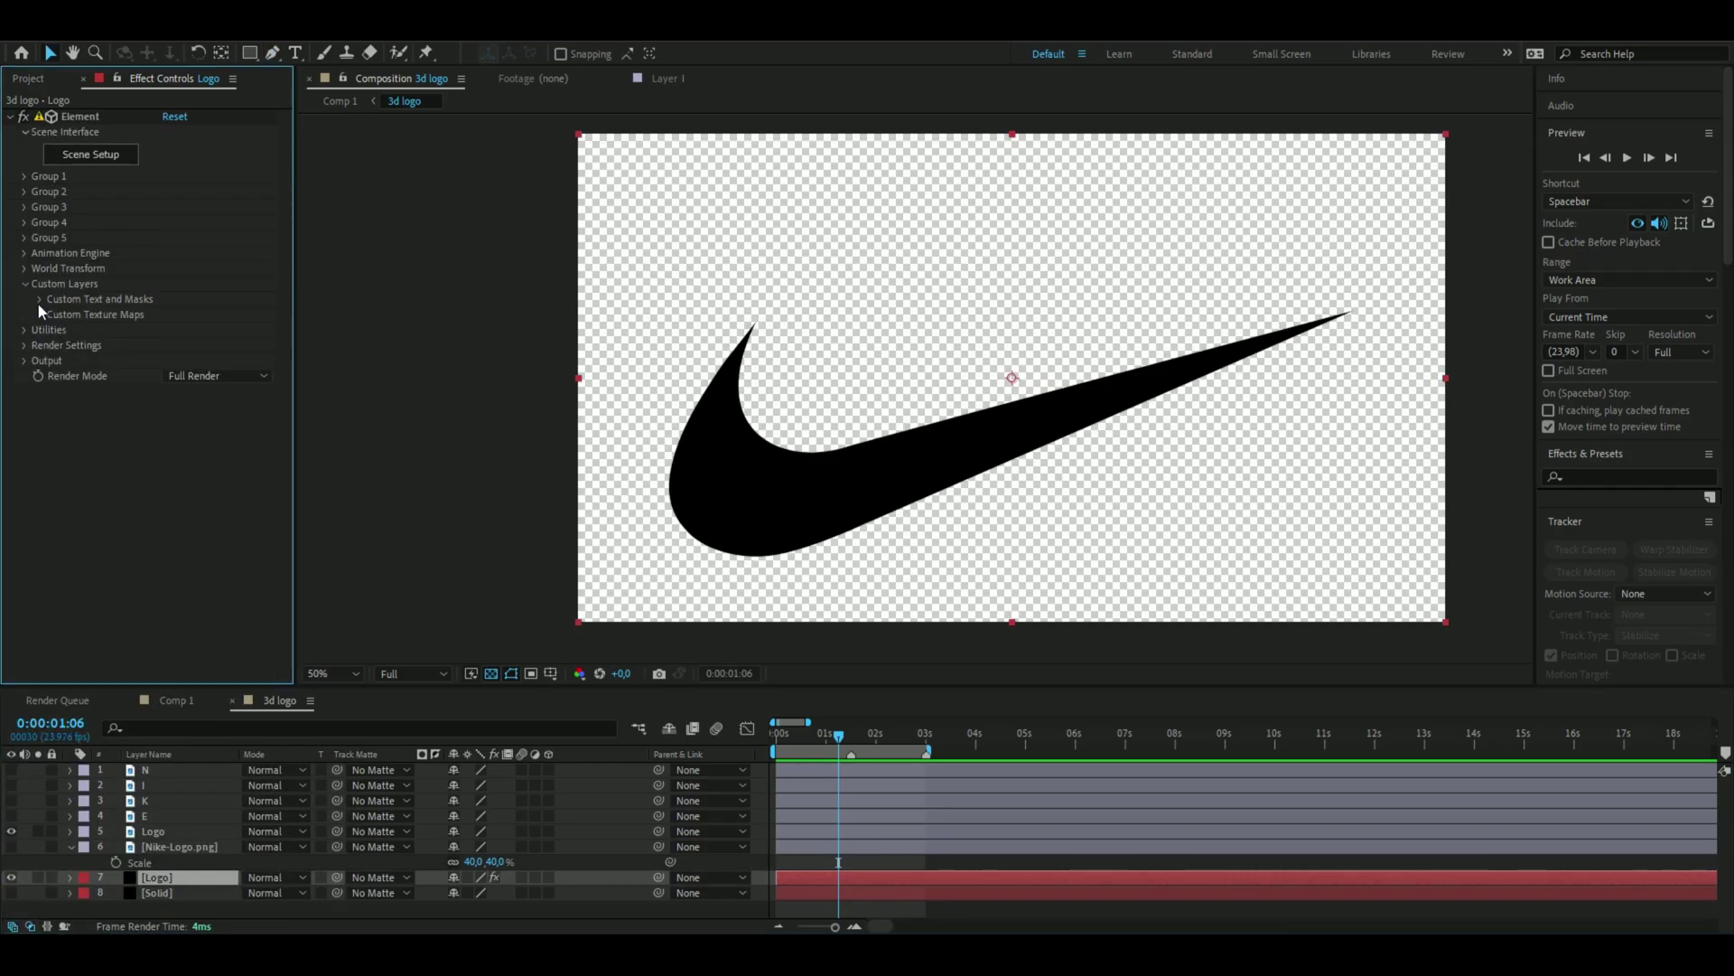
{"action": "left_click", "coordinate": [39, 299]}
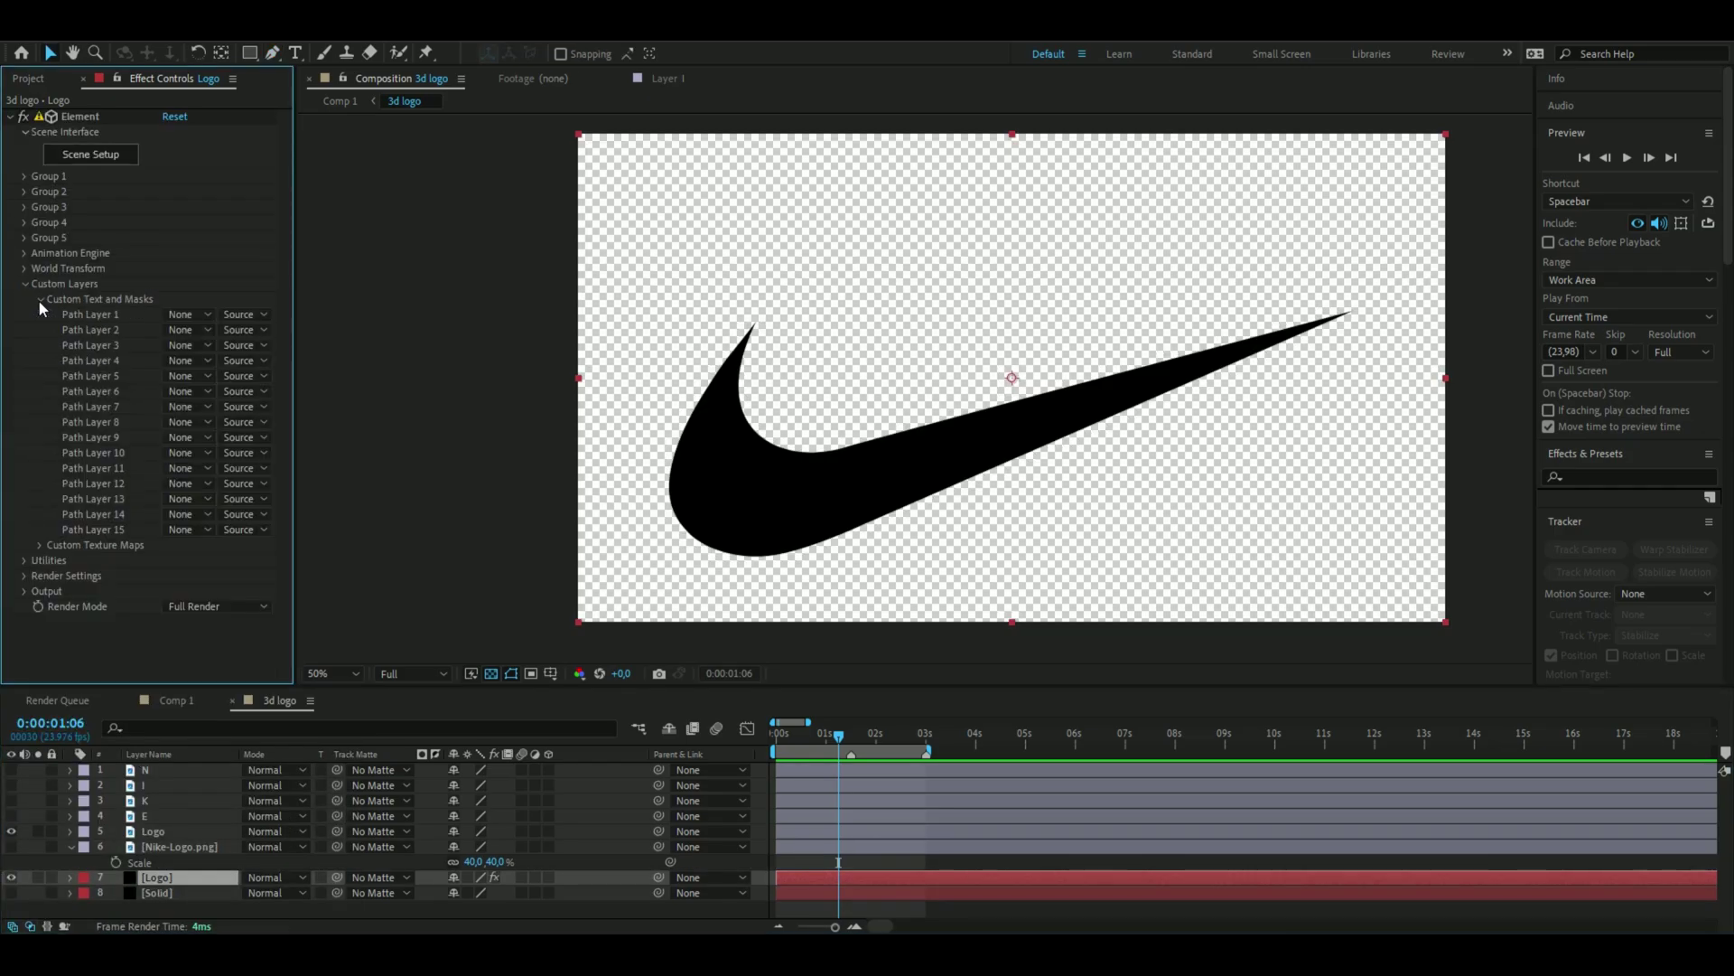
{"action": "left_click", "coordinate": [189, 316]}
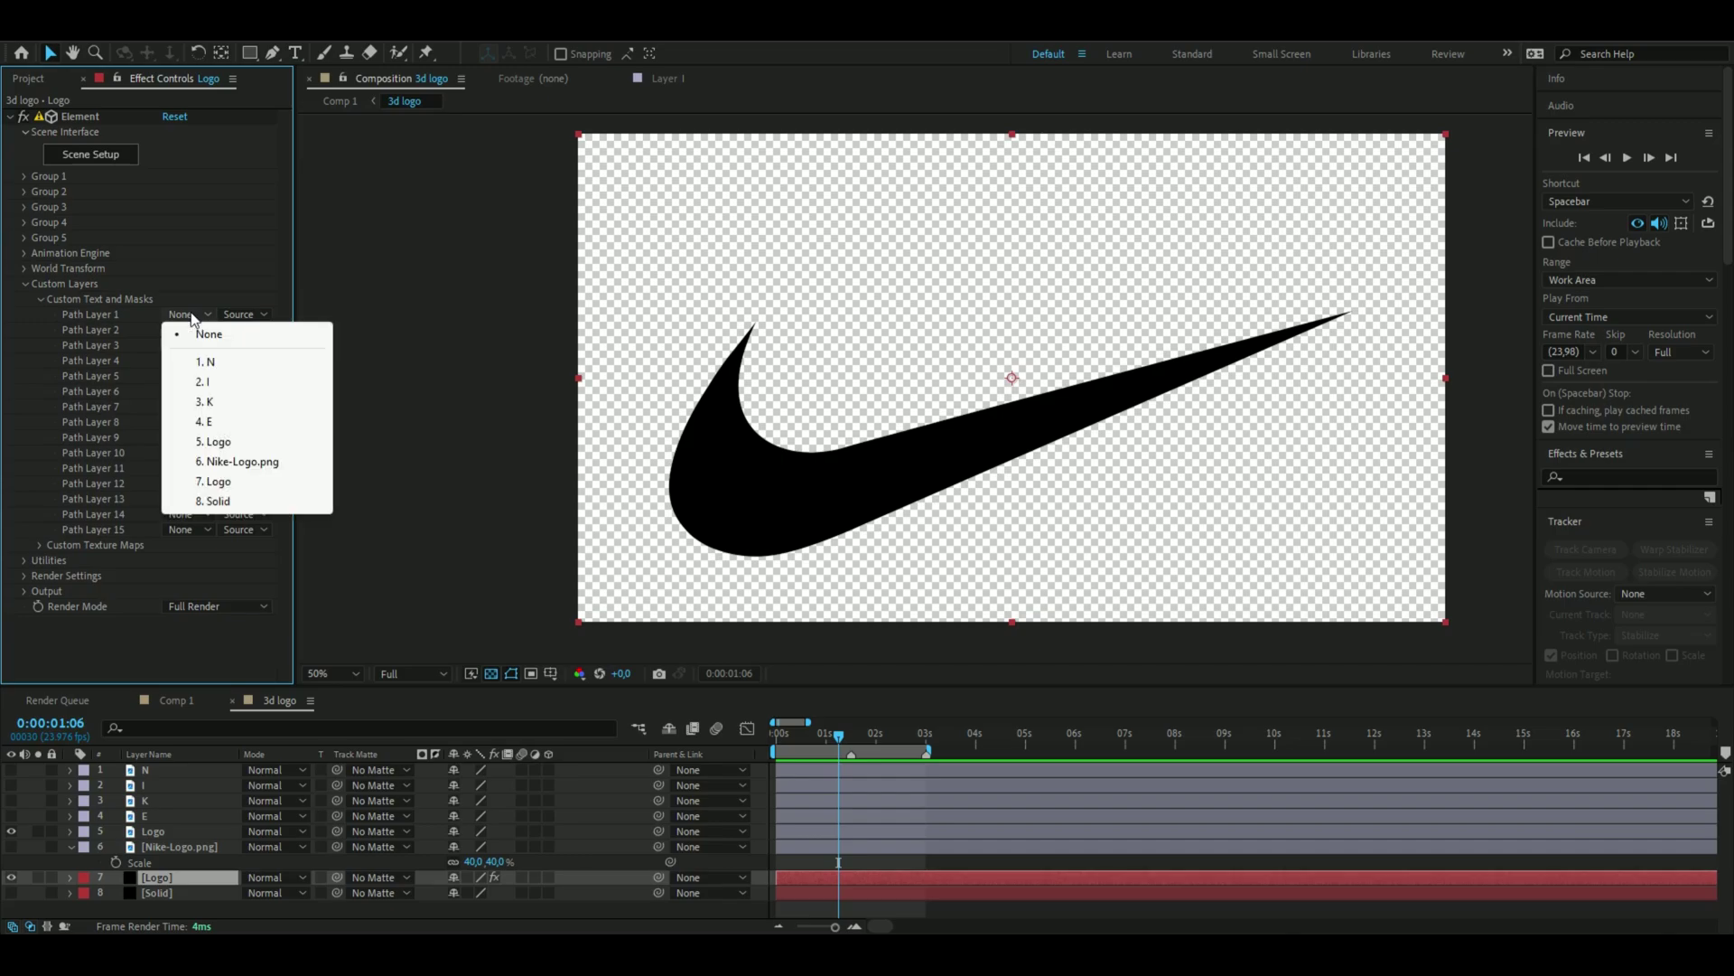
{"action": "left_click", "coordinate": [213, 442]}
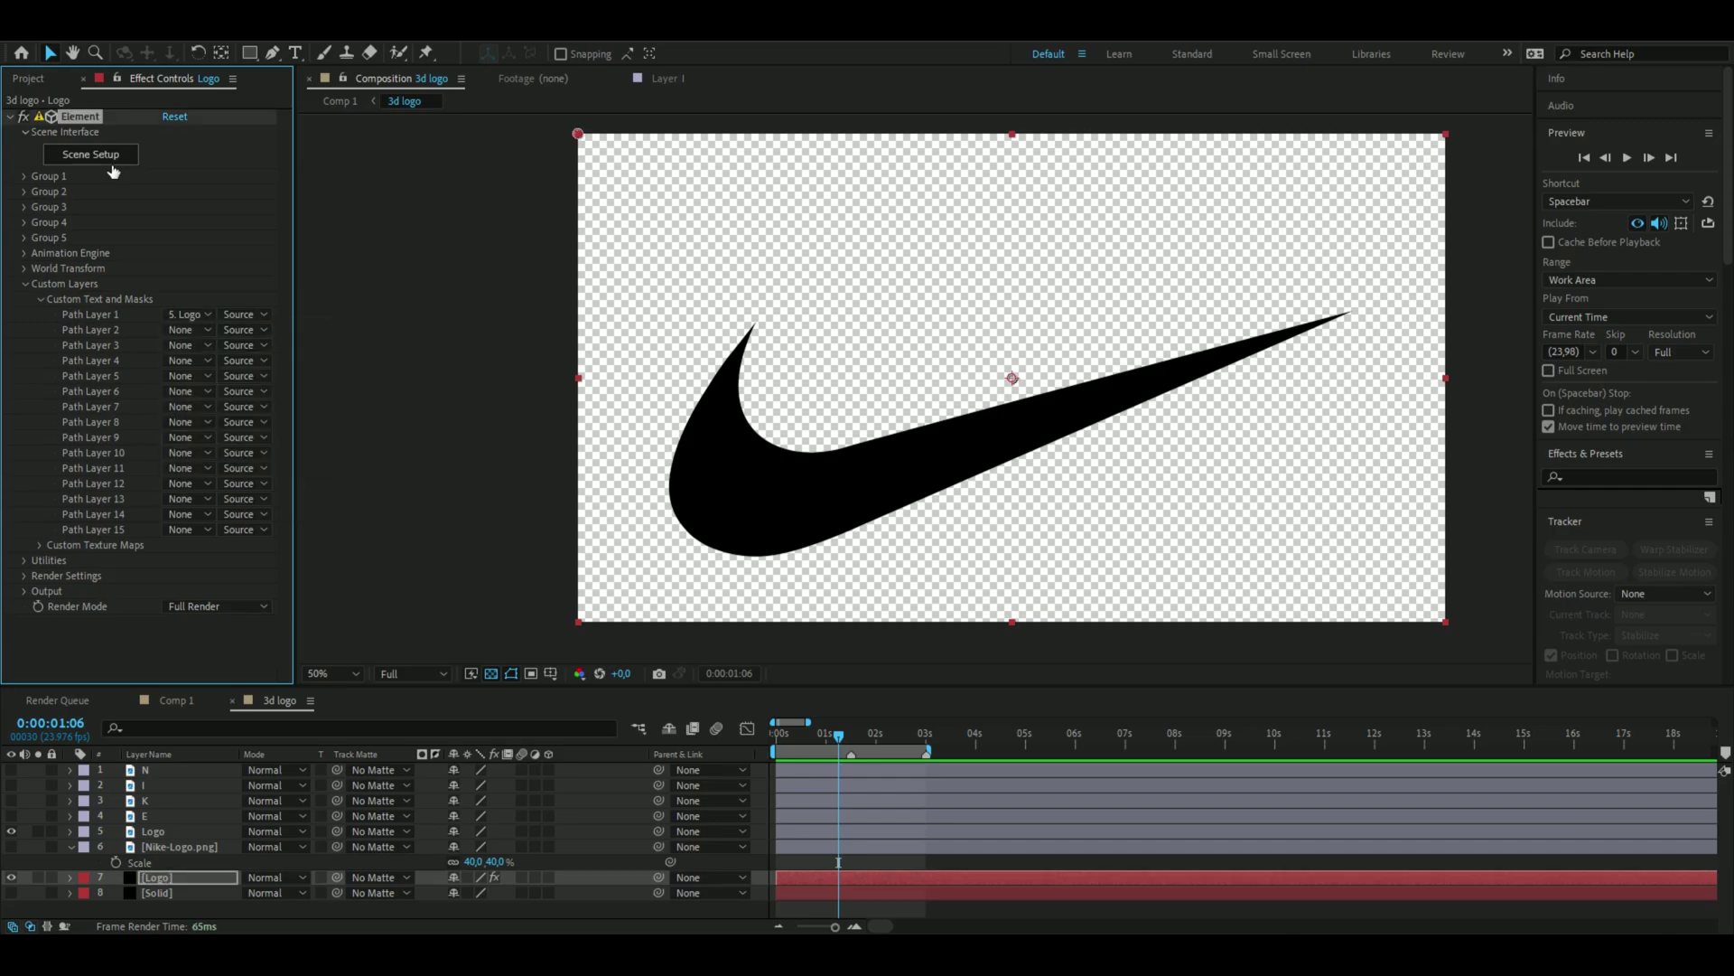
Extrude the swoosh path in Element's scene setup with a bevel scale of 70.58 and apply the scene
{"action": "left_click", "coordinate": [90, 156]}
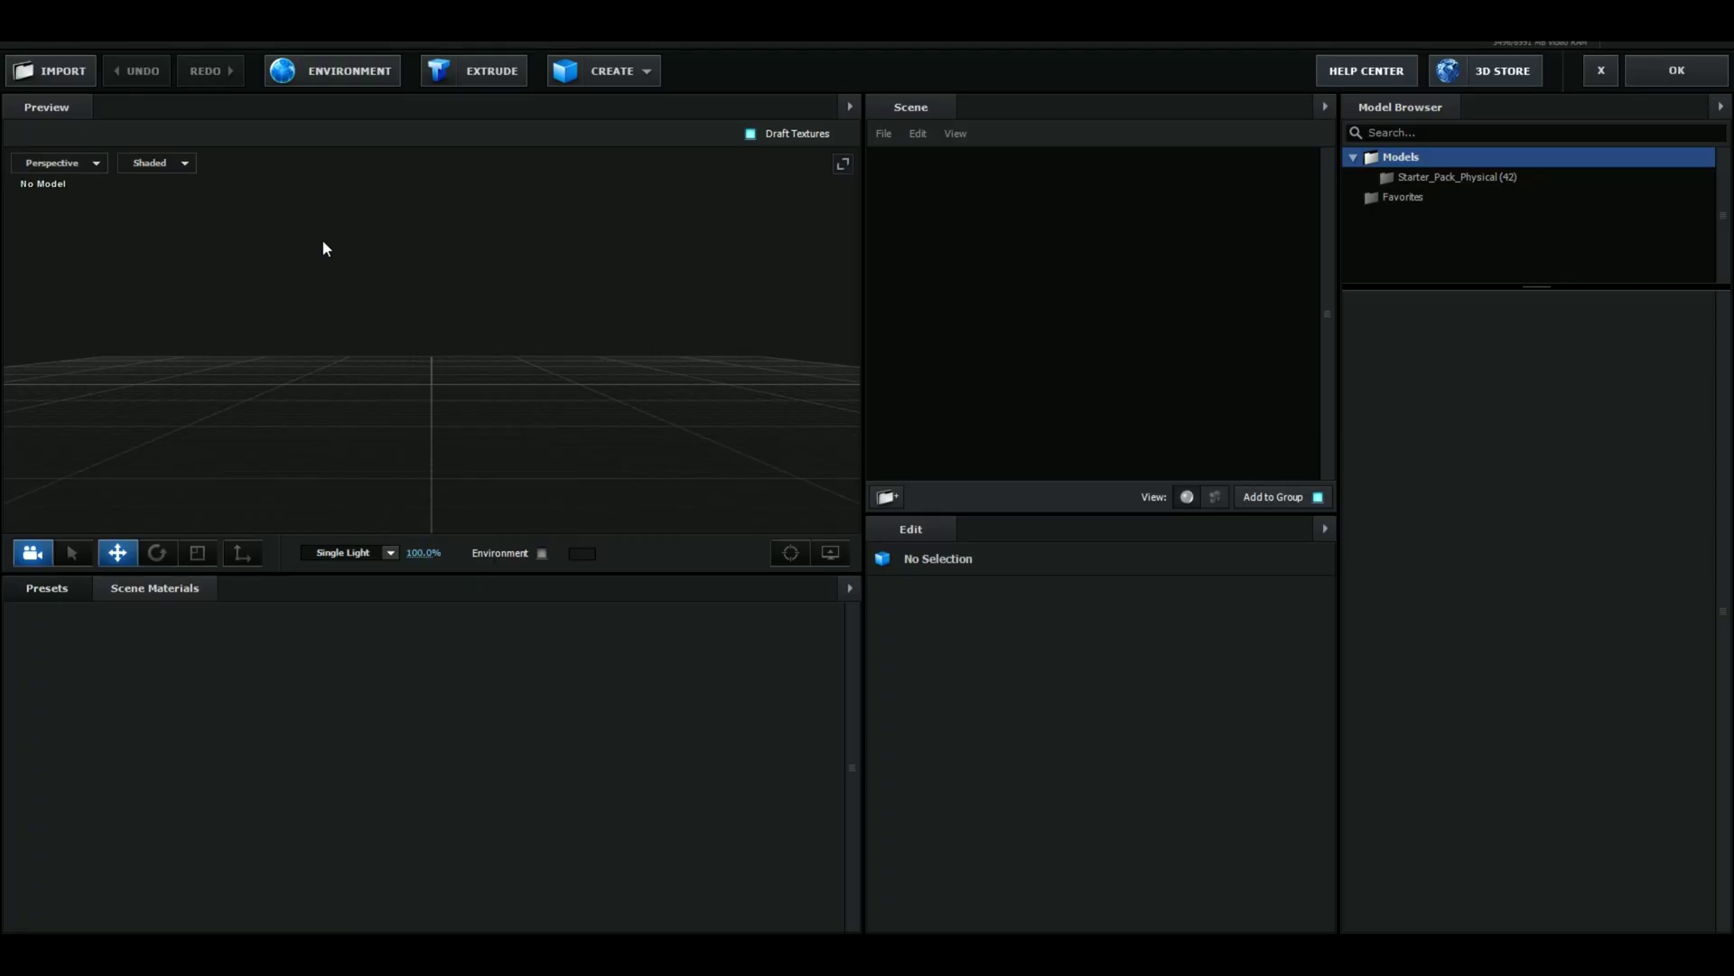
{"action": "left_click", "coordinate": [462, 78]}
{"action": "scroll", "coordinate": [515, 388], "scroll_direction": "down", "scroll_amount": 5}
{"action": "left_click_drag", "start_coordinate": [515, 393], "coordinate": [540, 421]}
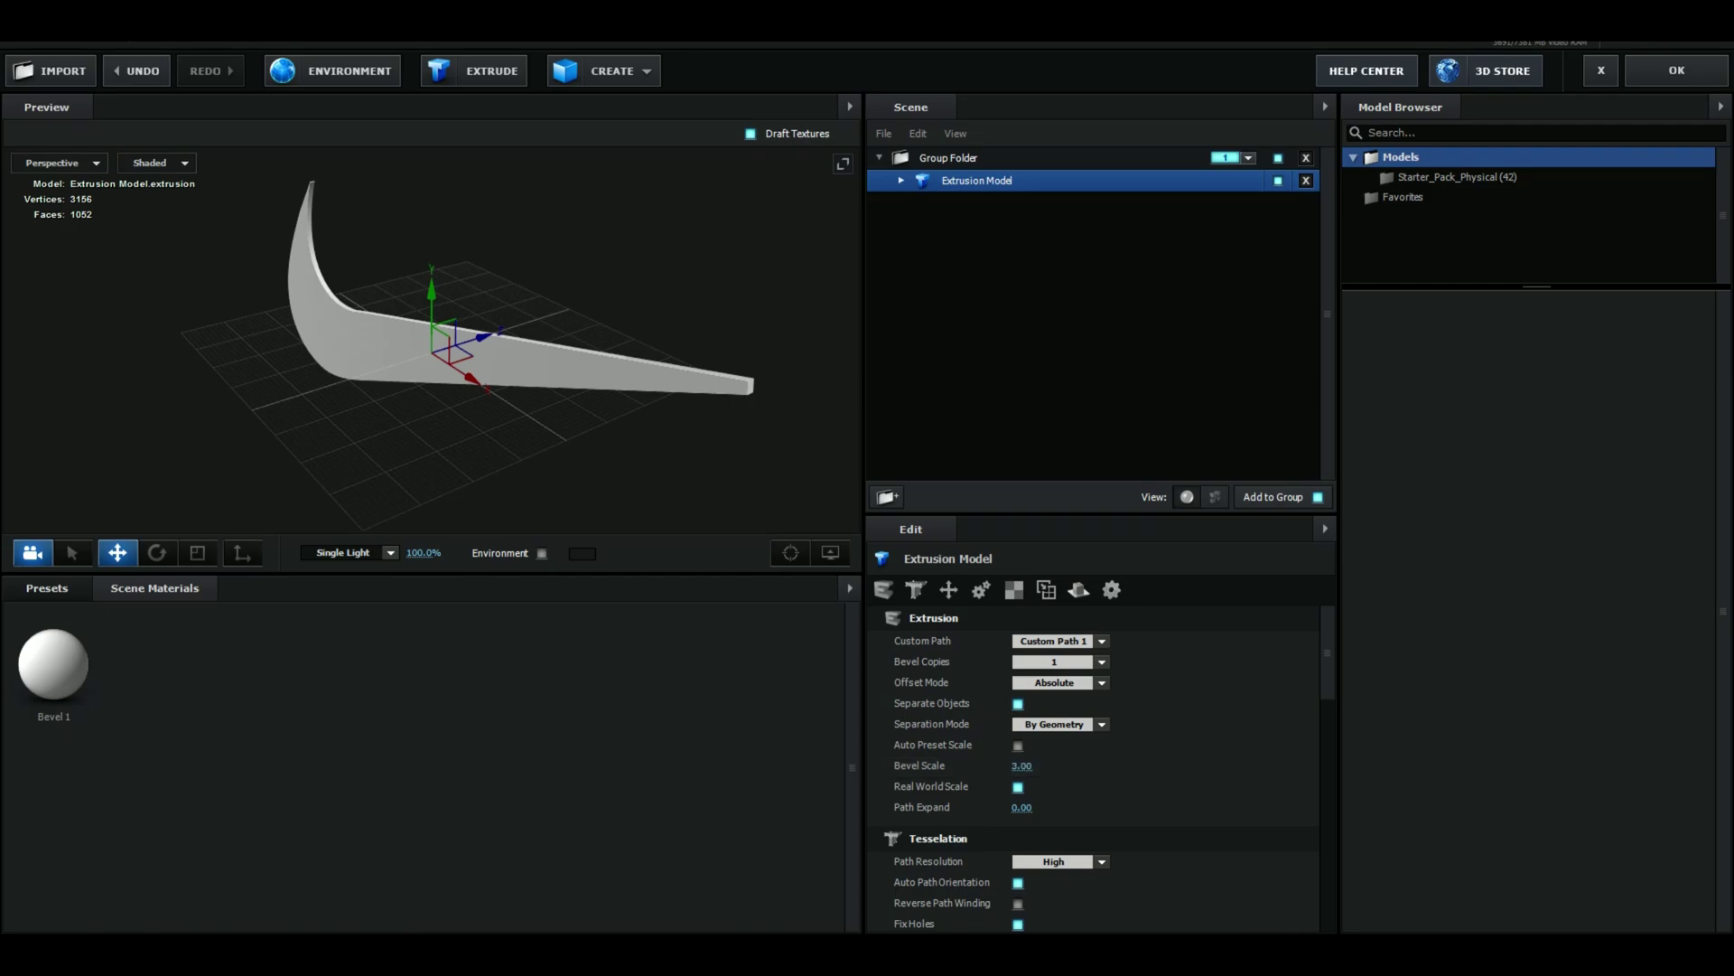
{"action": "left_click_drag", "start_coordinate": [1024, 767], "coordinate": [1259, 800]}
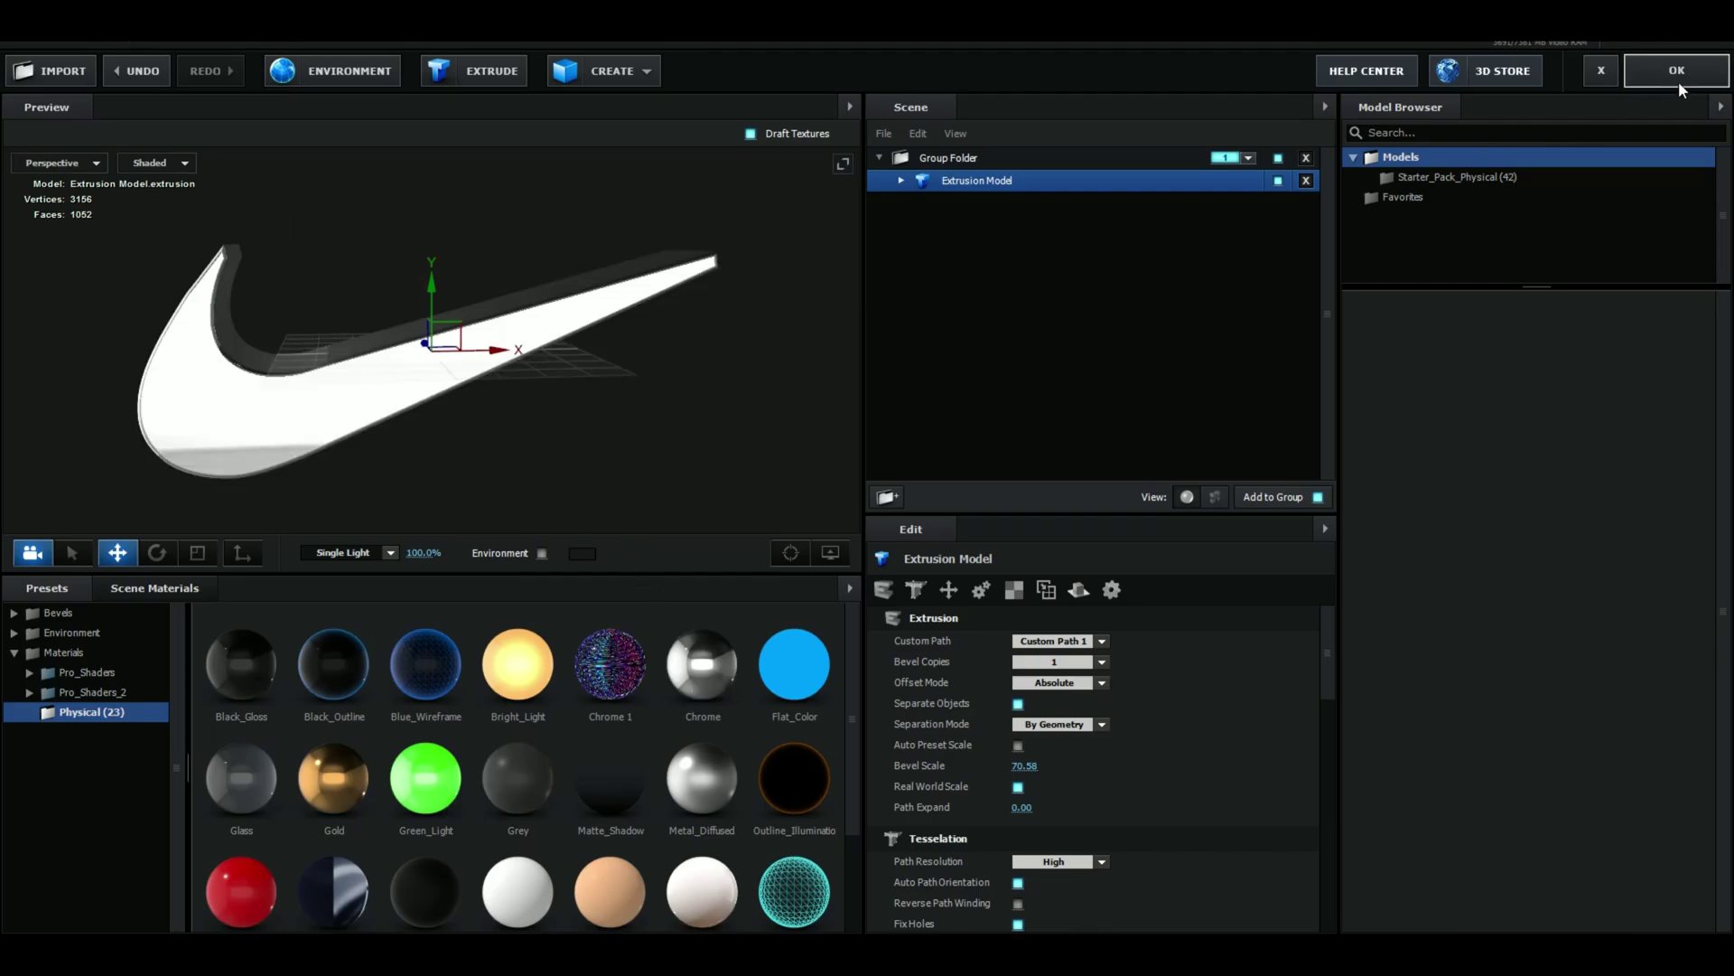
{"action": "left_click", "coordinate": [1677, 75]}
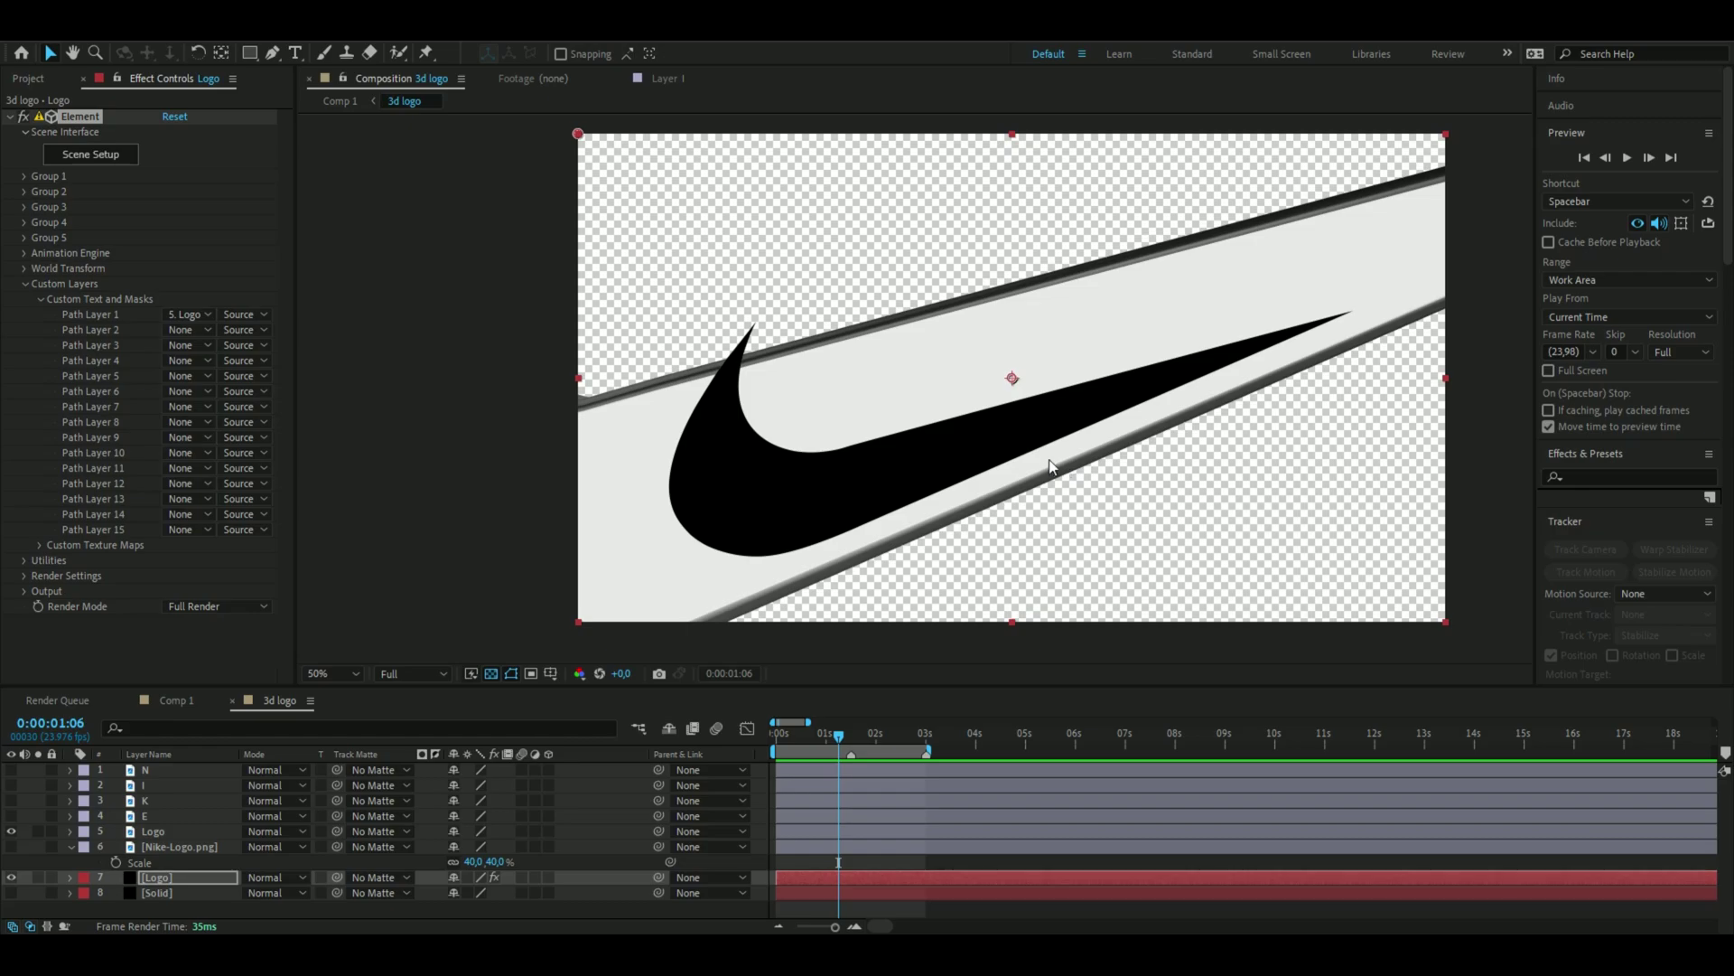
Hide the masked Logo layer and place the Logo solid directly above the original Nike-Logo.png, shown as a reference
{"action": "left_click", "coordinate": [11, 831]}
{"action": "left_click_drag", "start_coordinate": [155, 877], "coordinate": [155, 843]}
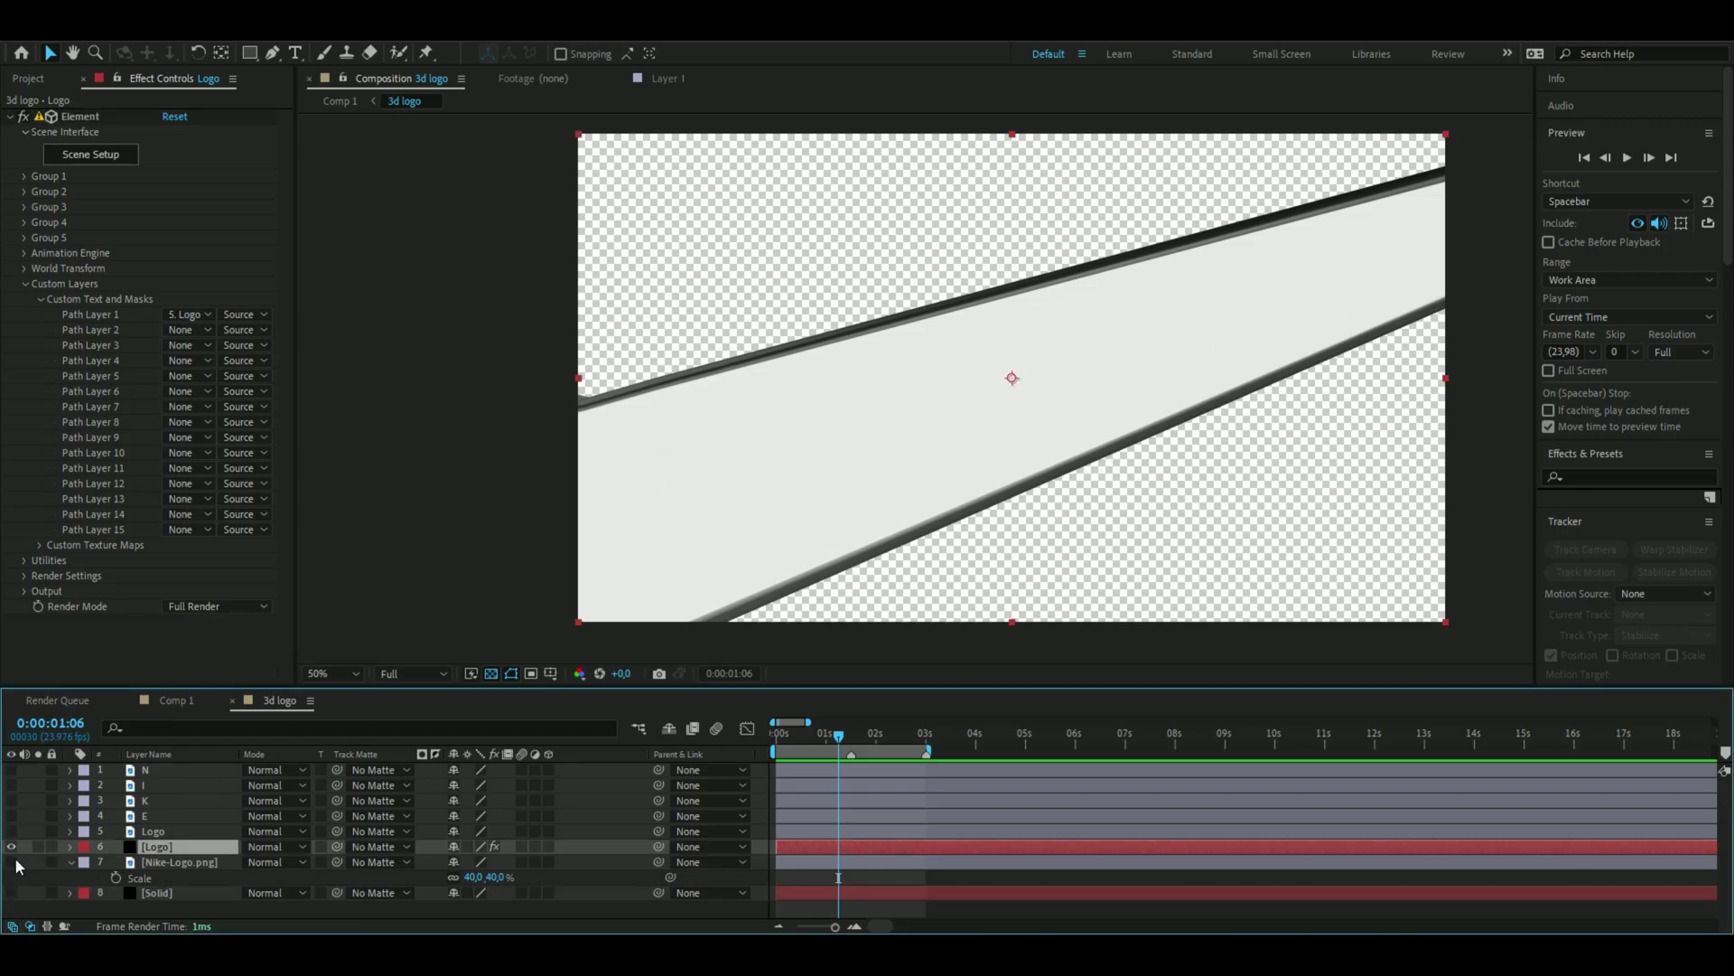
{"action": "left_click", "coordinate": [12, 860]}
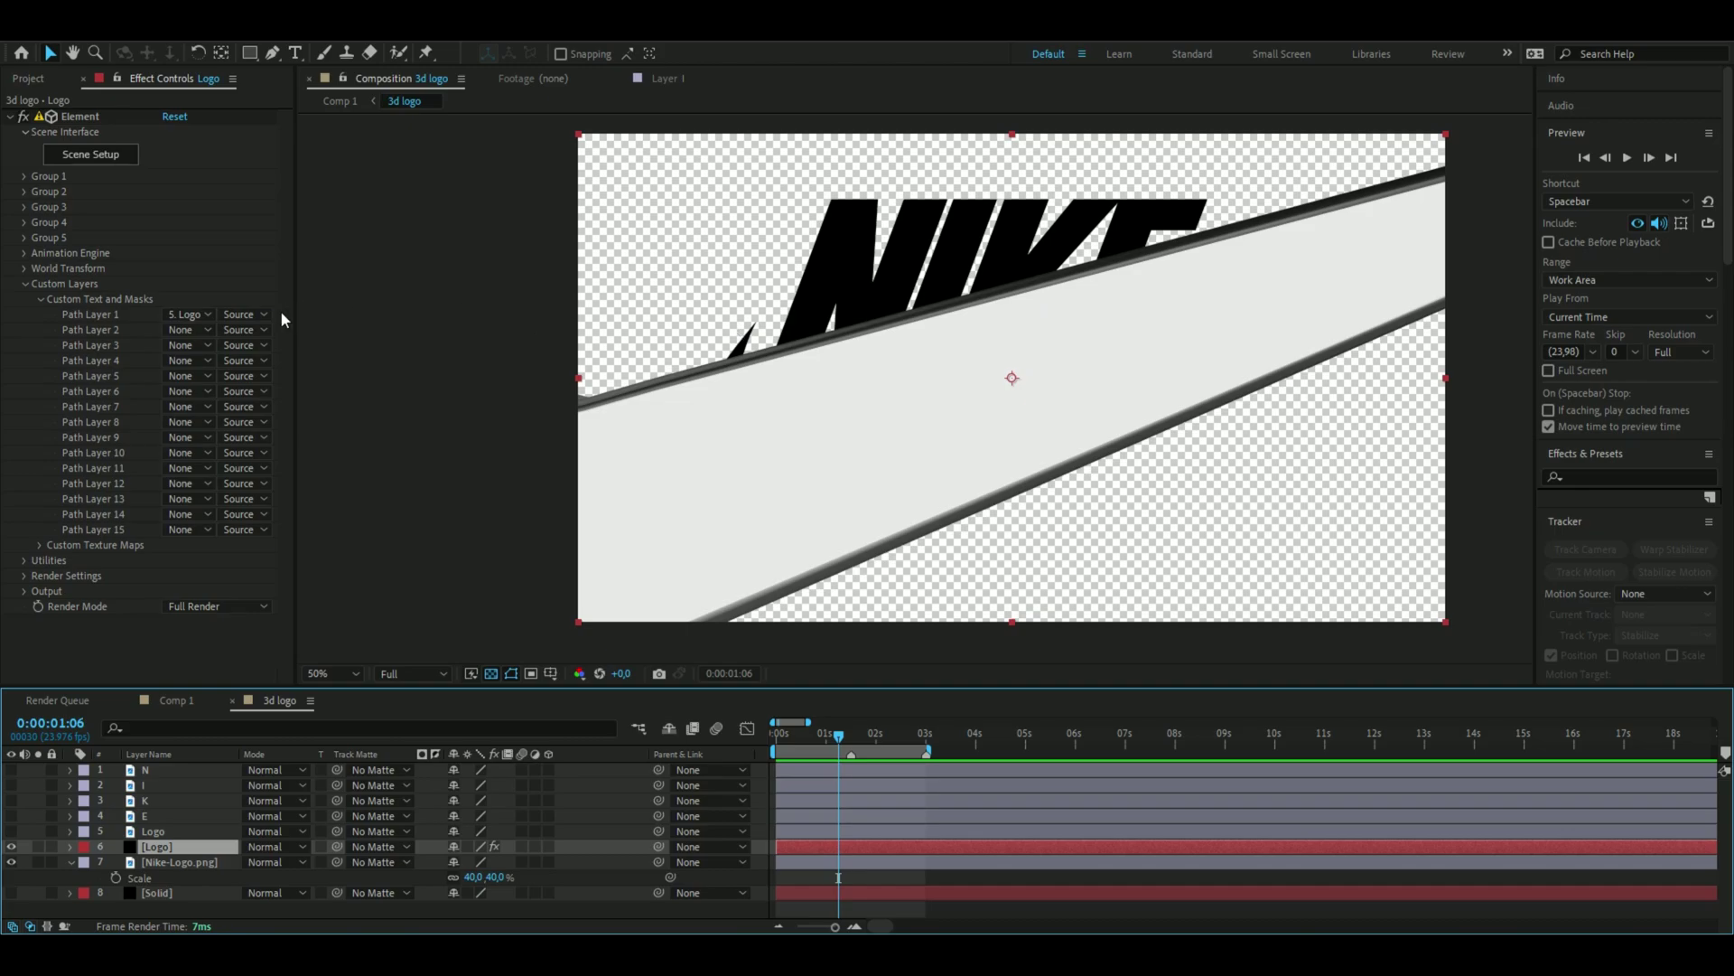
Set the Logo solid's Element Group 1 particle size to 3.70 and its Position XY to 960, 657 to match the reference swoosh
{"action": "left_click", "coordinate": [24, 177]}
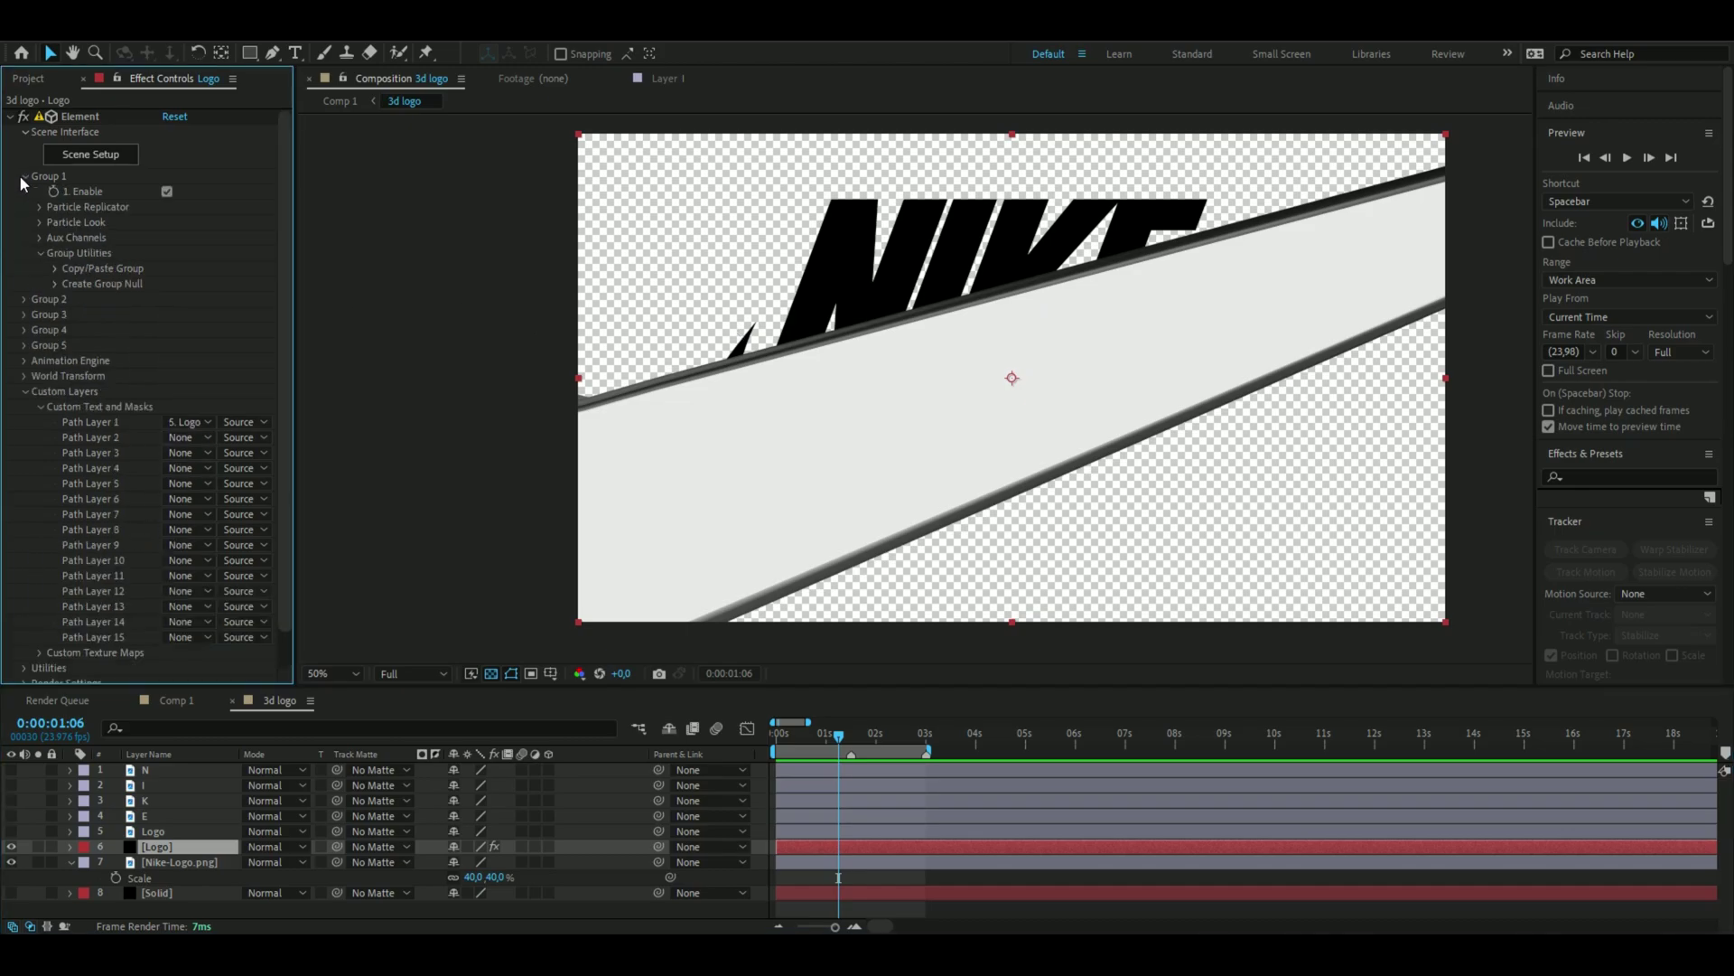
{"action": "left_click", "coordinate": [40, 206]}
{"action": "left_click", "coordinate": [41, 345]}
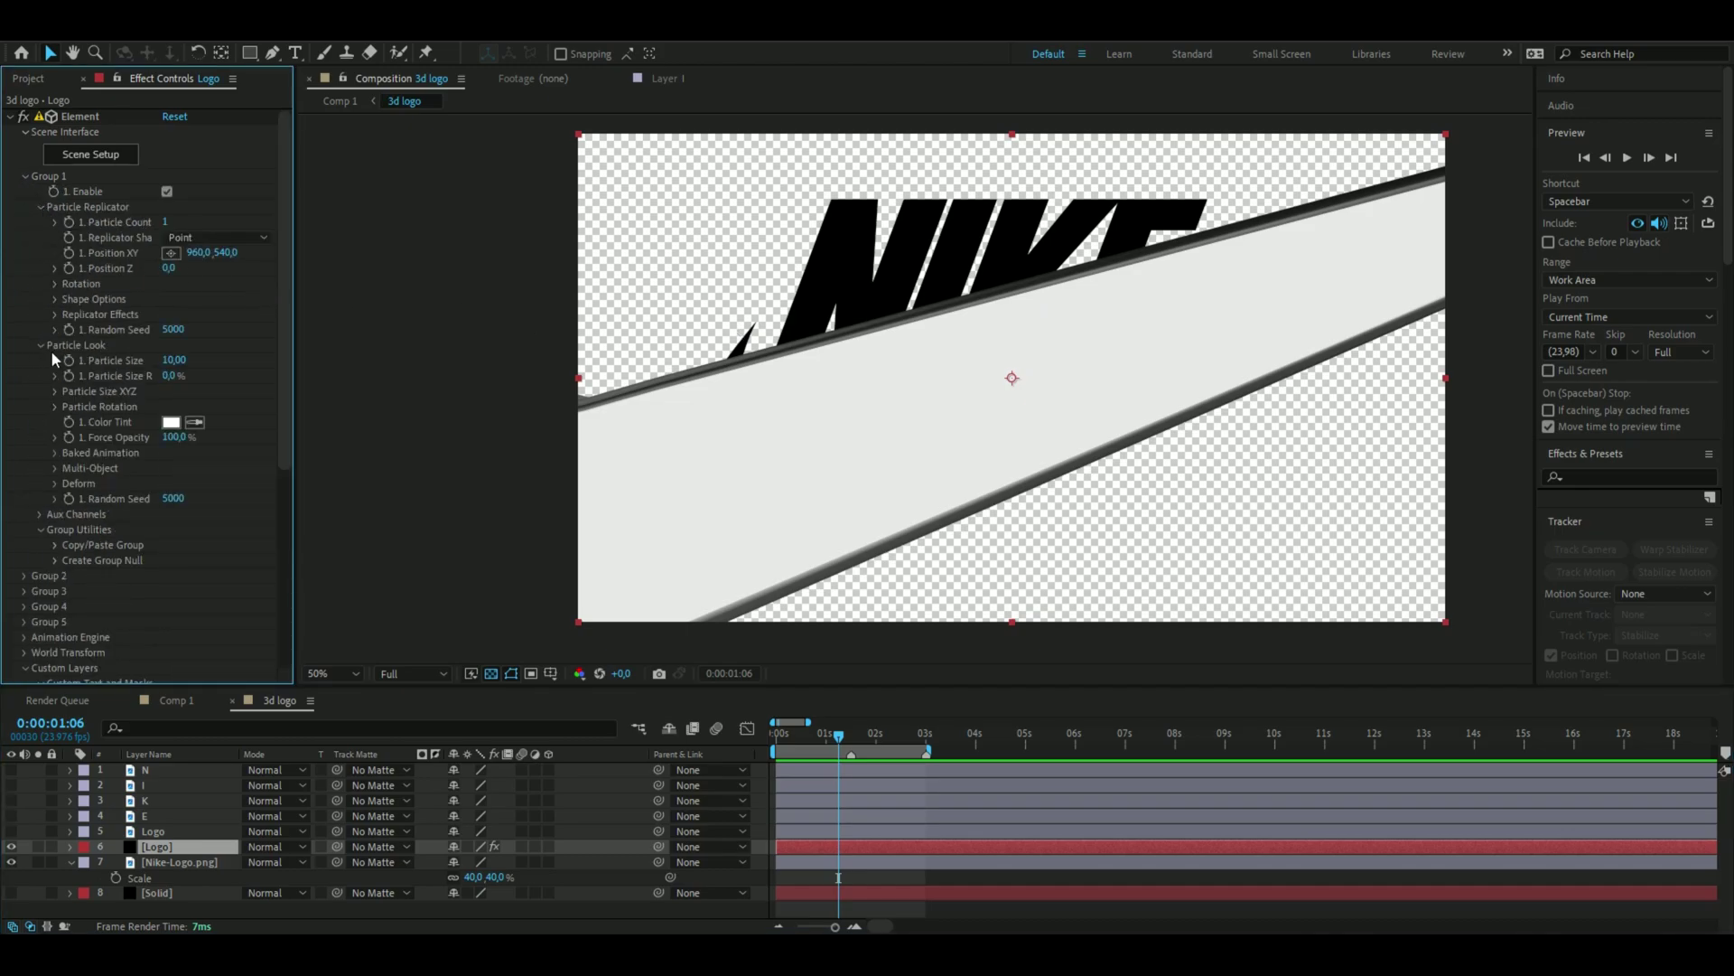
{"action": "left_click_drag", "start_coordinate": [174, 367], "coordinate": [181, 365]}
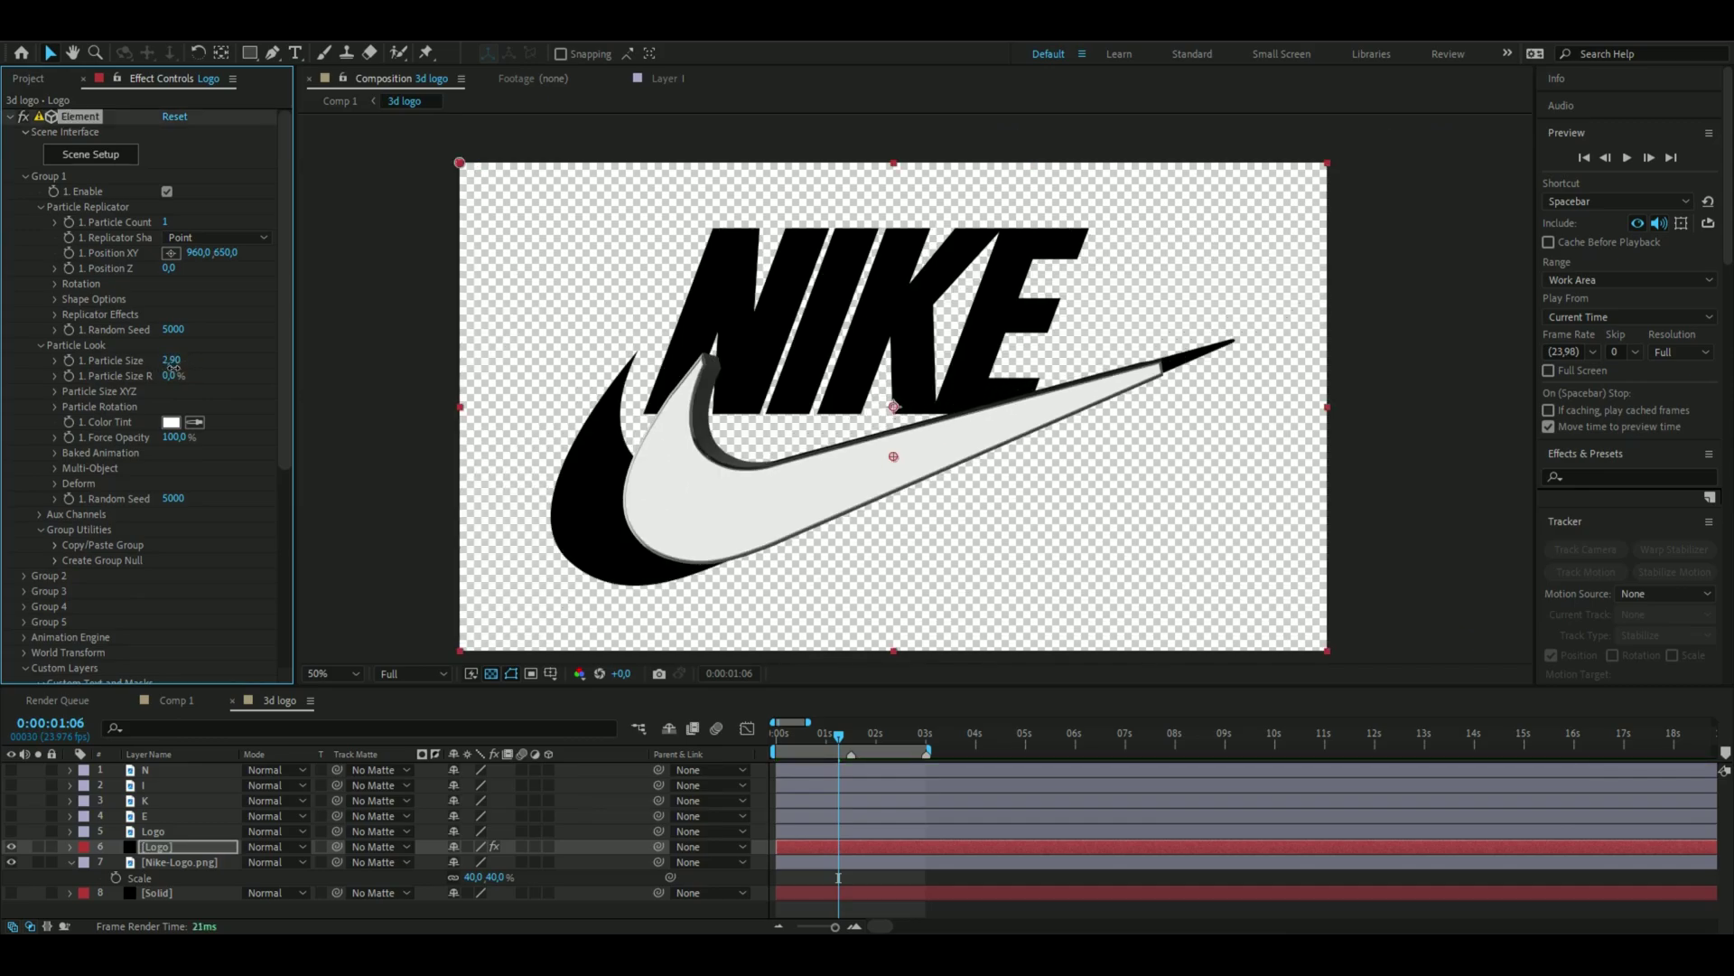
{"action": "left_click_drag", "start_coordinate": [227, 252], "coordinate": [242, 251]}
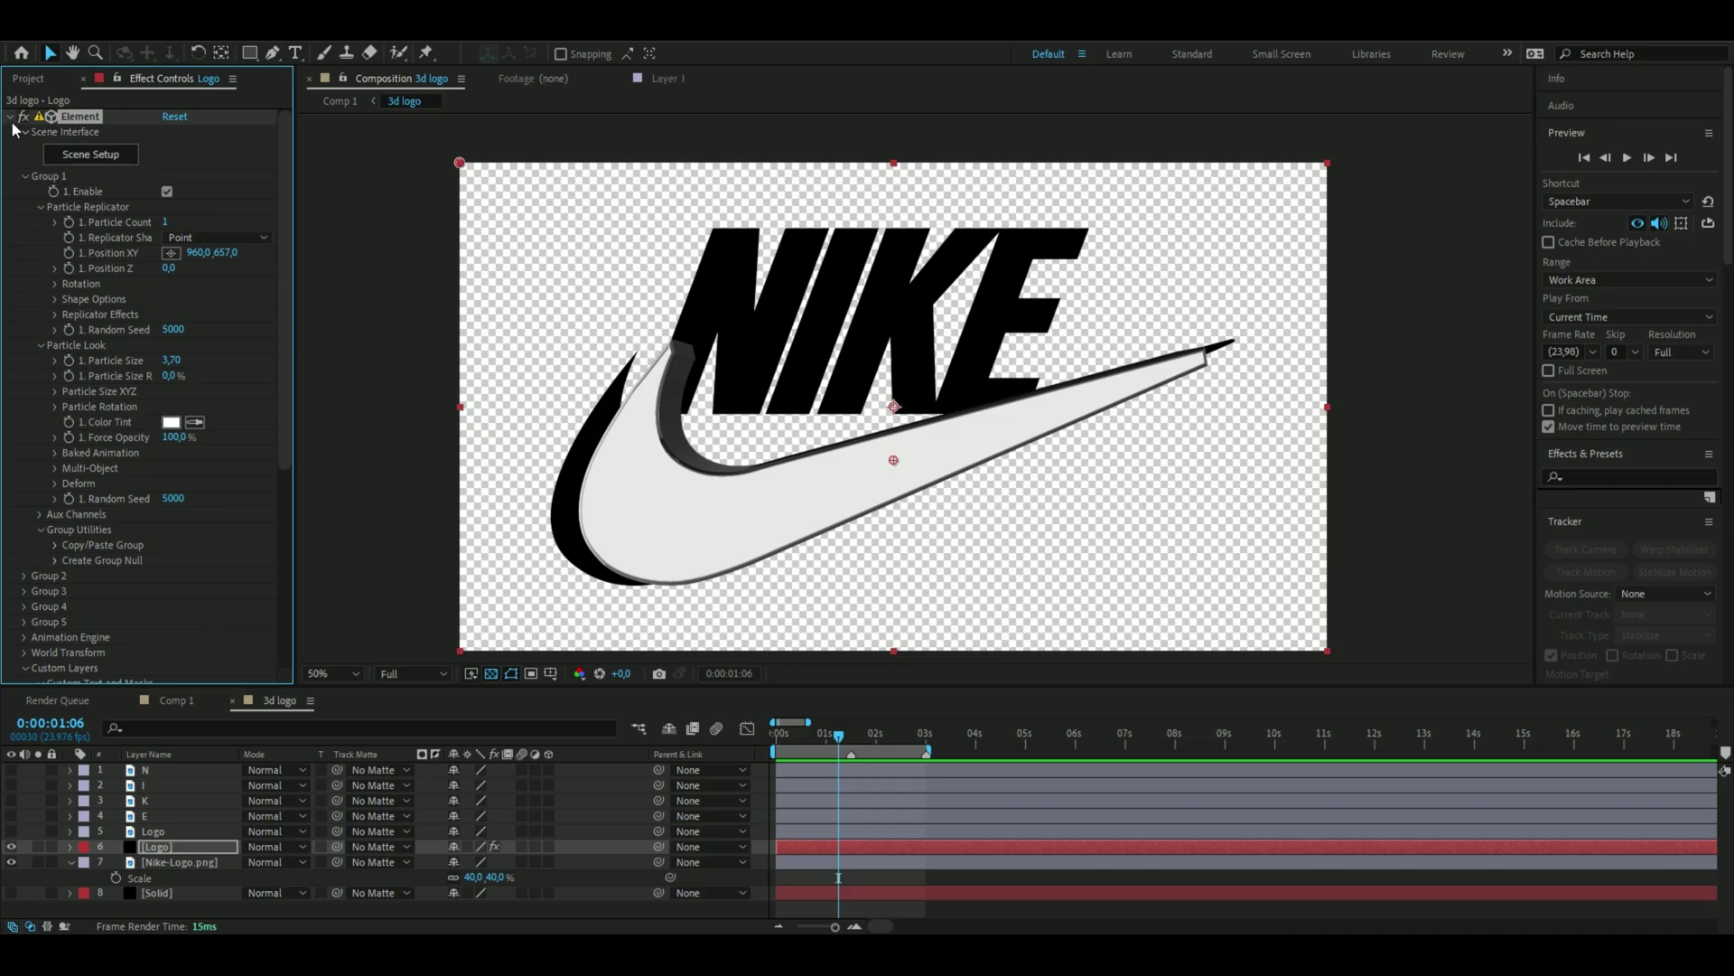
Hide the Logo solid and create a new solid named N directly above it
{"action": "left_click", "coordinate": [11, 847]}
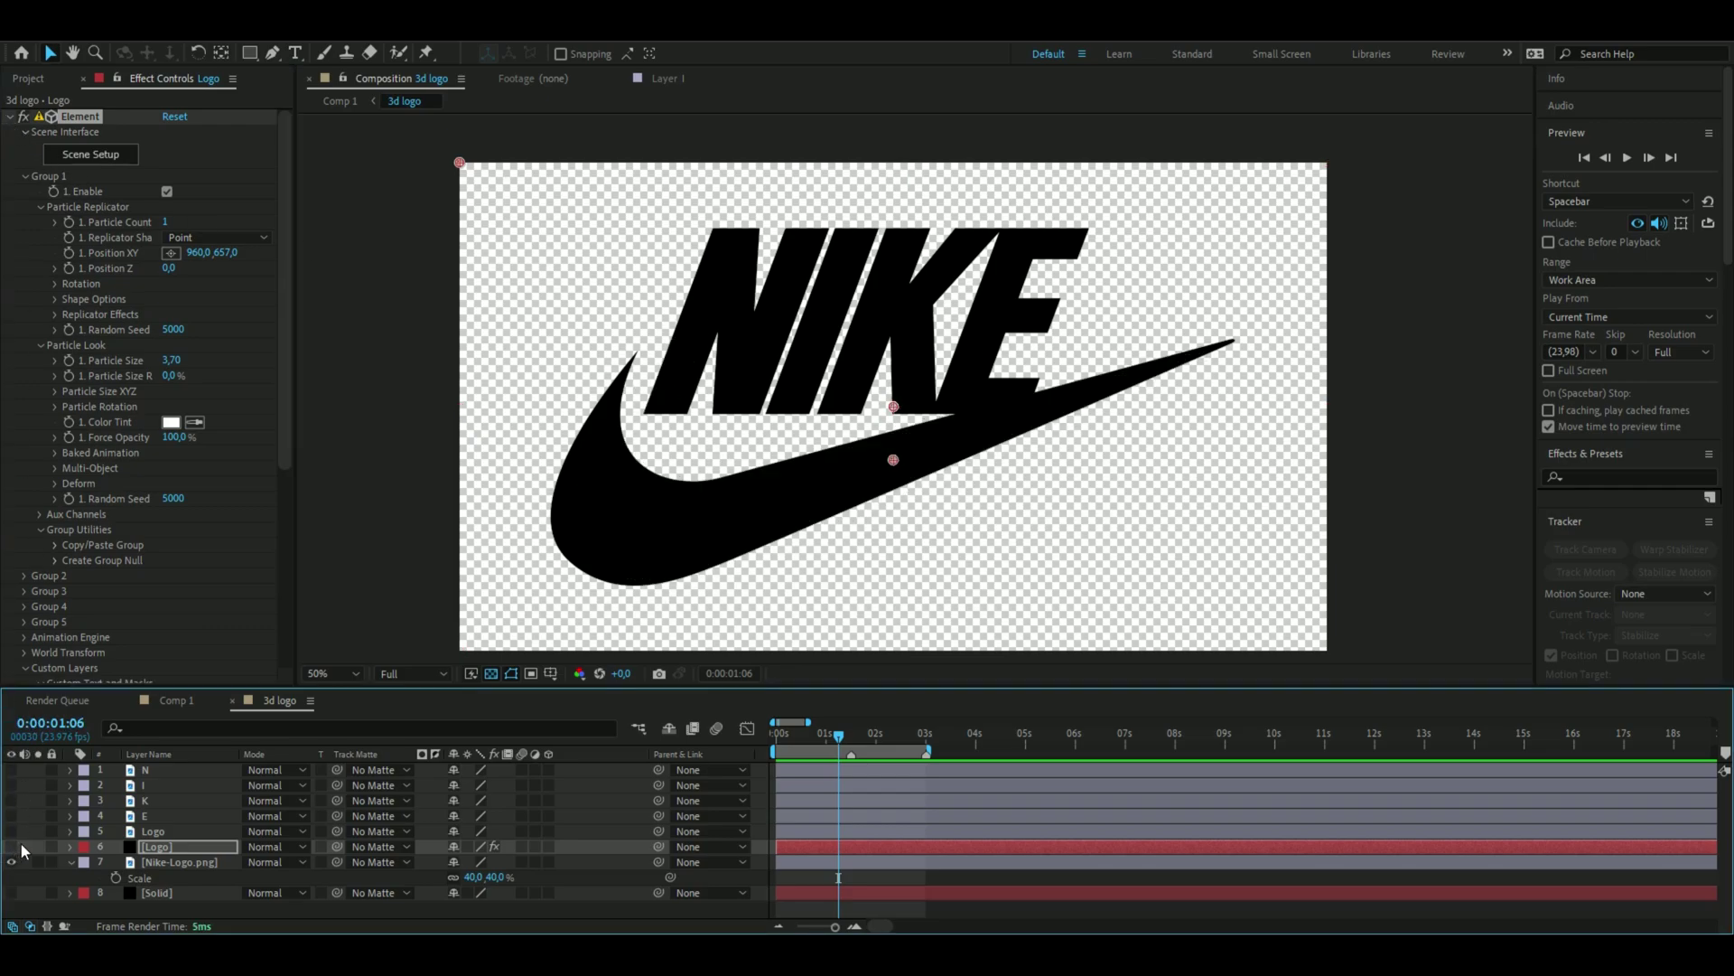
{"action": "left_click", "coordinate": [183, 878]}
{"action": "key", "text": "ctrl+y"}
{"action": "key", "text": "BackSpace"}
{"action": "type", "text": "N"}
{"action": "key", "text": "Return"}
Apply the Element effect to the N solid and set its Path Layer 1 to the masked N layer (1. N)
{"action": "key", "text": "ctrl+space"}
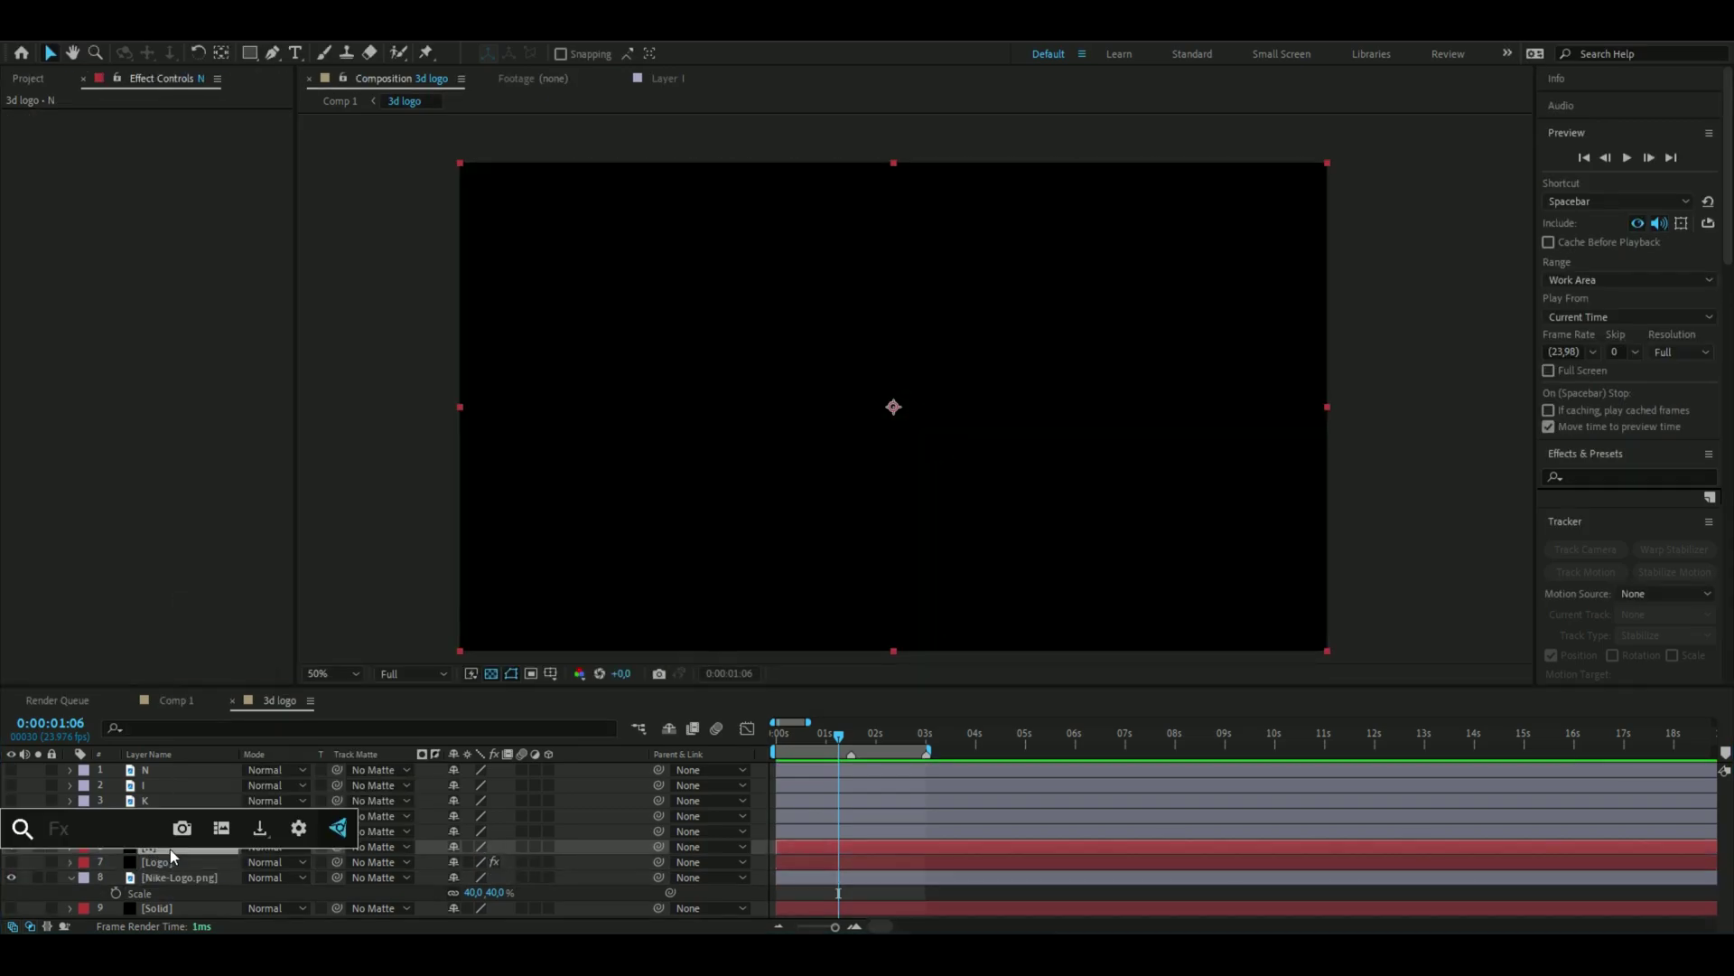
{"action": "type", "text": "el"}
{"action": "key", "text": "Return"}
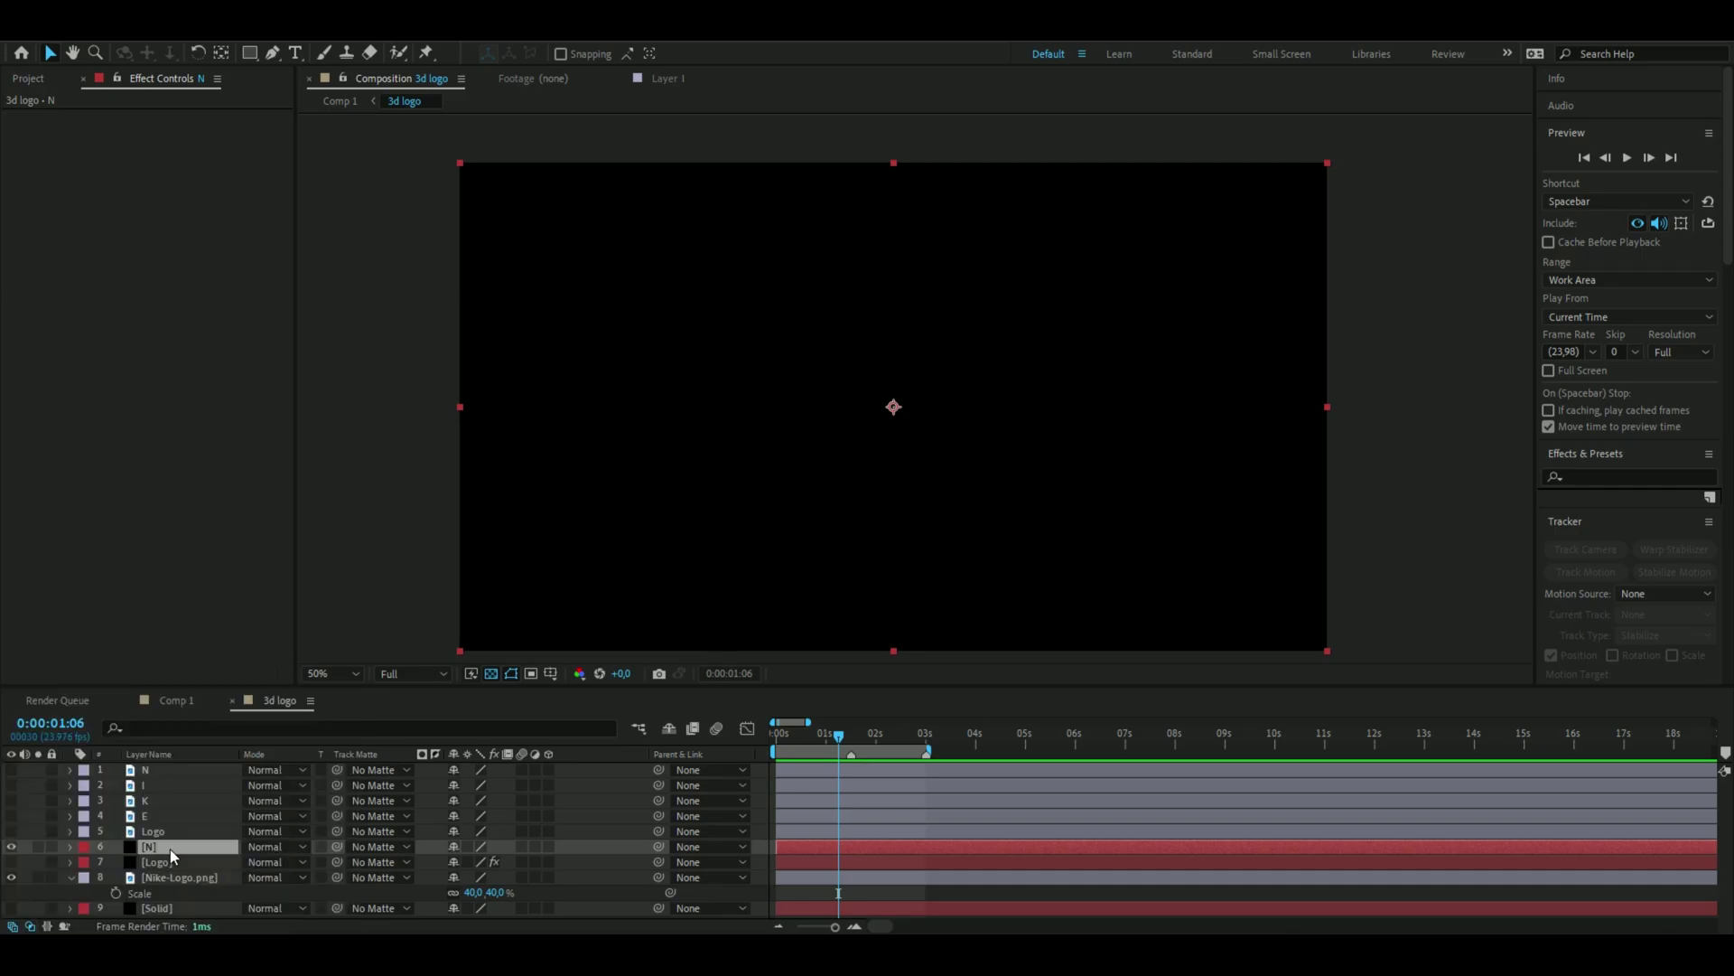
{"action": "left_click", "coordinate": [25, 284]}
{"action": "left_click", "coordinate": [37, 299]}
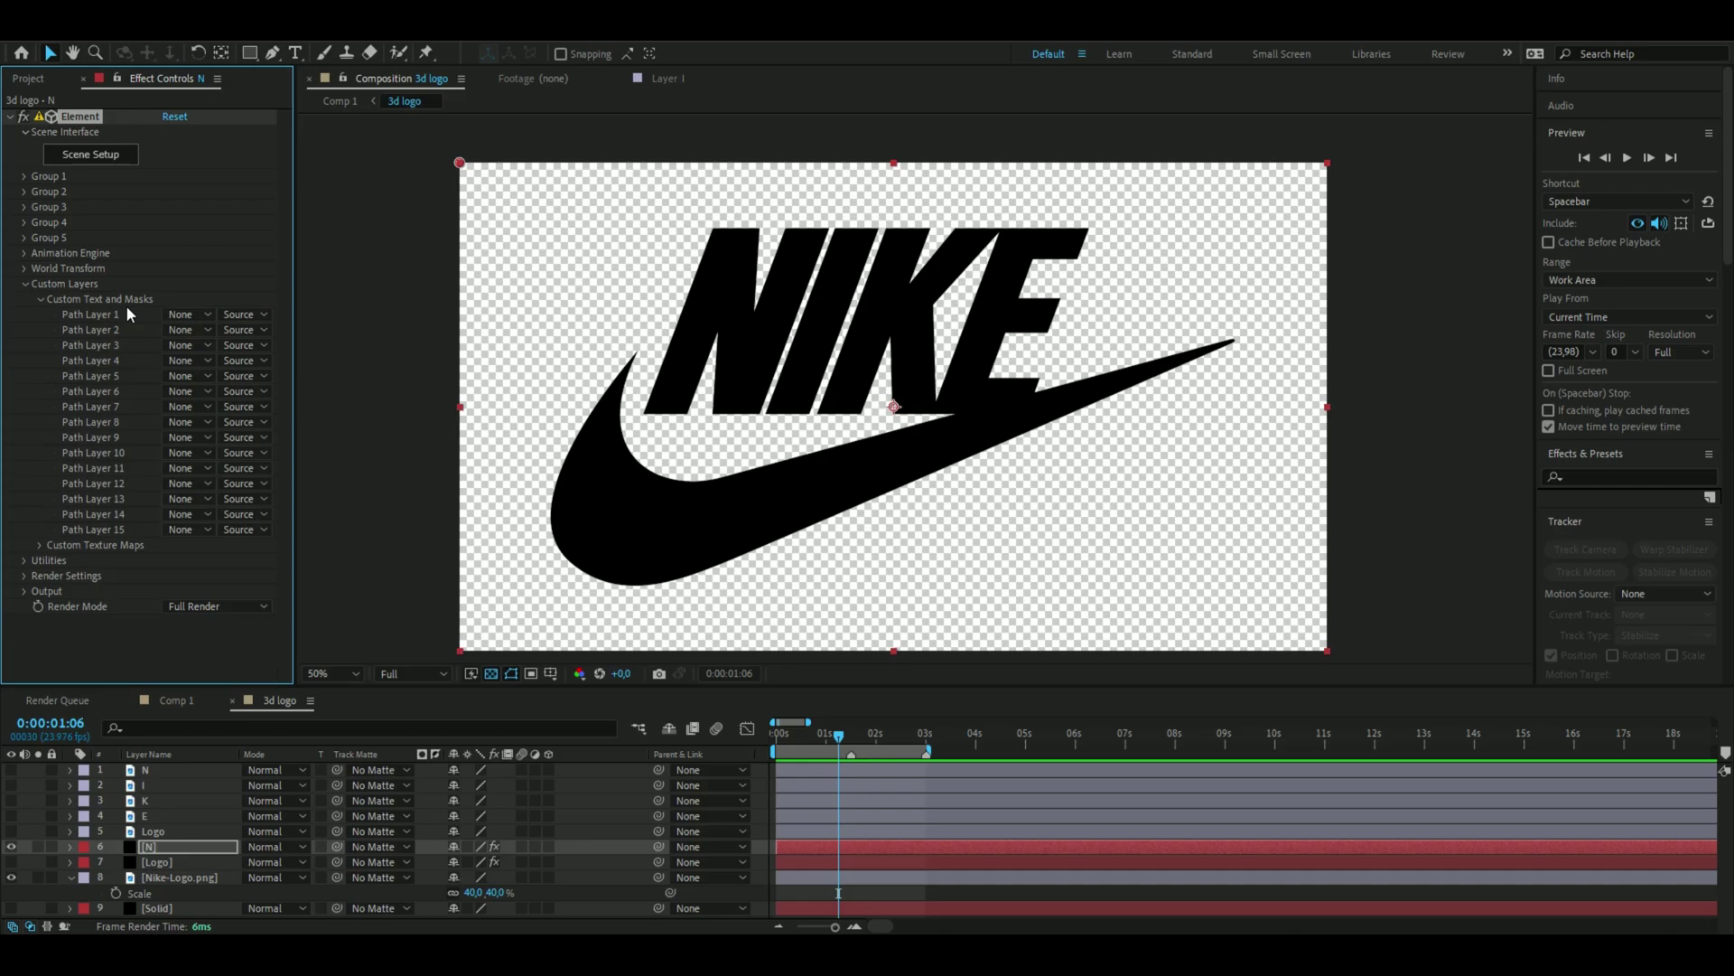
{"action": "left_click", "coordinate": [190, 315]}
{"action": "left_click", "coordinate": [231, 361]}
Extrude the N path in Element's scene setup with a bevel scale of 20.67 and apply the scene
{"action": "left_click", "coordinate": [94, 165]}
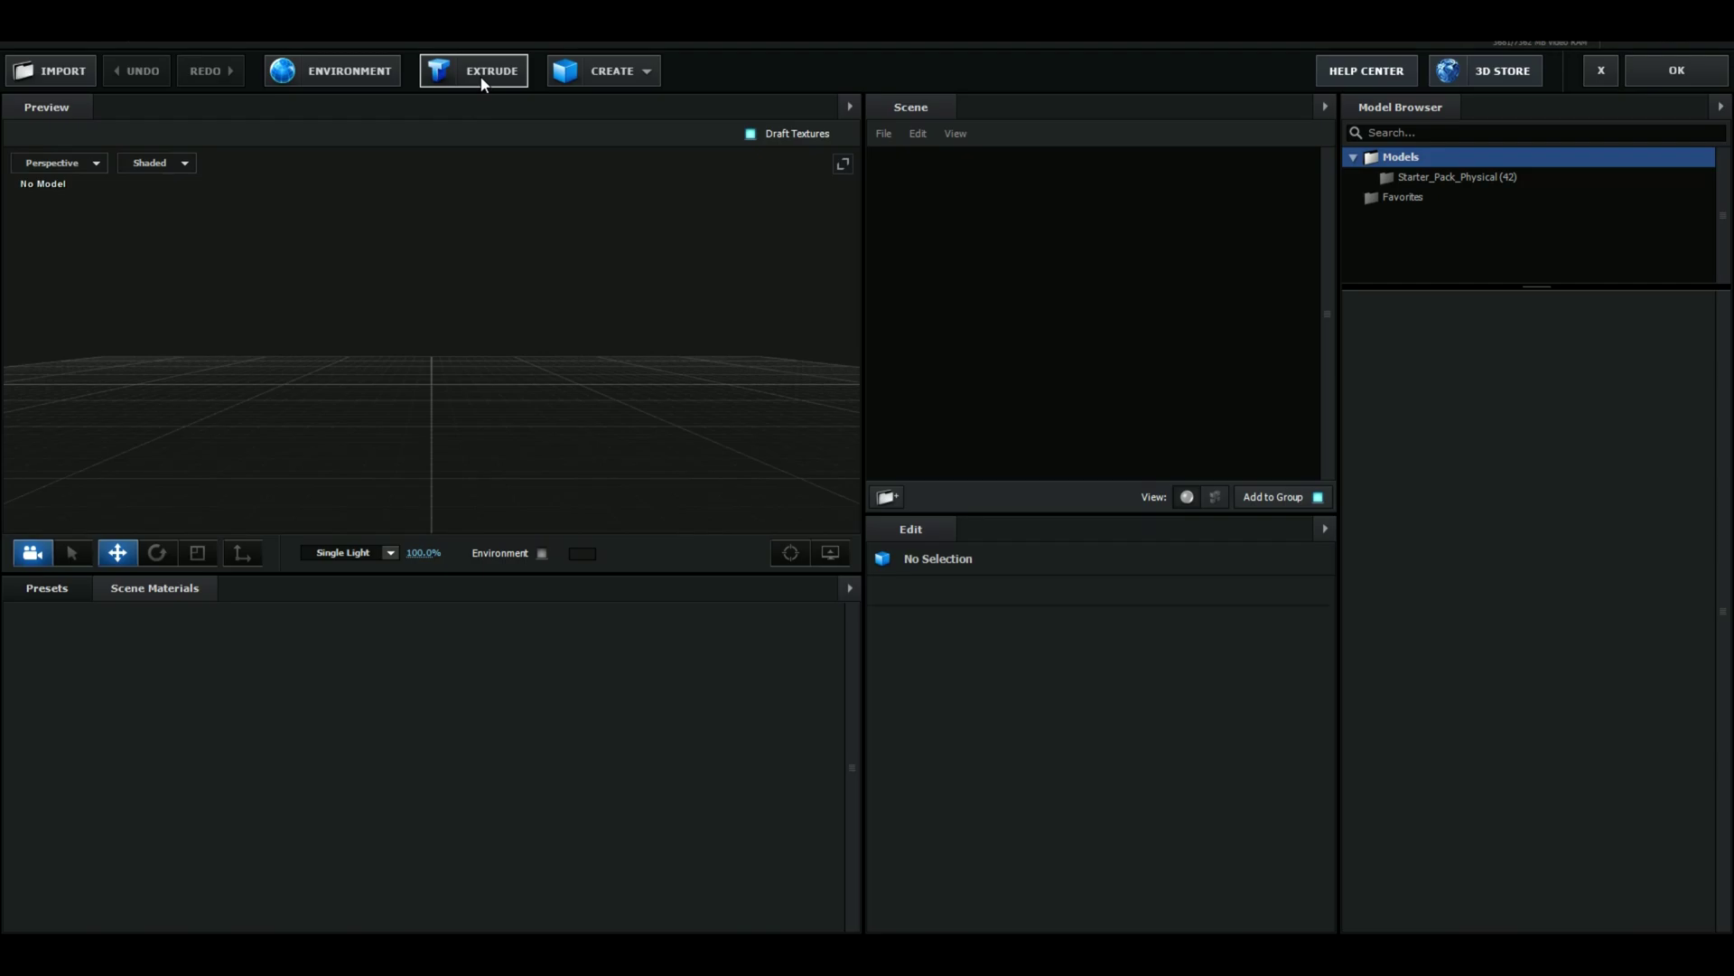
{"action": "left_click", "coordinate": [482, 73]}
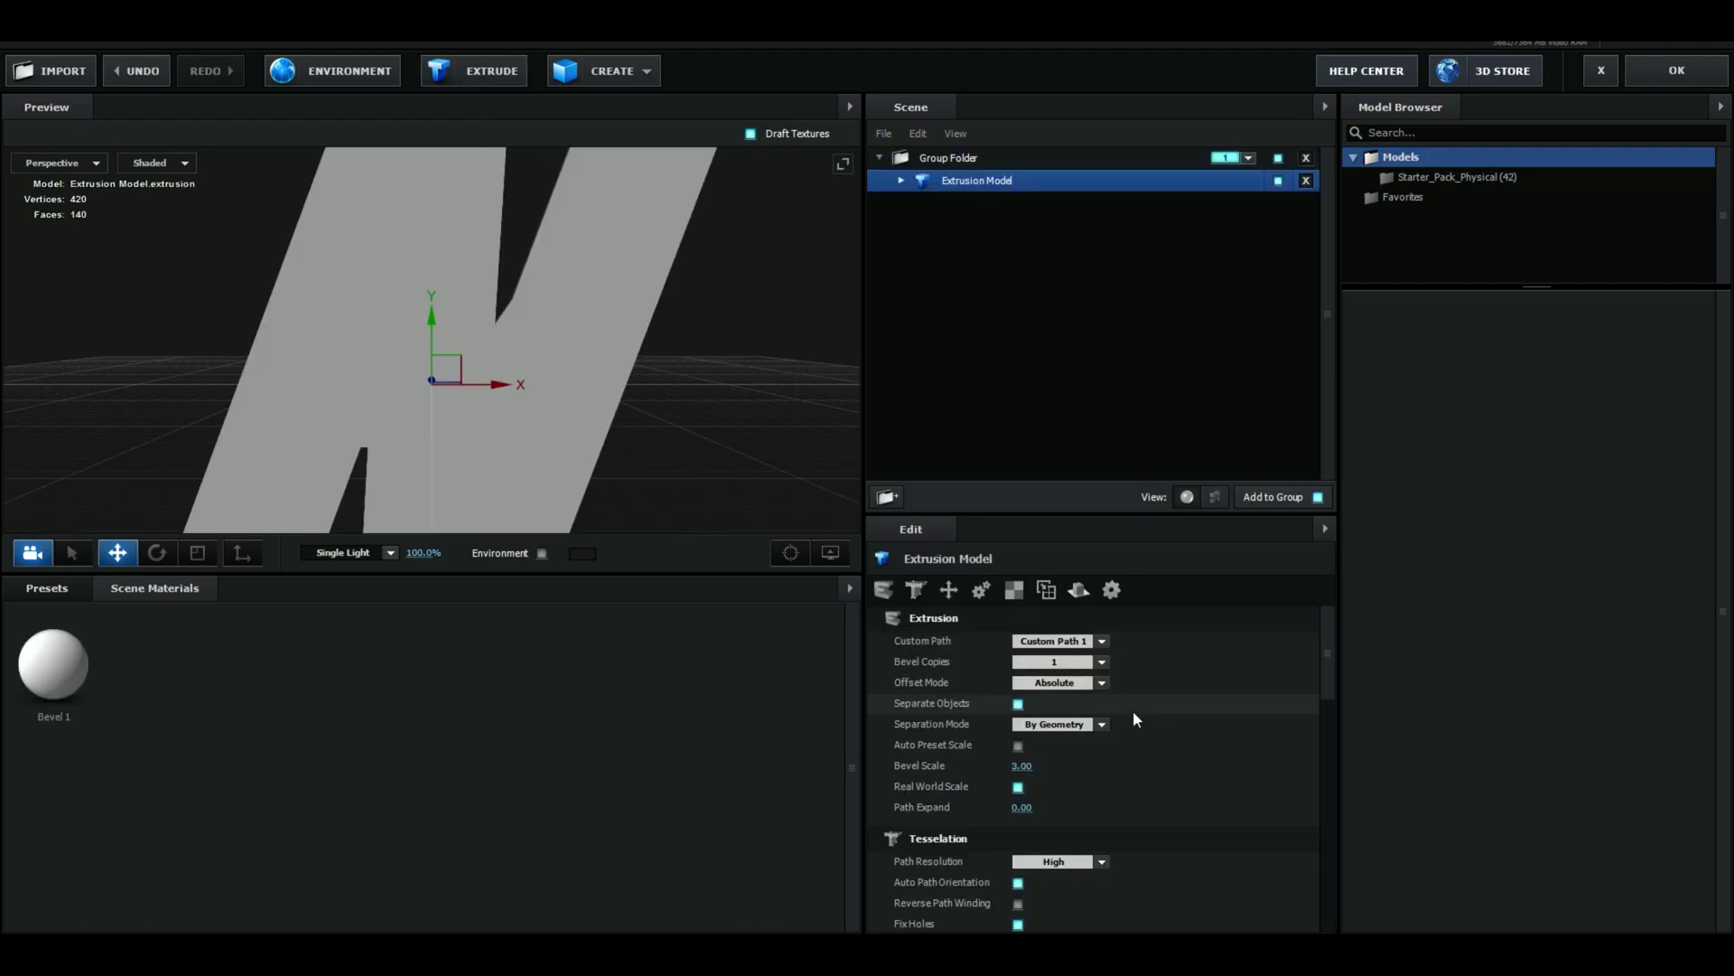
{"action": "left_click_drag", "start_coordinate": [1155, 768], "coordinate": [1617, 772]}
{"action": "left_click_drag", "start_coordinate": [1026, 766], "coordinate": [1436, 767]}
{"action": "left_click_drag", "start_coordinate": [469, 452], "coordinate": [505, 362]}
{"action": "scroll", "coordinate": [636, 453], "scroll_direction": "down", "scroll_amount": 3}
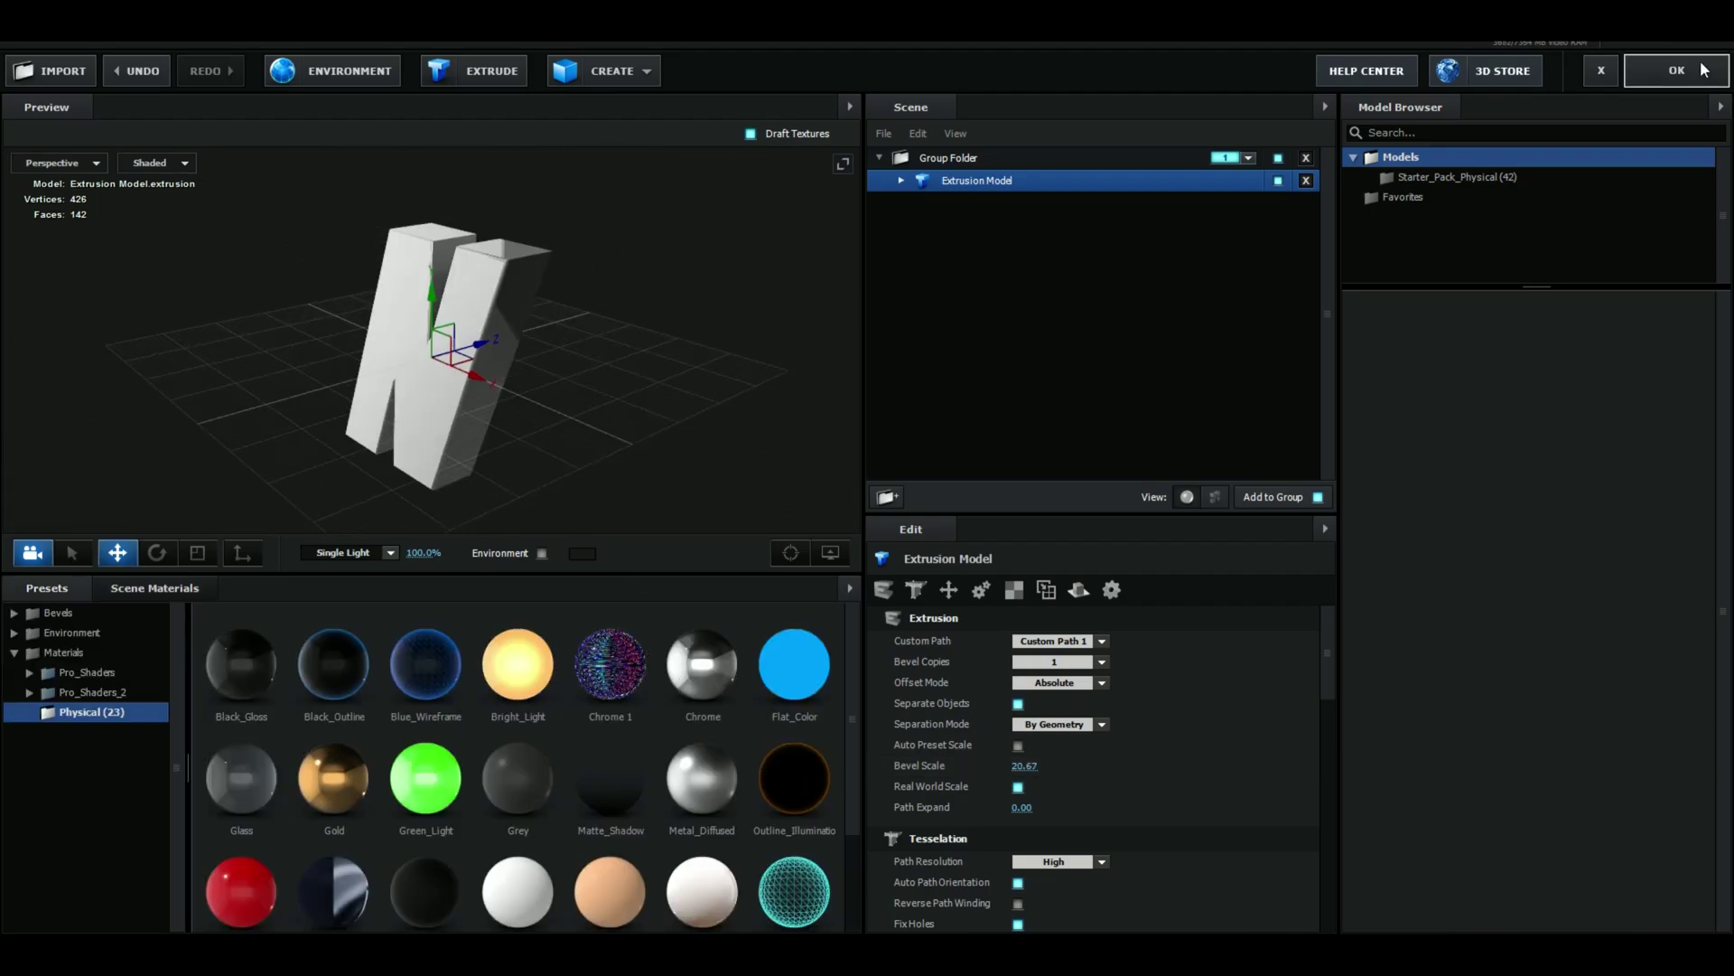
{"action": "left_click", "coordinate": [1678, 70]}
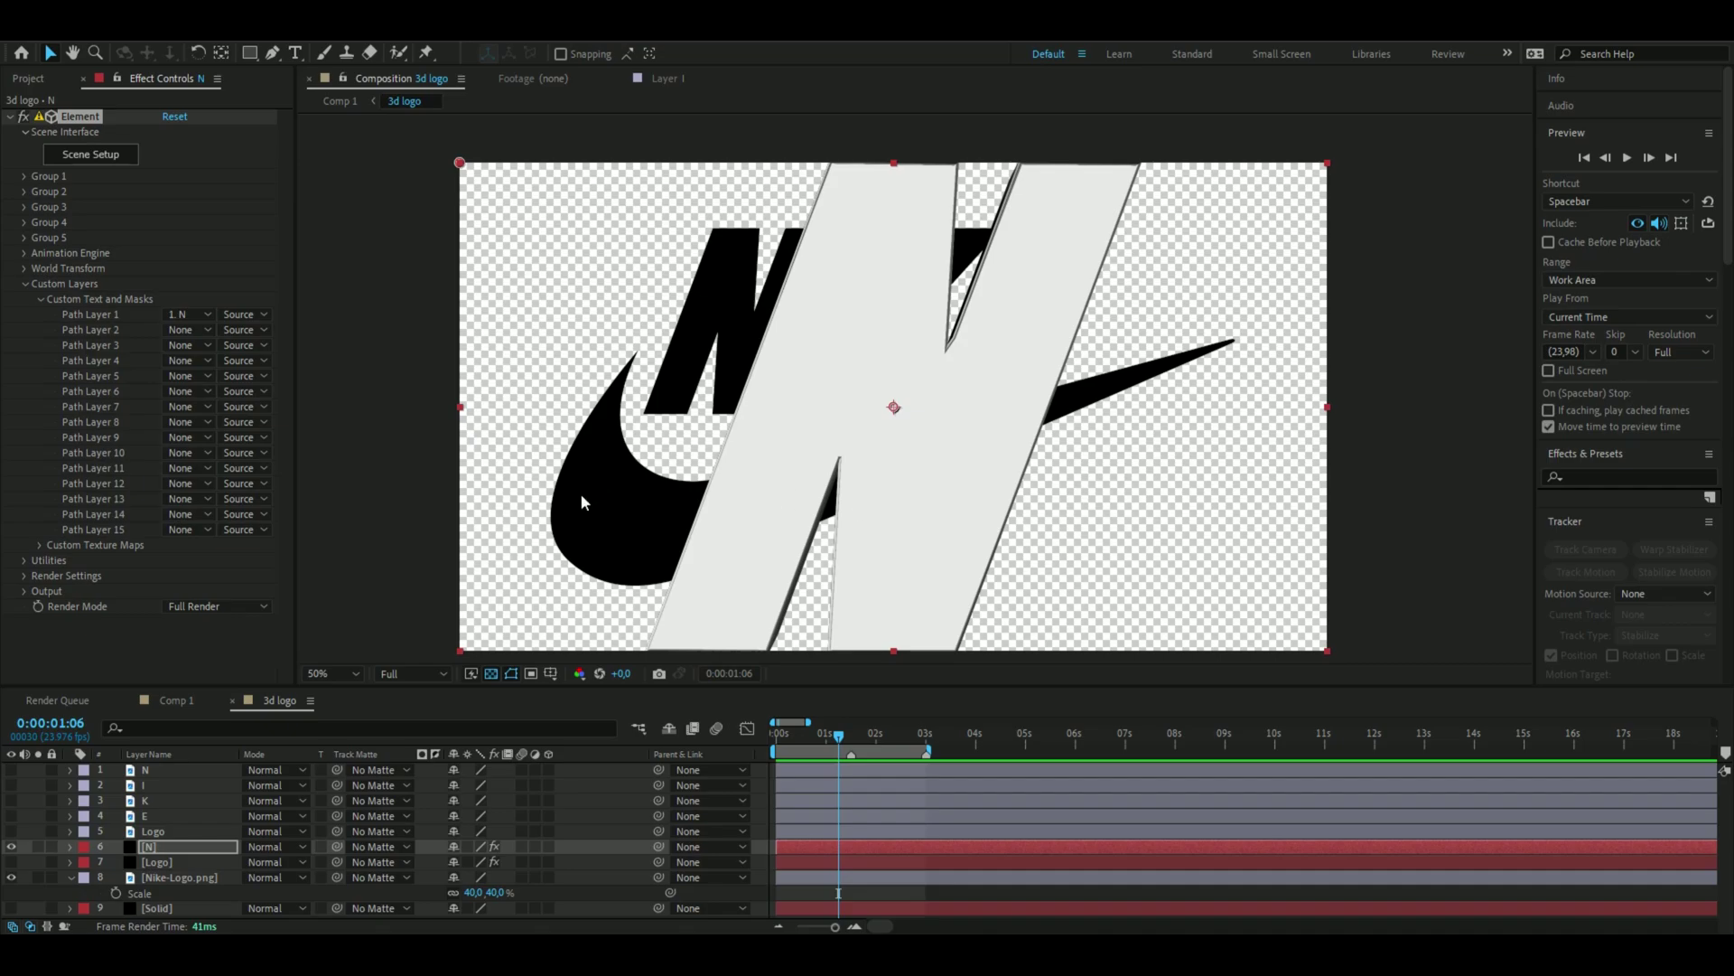
Set the N solid's Element Group 1 particle size to 3.35 and its Position XY to 617, 347 over the reference N
{"action": "left_click", "coordinate": [167, 848]}
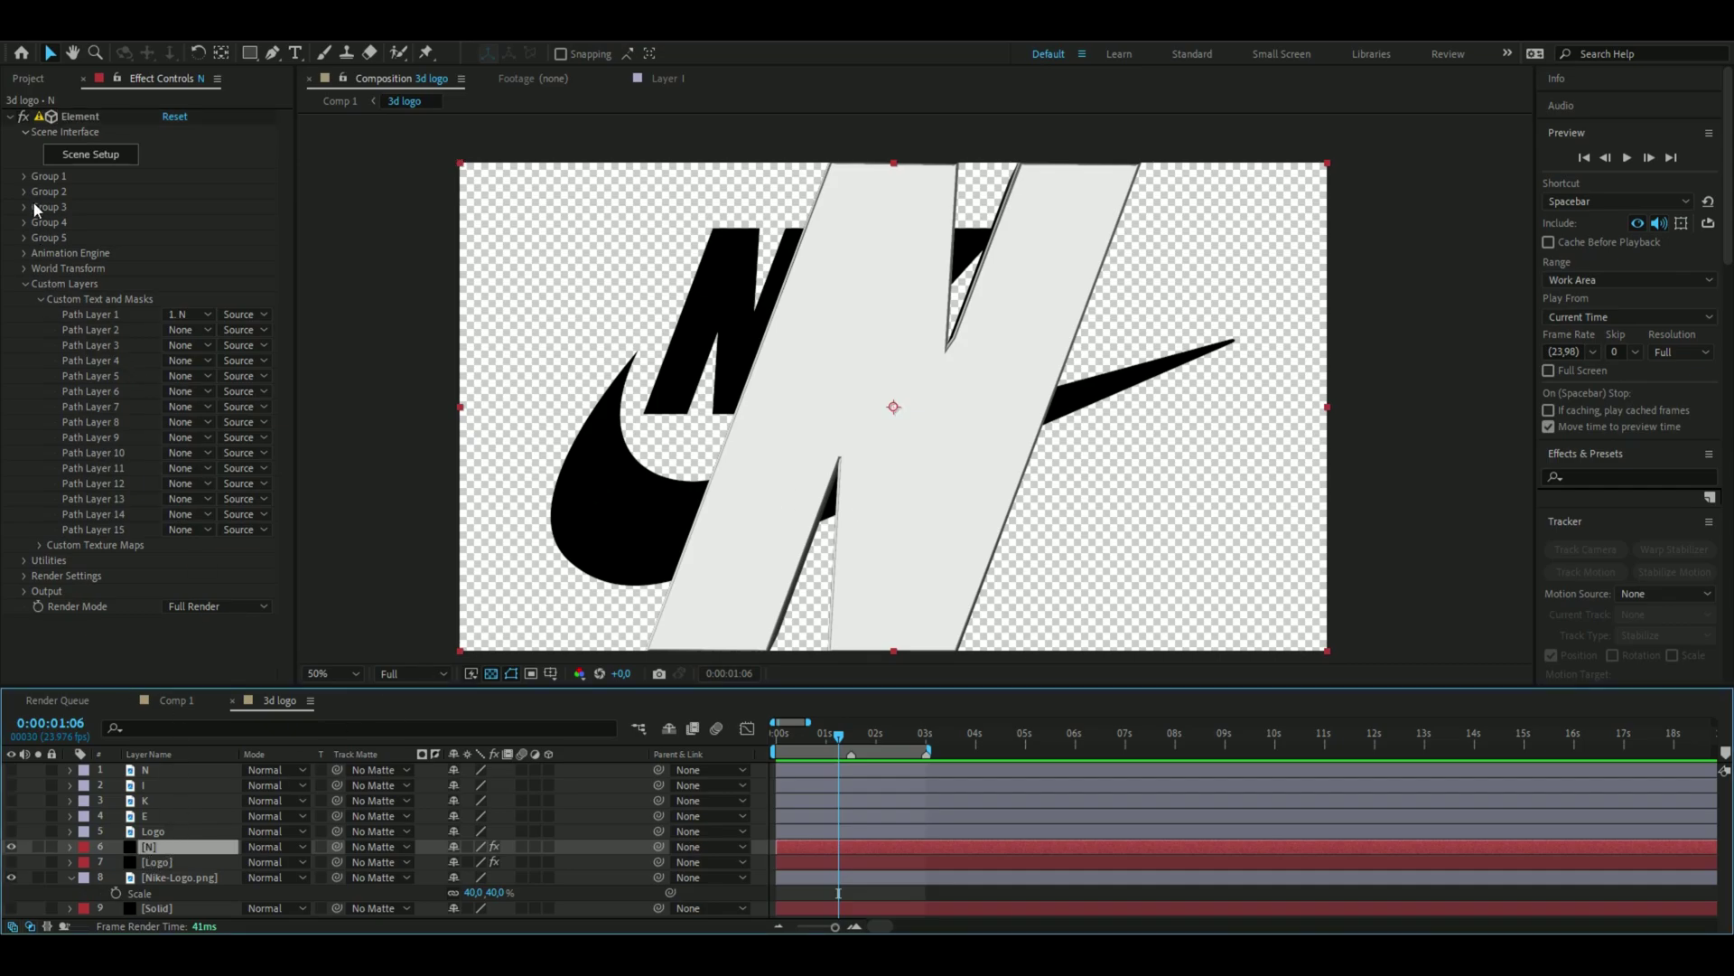
{"action": "left_click", "coordinate": [25, 176]}
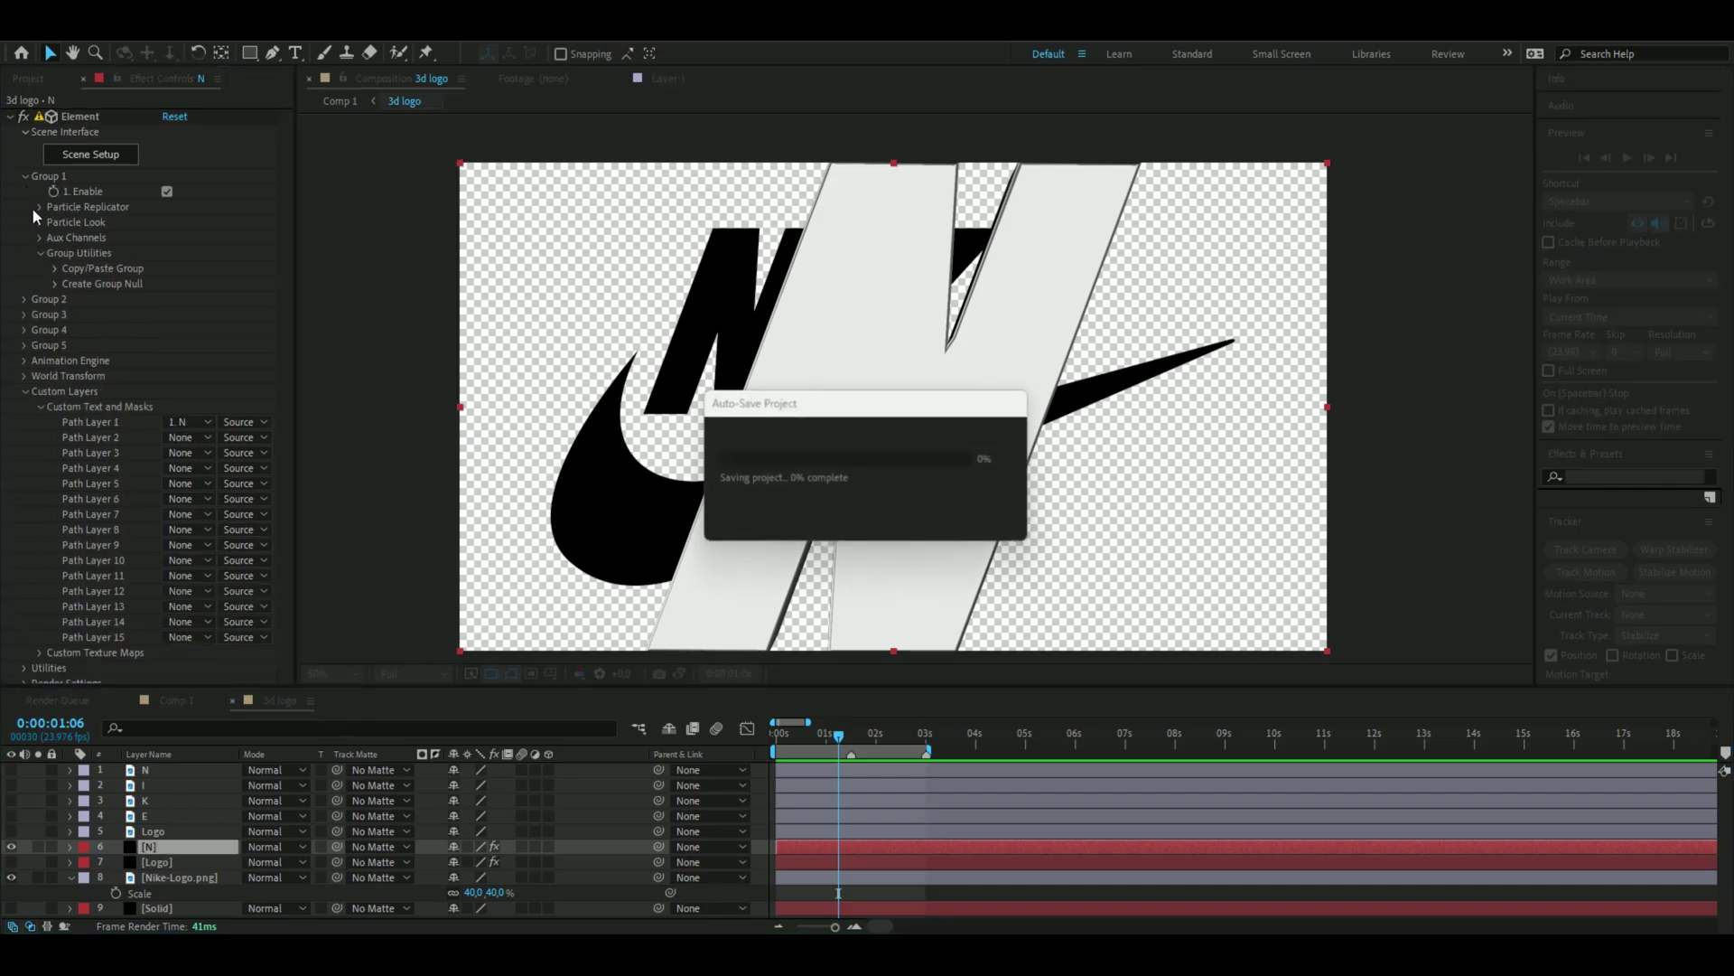
{"action": "left_click", "coordinate": [40, 207]}
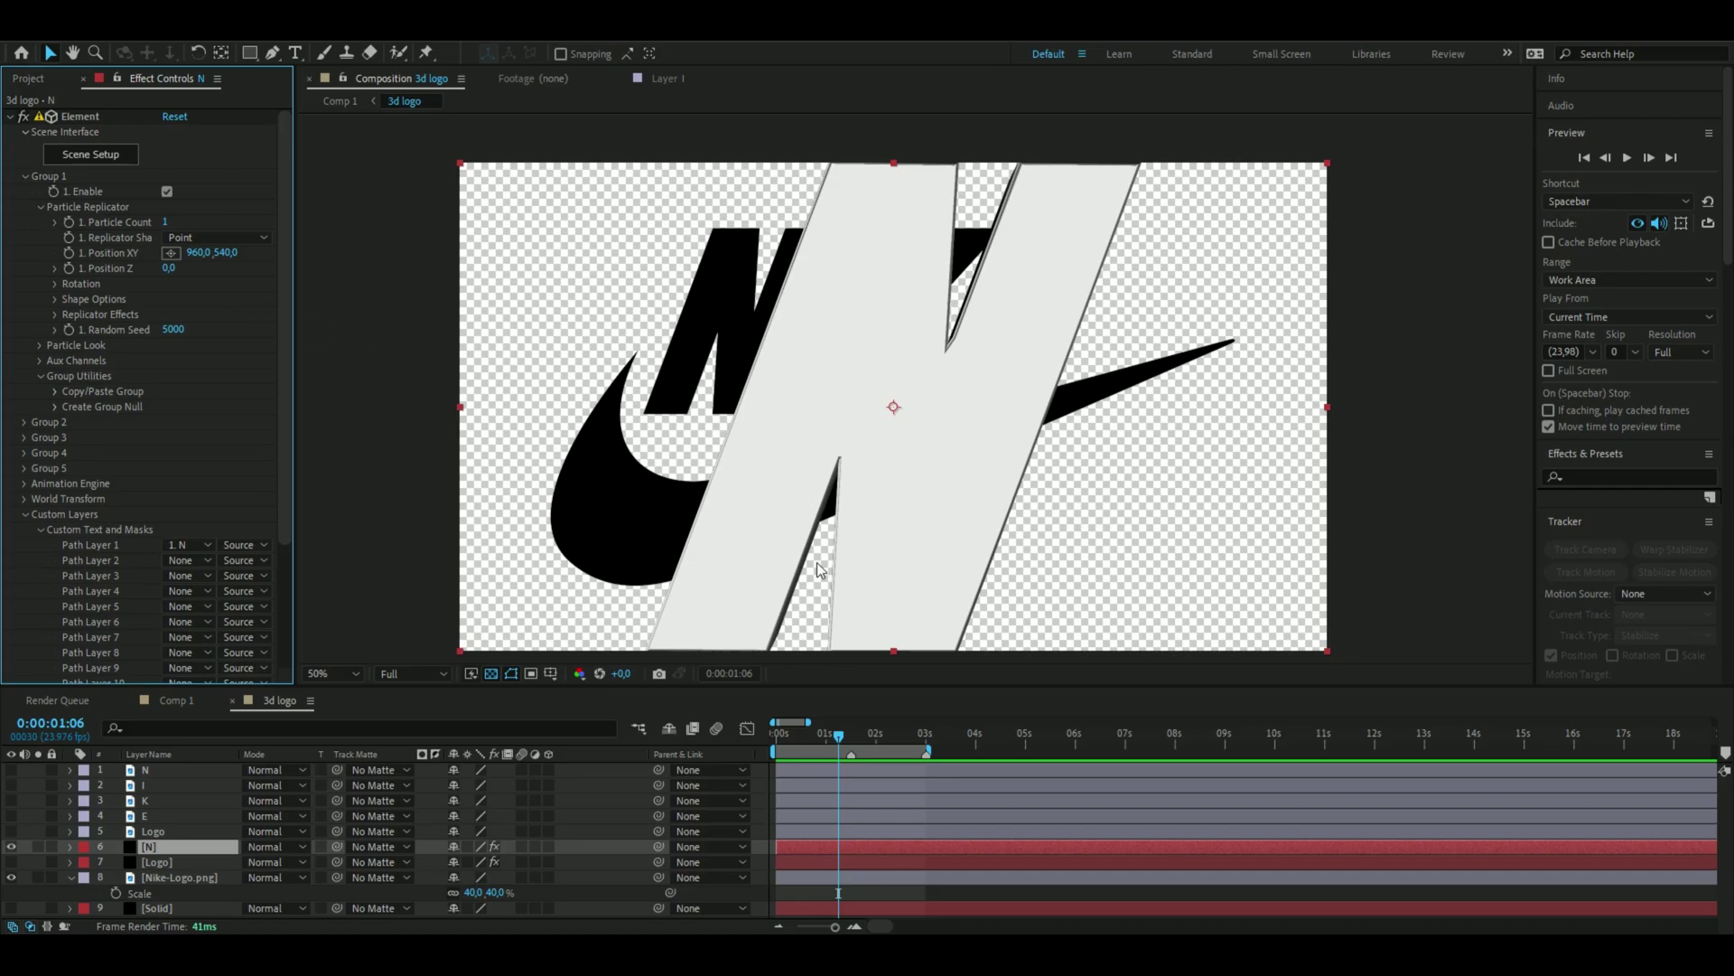
{"action": "key", "text": "k"}
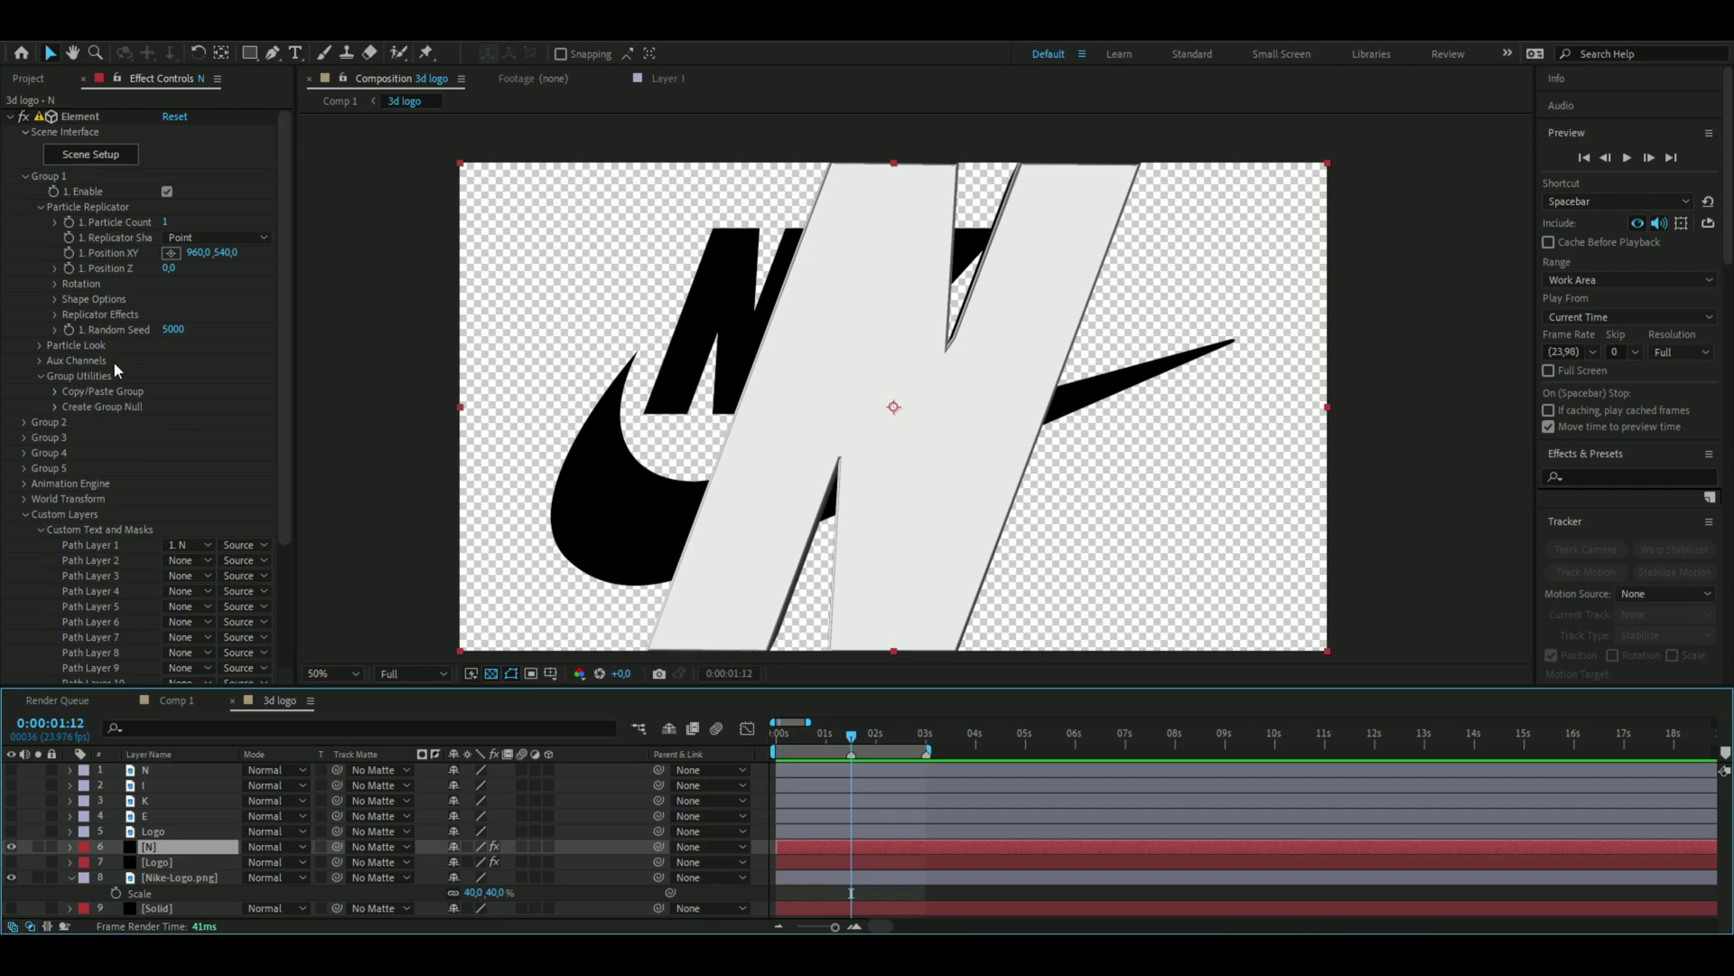
{"action": "left_click", "coordinate": [40, 345]}
{"action": "left_click_drag", "start_coordinate": [173, 360], "coordinate": [113, 360]}
{"action": "left_click", "coordinate": [173, 360]}
{"action": "type", "text": "5"}
{"action": "key", "text": "Return"}
{"action": "left_click_drag", "start_coordinate": [197, 252], "coordinate": [56, 252]}
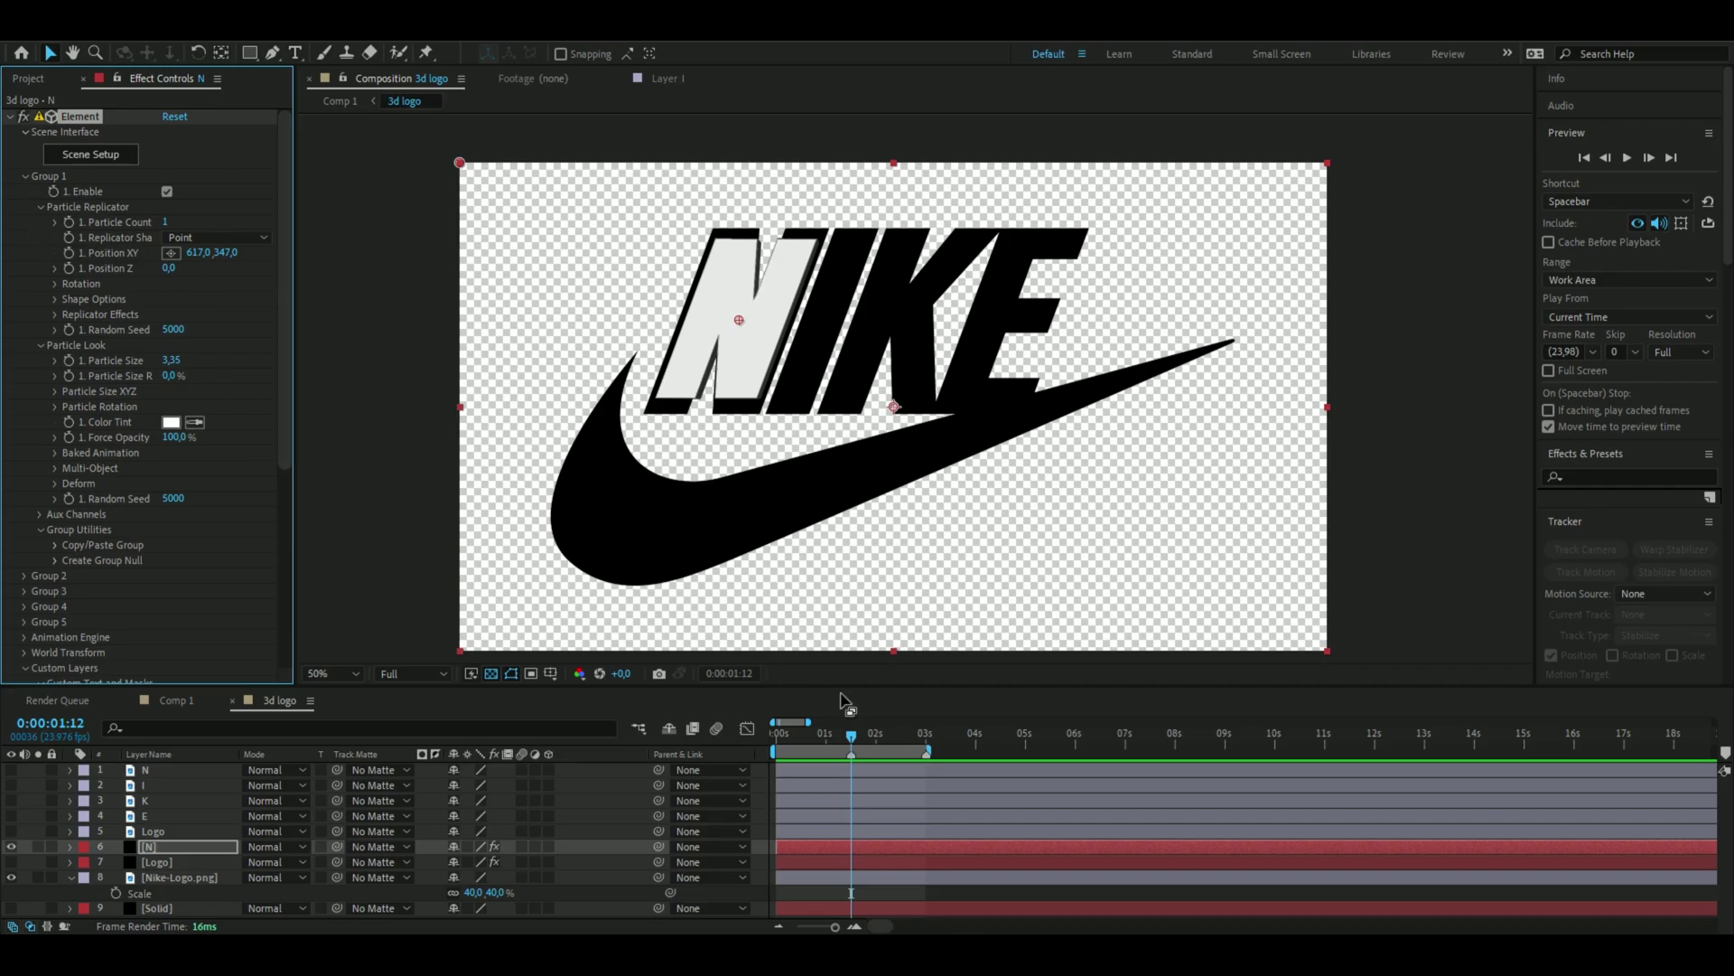
Show only the Logo solid by hiding the N solid and Nike-Logo.png, with the playhead at 0:00:01:00
{"action": "left_click", "coordinate": [172, 842]}
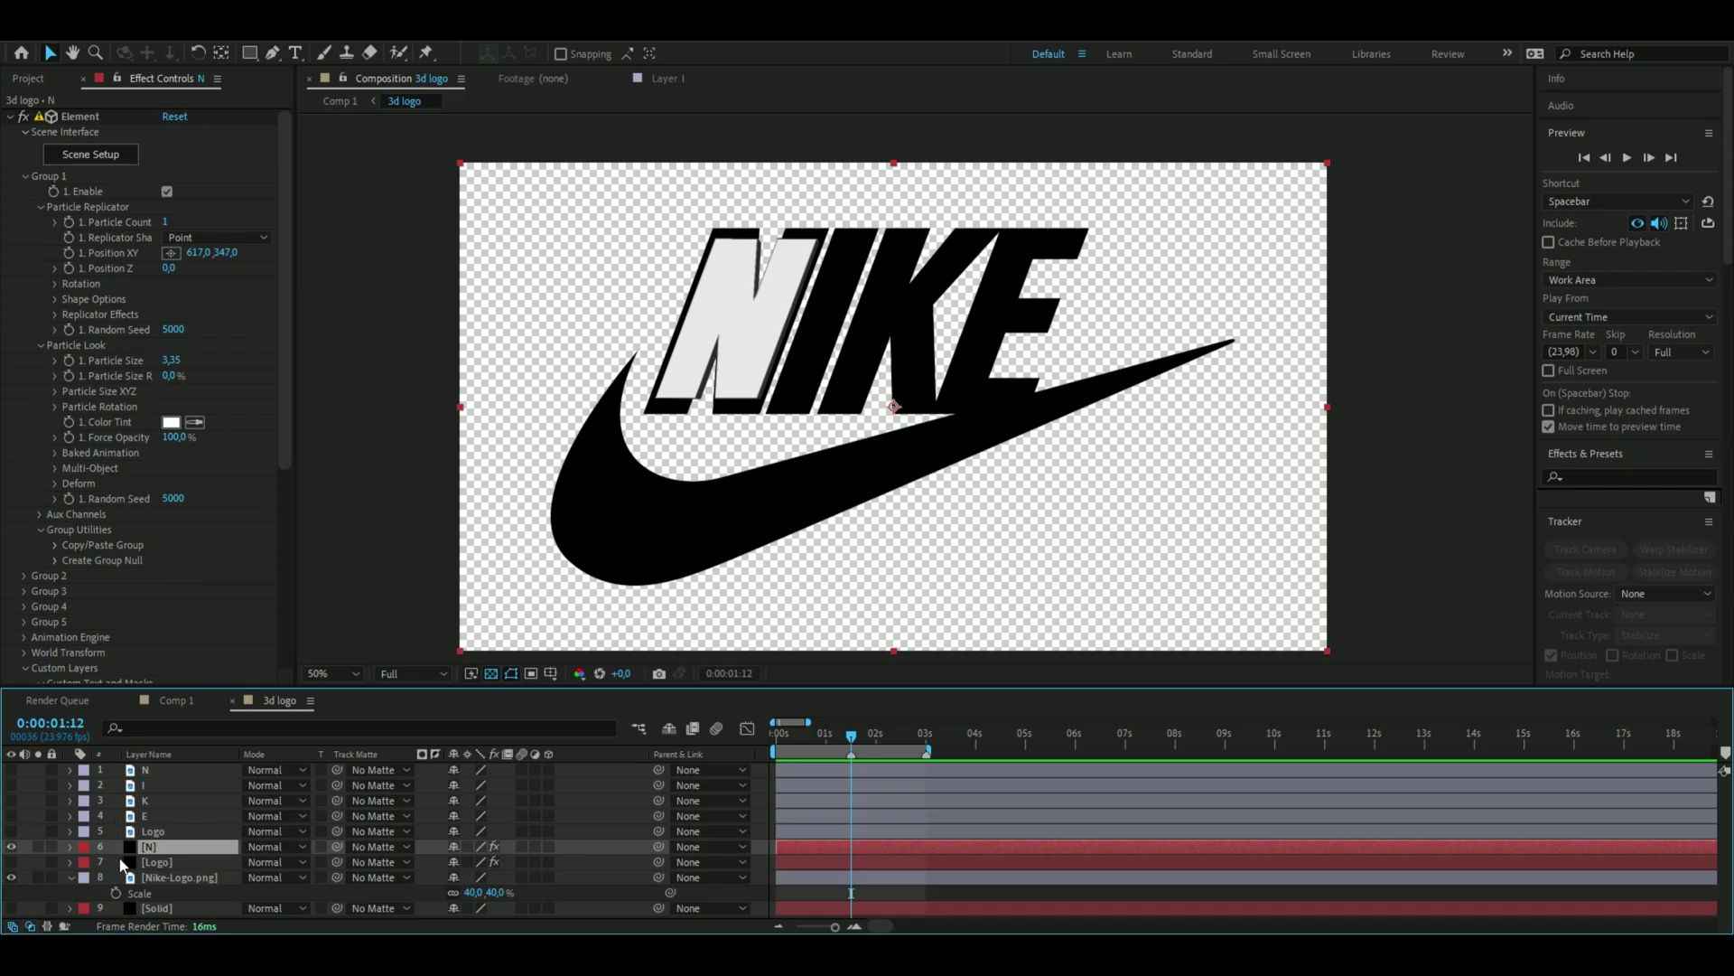
{"action": "left_click", "coordinate": [155, 863]}
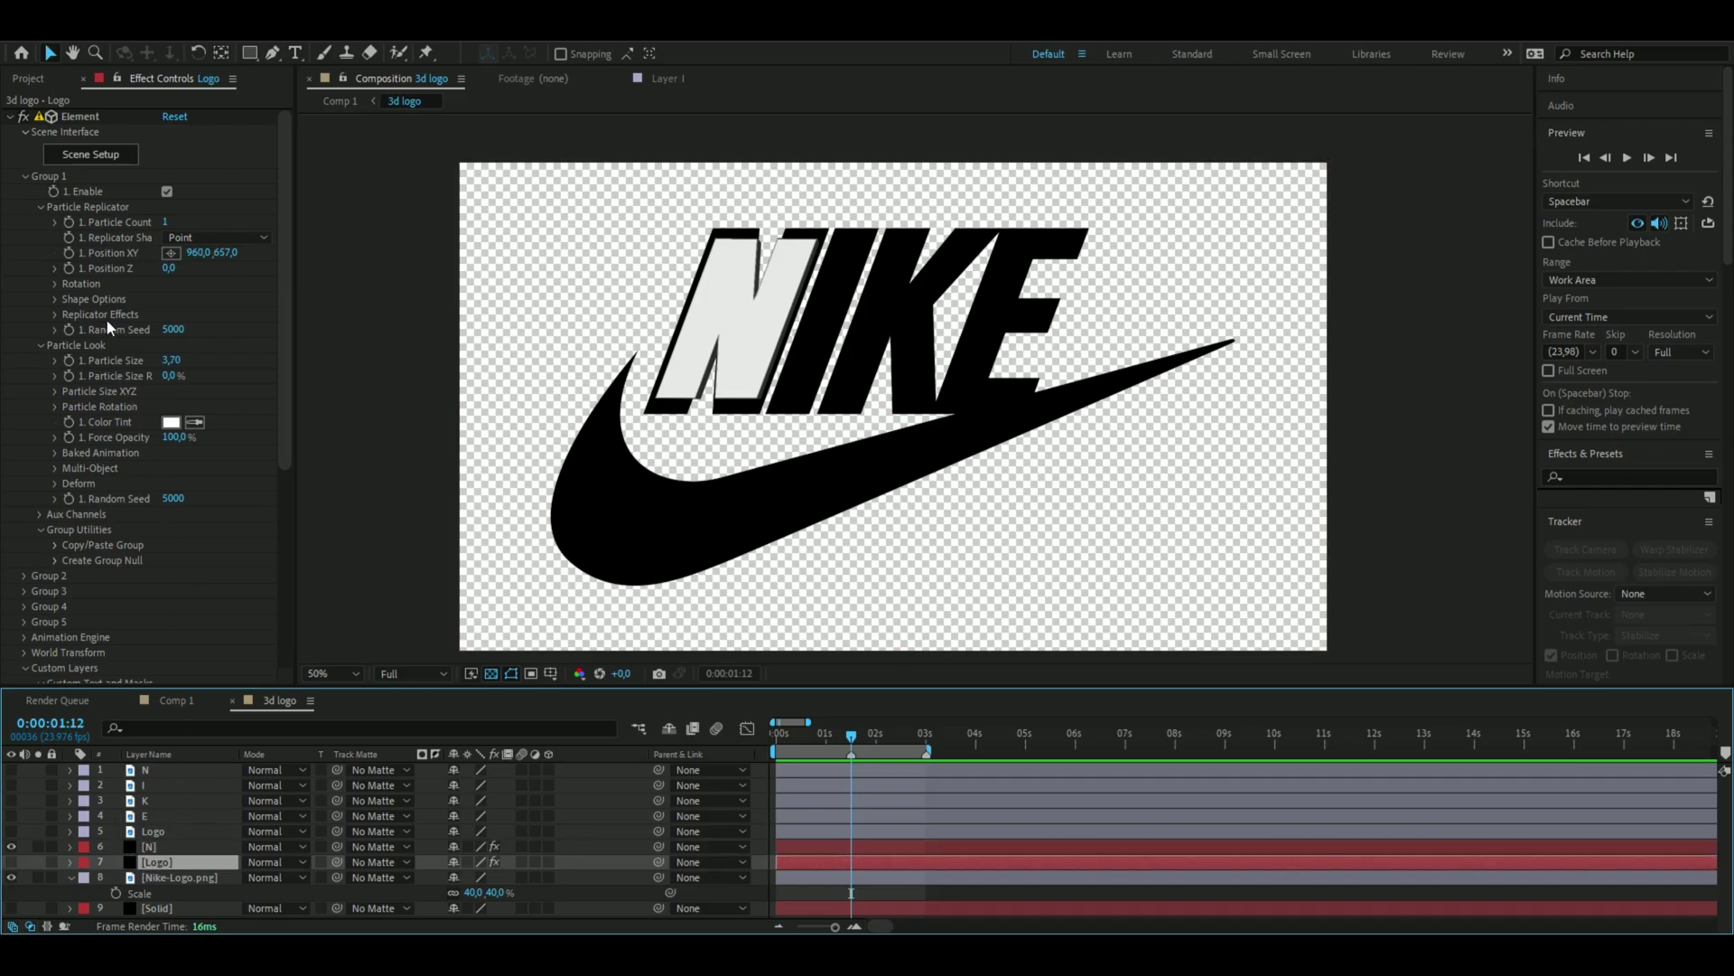
{"action": "left_click", "coordinate": [10, 847]}
{"action": "left_click", "coordinate": [11, 862]}
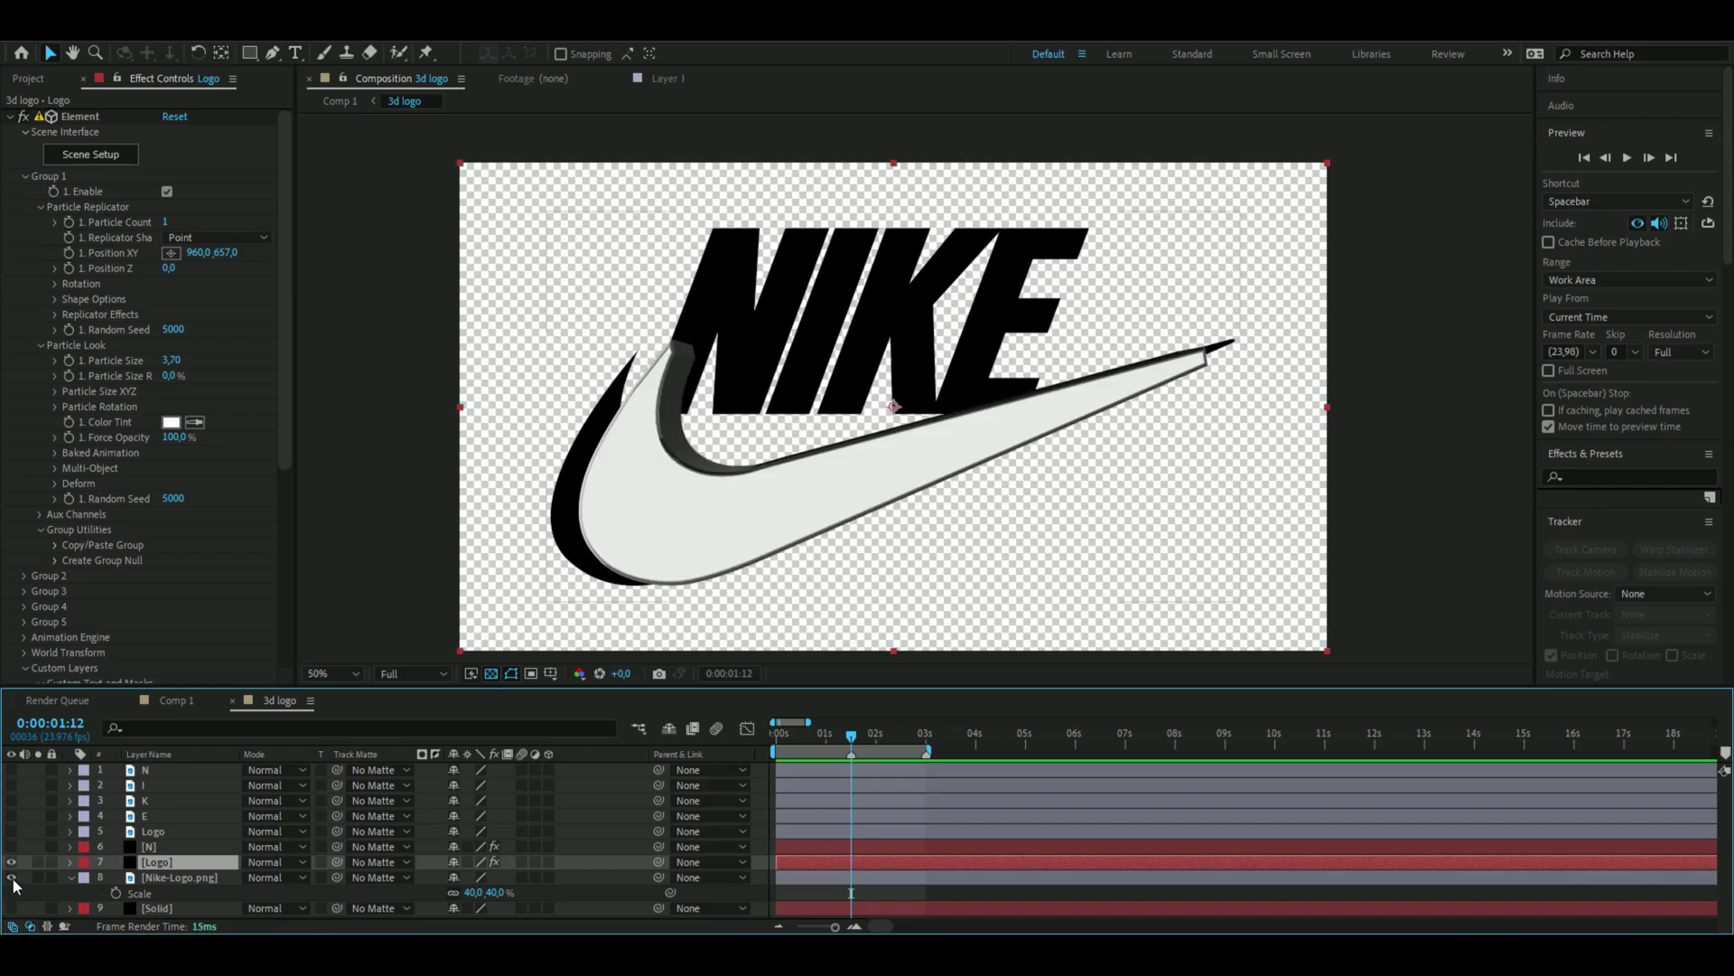
{"action": "left_click", "coordinate": [11, 876]}
{"action": "left_click", "coordinate": [828, 739]}
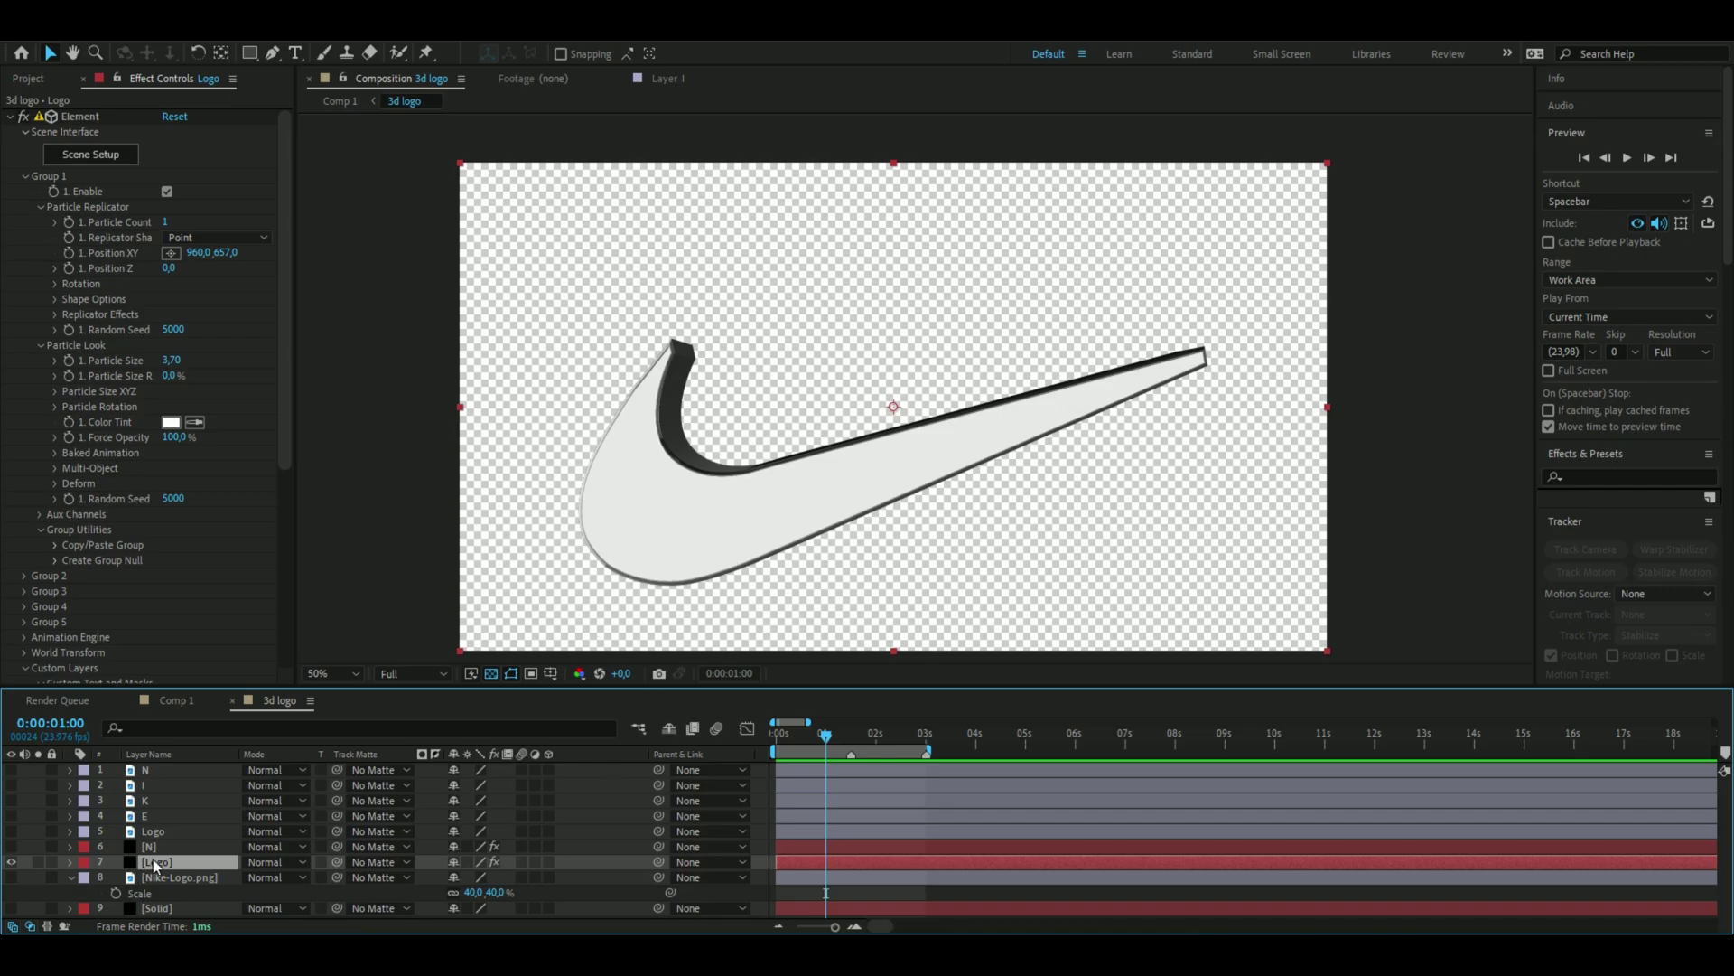
Enable ambient occlusion in the Logo solid's Element render settings with an SSAO intensity of 50
{"action": "left_click_drag", "start_coordinate": [284, 376], "coordinate": [269, 540]}
{"action": "scroll", "coordinate": [273, 549], "scroll_direction": "down", "scroll_amount": 6}
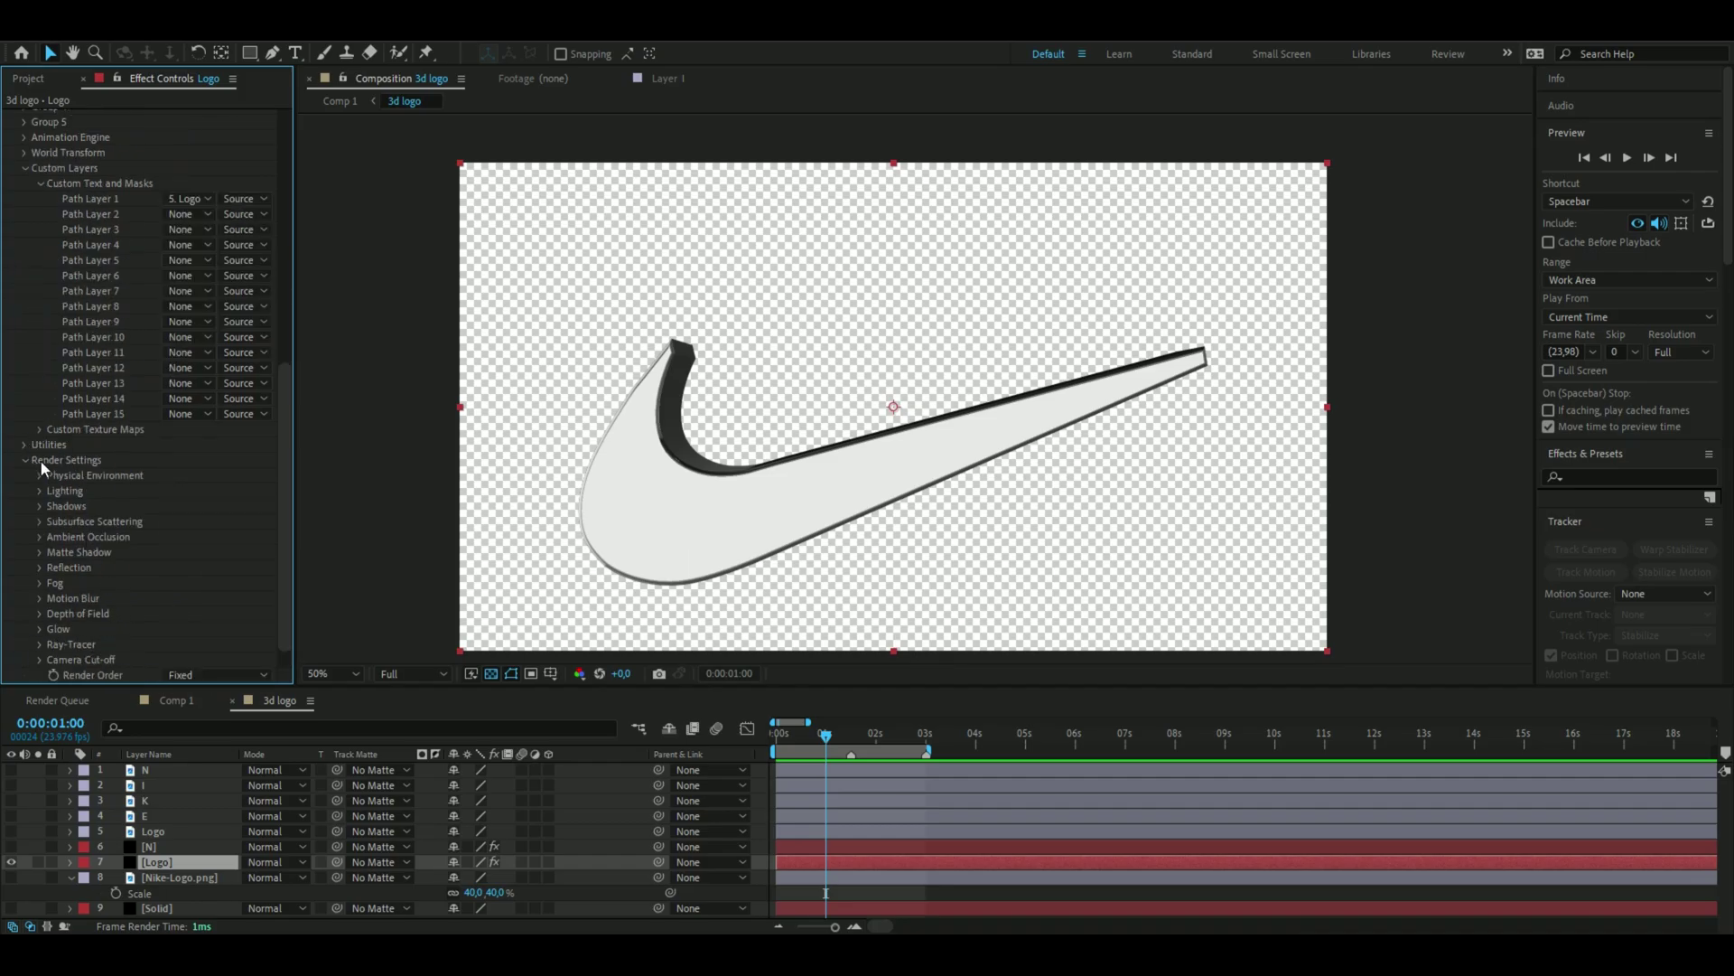
{"action": "scroll", "coordinate": [57, 521], "scroll_direction": "down", "scroll_amount": 1}
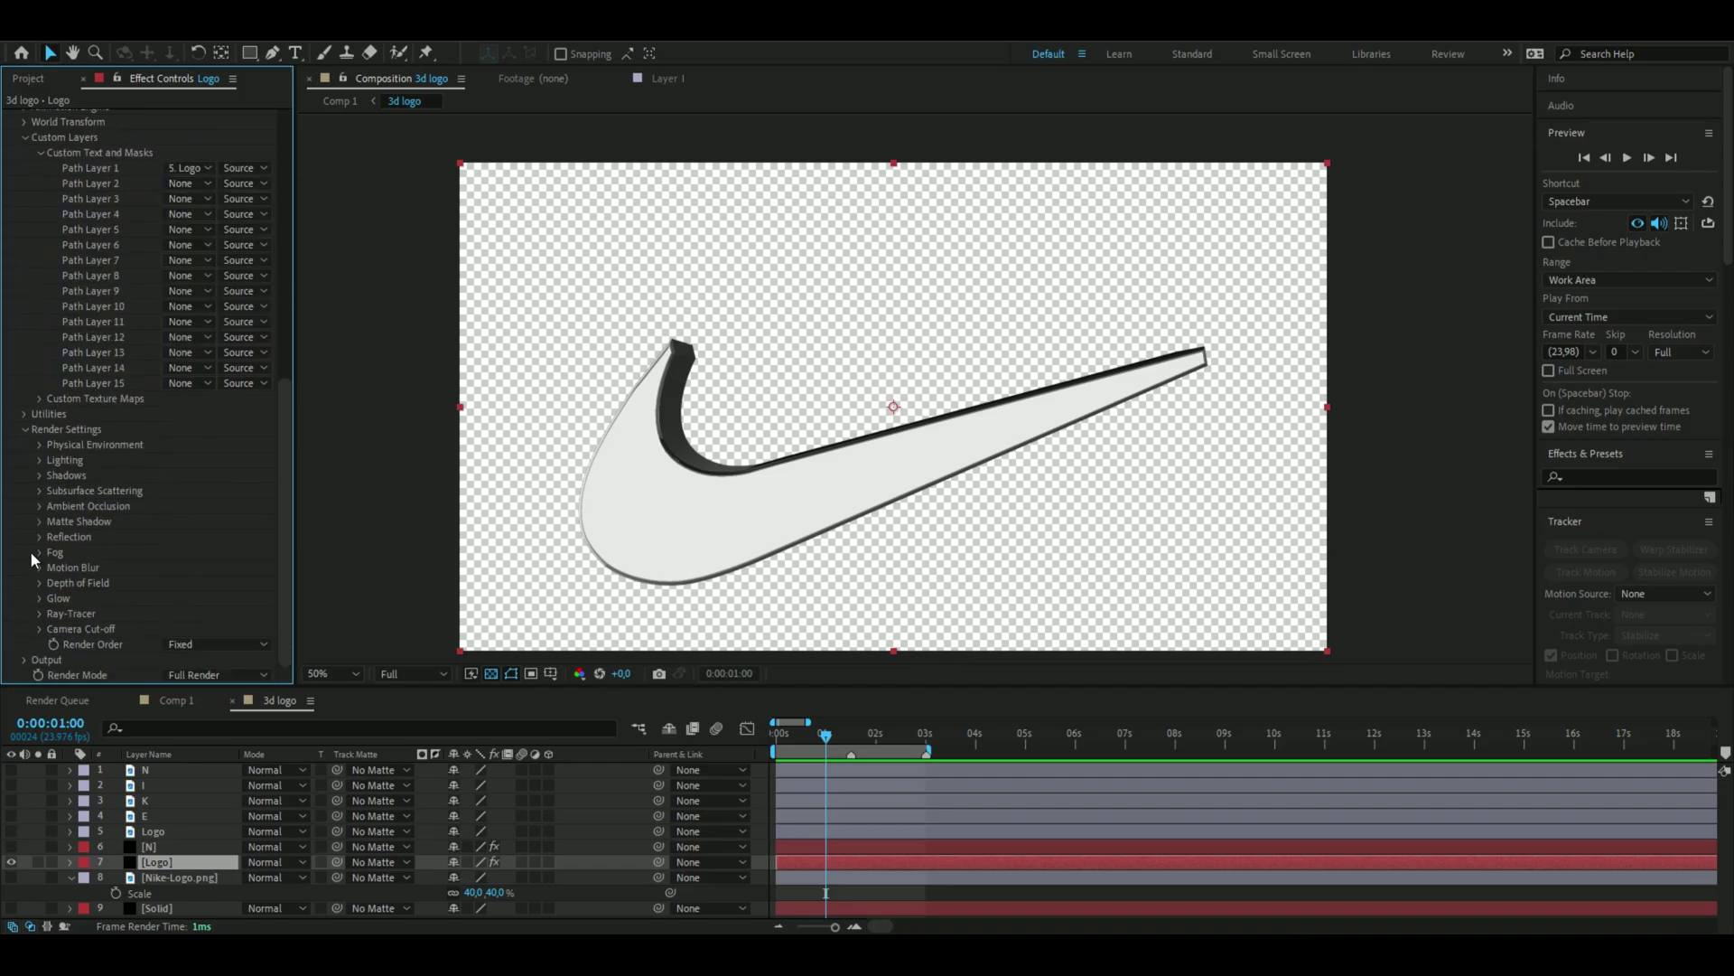
{"action": "left_click", "coordinate": [40, 506]}
{"action": "scroll", "coordinate": [143, 528], "scroll_direction": "down", "scroll_amount": 2}
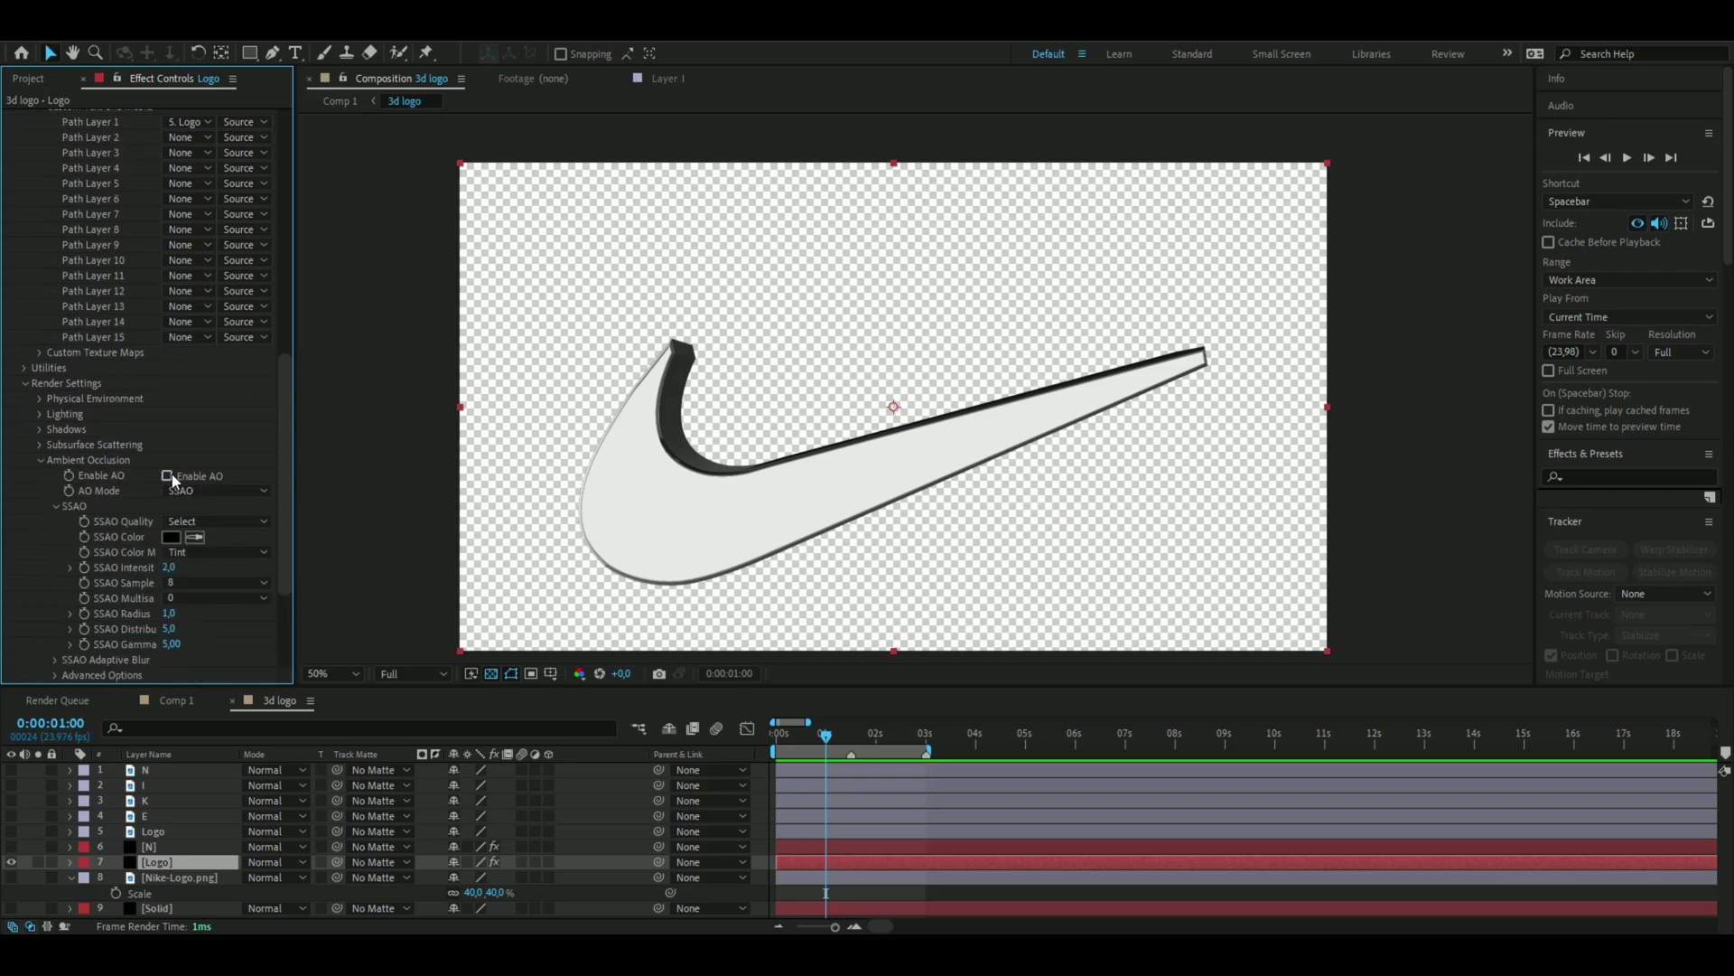
{"action": "left_click_drag", "start_coordinate": [166, 567], "coordinate": [1630, 553]}
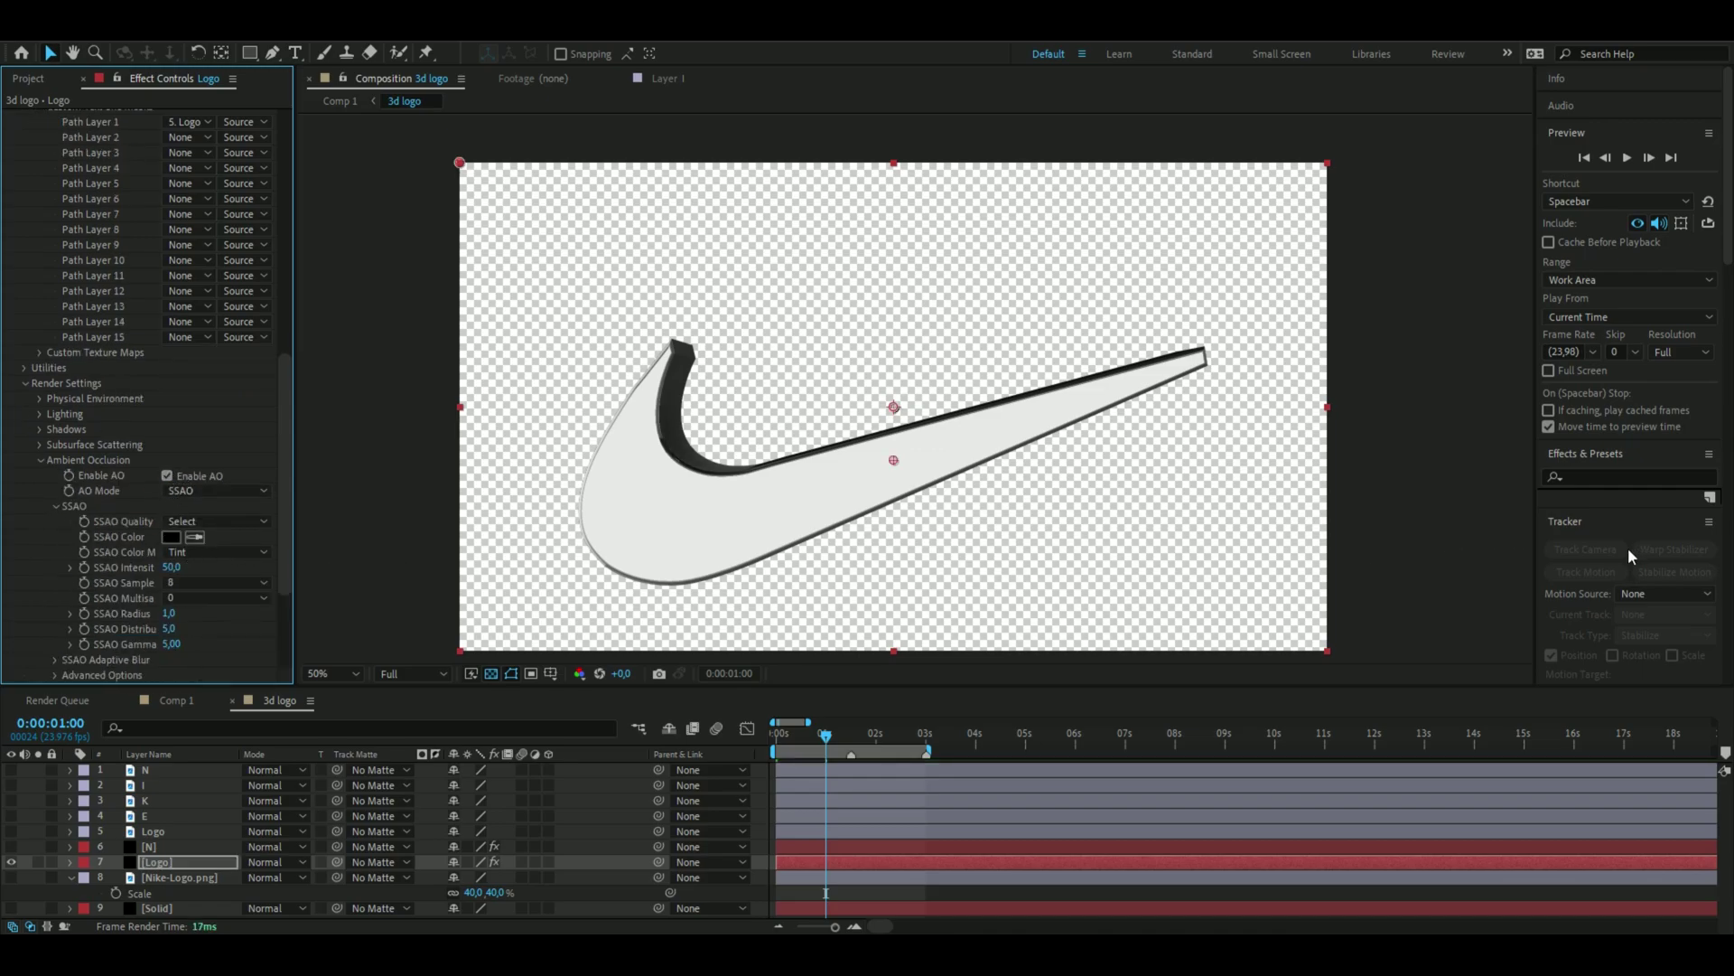
Show the N solid together with the Logo solid and enable ambient occlusion in the N solid's Element render settings
{"action": "left_click", "coordinate": [161, 849]}
{"action": "left_click_drag", "start_coordinate": [13, 856], "coordinate": [12, 864]}
{"action": "scroll", "coordinate": [159, 613], "scroll_direction": "down", "scroll_amount": 6}
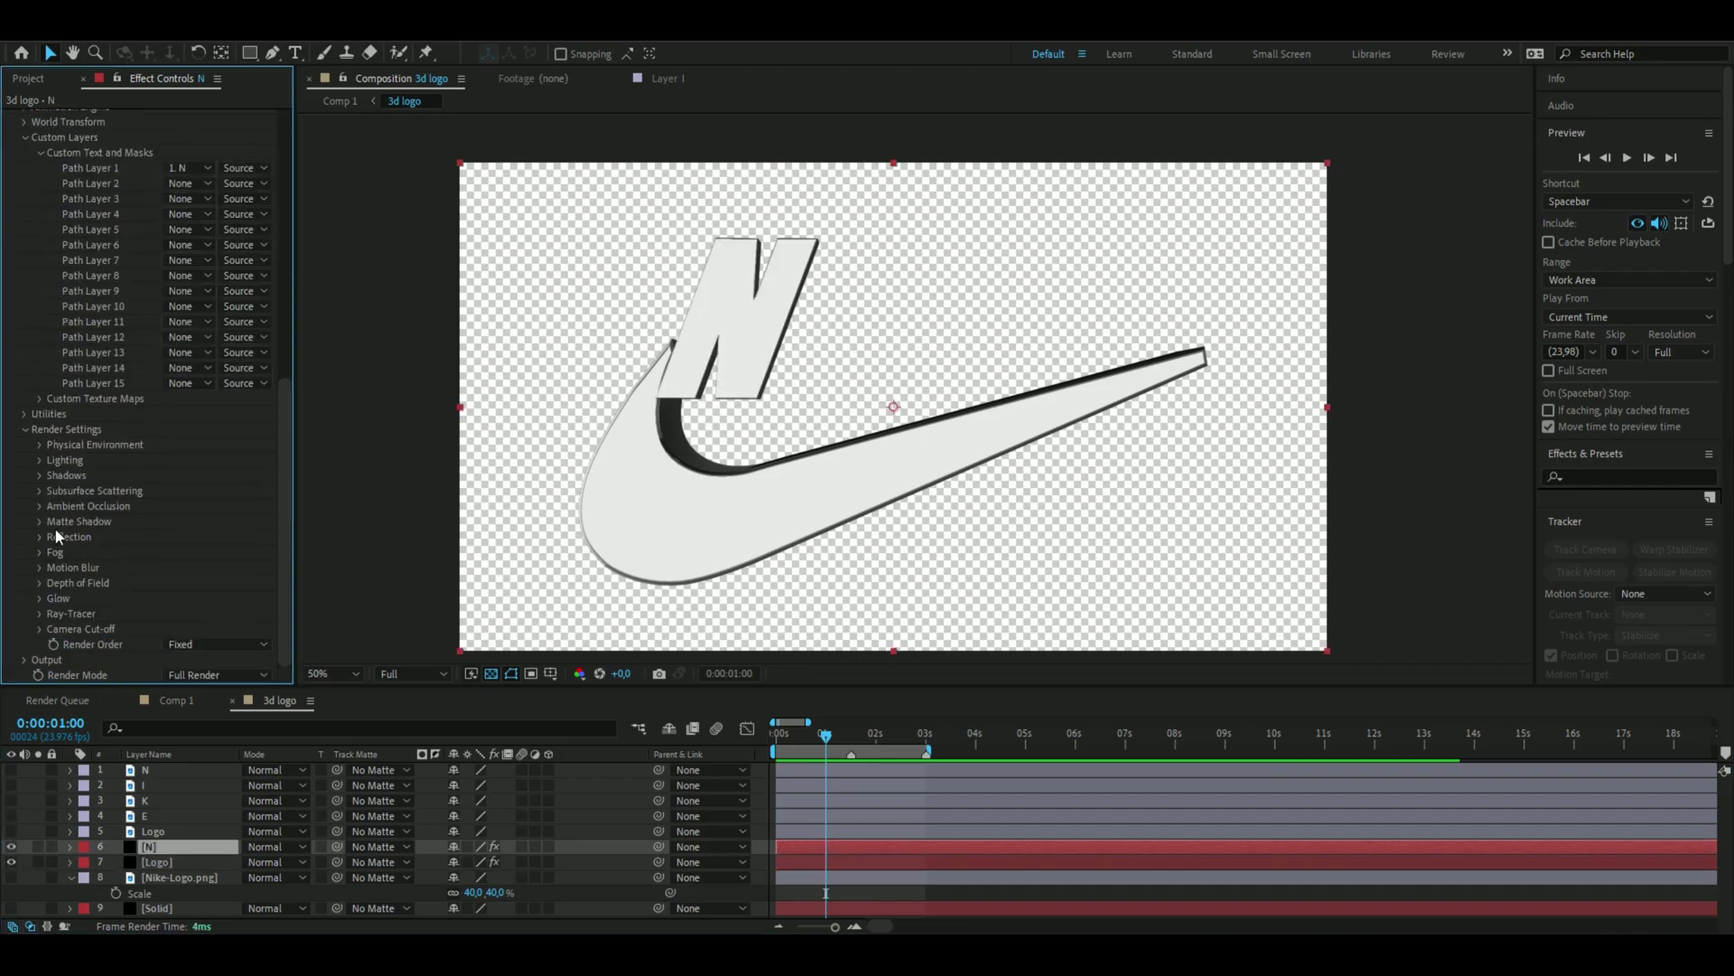
{"action": "left_click", "coordinate": [166, 475]}
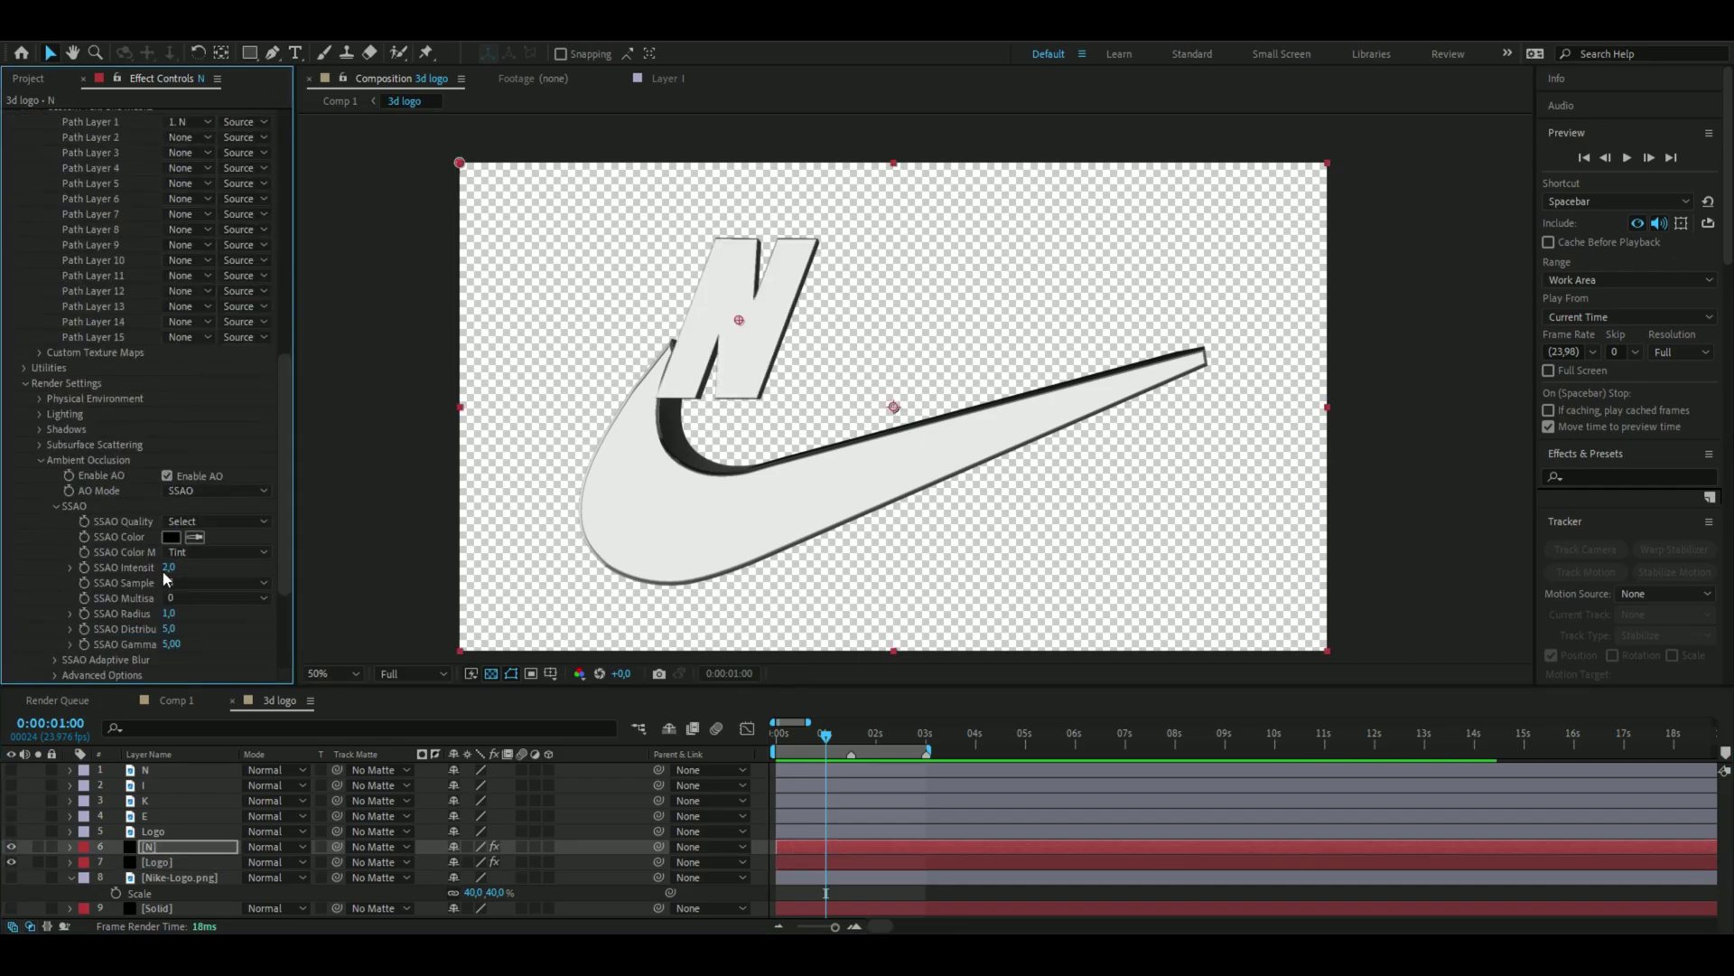
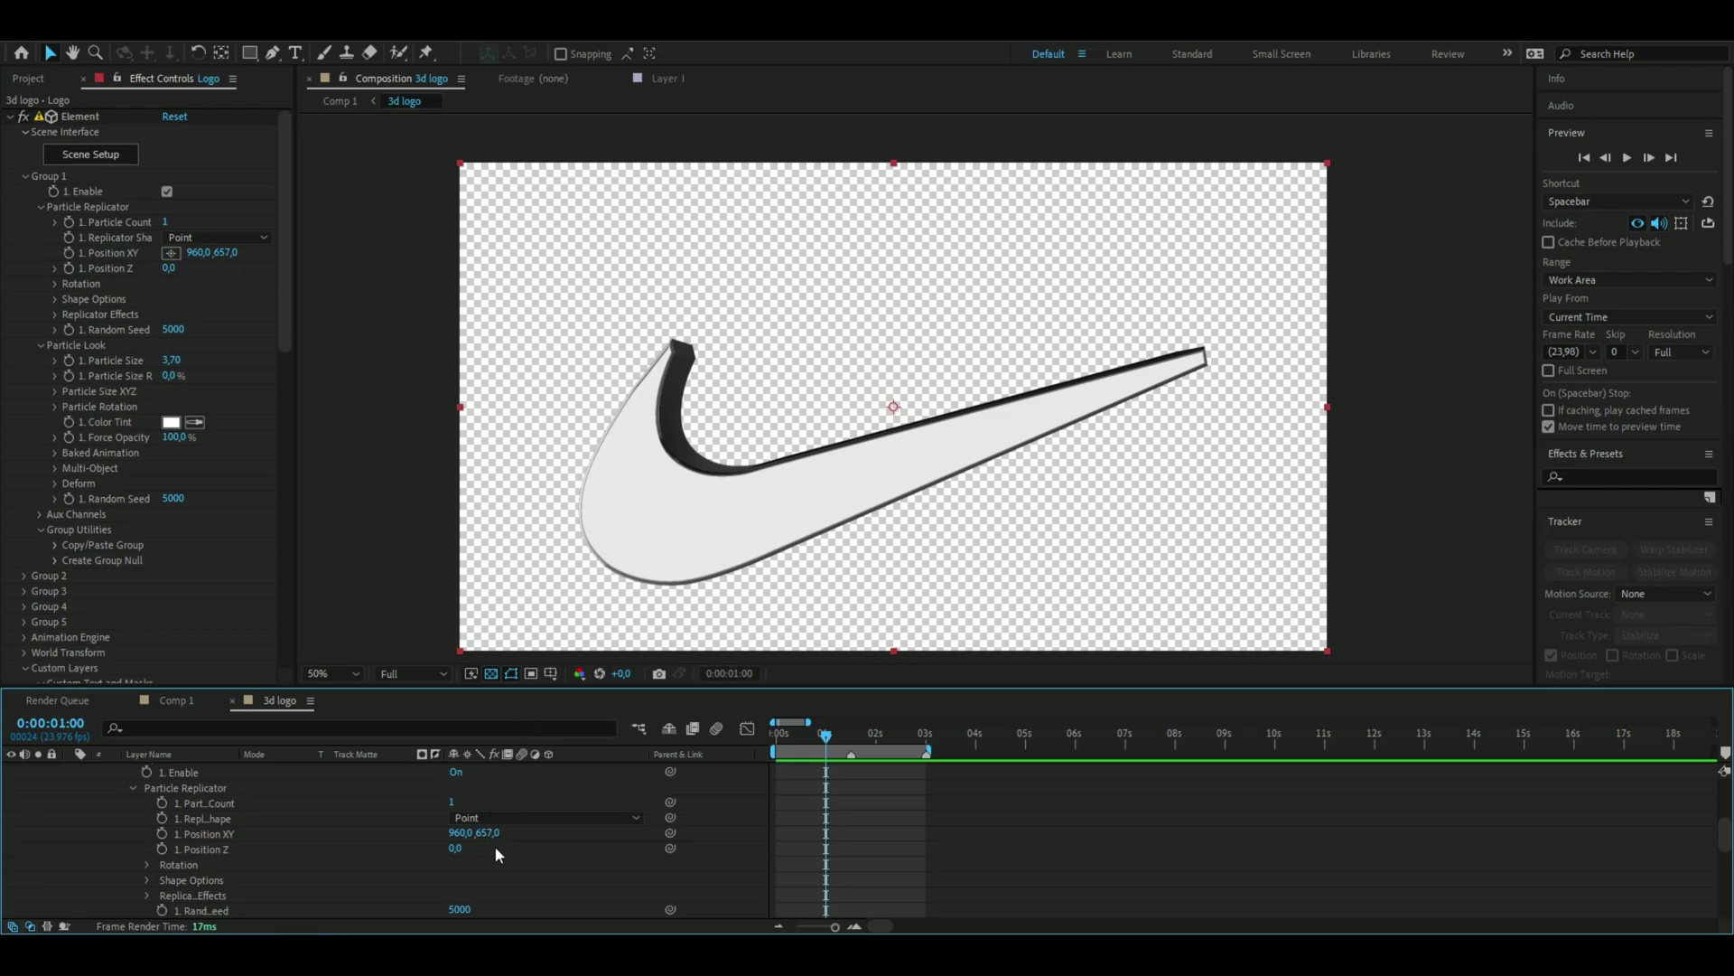
Keyframe the Logo solid's Group 1 Position XY at 960, 657 at 0:00:01:12 and at 960, 540 at 0:00:00:00
{"action": "mouse_move", "coordinate": [826, 739]}
{"action": "left_mouse_down"}
{"action": "mouse_move", "coordinate": [804, 736]}
{"action": "mouse_move", "coordinate": [851, 737]}
{"action": "left_mouse_up"}
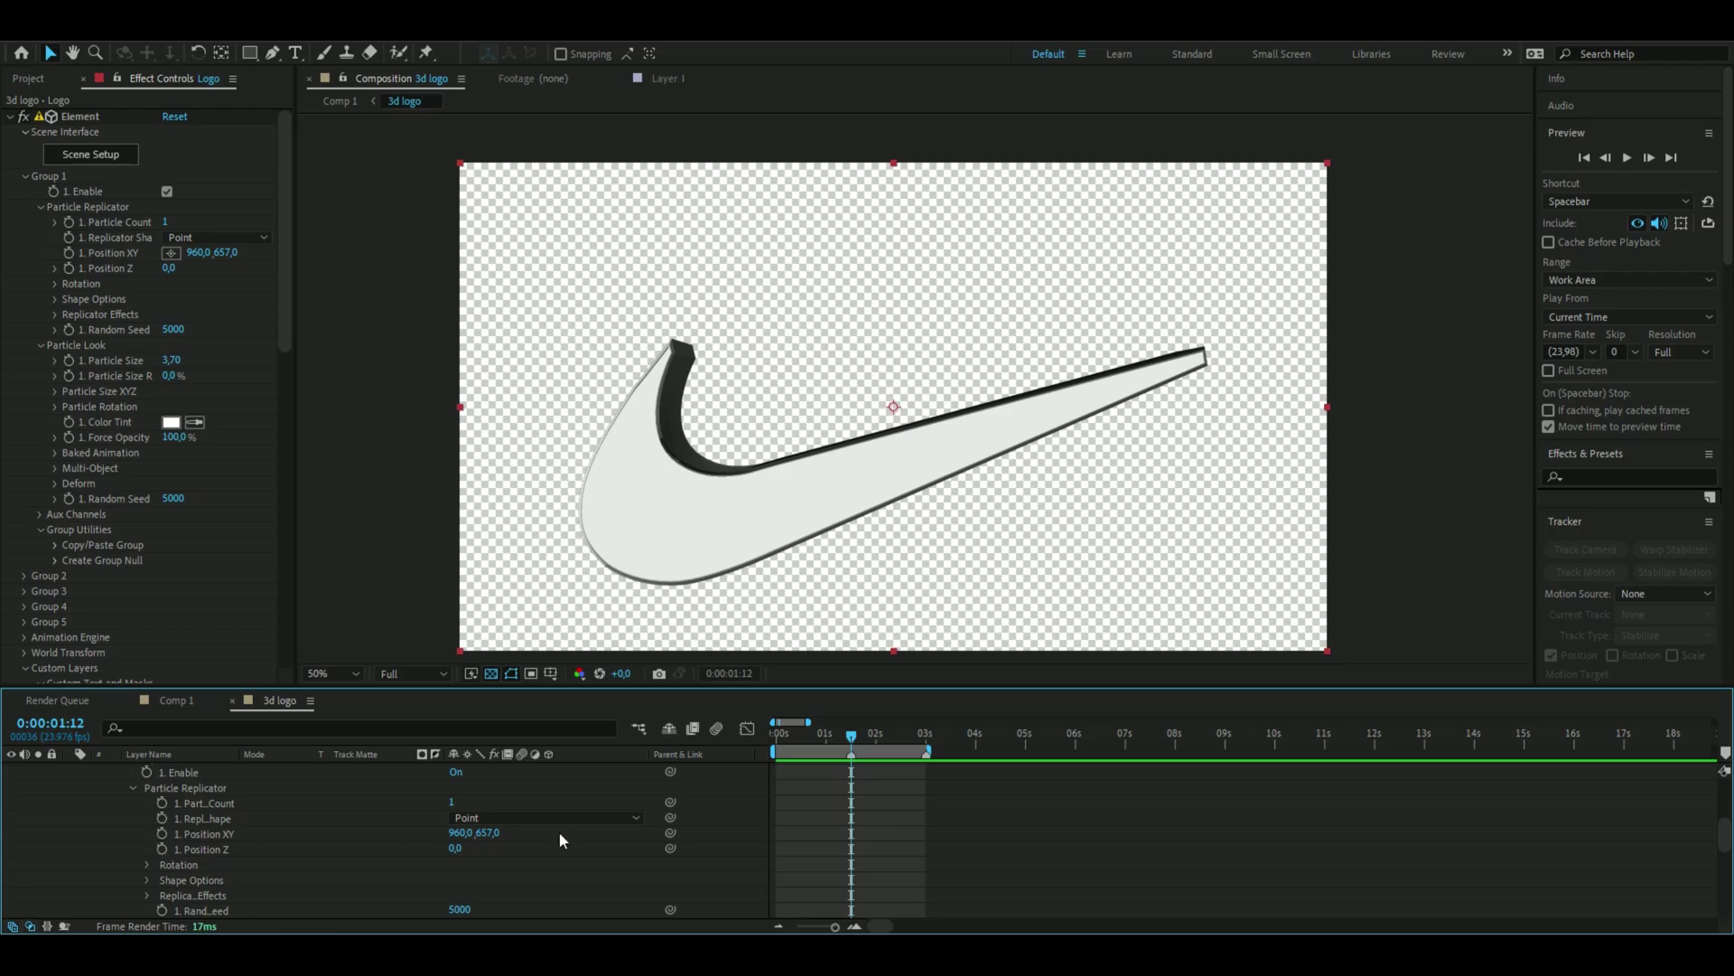
{"action": "left_click", "coordinate": [853, 927]}
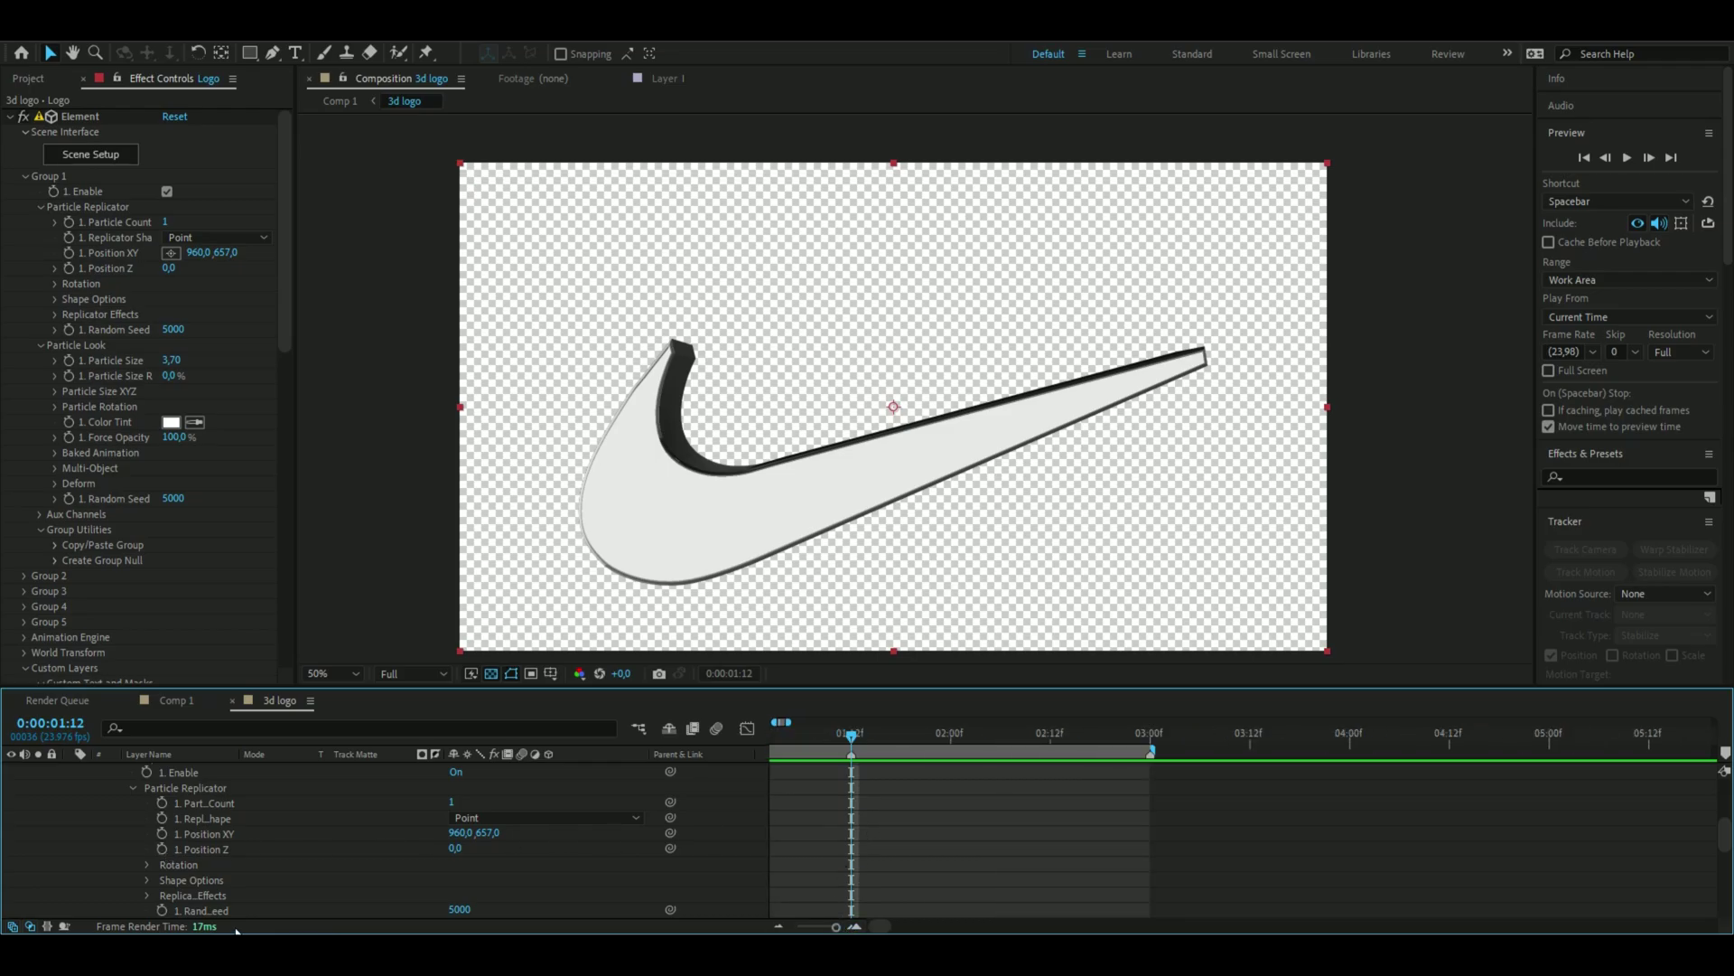
{"action": "left_click", "coordinate": [164, 834]}
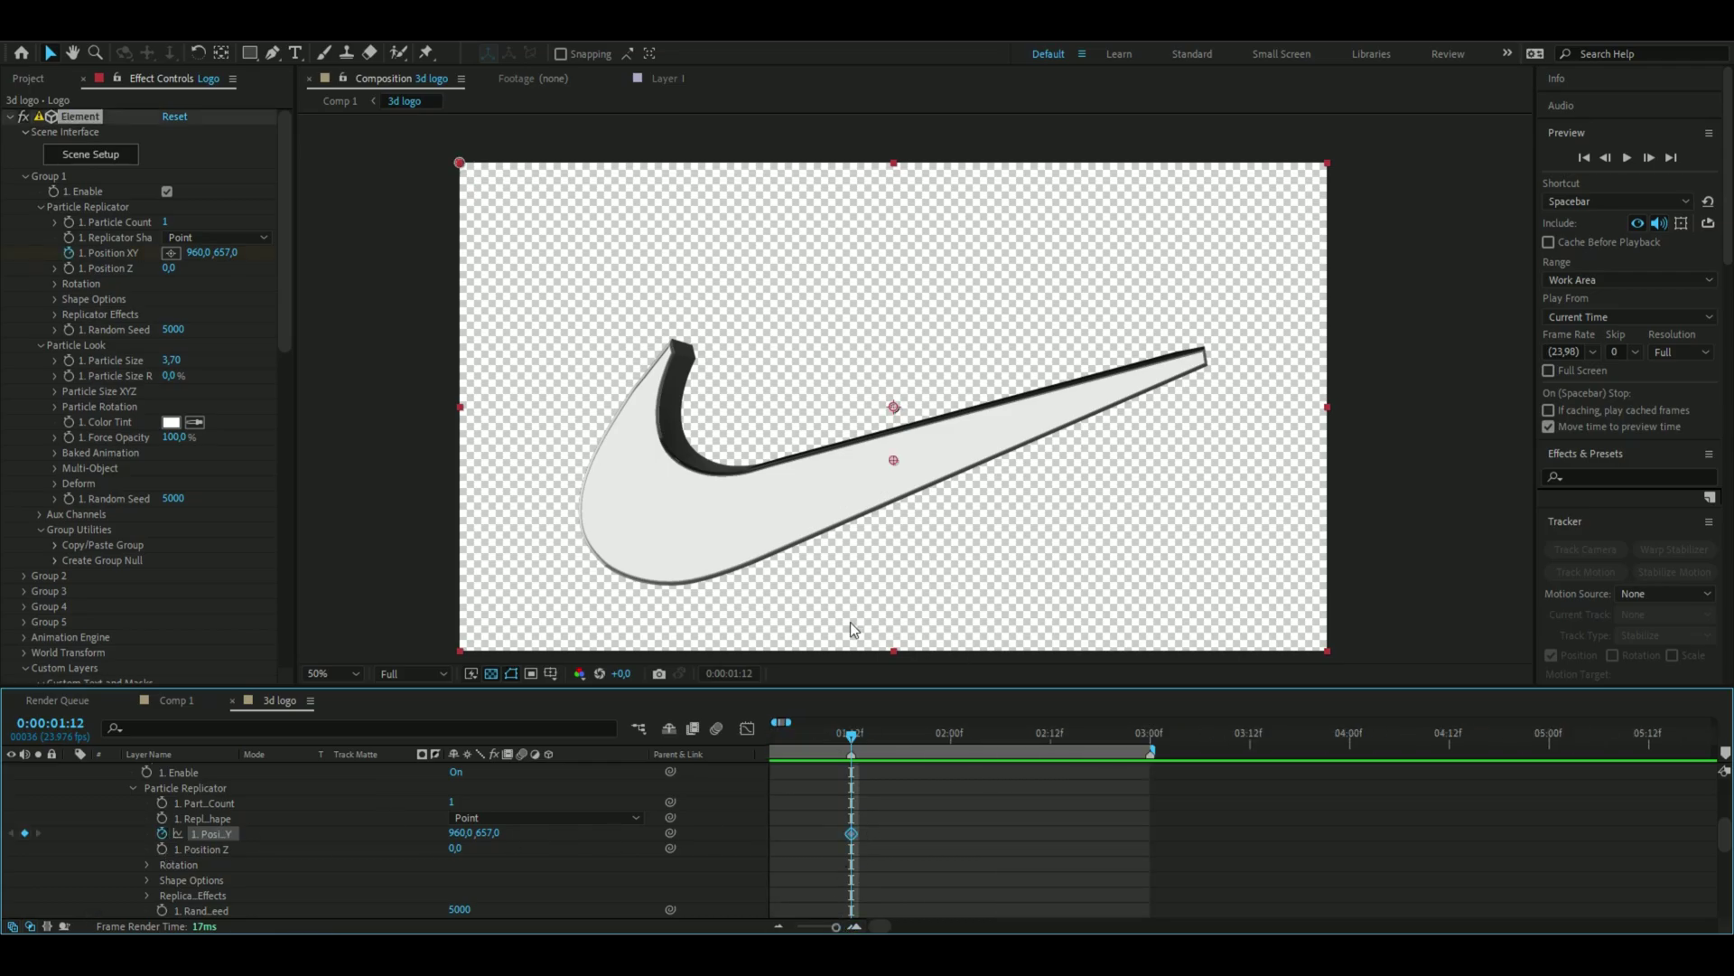
{"action": "left_click_drag", "start_coordinate": [853, 735], "coordinate": [573, 762]}
{"action": "left_click", "coordinate": [486, 832]}
{"action": "key", "text": "BackSpace"}
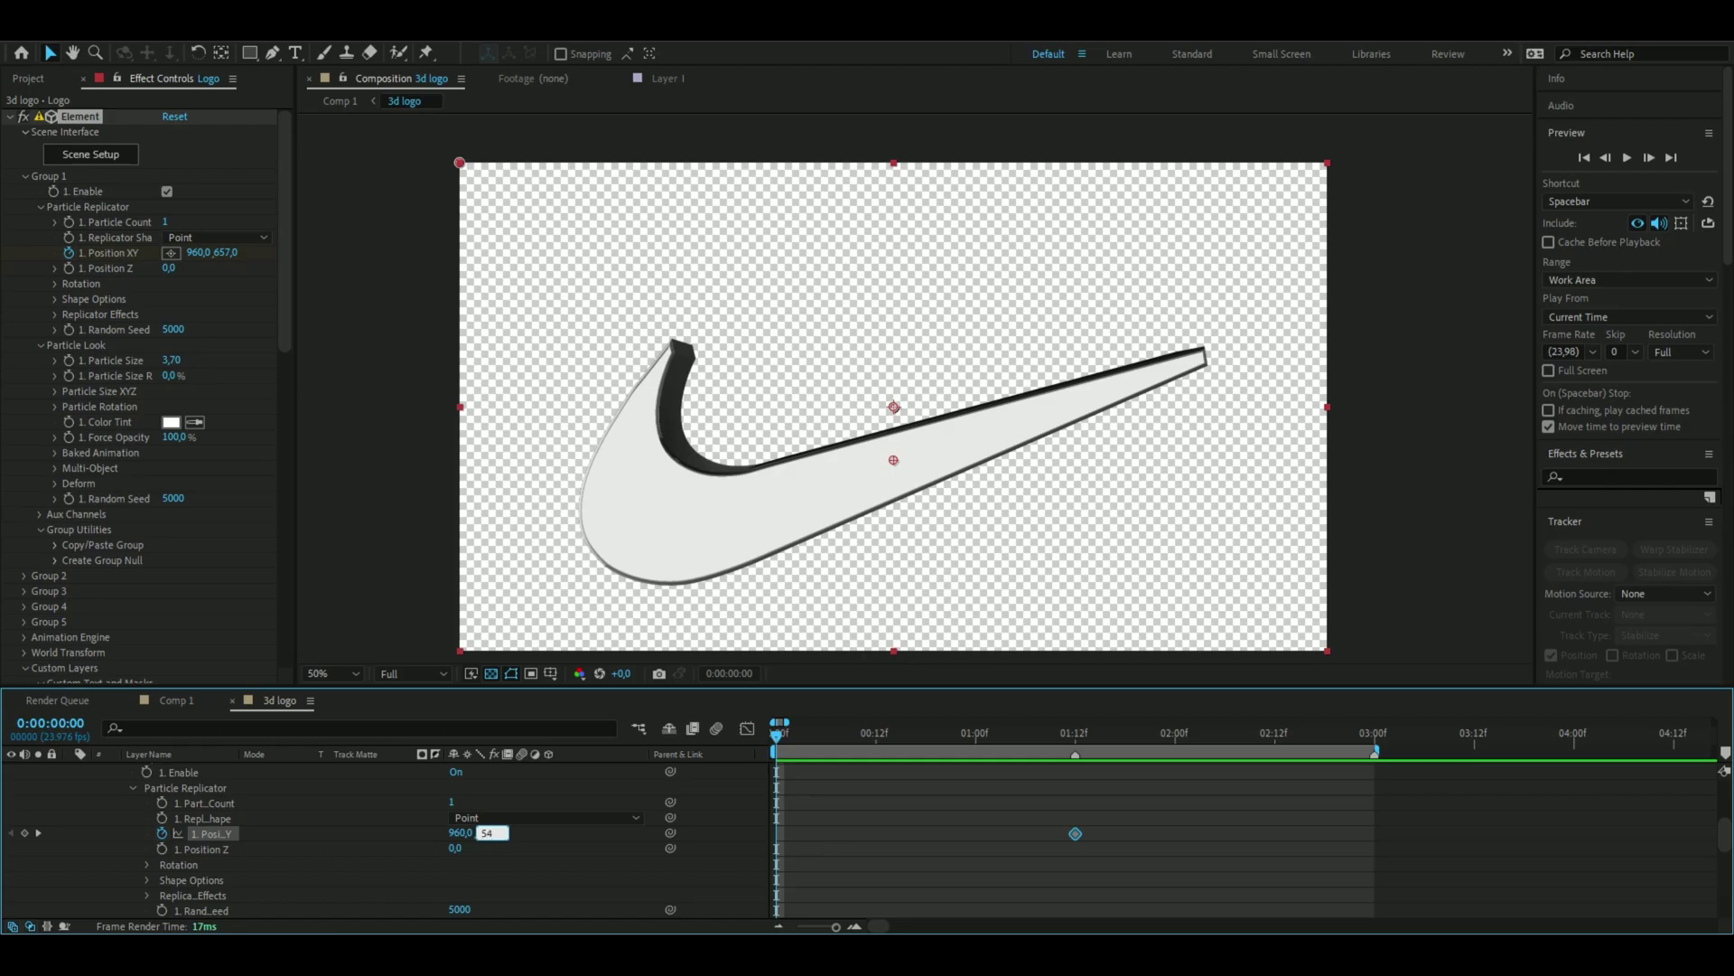
{"action": "type", "text": "540"}
{"action": "key", "text": "Return"}
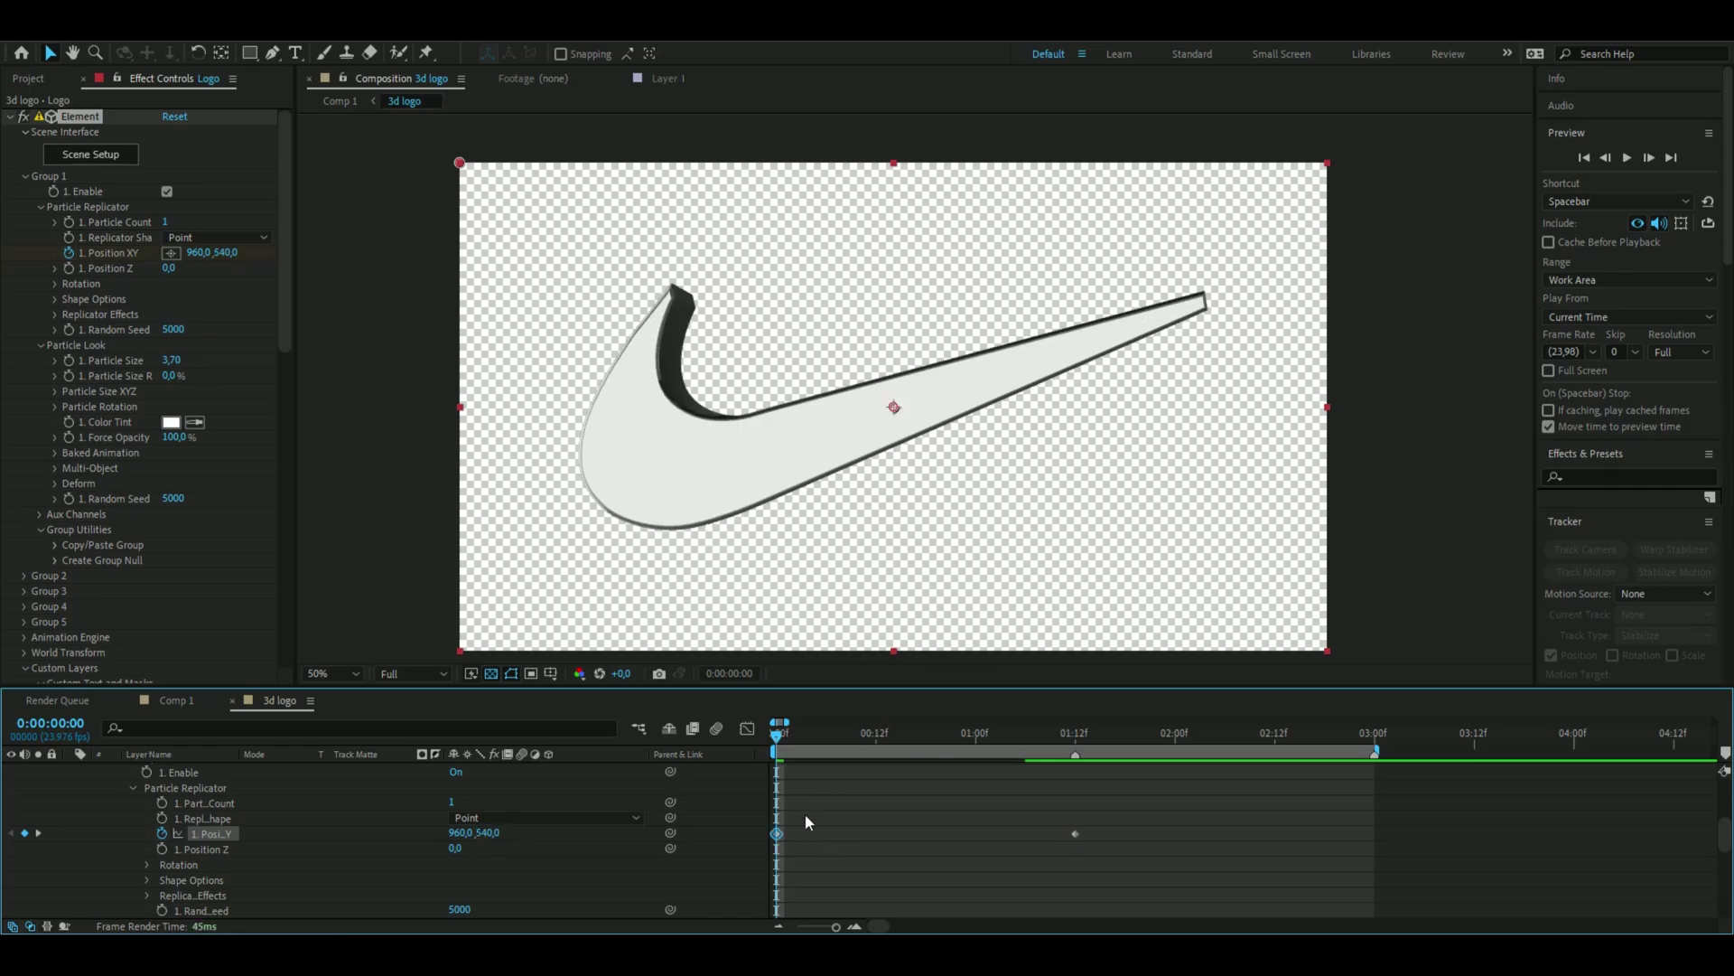
Preview the motion and add a third Position XY keyframe at 0:00:03:00 with the Y value set to 540
{"action": "key", "text": "space"}
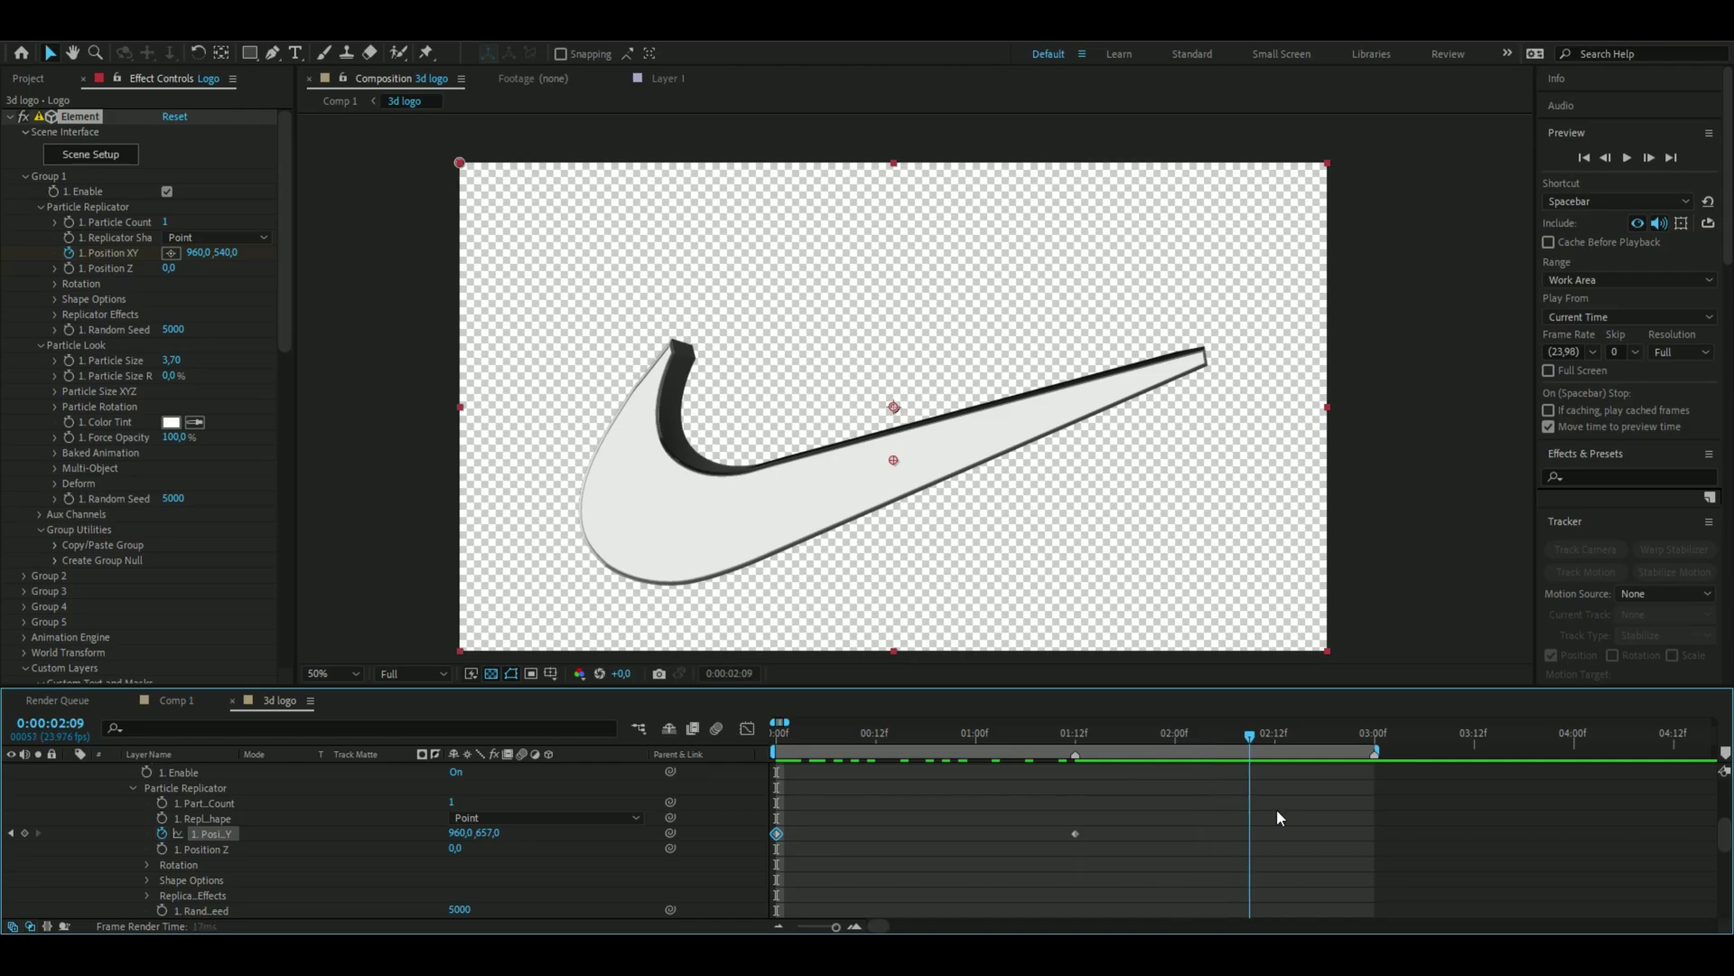
{"action": "left_click", "coordinate": [493, 831]}
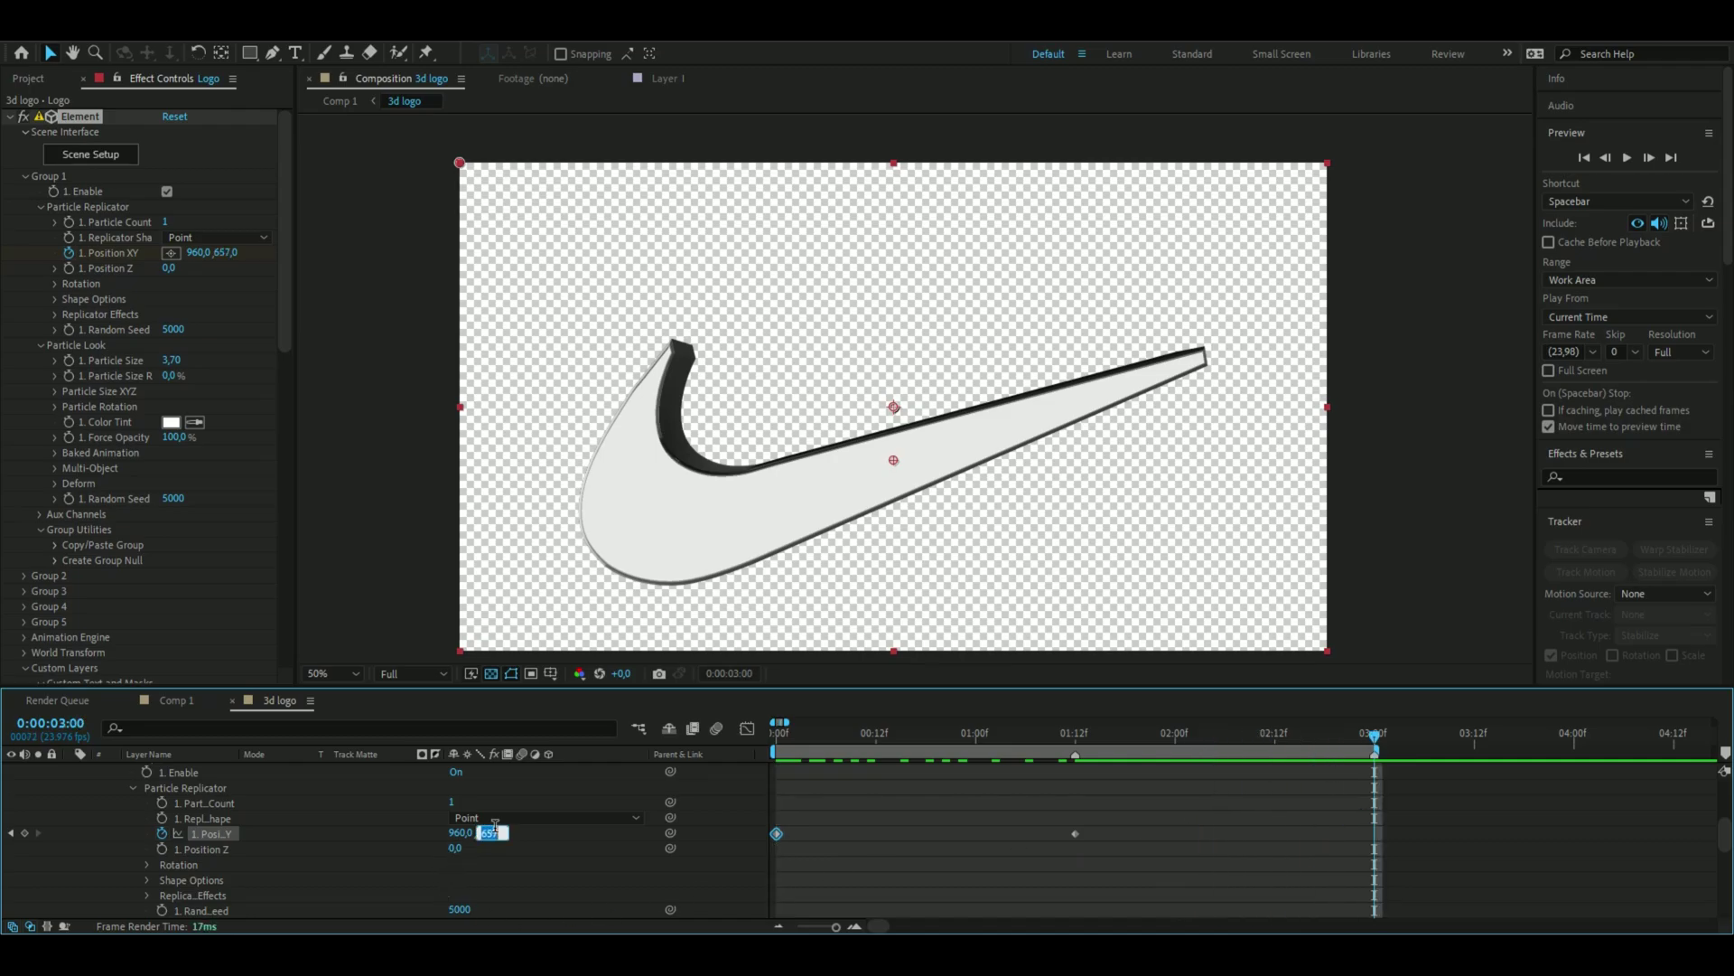
{"action": "type", "text": "540"}
{"action": "key", "text": "Return"}
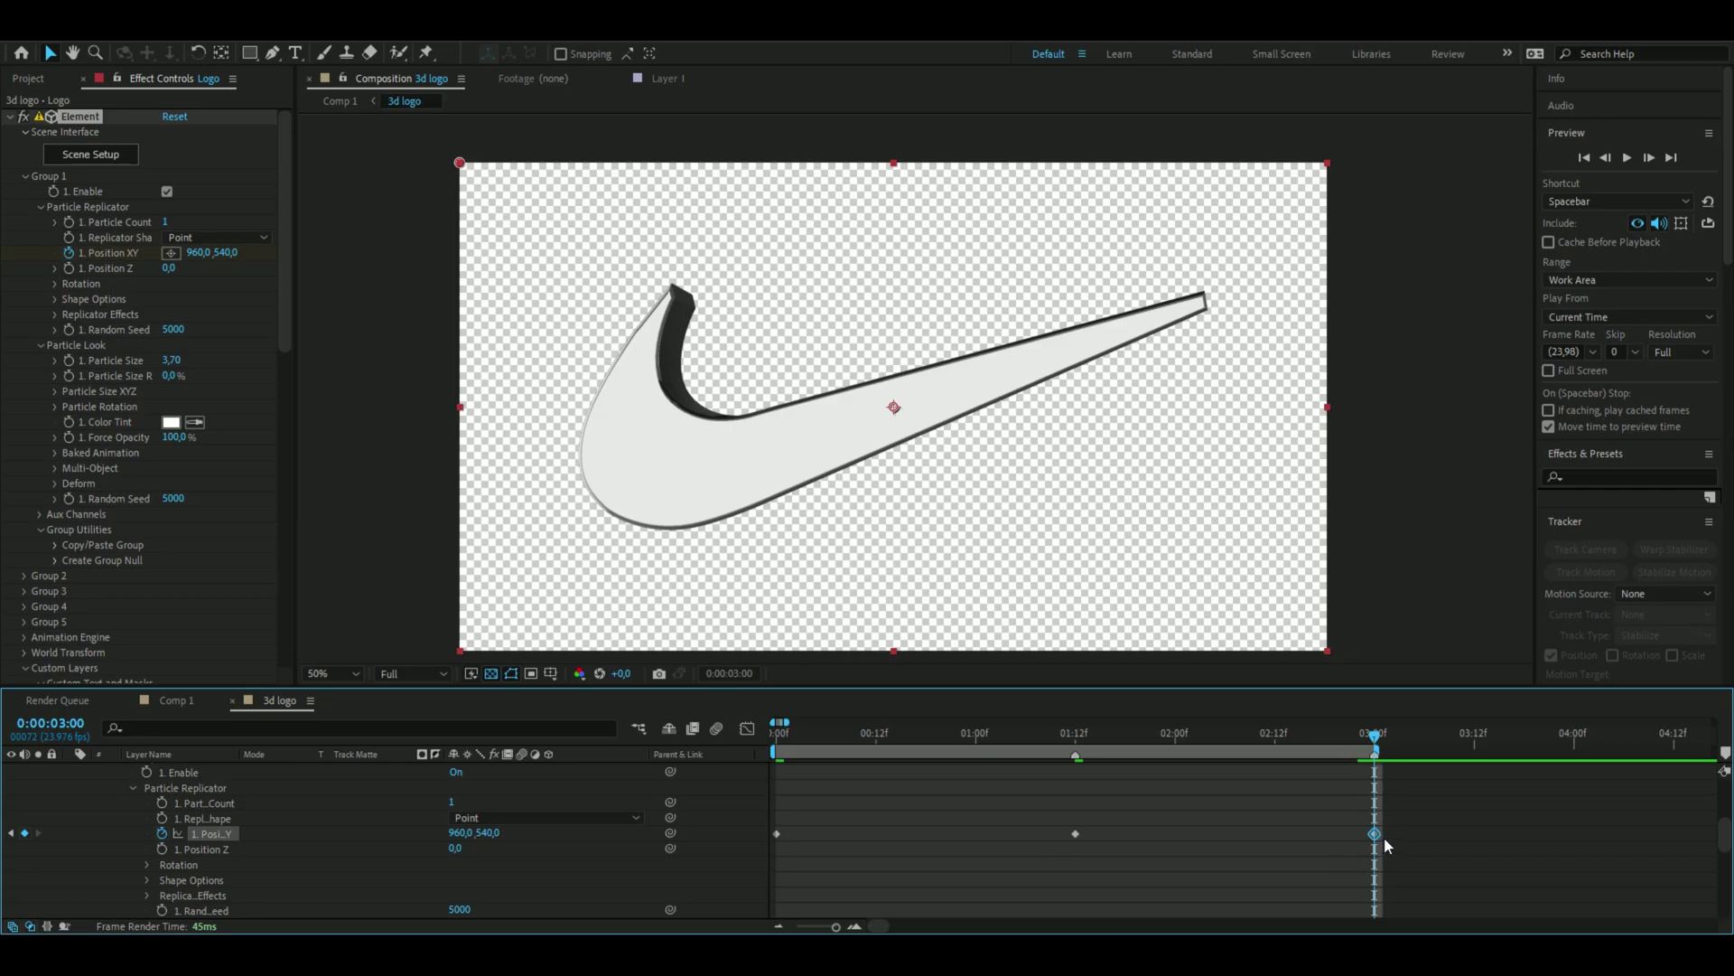
Easy ease all three Position XY keyframes and display their speed graph in the Graph Editor
{"action": "left_click_drag", "start_coordinate": [1412, 831], "coordinate": [770, 842]}
{"action": "key", "text": "F9"}
{"action": "left_click", "coordinate": [776, 833]}
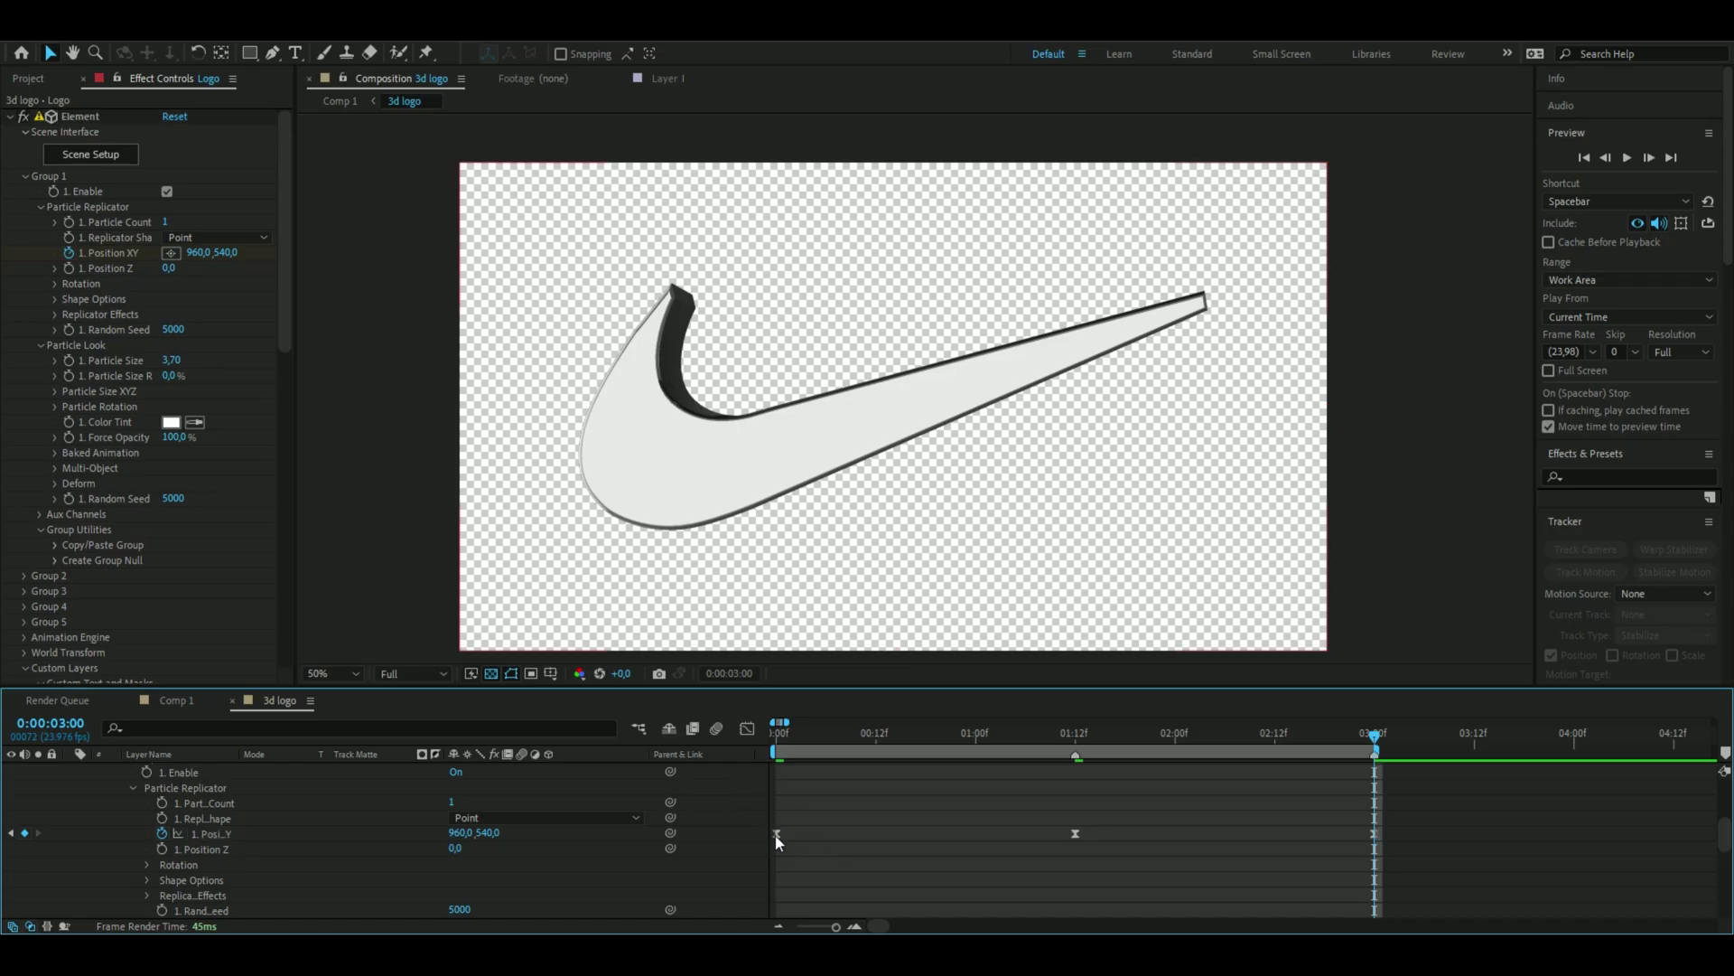
{"action": "left_click", "coordinate": [748, 730]}
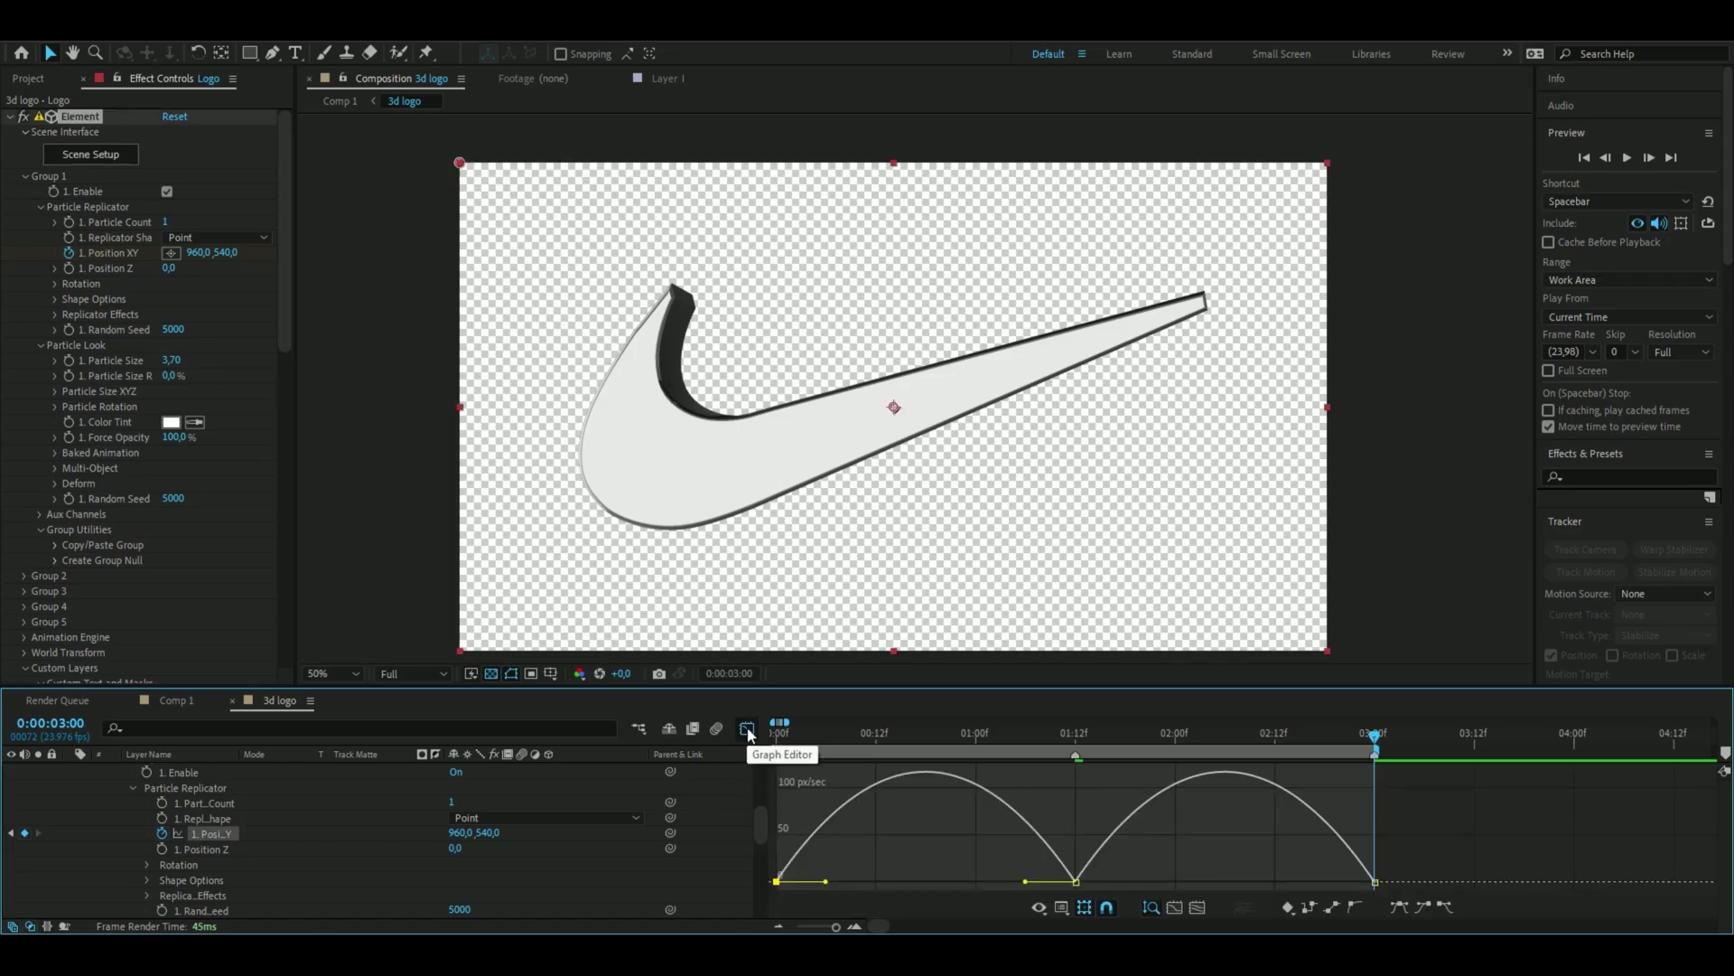
{"action": "right_click", "coordinate": [953, 852]}
{"action": "left_click", "coordinate": [992, 666]}
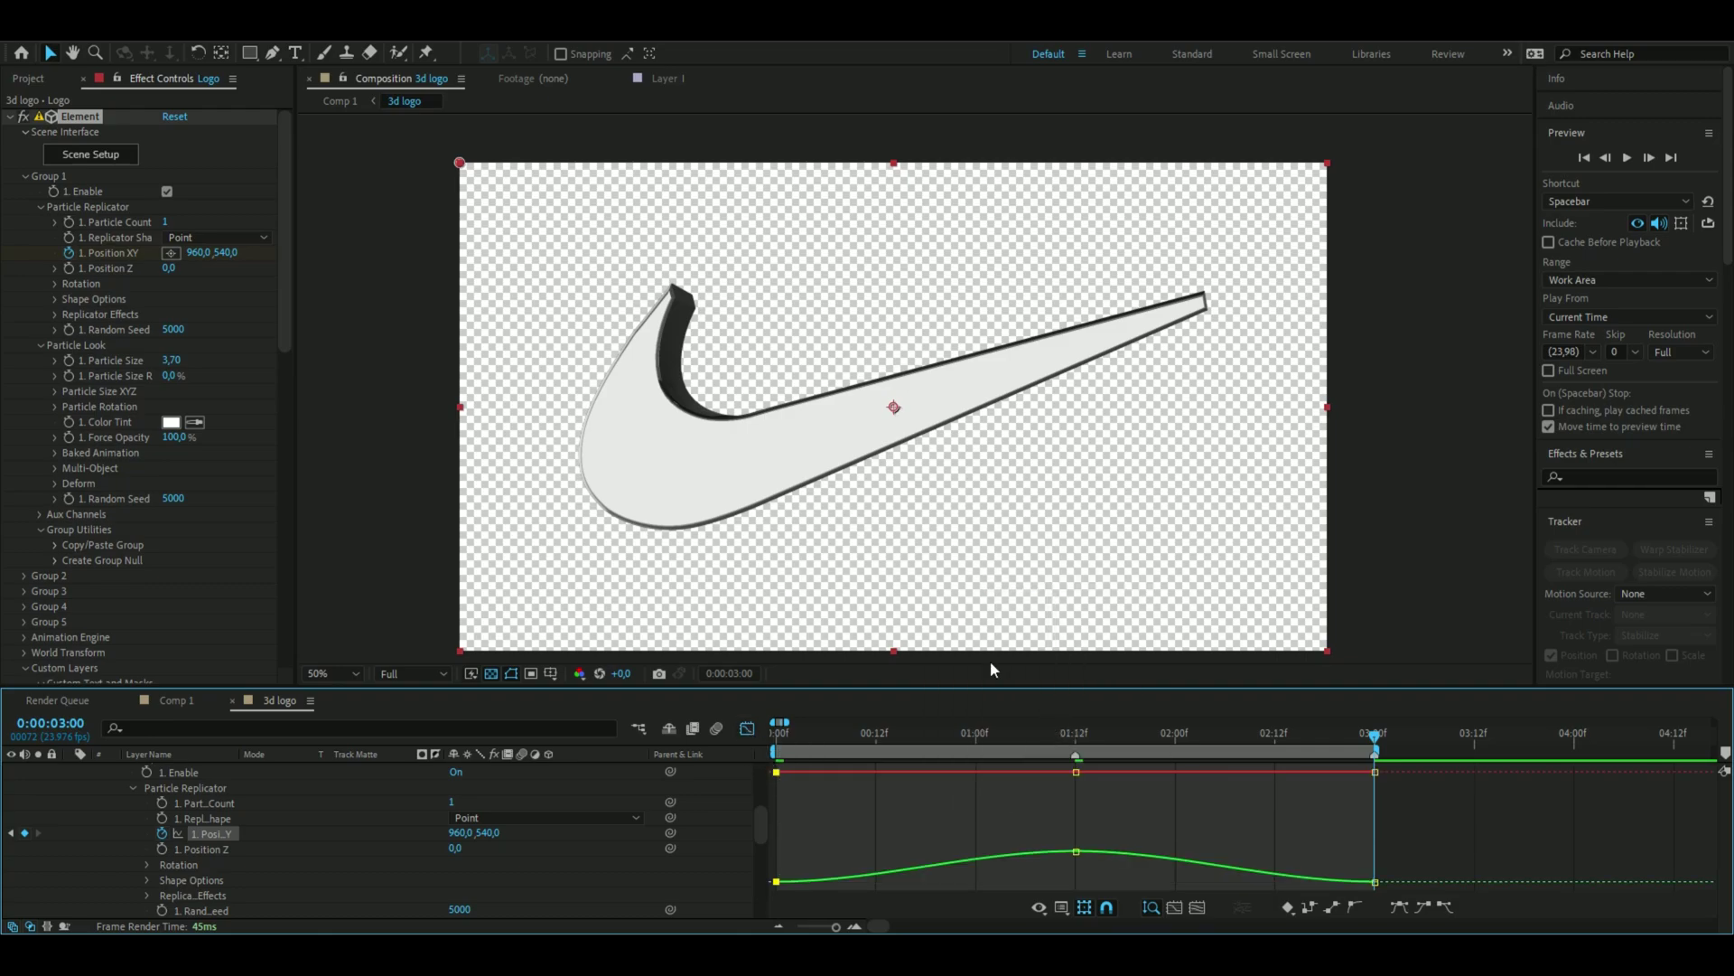
{"action": "right_click", "coordinate": [923, 815]}
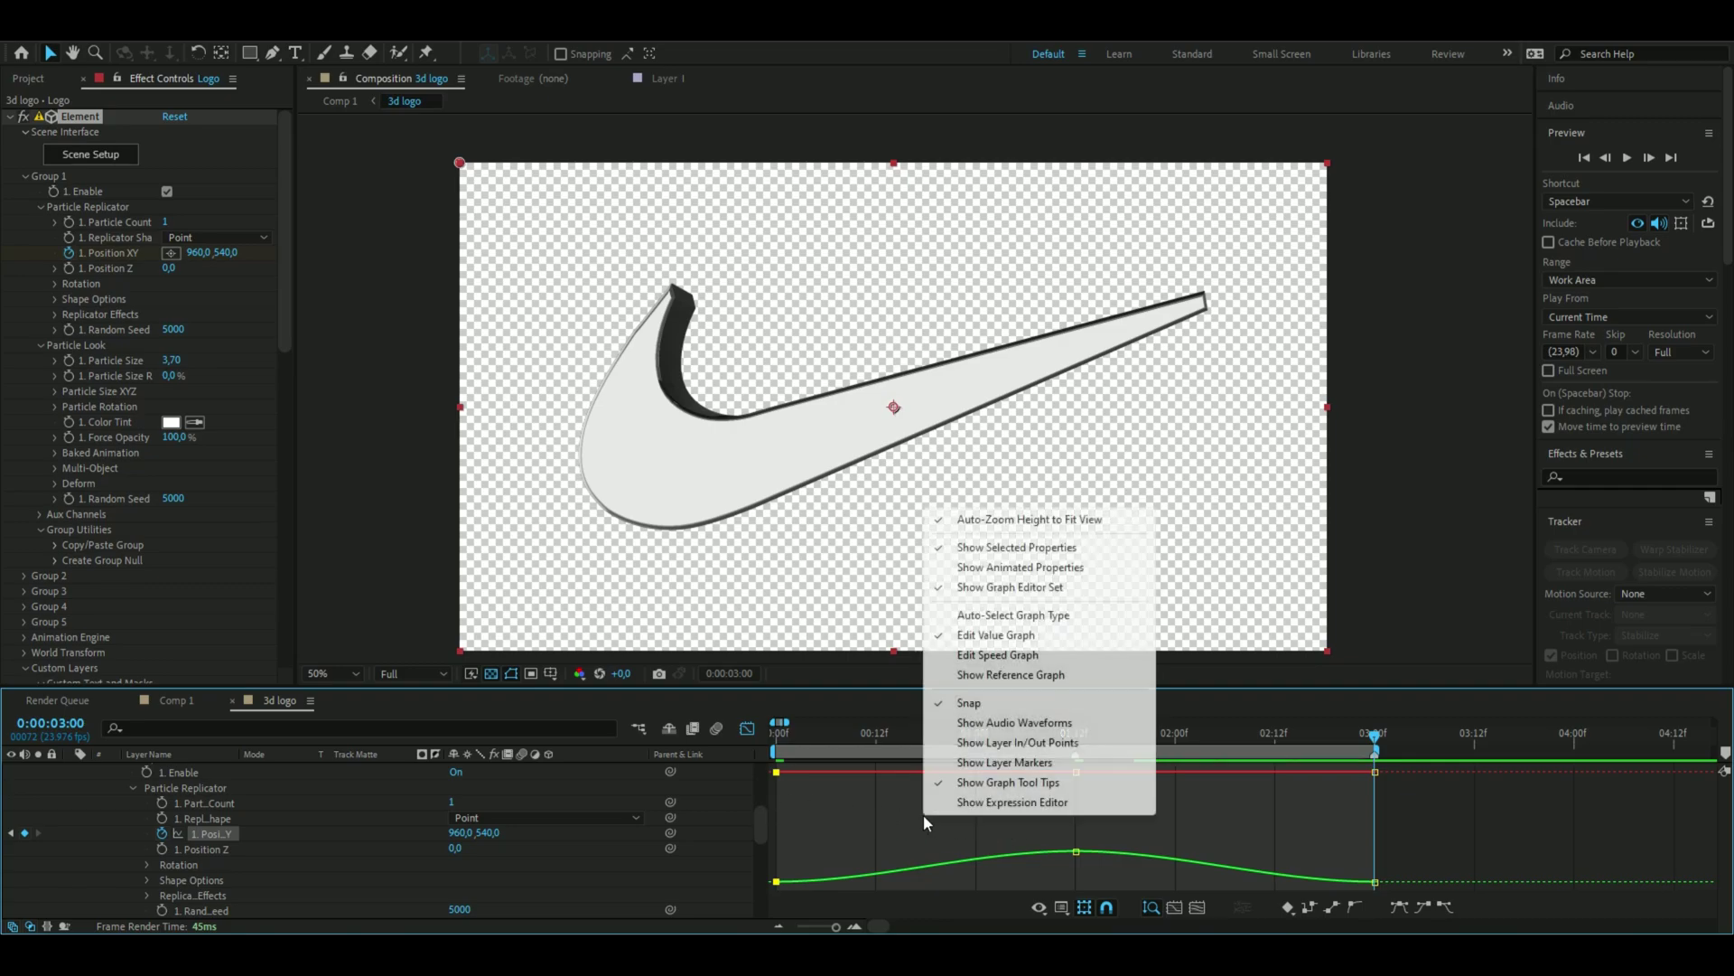
{"action": "left_click", "coordinate": [996, 656]}
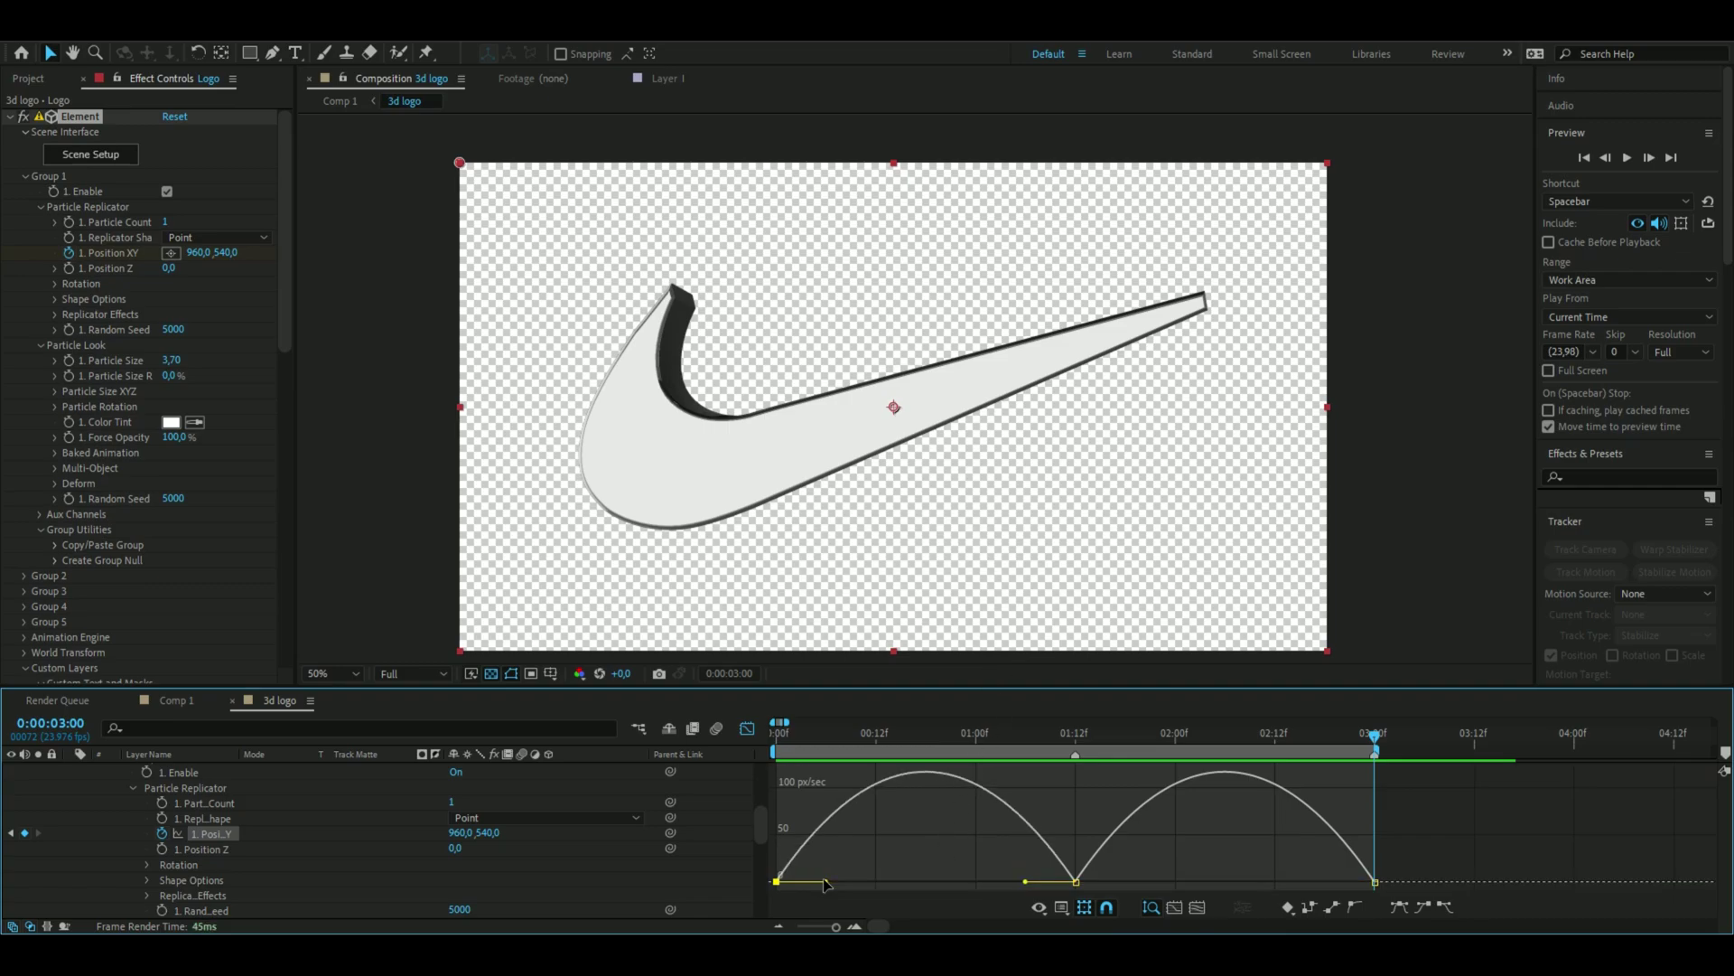
Reshape the Position XY speed curve to peak sharply at the first and last keyframes and flatten around the middle one, then preview the motion
{"action": "left_click_drag", "start_coordinate": [826, 883], "coordinate": [714, 887]}
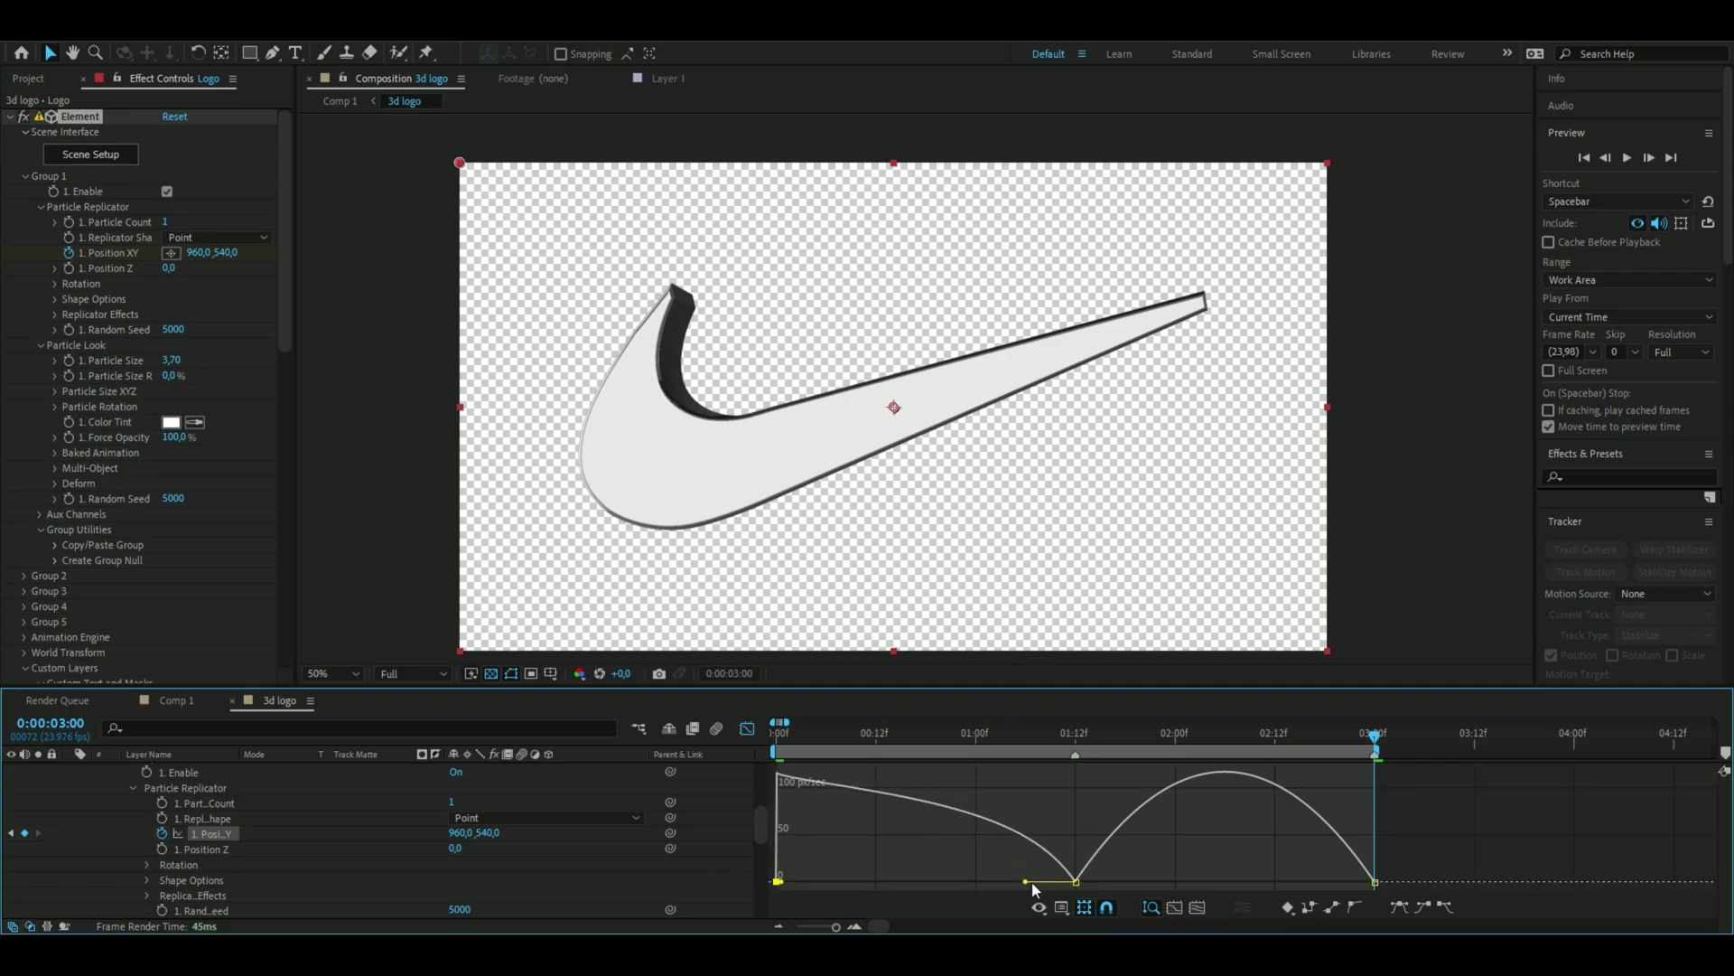
{"action": "left_click_drag", "start_coordinate": [1025, 881], "coordinate": [874, 878]}
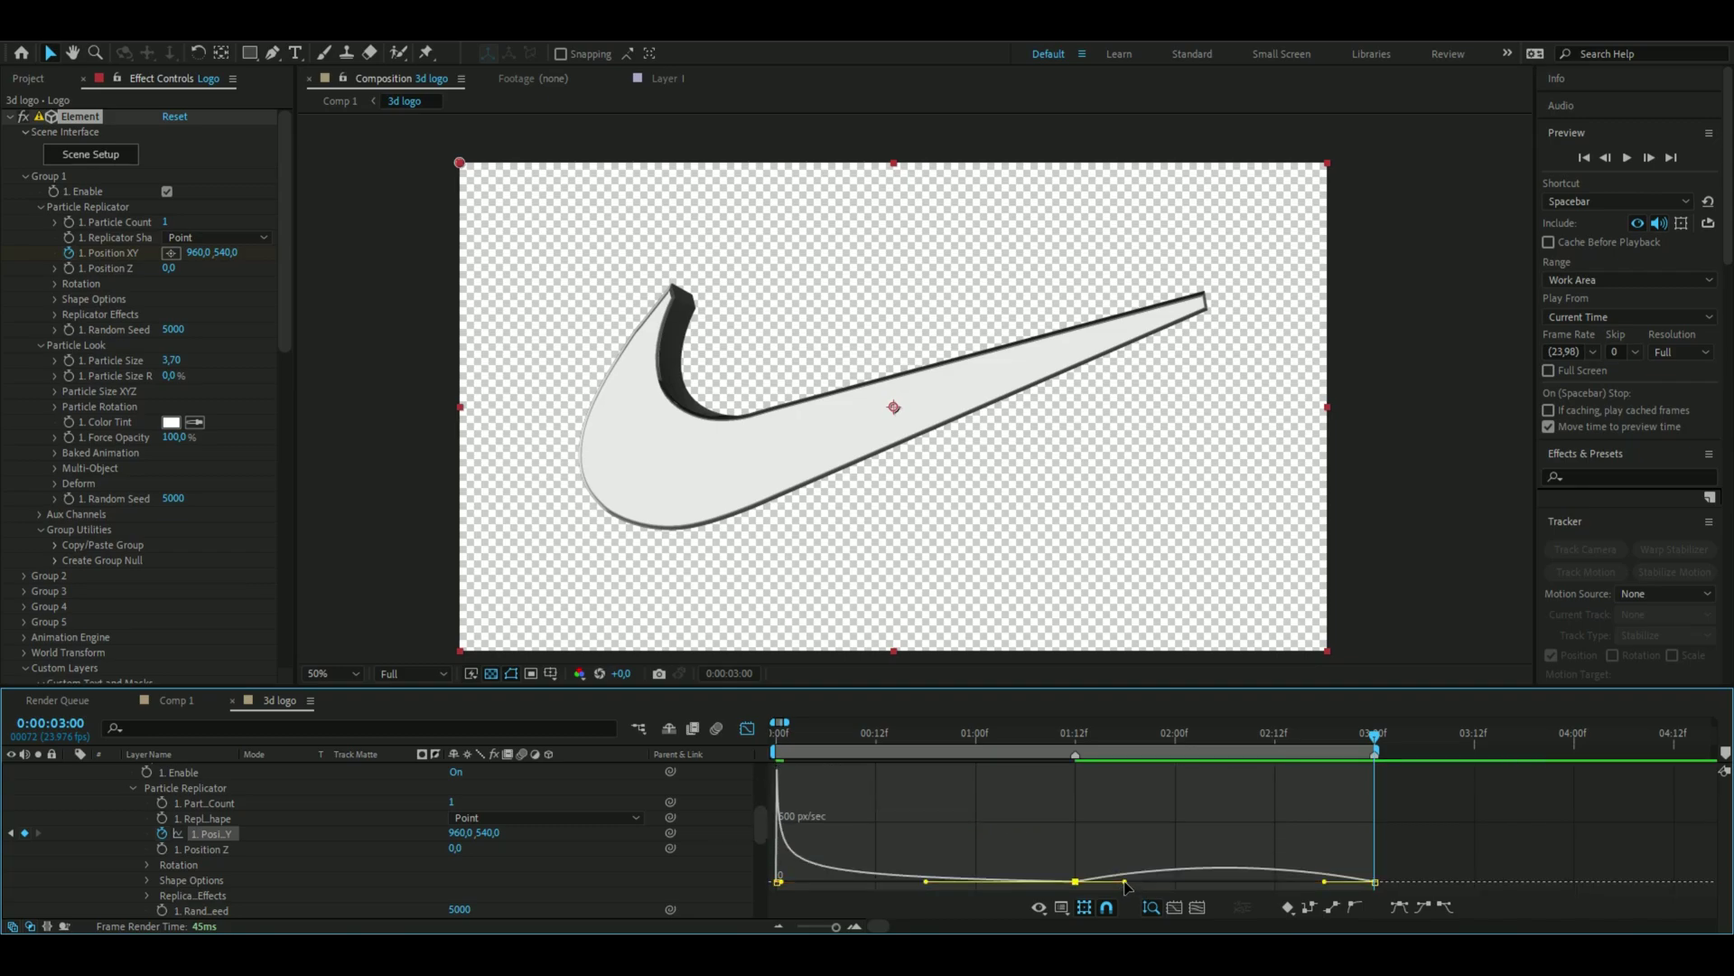
{"action": "left_click_drag", "start_coordinate": [1126, 886], "coordinate": [1375, 882]}
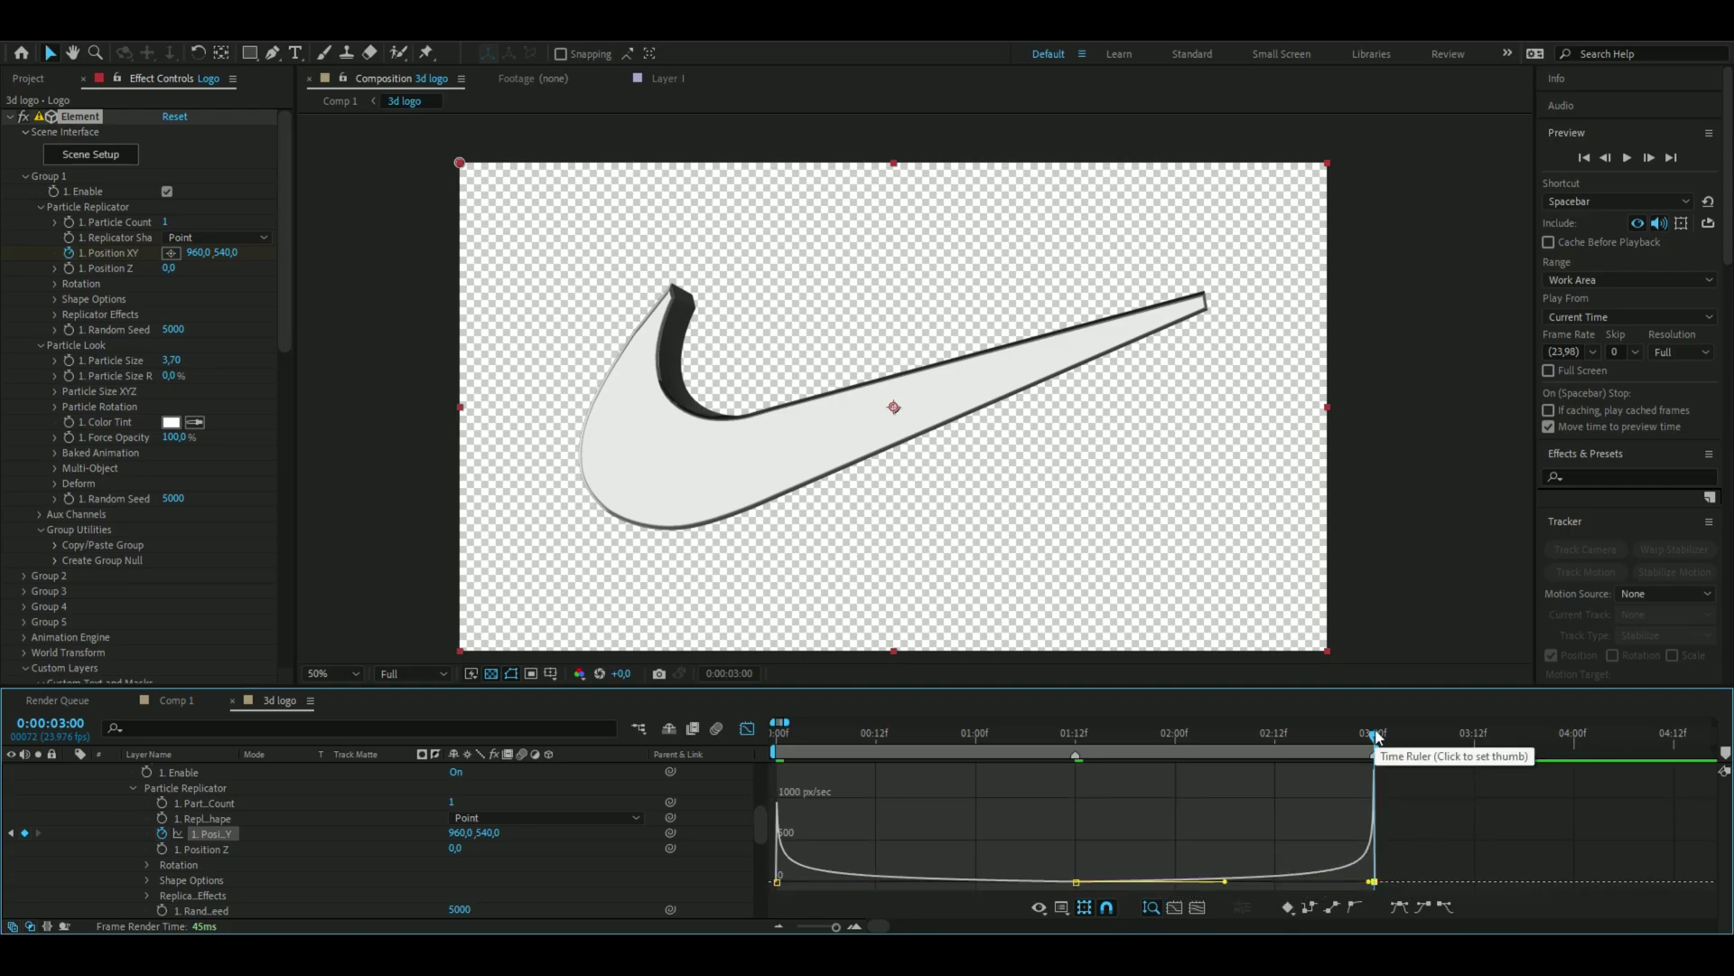
{"action": "left_click_drag", "start_coordinate": [1375, 736], "coordinate": [775, 743]}
{"action": "key", "text": "space"}
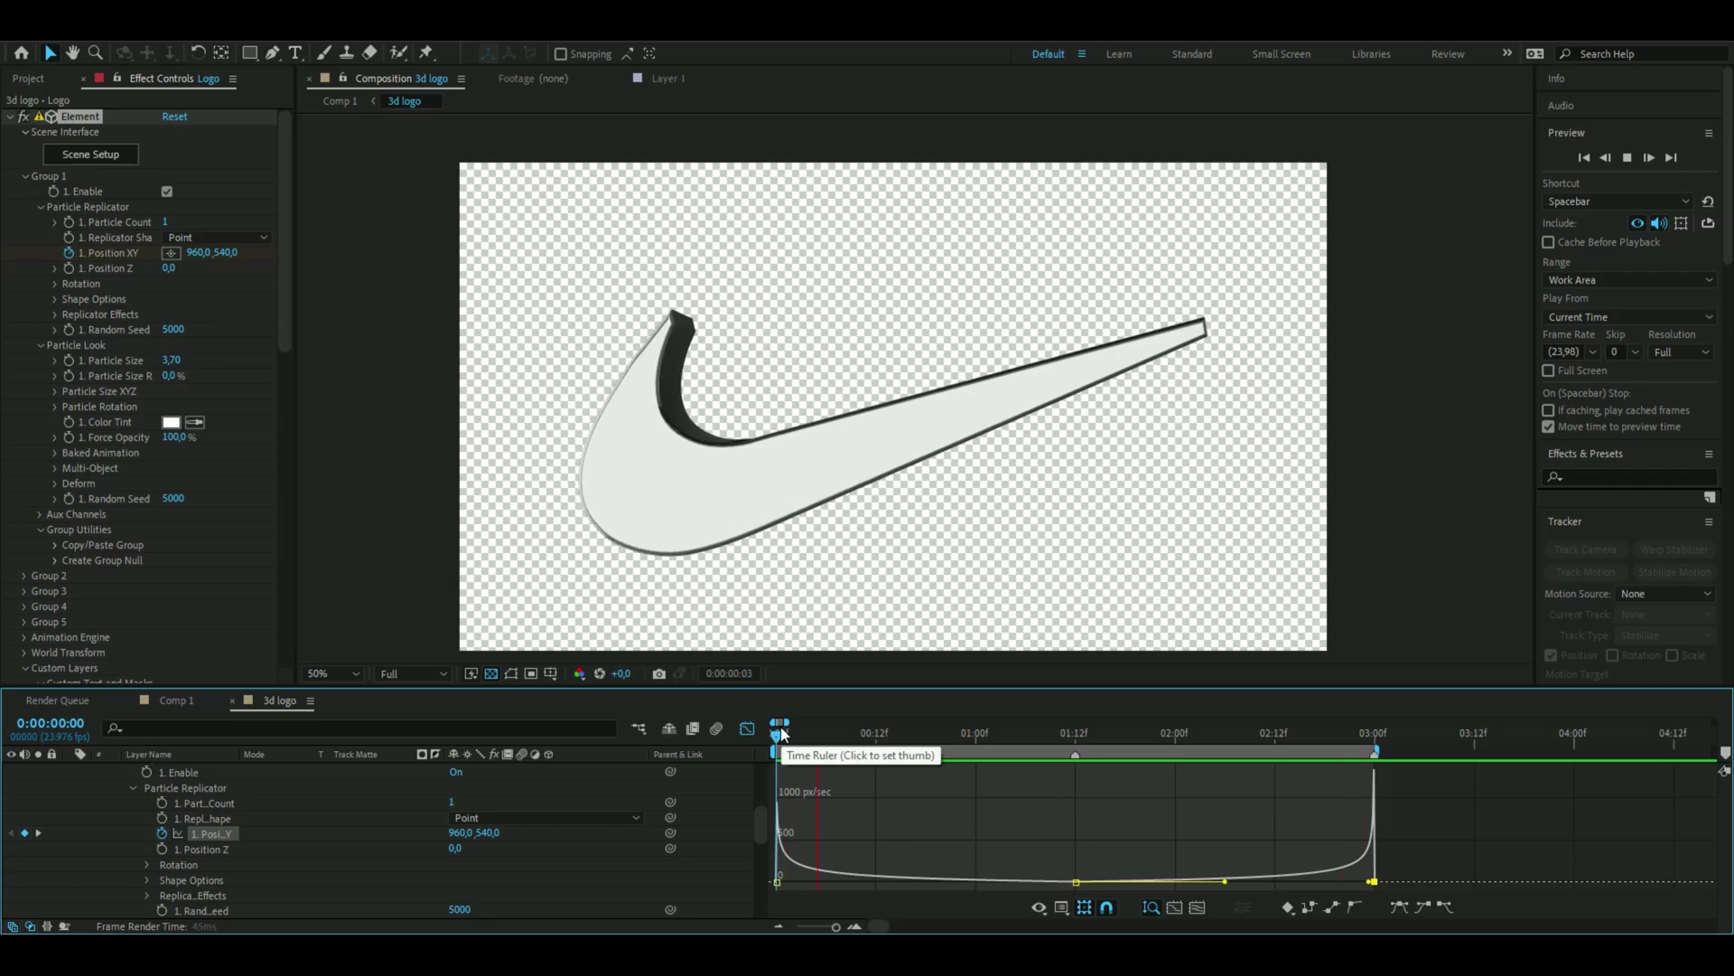
{"action": "left_click_drag", "start_coordinate": [851, 733], "coordinate": [890, 739]}
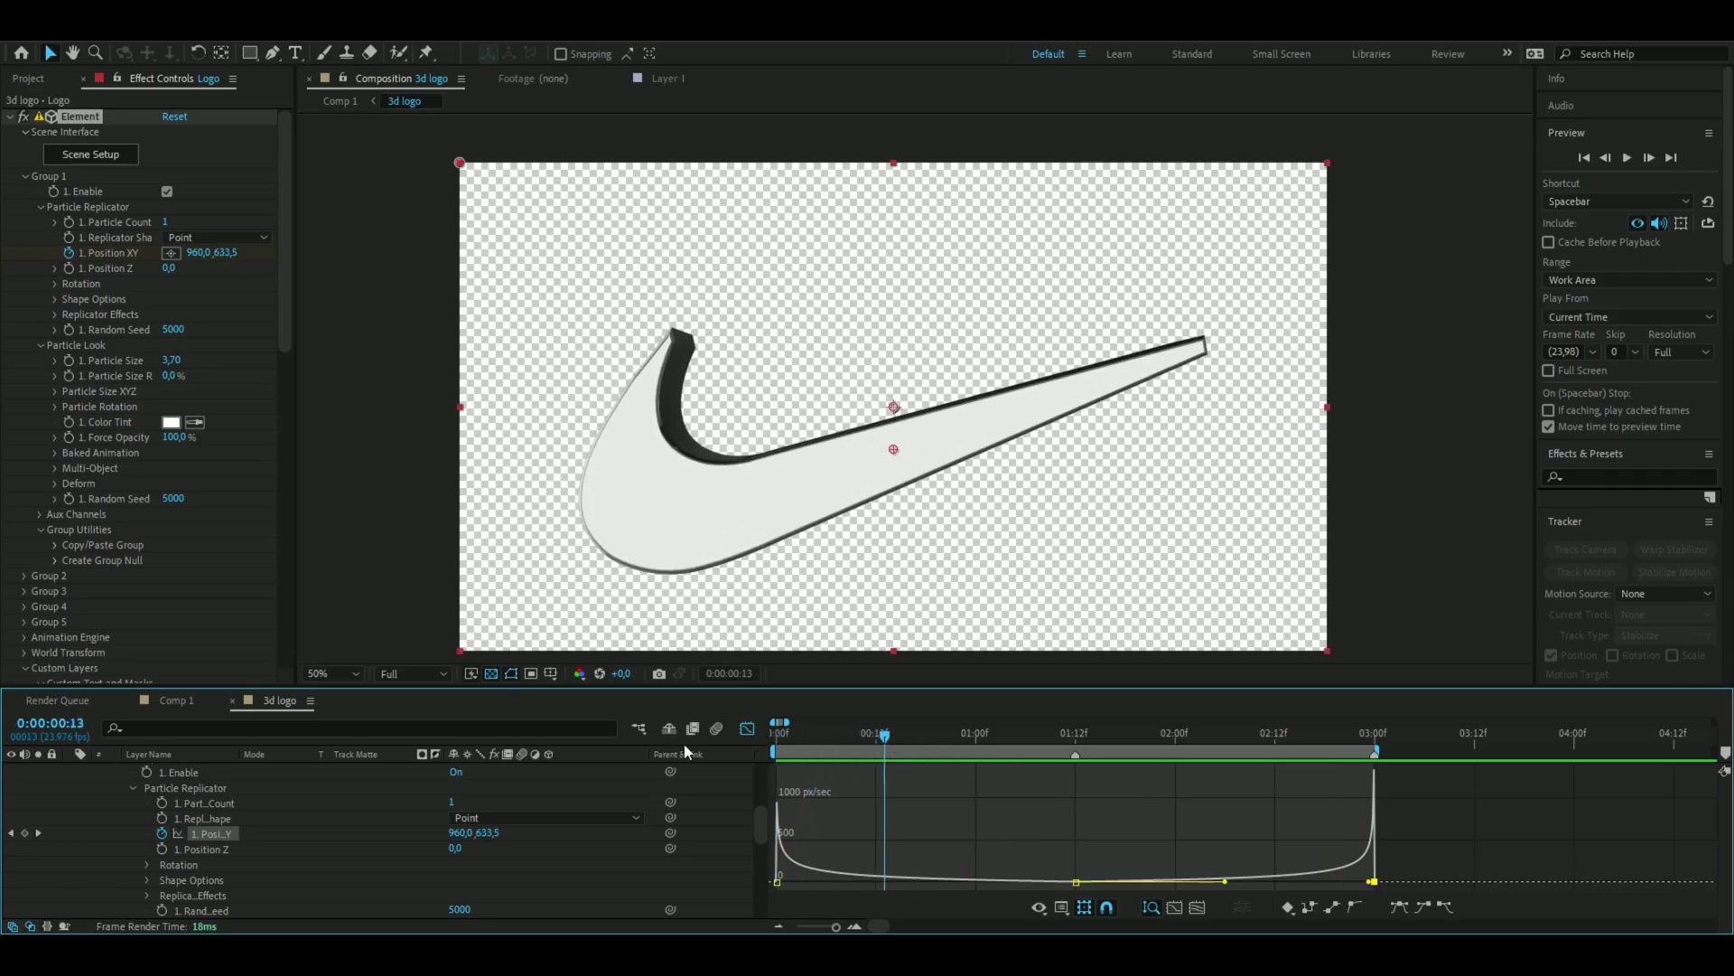
{"action": "left_click", "coordinate": [747, 728]}
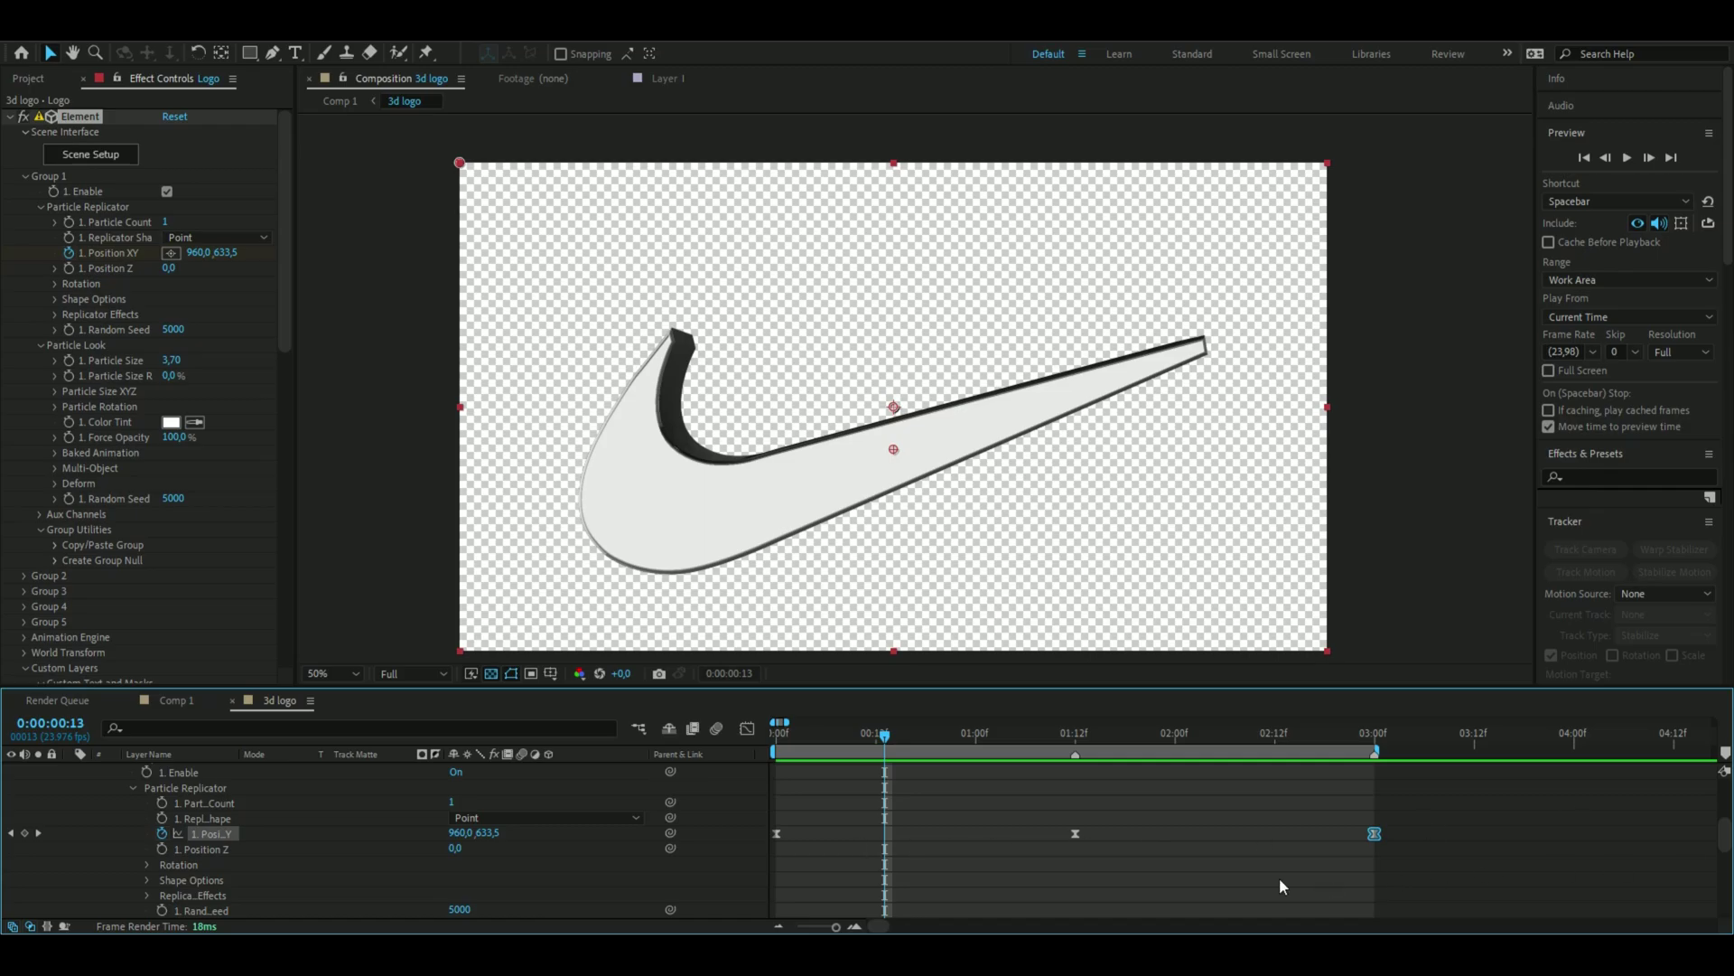
Keyframe the Logo's Group 1 Y Rotation from +90° at 0:00:00:00 to -90° at 0:00:03:00
{"action": "left_click", "coordinate": [147, 864]}
{"action": "scroll", "coordinate": [136, 859], "scroll_direction": "down", "scroll_amount": 1}
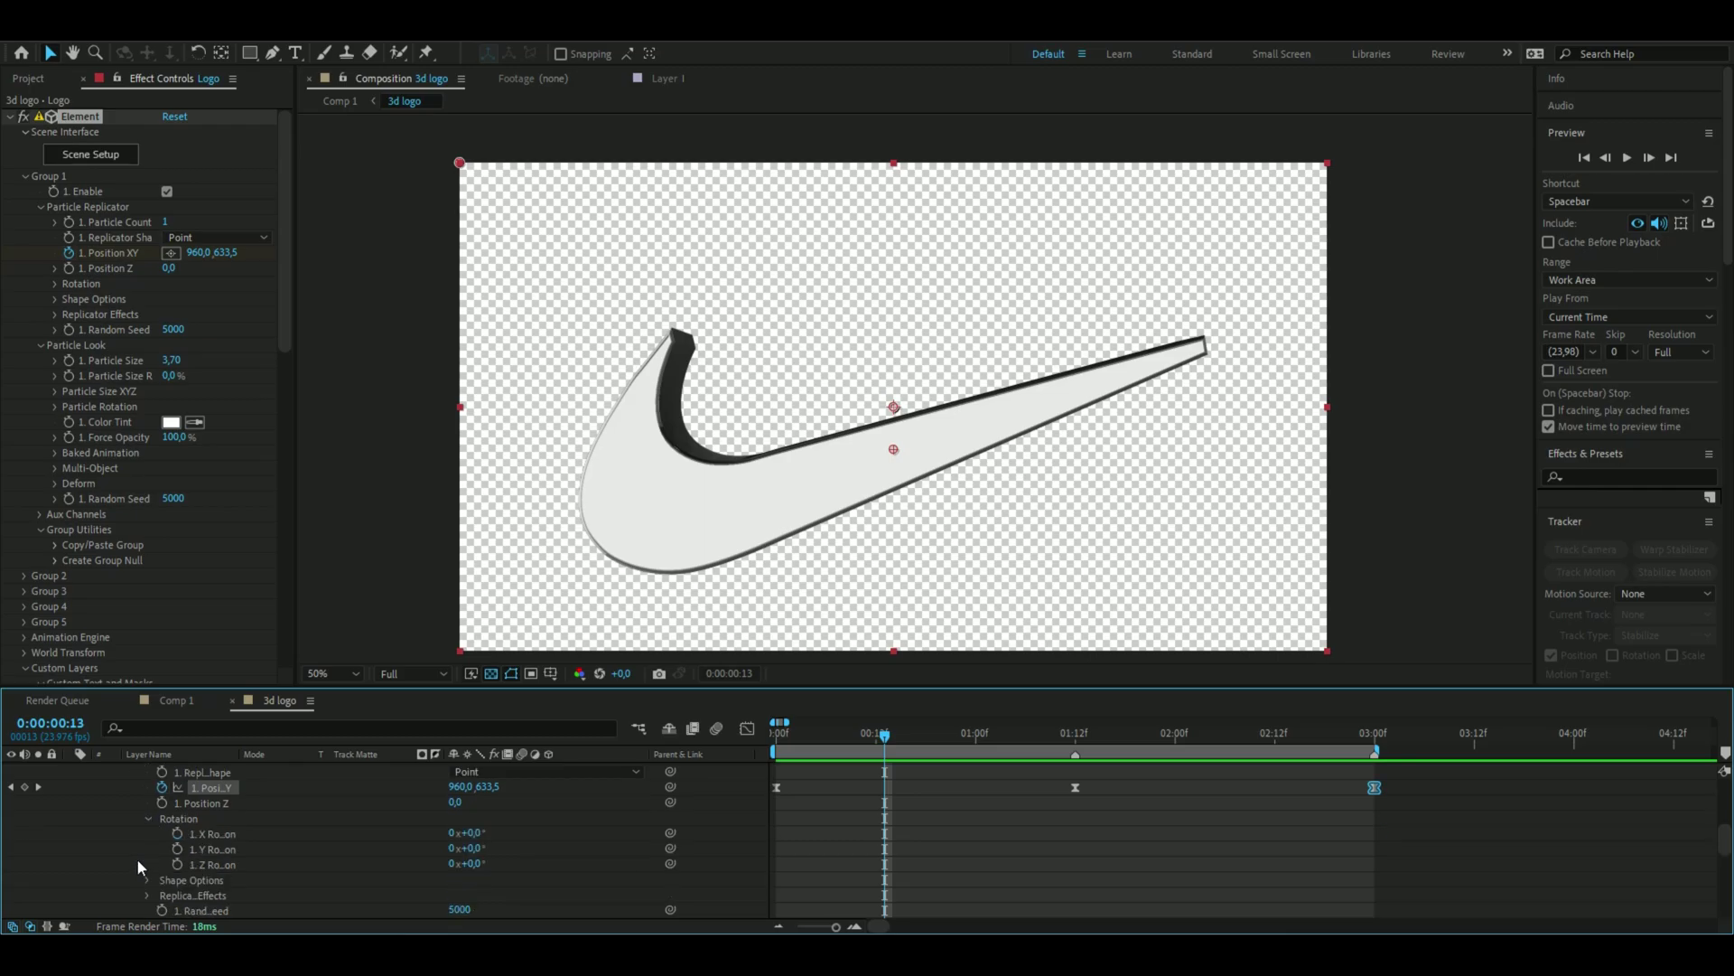
{"action": "left_click_drag", "start_coordinate": [900, 750], "coordinate": [594, 767]}
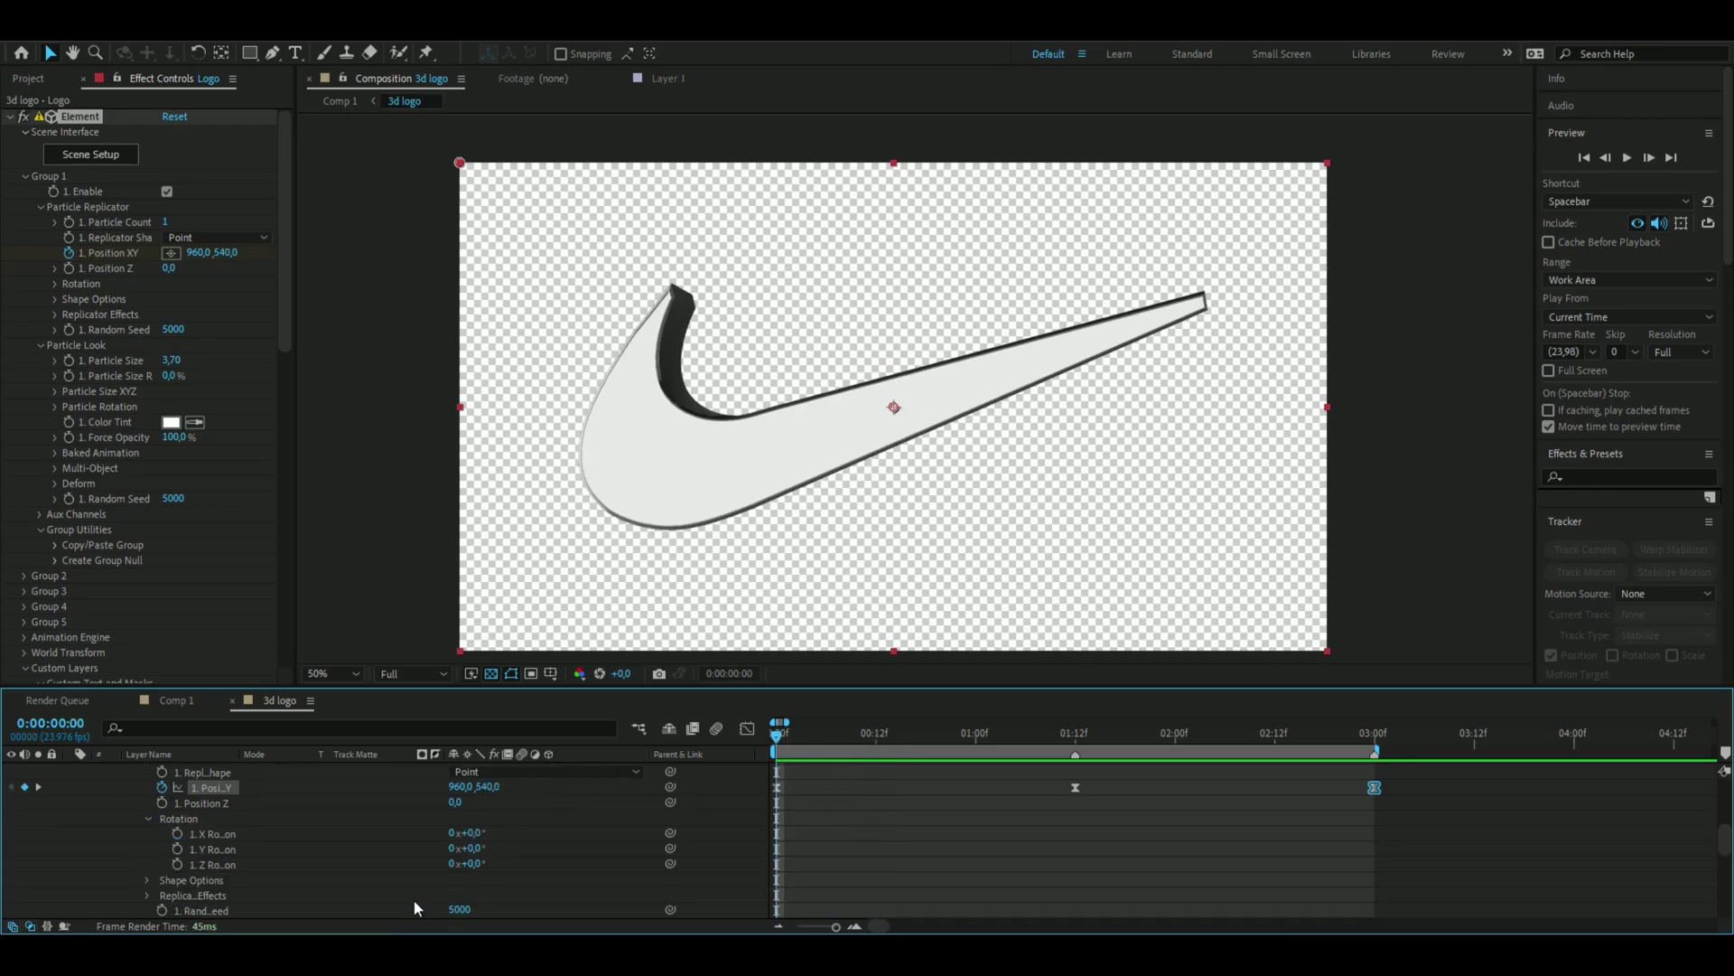
{"action": "left_click", "coordinate": [177, 850]}
{"action": "left_click_drag", "start_coordinate": [463, 848], "coordinate": [561, 850]}
{"action": "left_click_drag", "start_coordinate": [777, 734], "coordinate": [1374, 736]}
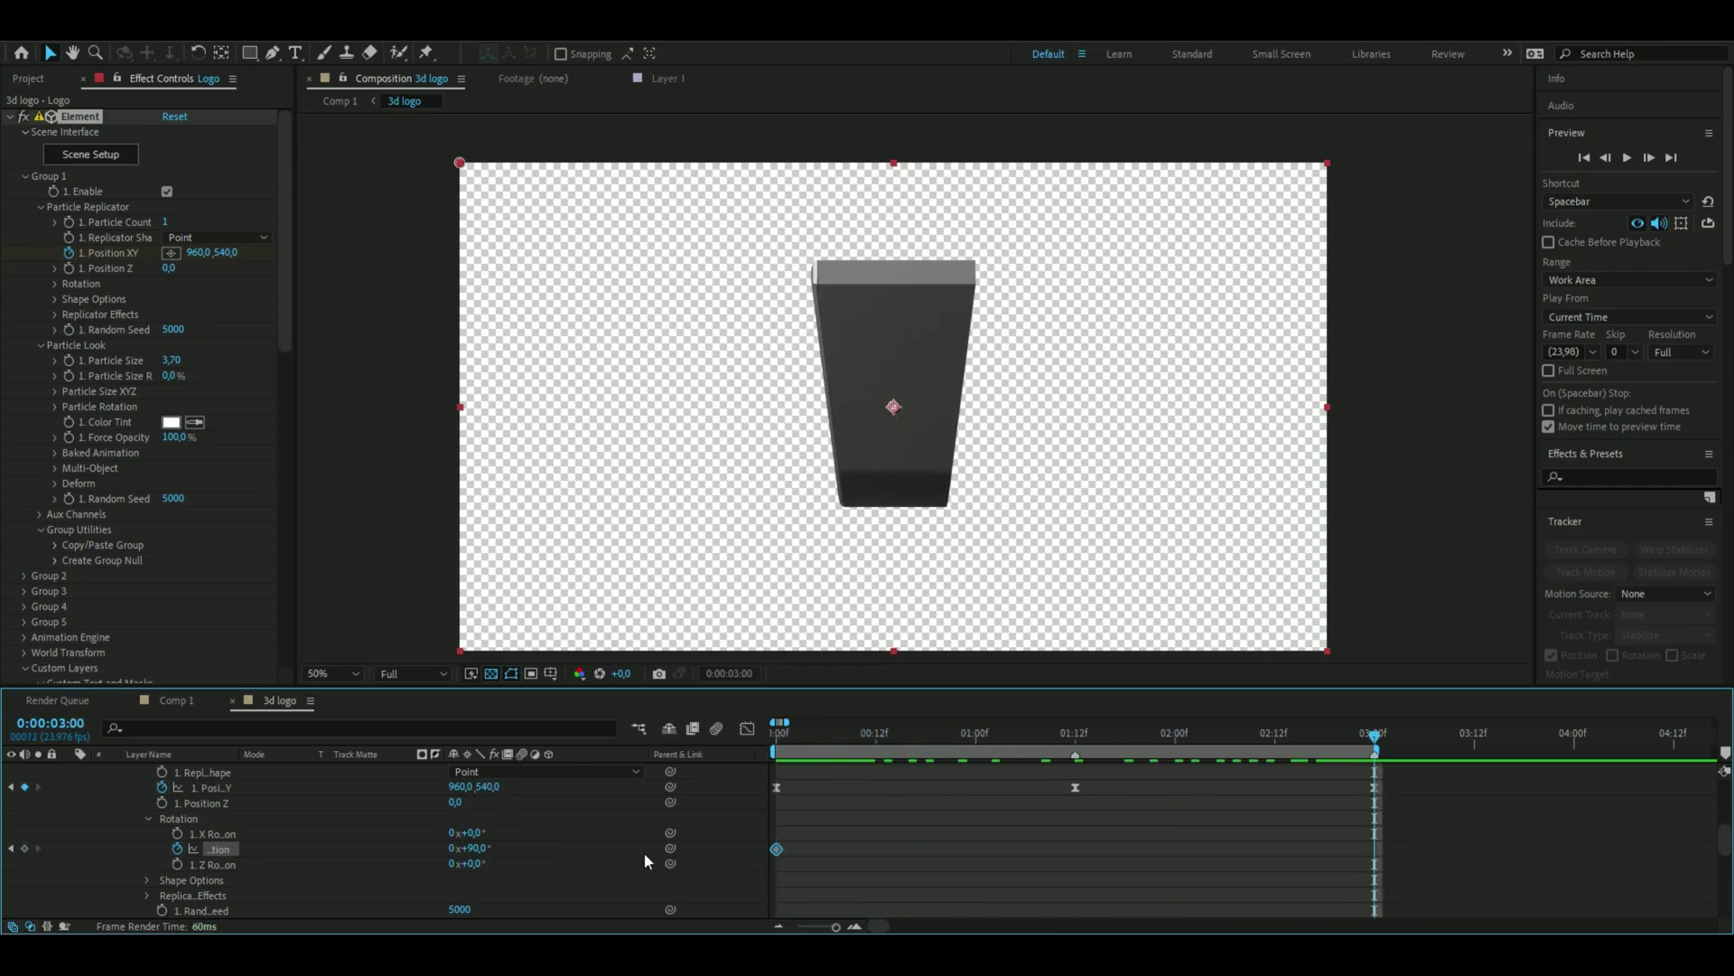
{"action": "left_click_drag", "start_coordinate": [483, 854], "coordinate": [325, 857]}
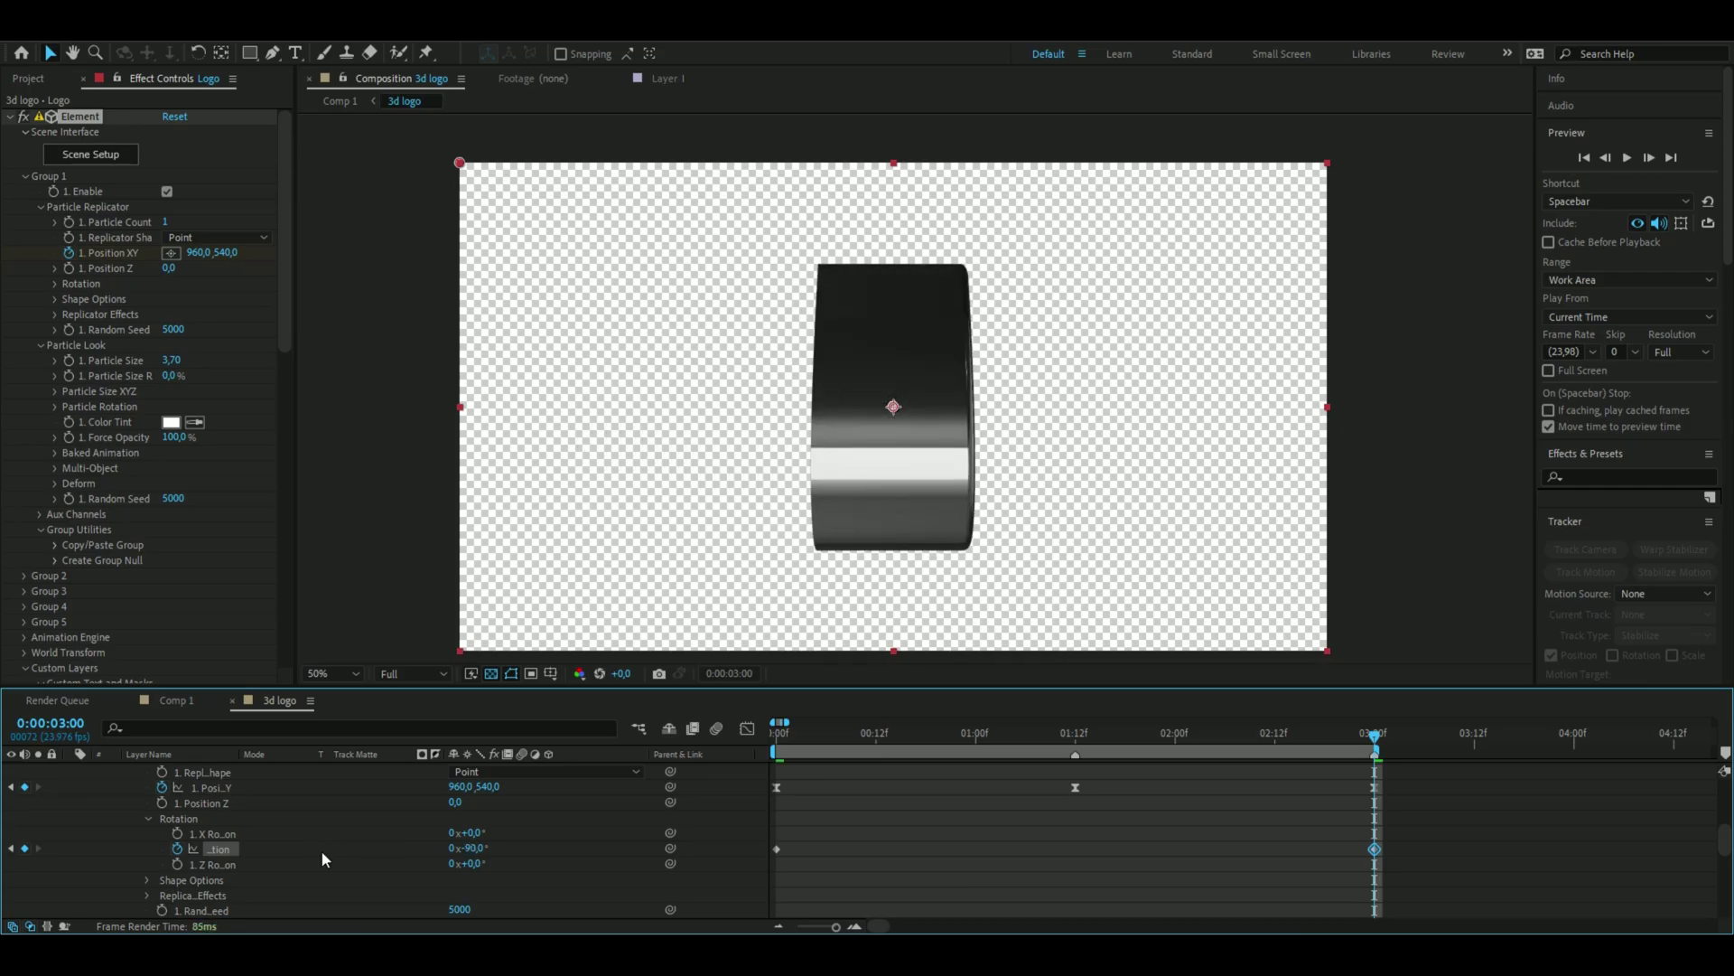
Easy ease both Y Rotation keyframes and display the property's value graph in the Graph Editor
{"action": "left_click_drag", "start_coordinate": [775, 826], "coordinate": [1399, 869]}
{"action": "key", "text": "F9"}
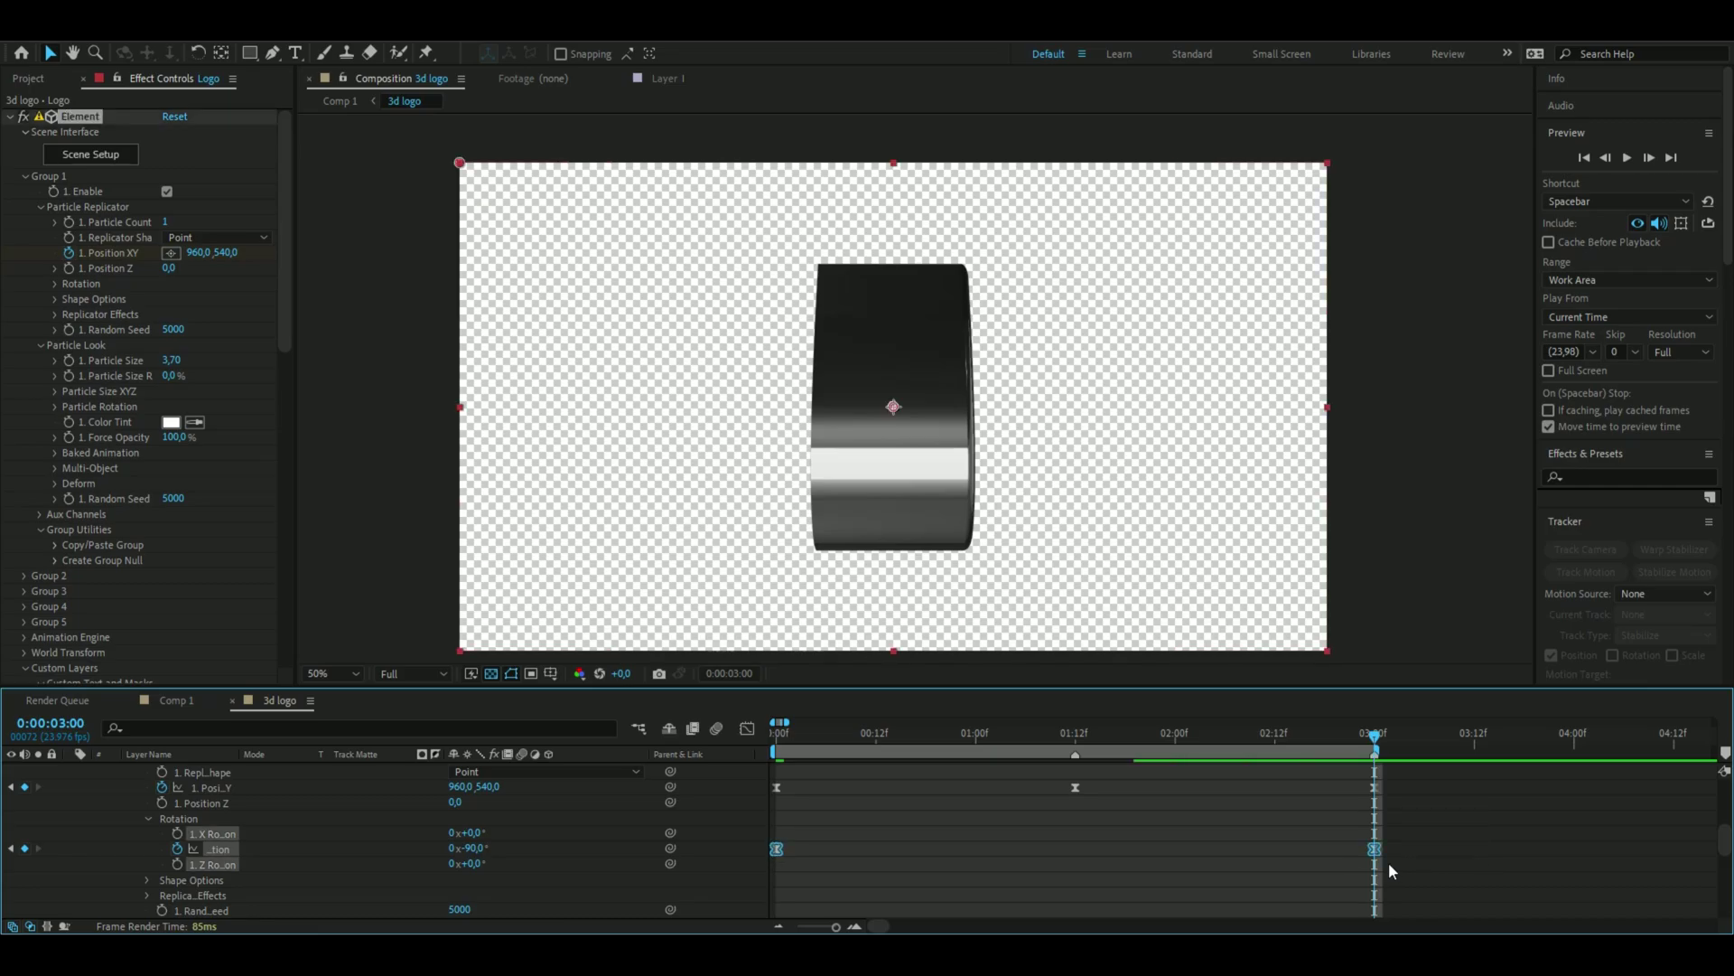
{"action": "left_click", "coordinate": [747, 730]}
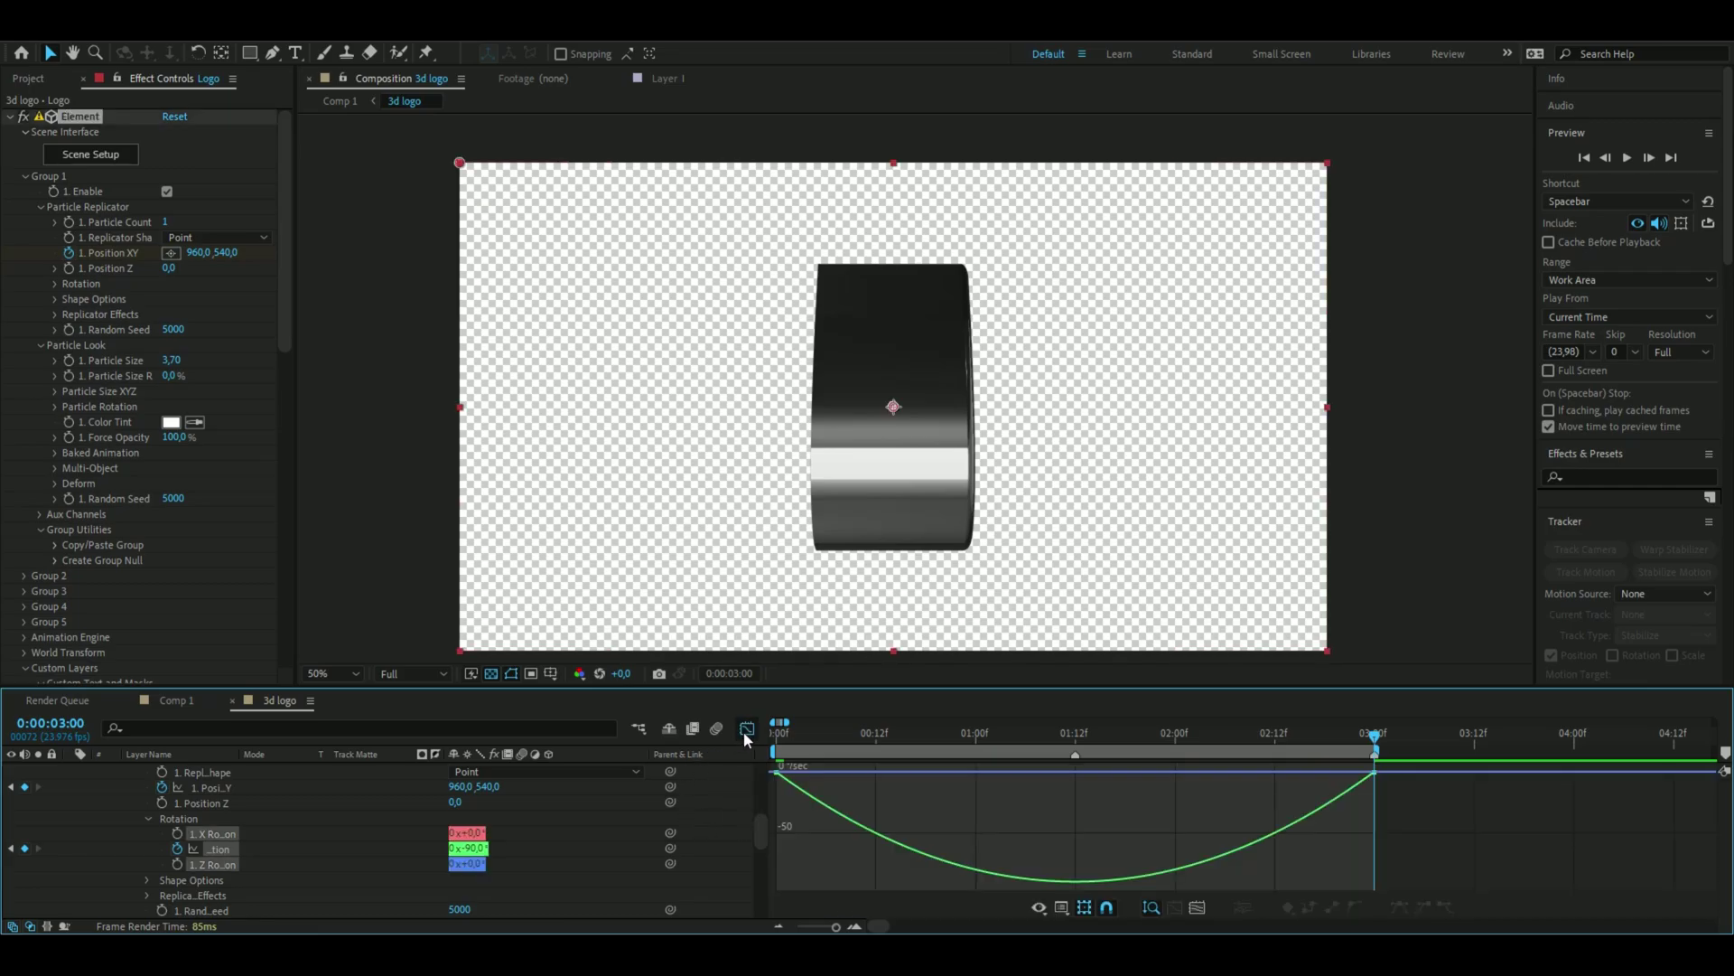
{"action": "right_click", "coordinate": [908, 802]}
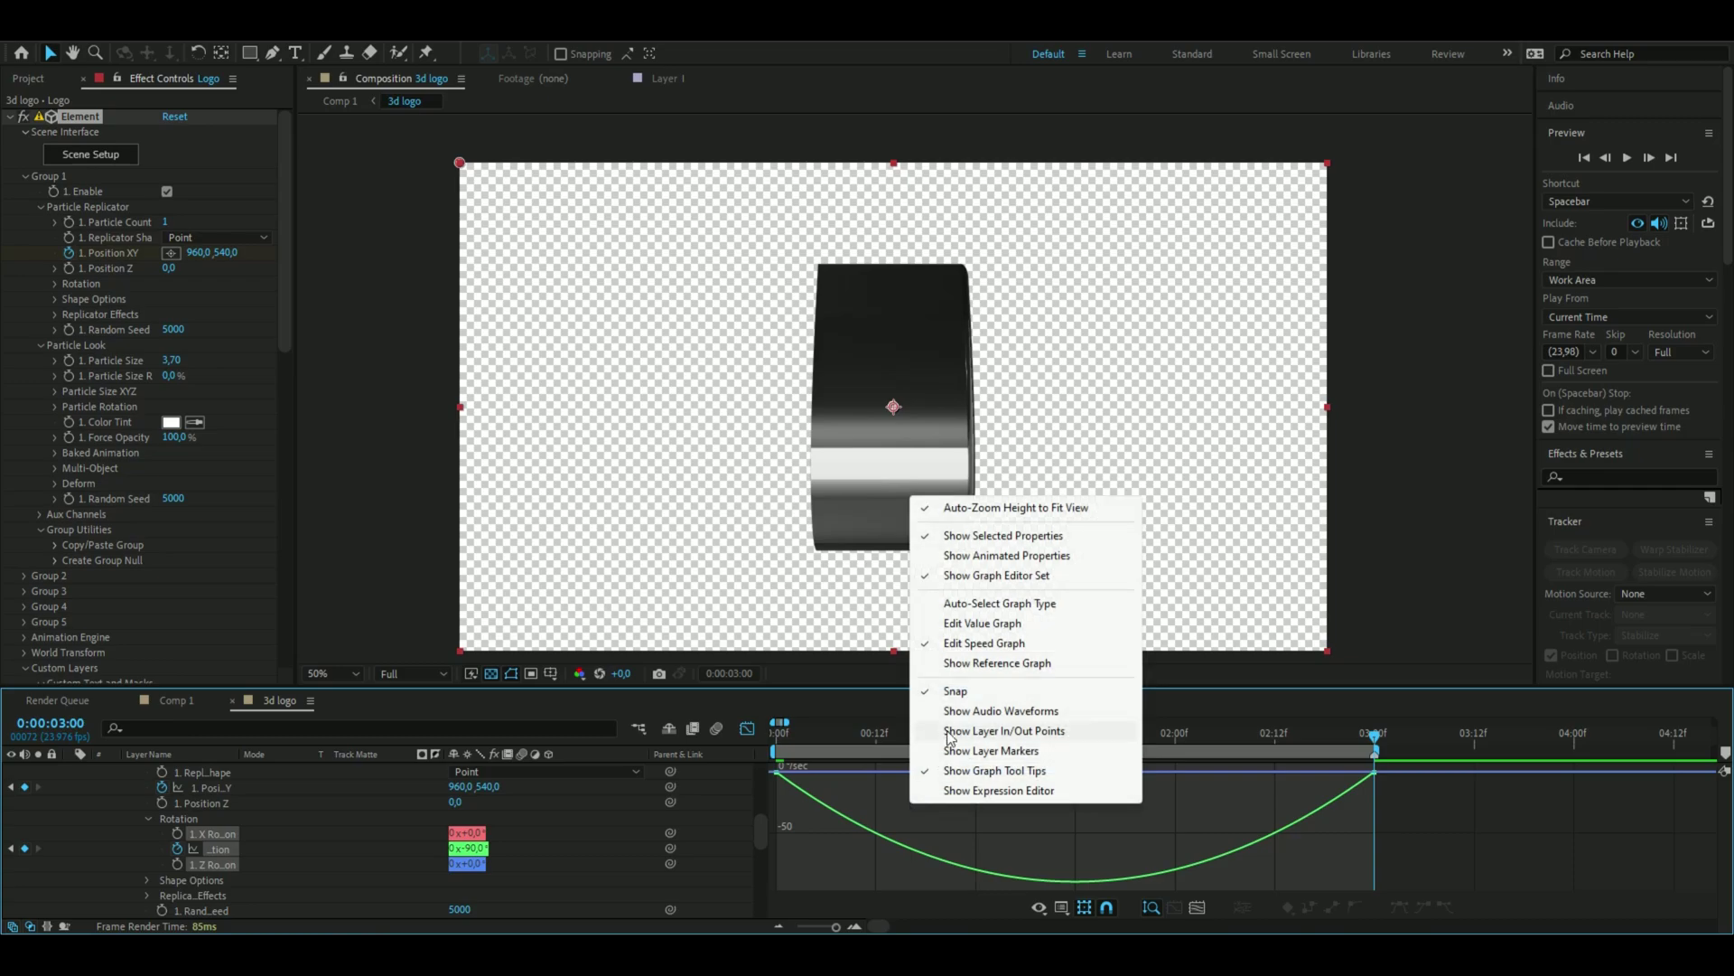
{"action": "left_click", "coordinate": [992, 622]}
{"action": "left_click", "coordinate": [962, 784]}
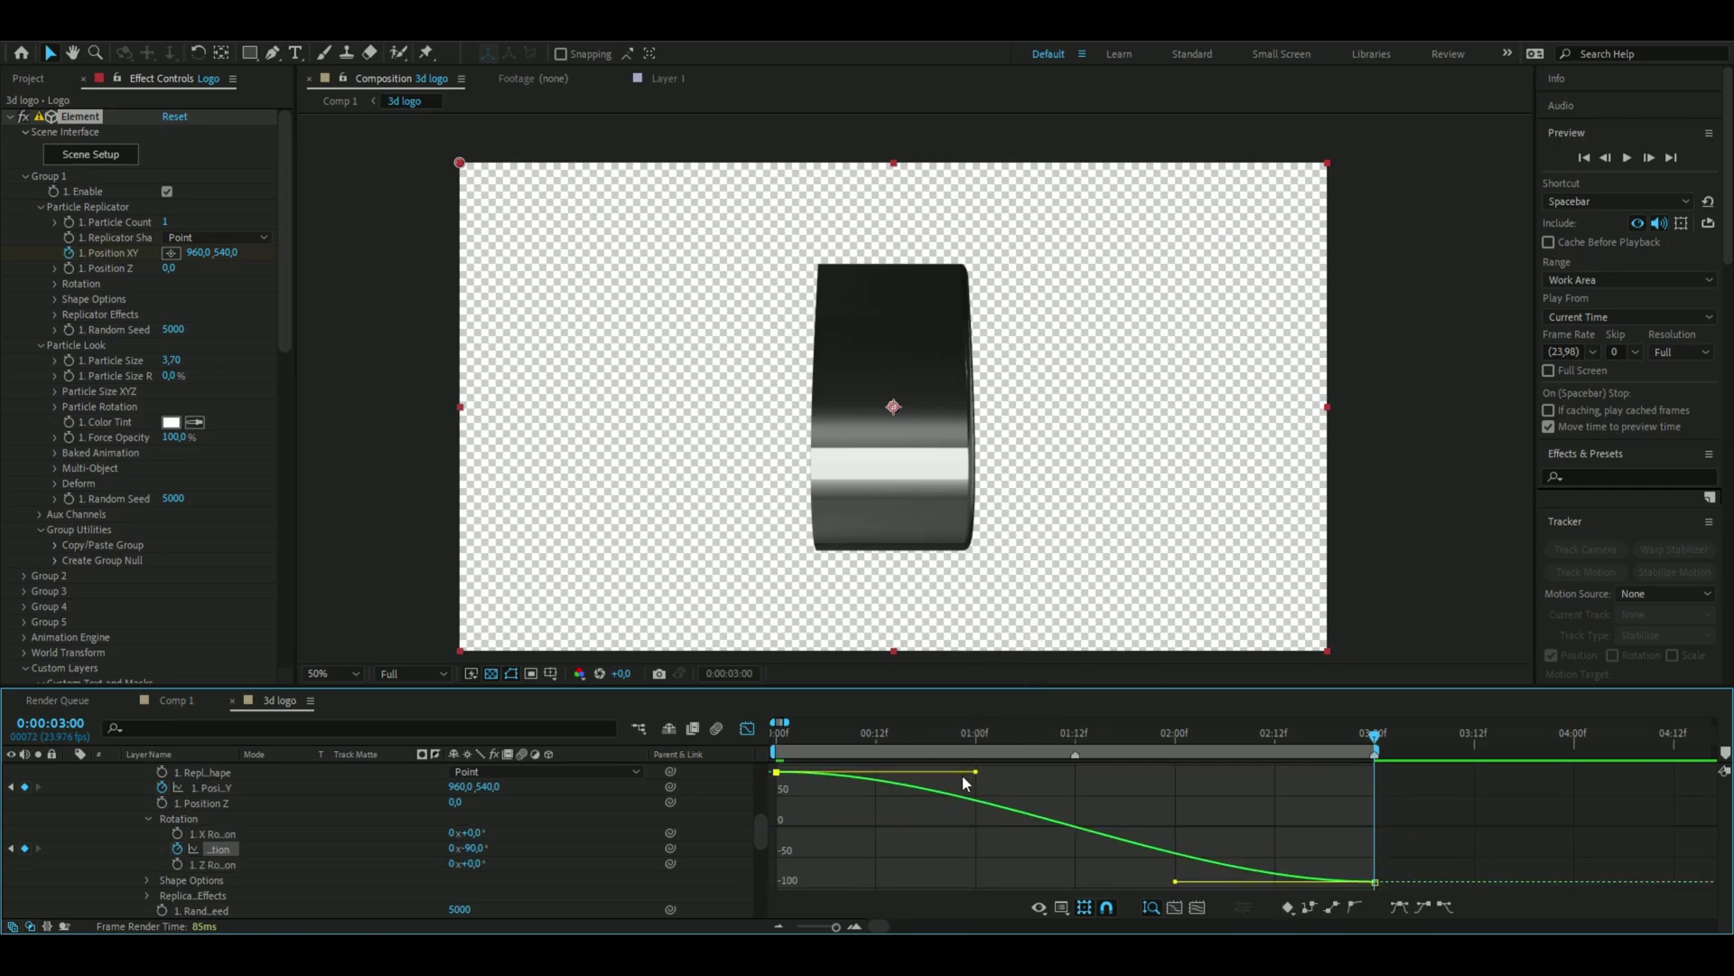
Bend the Y Rotation value curve to be steep at both ends and nearly flat in the middle, and preview the spin
{"action": "left_click_drag", "start_coordinate": [976, 771], "coordinate": [735, 859]}
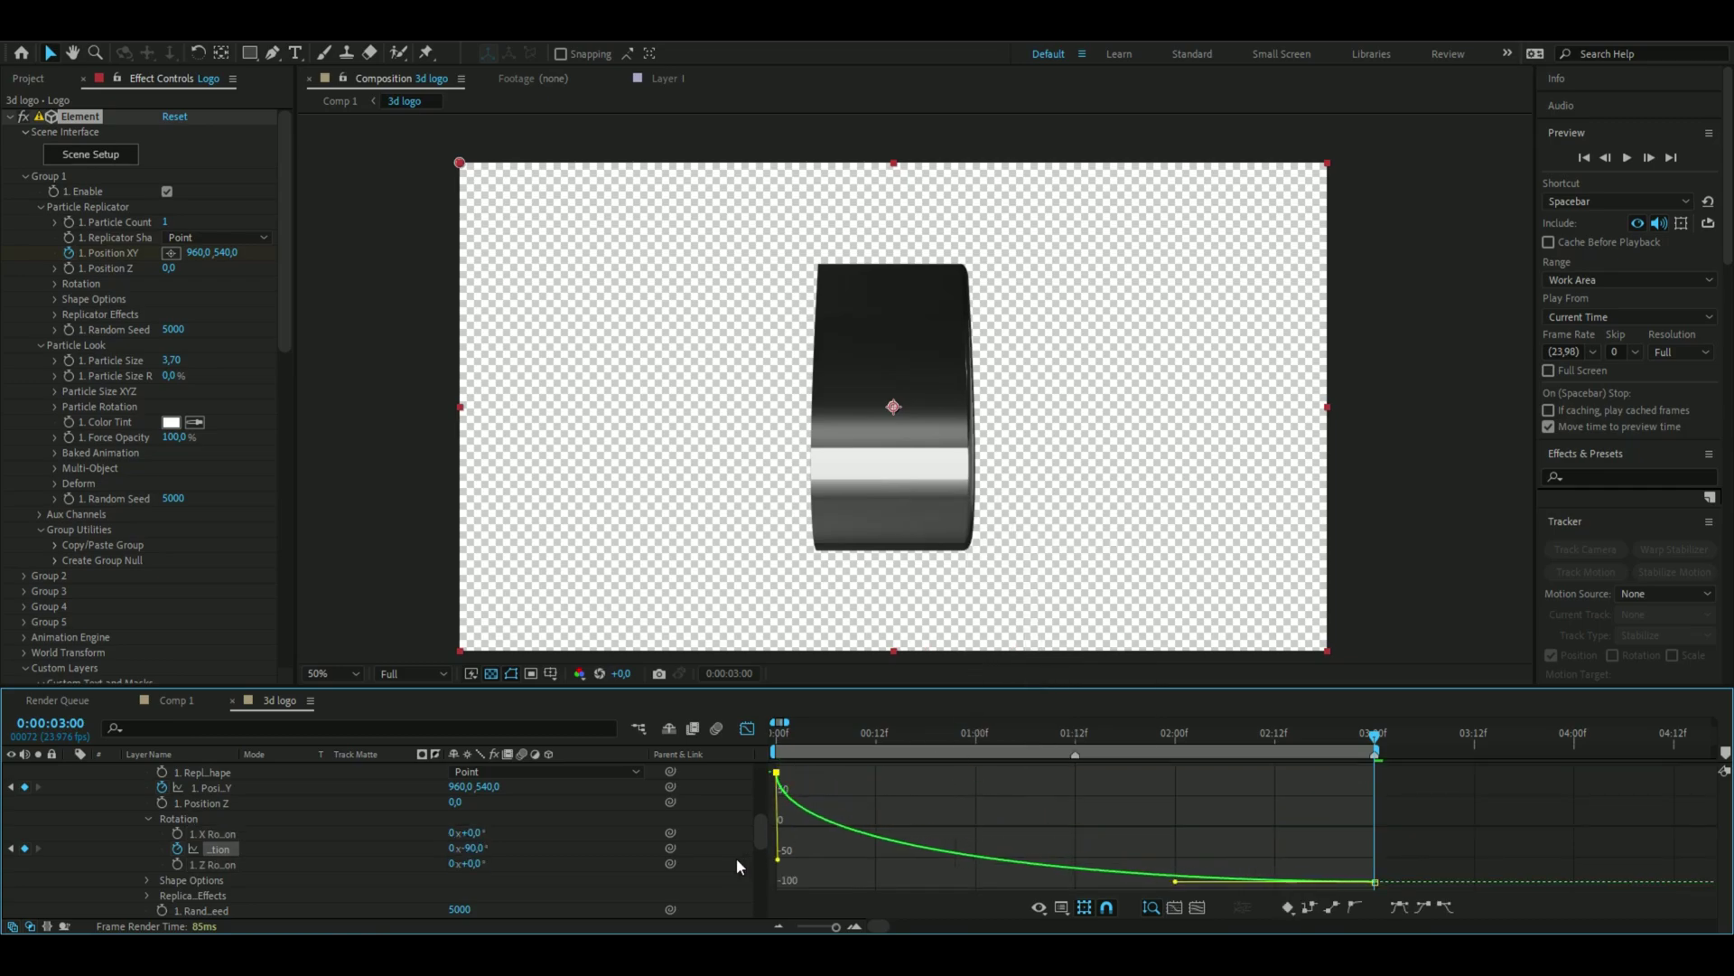
{"action": "left_click_drag", "start_coordinate": [1175, 881], "coordinate": [1402, 794]}
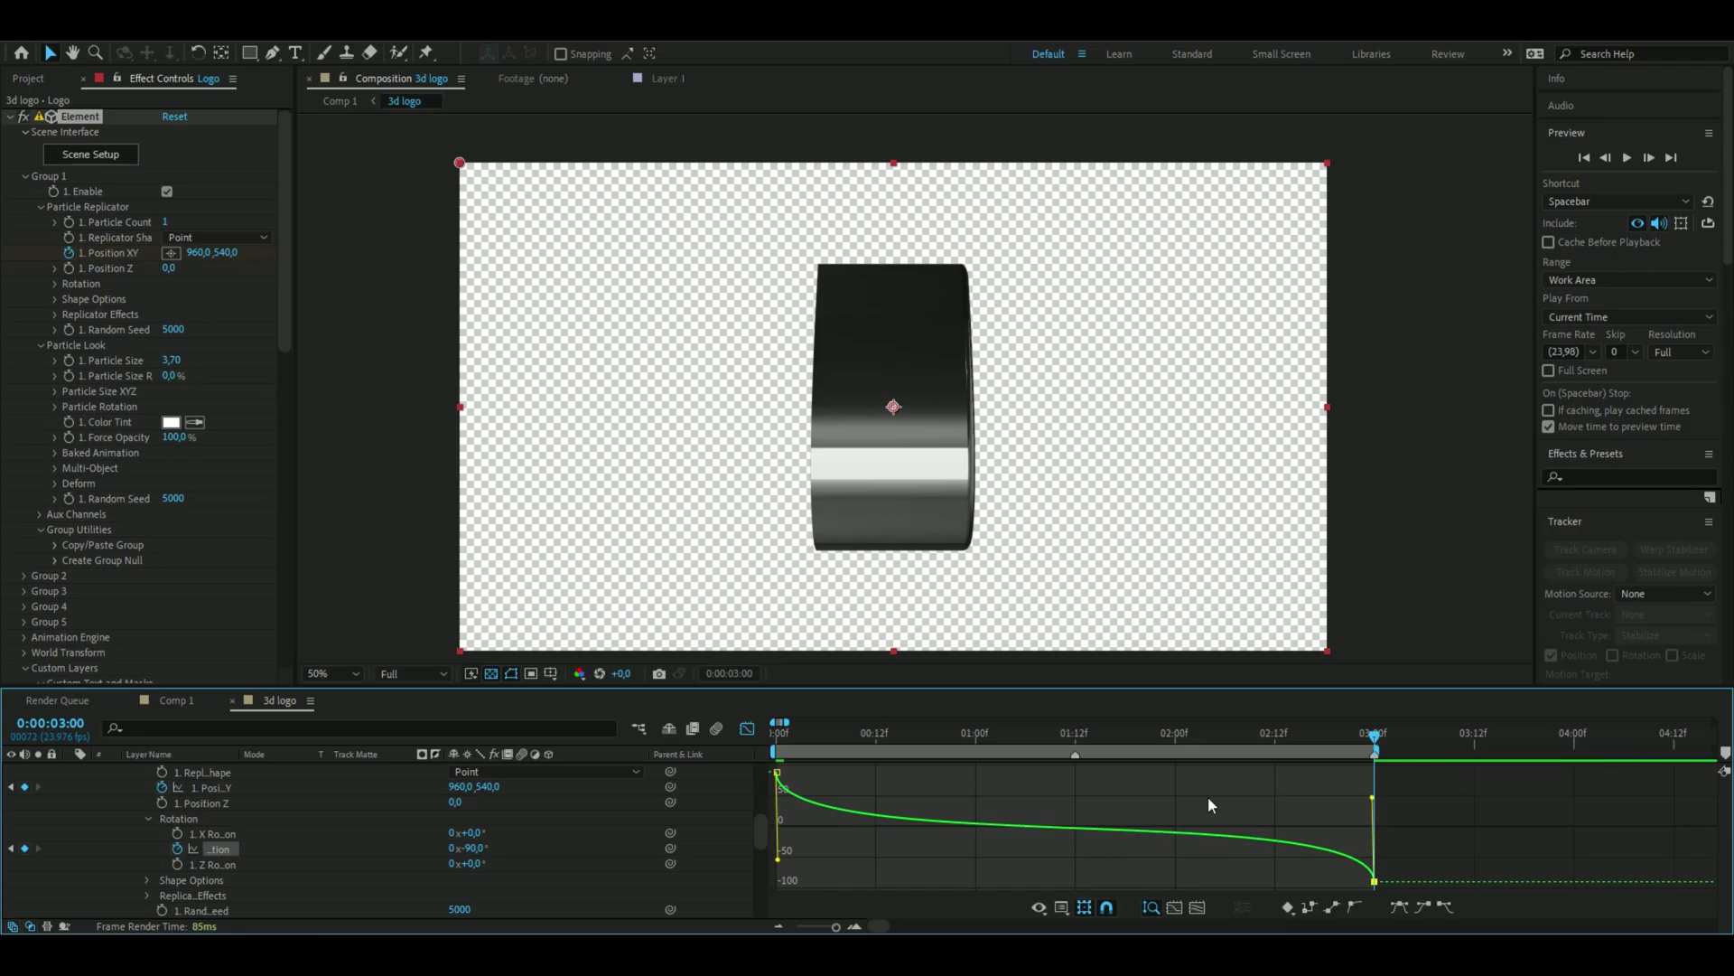
{"action": "left_click_drag", "start_coordinate": [1375, 739], "coordinate": [1414, 784]}
{"action": "key", "text": "space"}
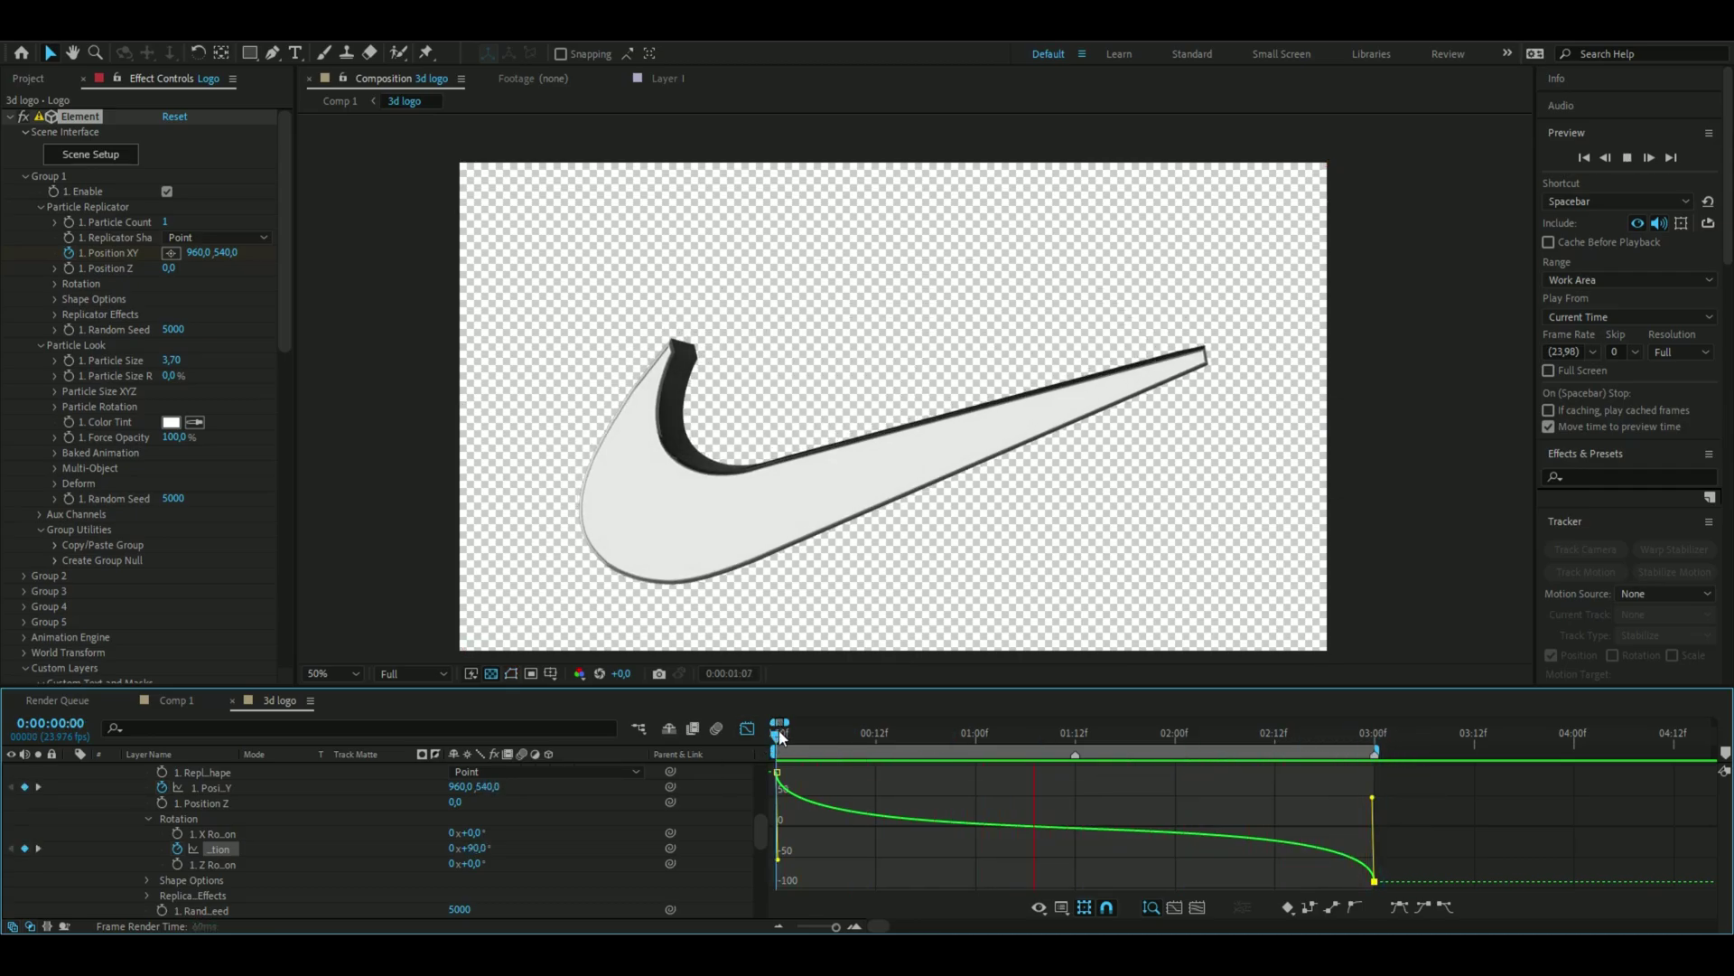
{"action": "left_click", "coordinate": [792, 735]}
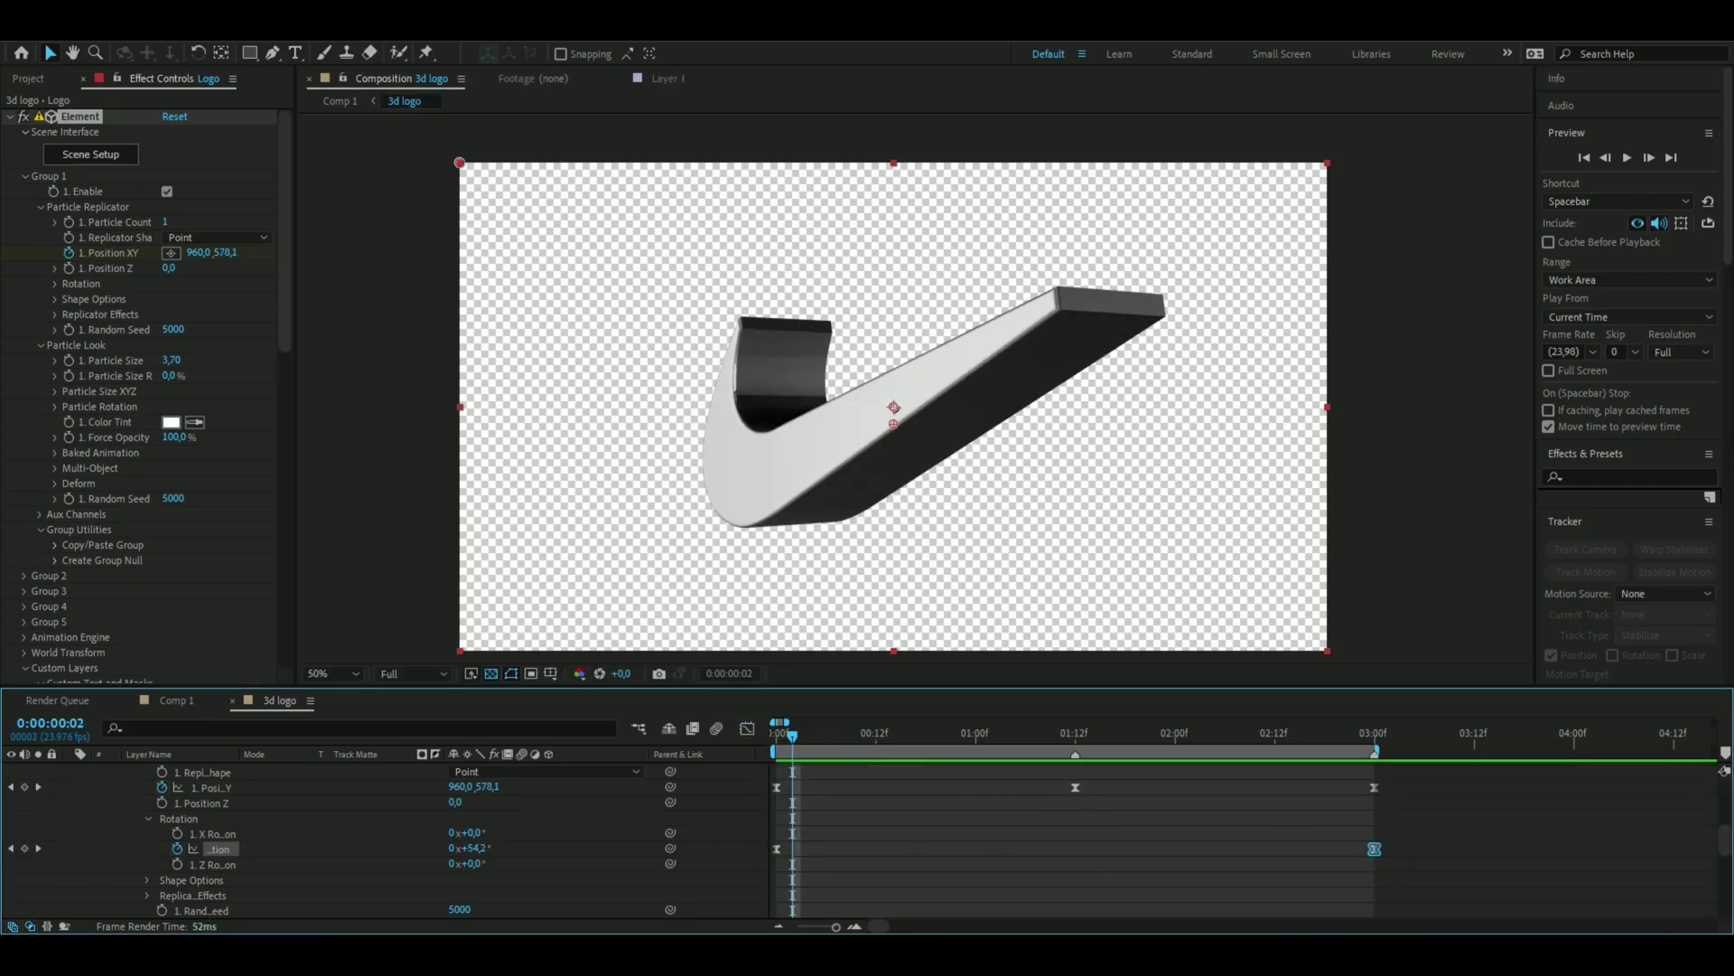
Add a Particle Size keyframe at 3.70 at 0:00:01:12 in the Logo's Group 1 Particle Look
{"action": "key", "text": "Home"}
{"action": "scroll", "coordinate": [909, 831], "scroll_direction": "down", "scroll_amount": 1}
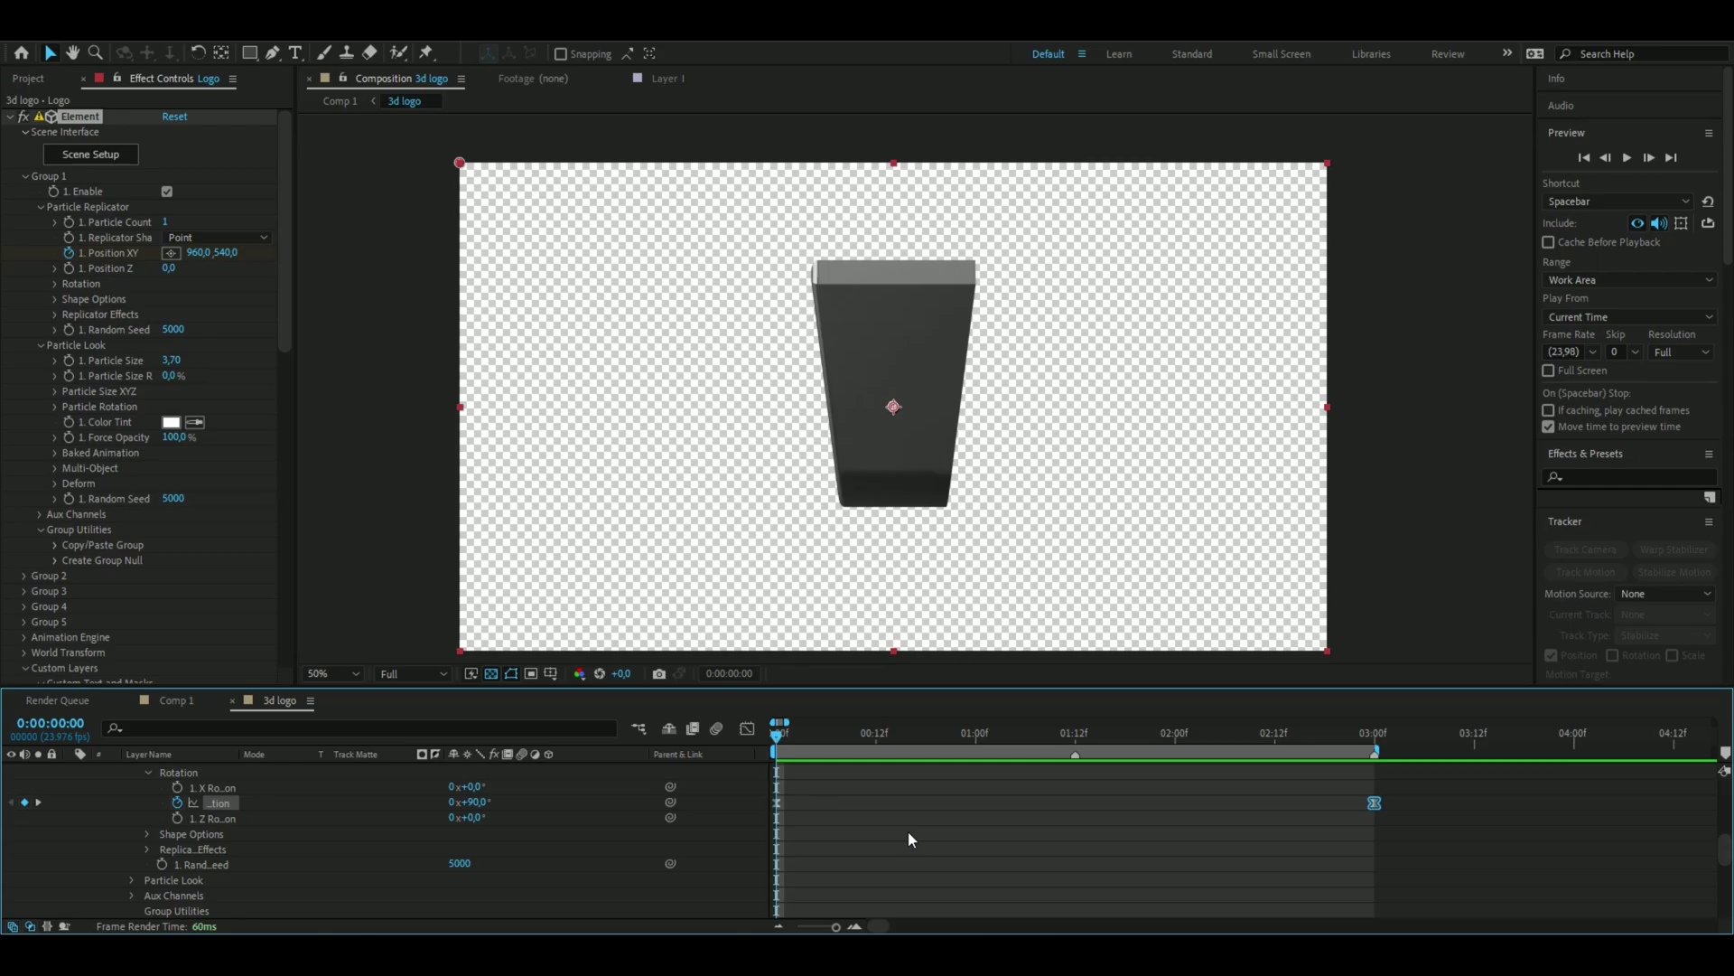
{"action": "left_click", "coordinate": [132, 878]}
{"action": "scroll", "coordinate": [364, 896], "scroll_direction": "down", "scroll_amount": 2}
{"action": "scroll", "coordinate": [885, 741], "scroll_direction": "up", "scroll_amount": 1}
{"action": "left_click", "coordinate": [885, 740]}
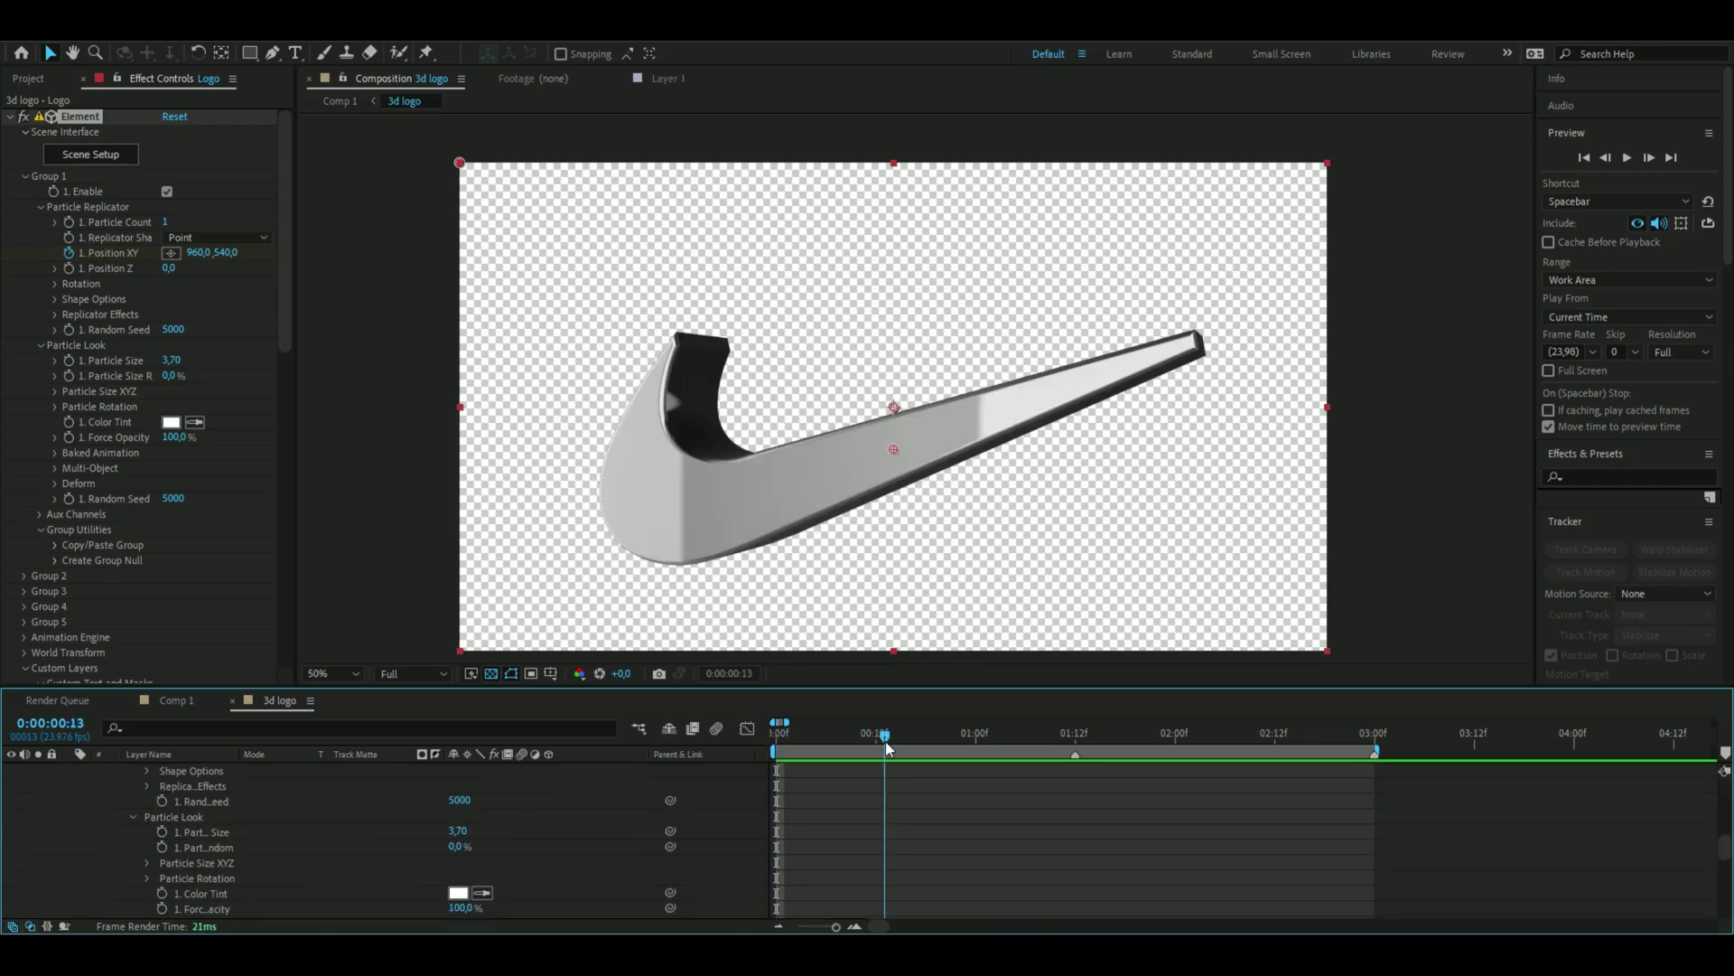
{"action": "left_click_drag", "start_coordinate": [885, 740], "coordinate": [1069, 766]}
{"action": "key", "text": "Page_Down"}
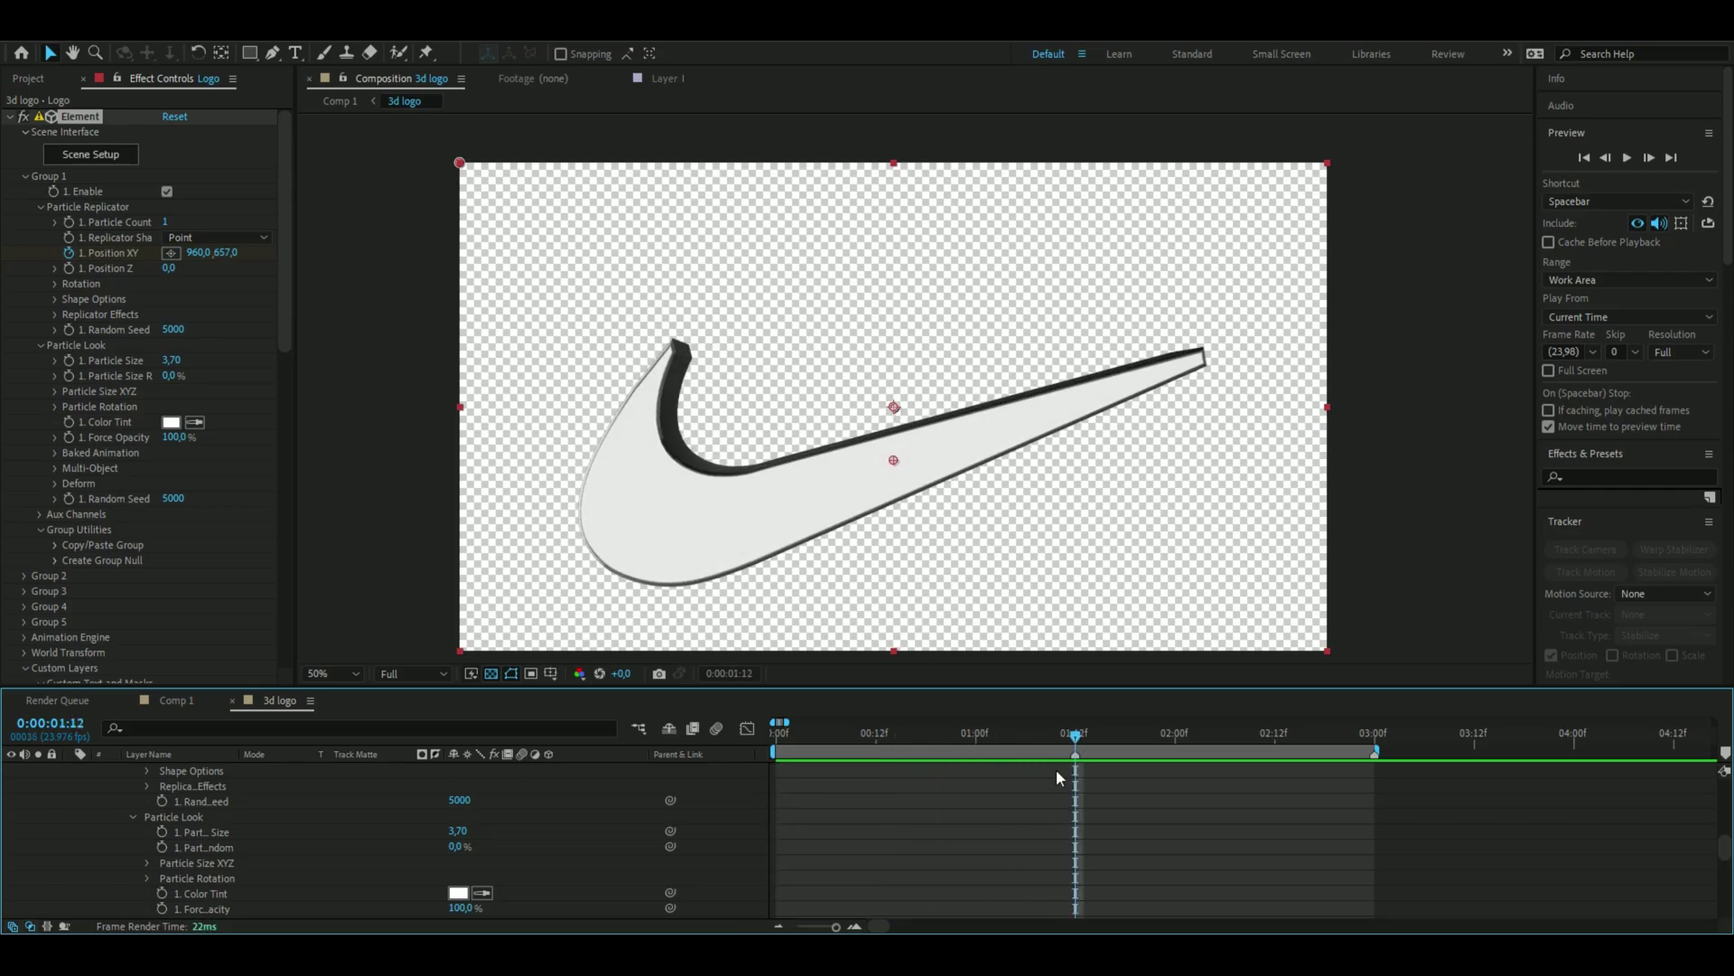
{"action": "left_click", "coordinate": [163, 832]}
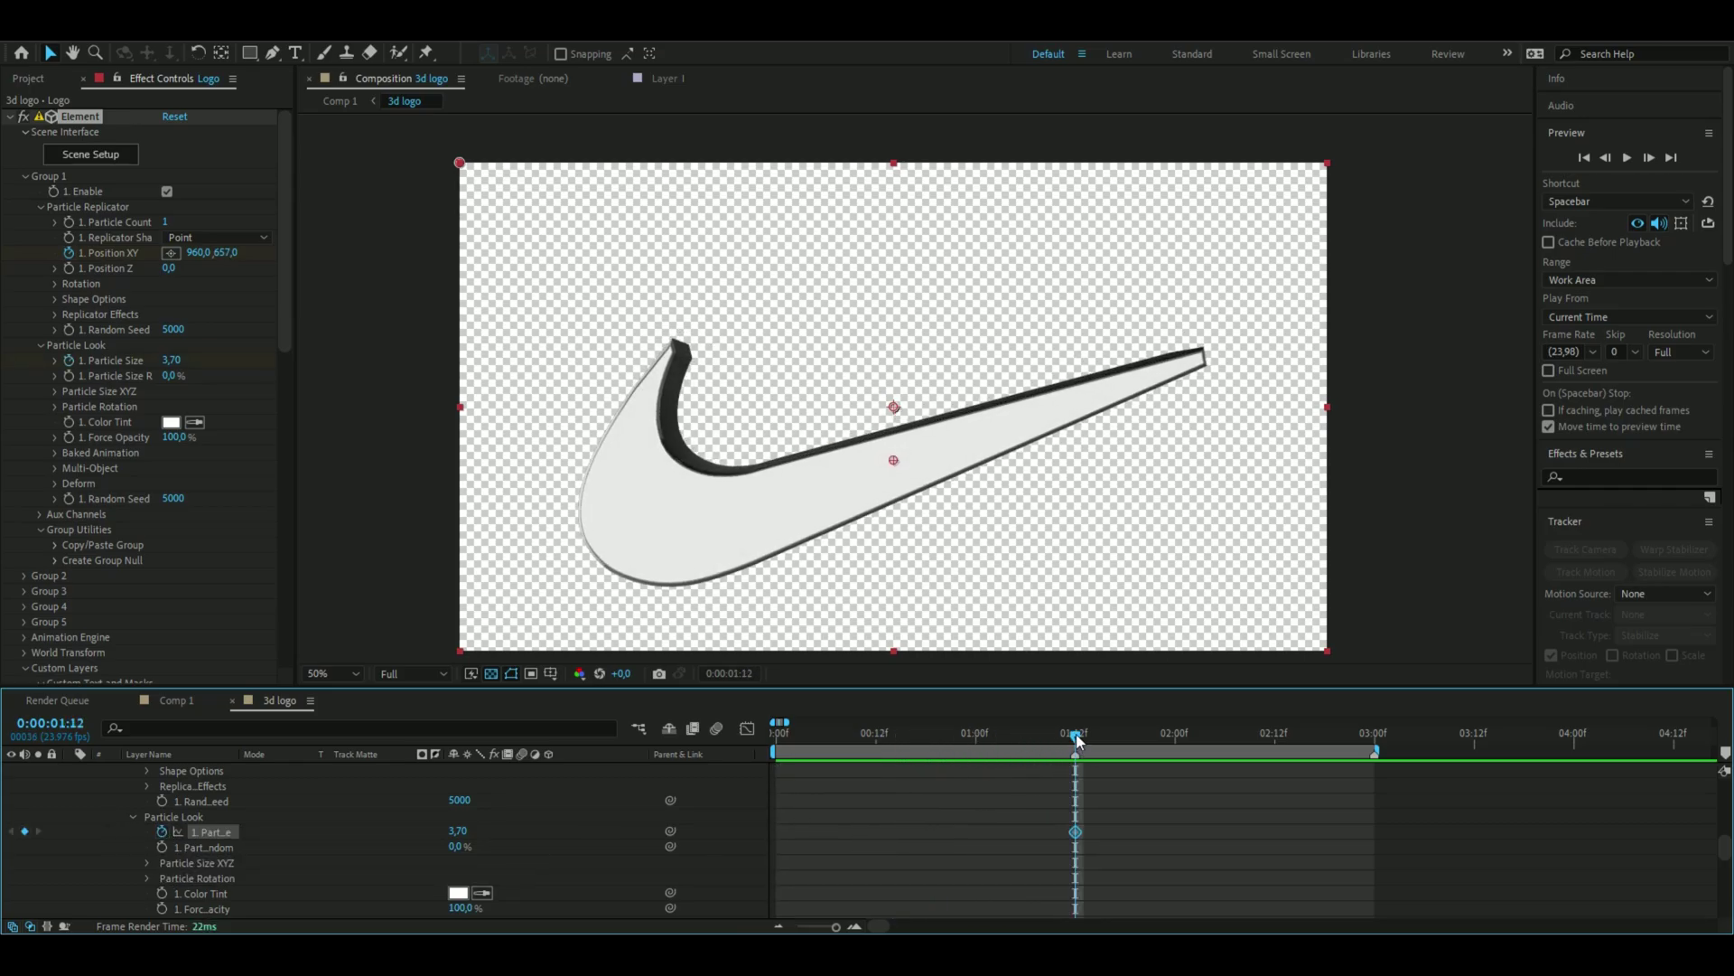
Set the Logo's Particle Size to 0 at 0:00:00:00 and move the playhead to 0:00:03:00
{"action": "key", "text": "Home"}
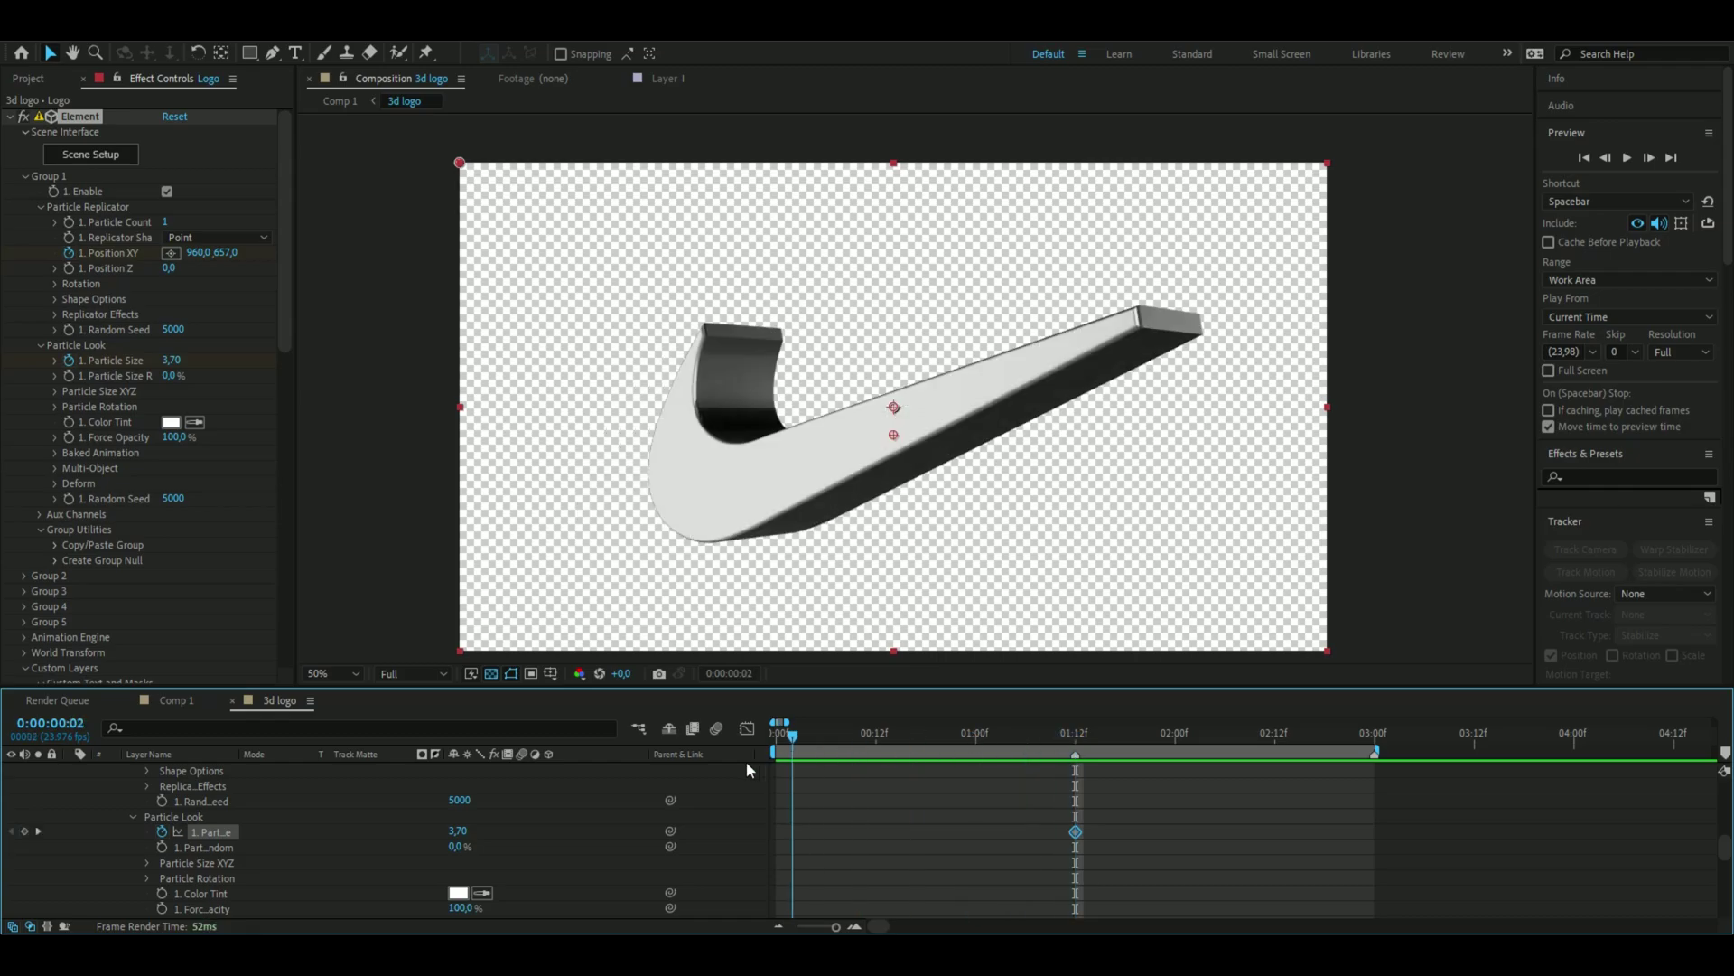
{"action": "right_click", "coordinate": [752, 761]}
{"action": "left_click", "coordinate": [777, 735]}
{"action": "left_click", "coordinate": [458, 830]}
{"action": "key", "text": "BackSpace"}
{"action": "type", "text": "0"}
{"action": "key", "text": "Return"}
{"action": "left_click_drag", "start_coordinate": [779, 736], "coordinate": [1377, 786]}
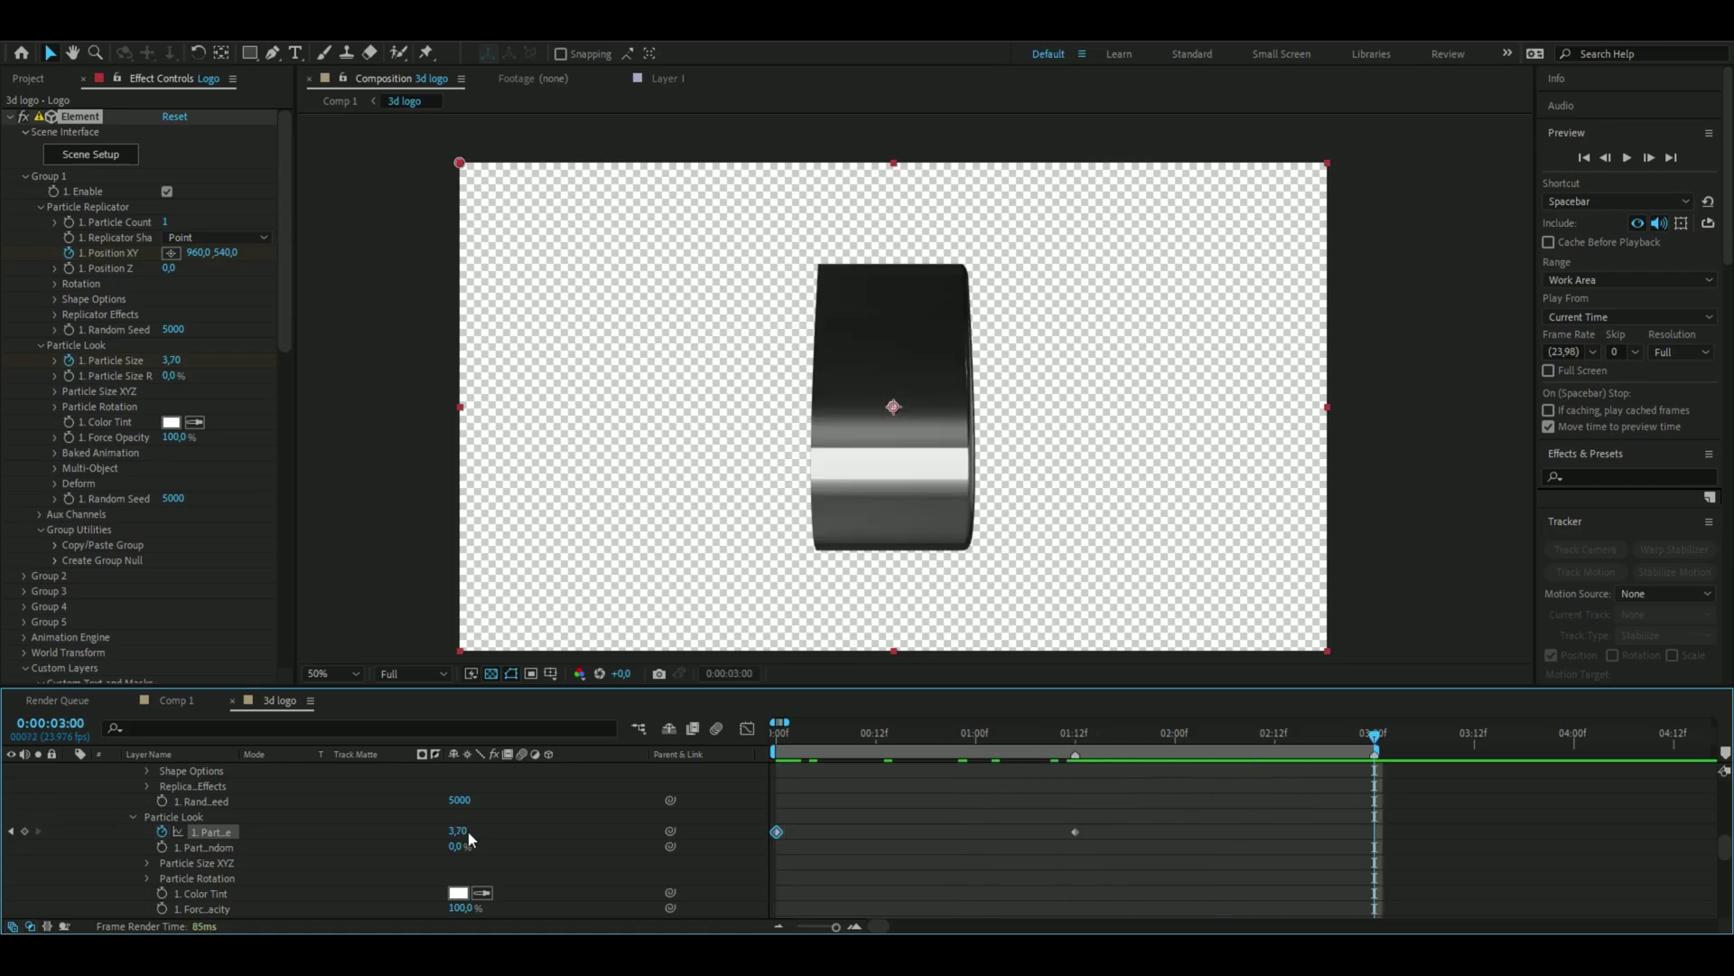
Set the Logo's Particle Size to 0 at 0:00:03:00 and move its middle keyframe to 0:00:01:00
{"action": "left_click", "coordinate": [458, 830]}
{"action": "type", "text": "0"}
{"action": "key", "text": "Return"}
{"action": "left_click_drag", "start_coordinate": [1080, 748], "coordinate": [979, 752]}
{"action": "left_click_drag", "start_coordinate": [1077, 837], "coordinate": [984, 832]}
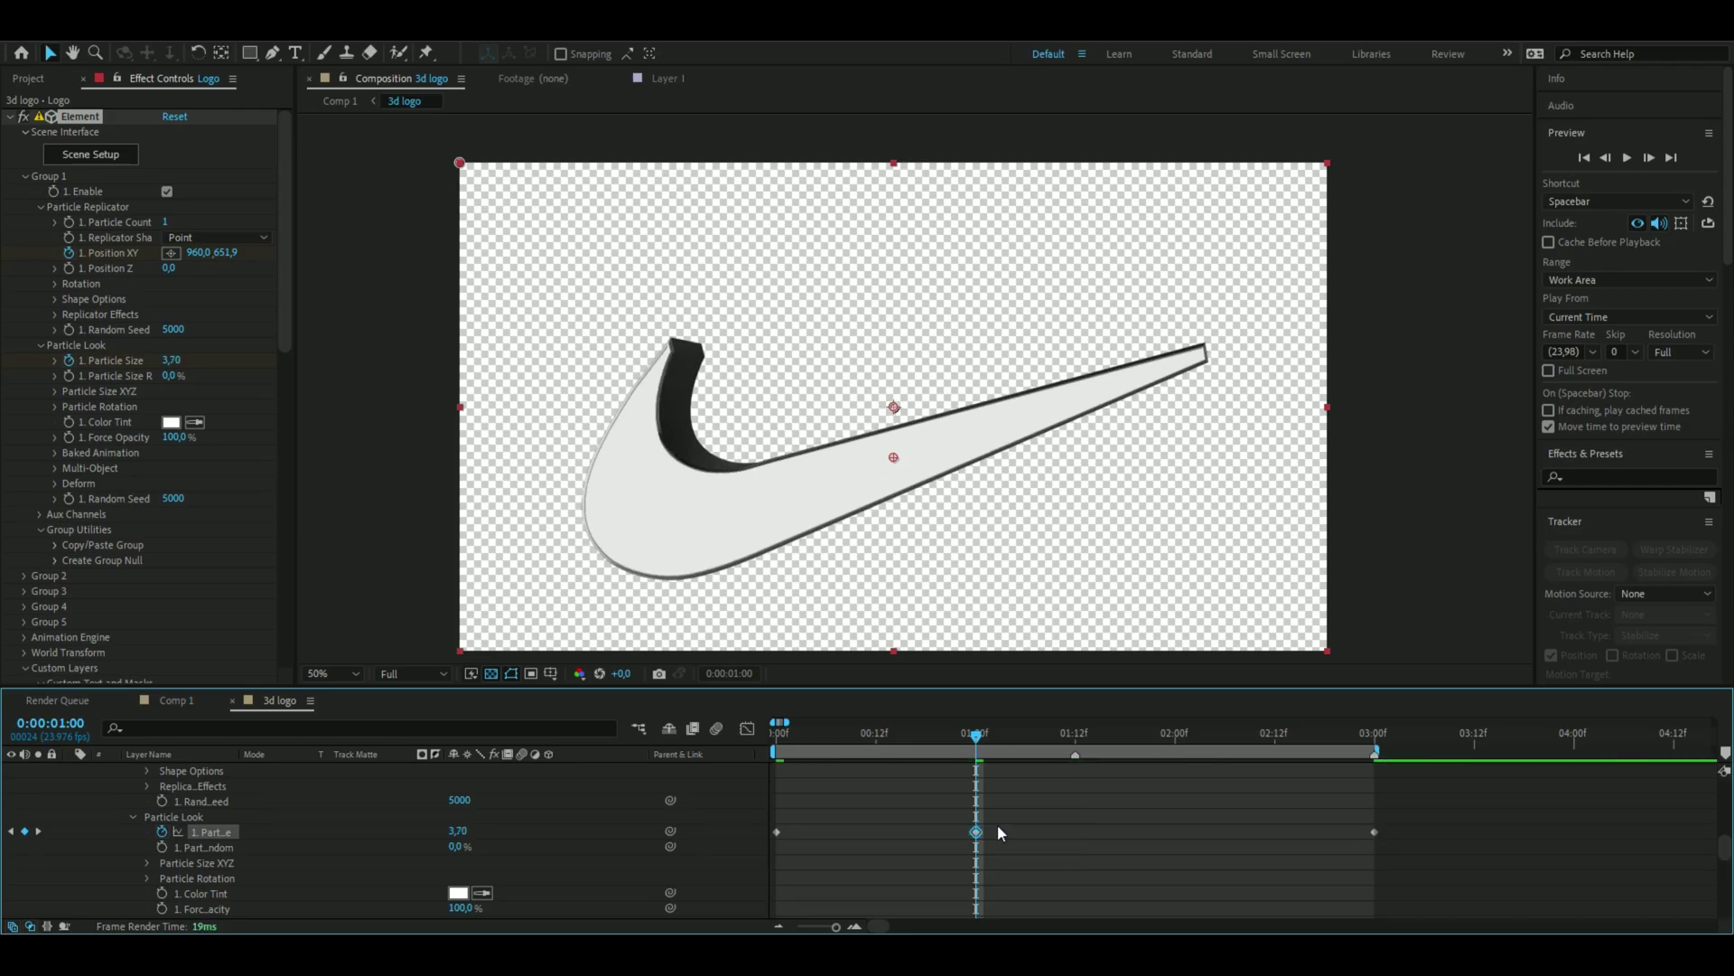
Copy the Logo's 3.70 Particle Size keyframe to 0:00:02:00 and preview the animation from the start
{"action": "left_click_drag", "start_coordinate": [991, 746], "coordinate": [1173, 752]}
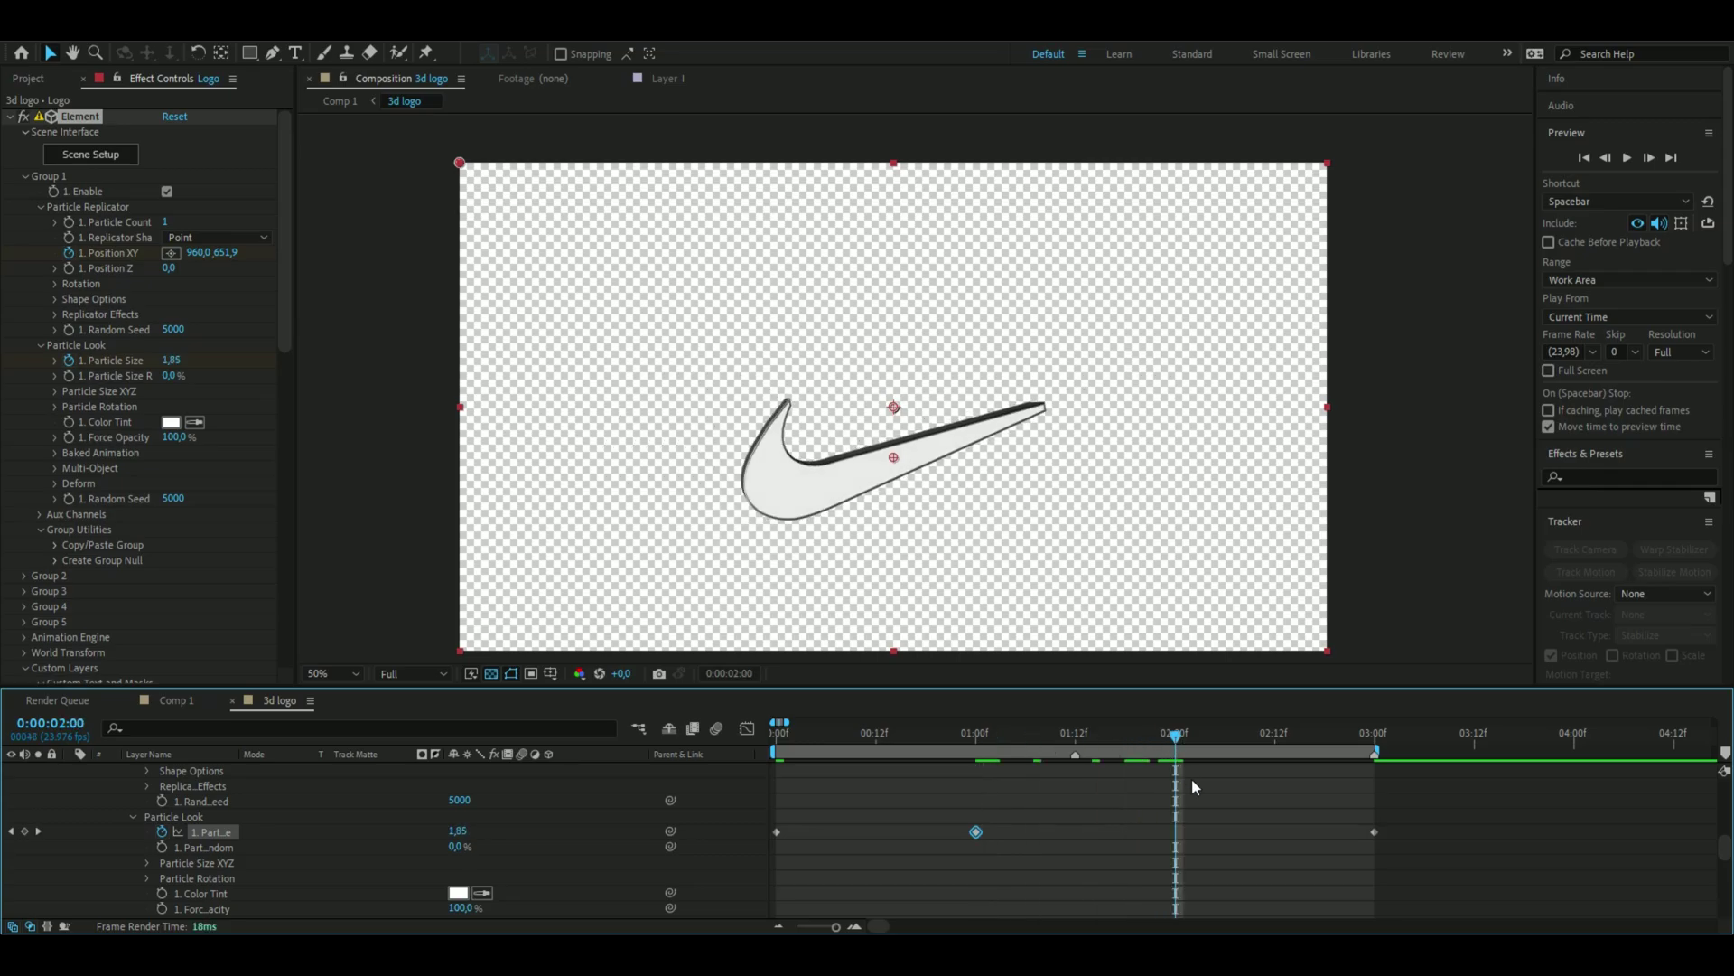
{"action": "key", "text": "ctrl+v"}
{"action": "left_click", "coordinate": [782, 748]}
{"action": "key", "text": "space"}
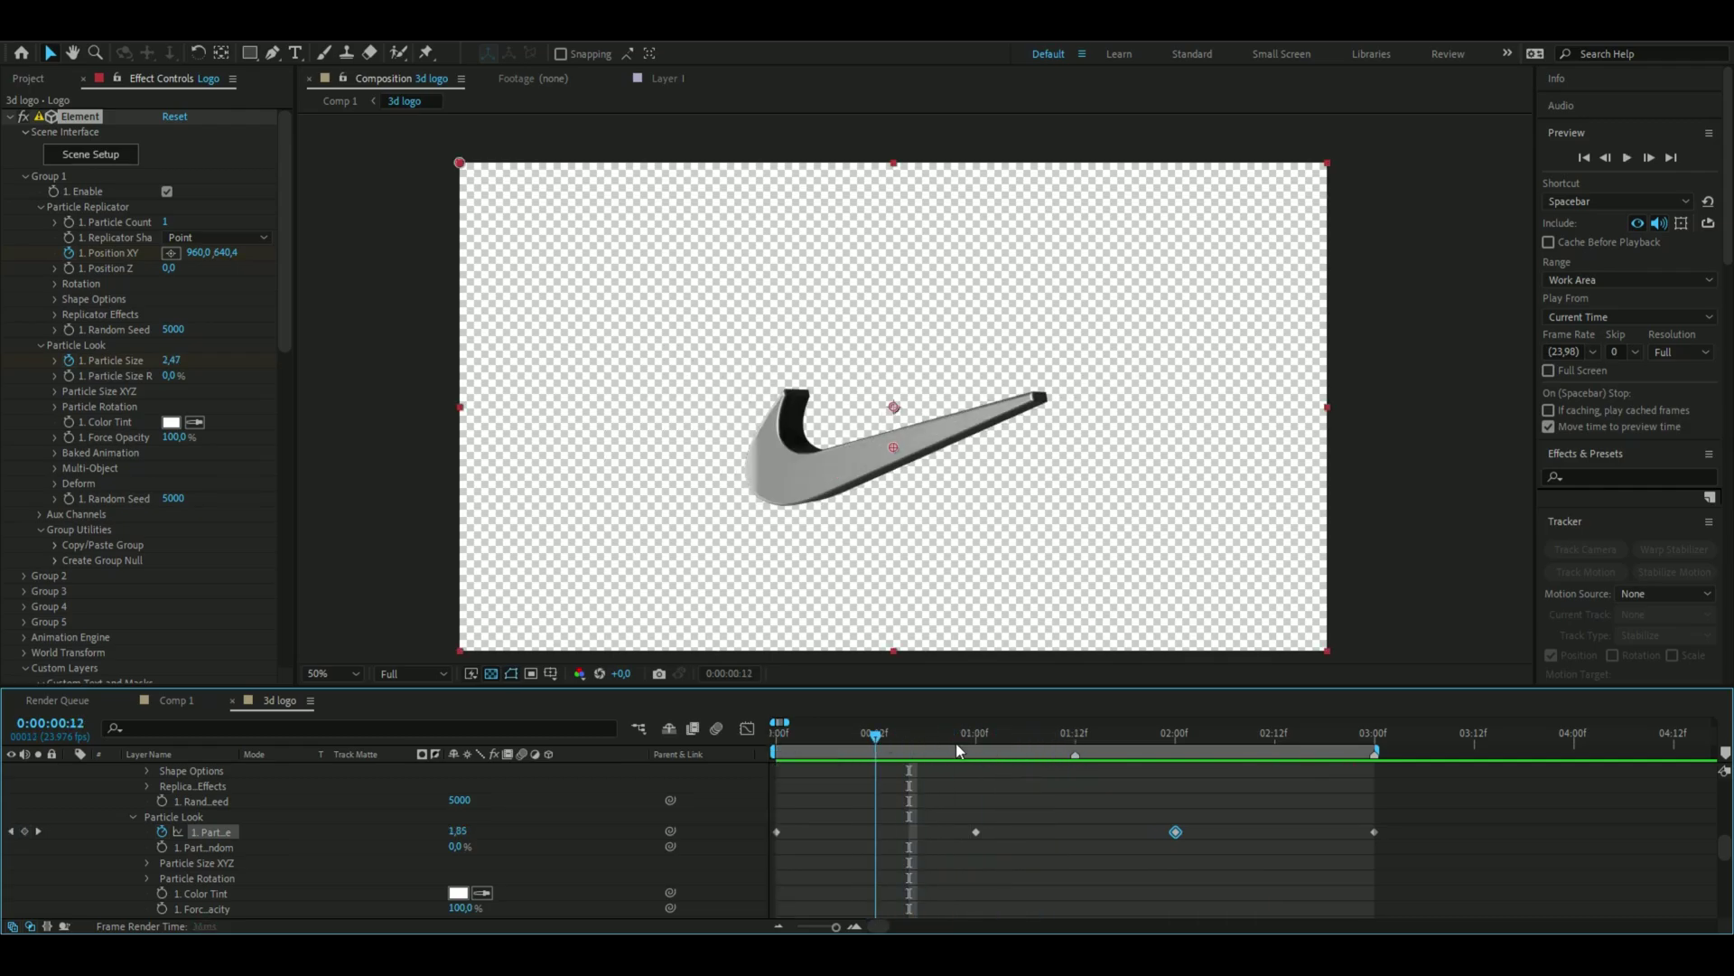
Easy ease all four Particle Size keyframes and display their value curve in the Graph Editor
{"action": "left_click", "coordinate": [1207, 754]}
{"action": "left_click_drag", "start_coordinate": [1403, 828], "coordinate": [774, 834]}
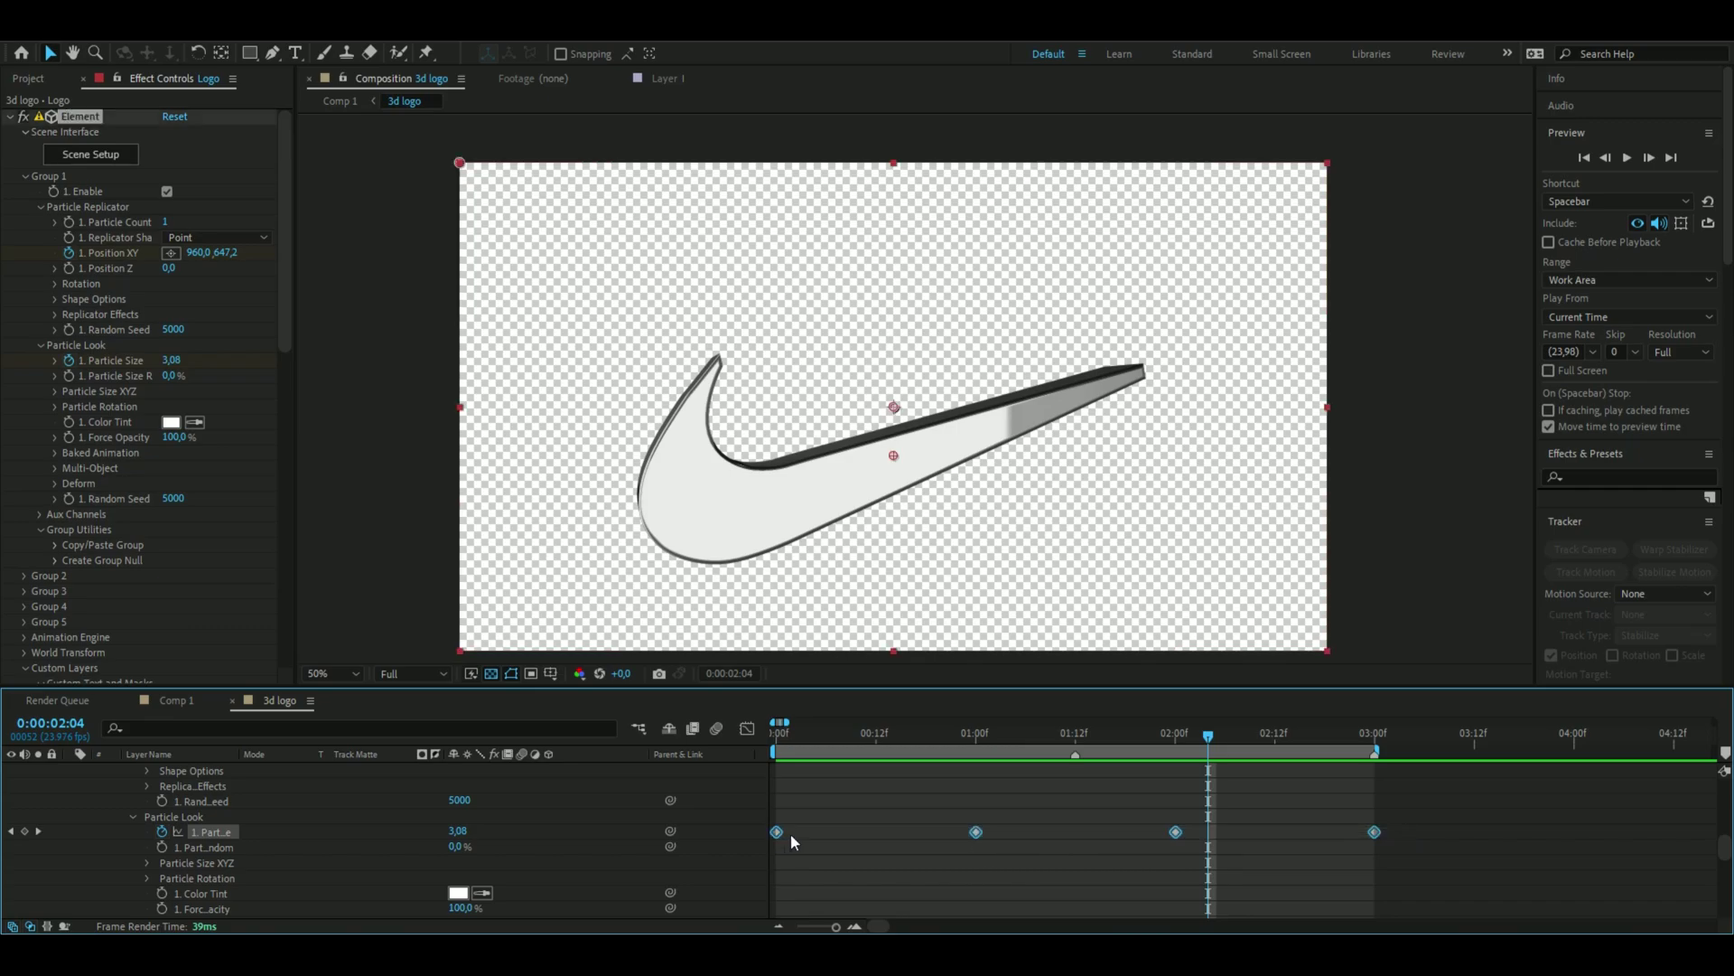
{"action": "key", "text": "F9"}
{"action": "left_click", "coordinate": [748, 729]}
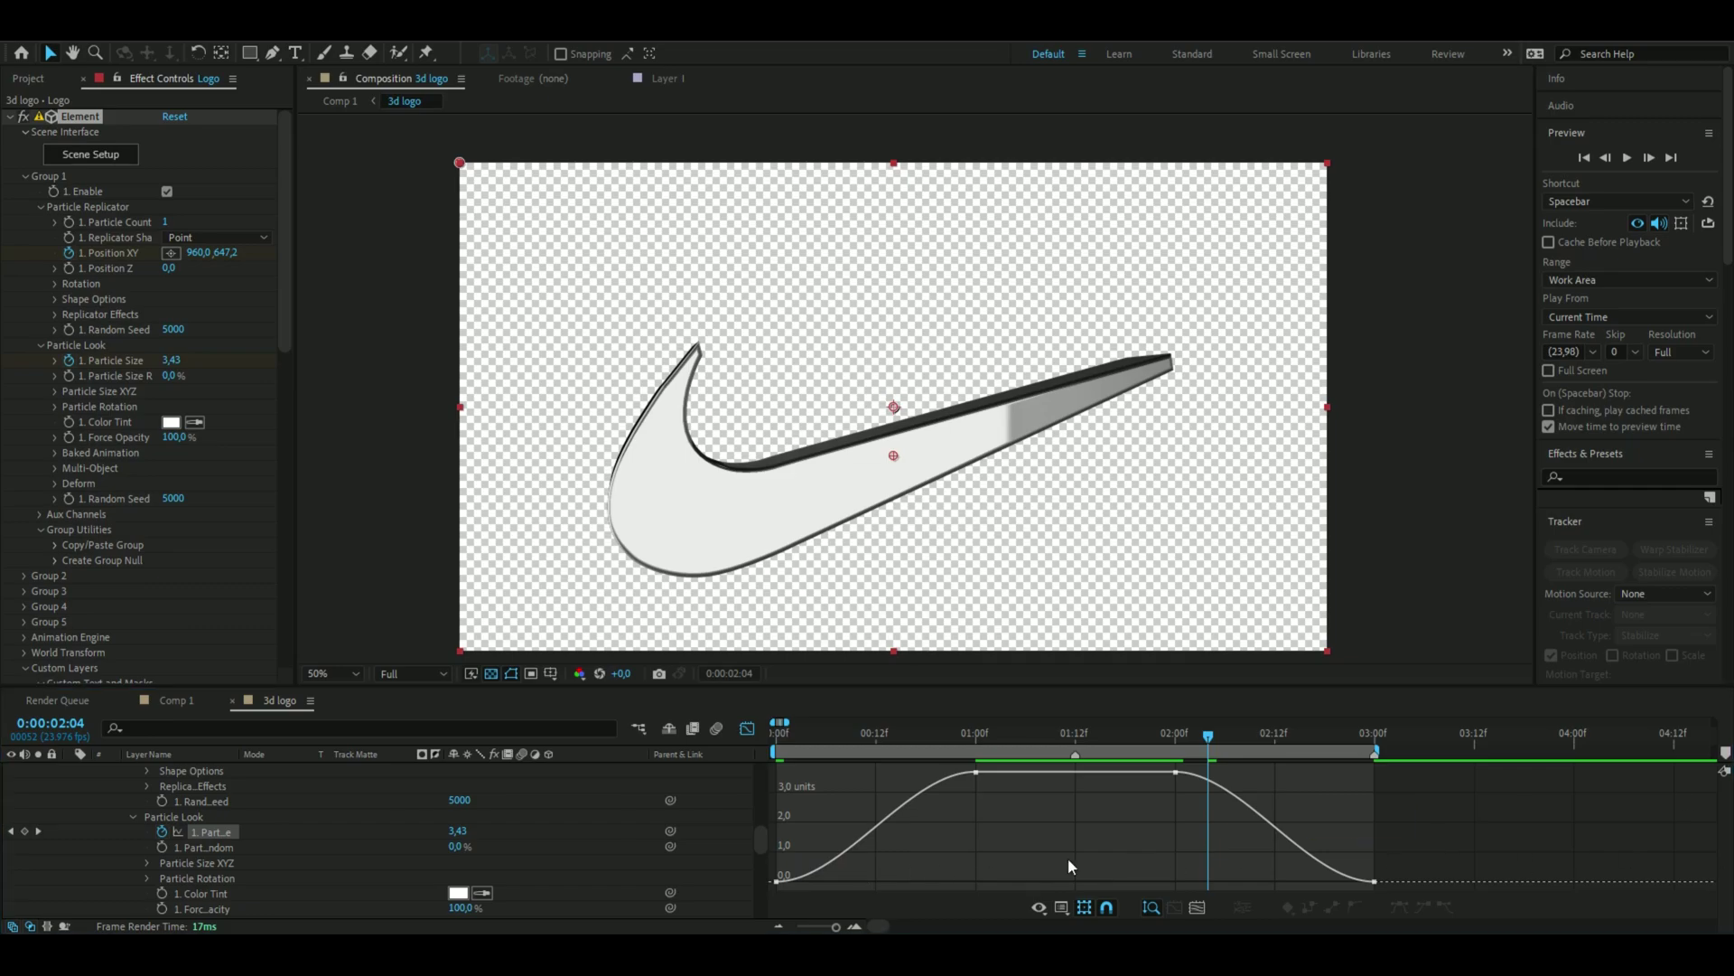
Bend the Particle Size curve to rise steeply at the start and drop sharply at the end, and scrub through the result
{"action": "left_click", "coordinate": [975, 772]}
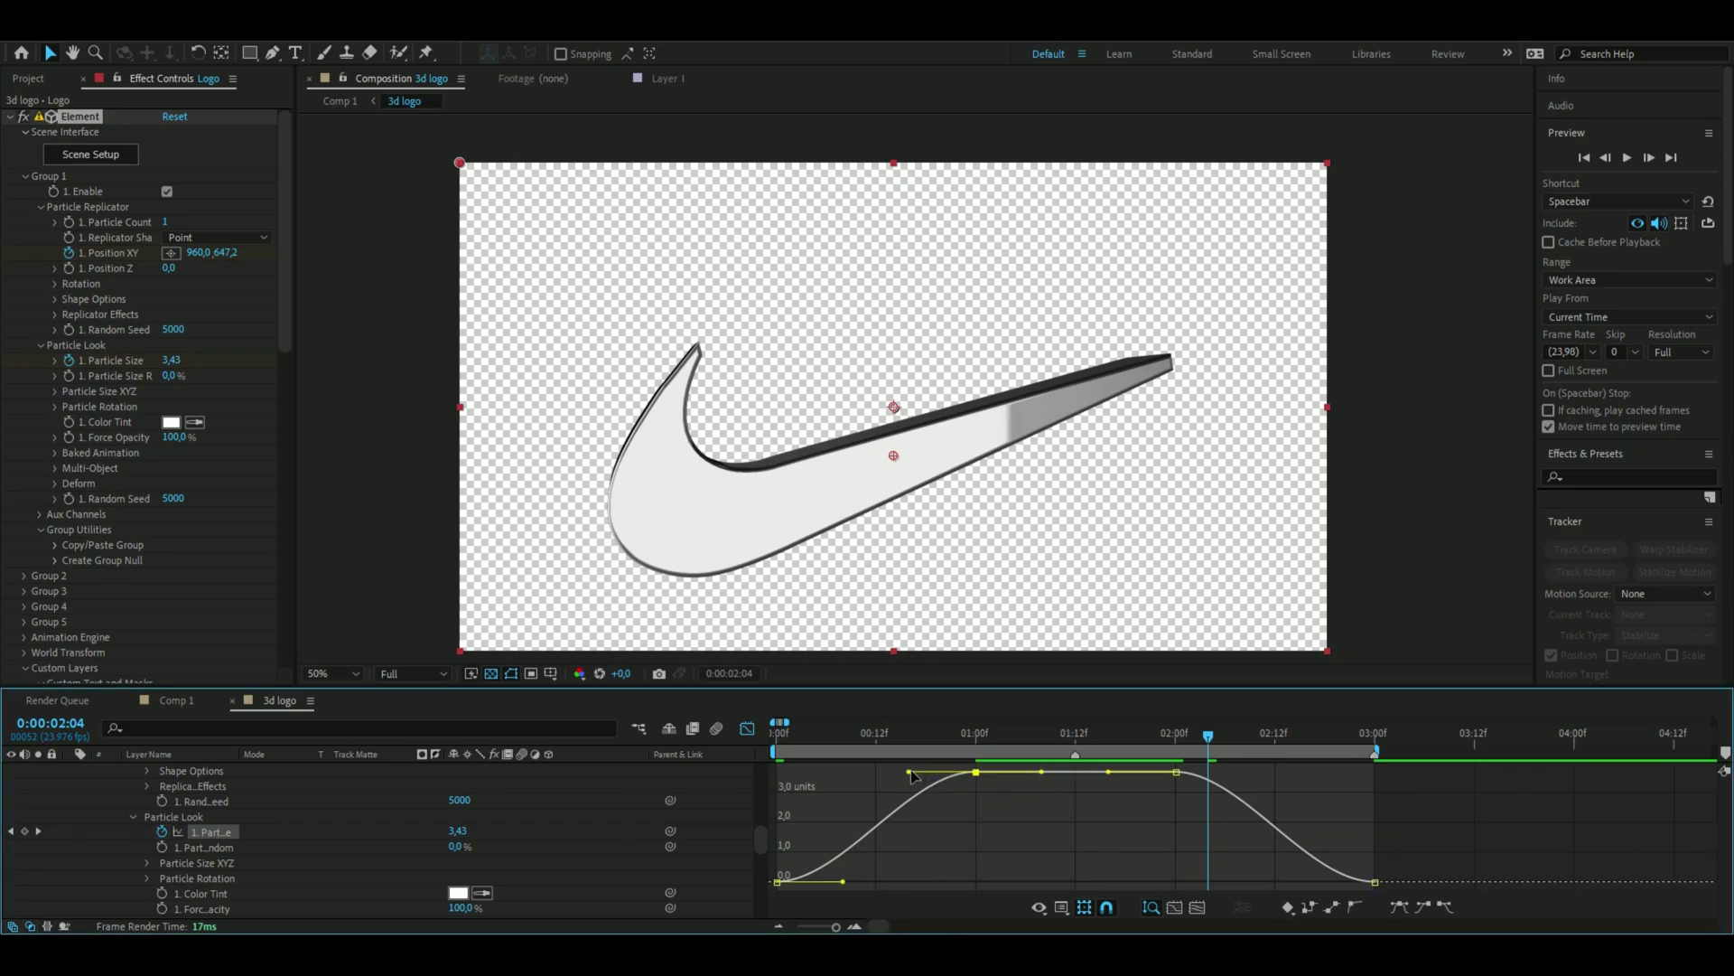
{"action": "left_click_drag", "start_coordinate": [889, 775], "coordinate": [742, 769]}
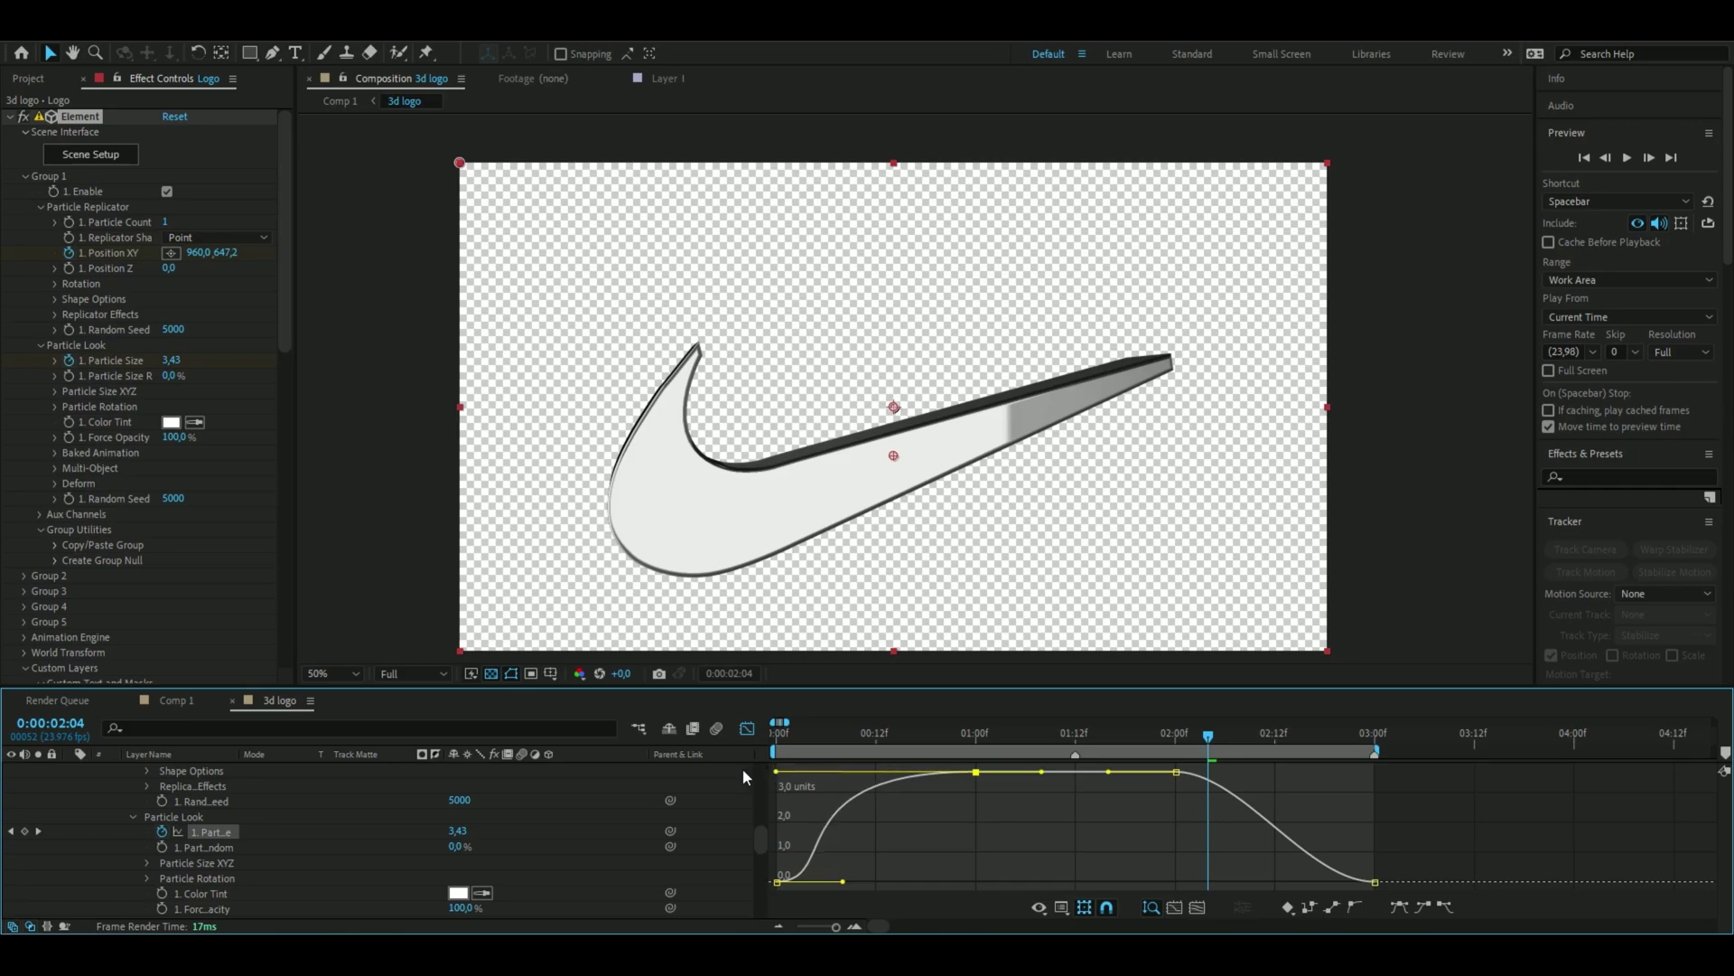
{"action": "left_click", "coordinate": [1233, 797]}
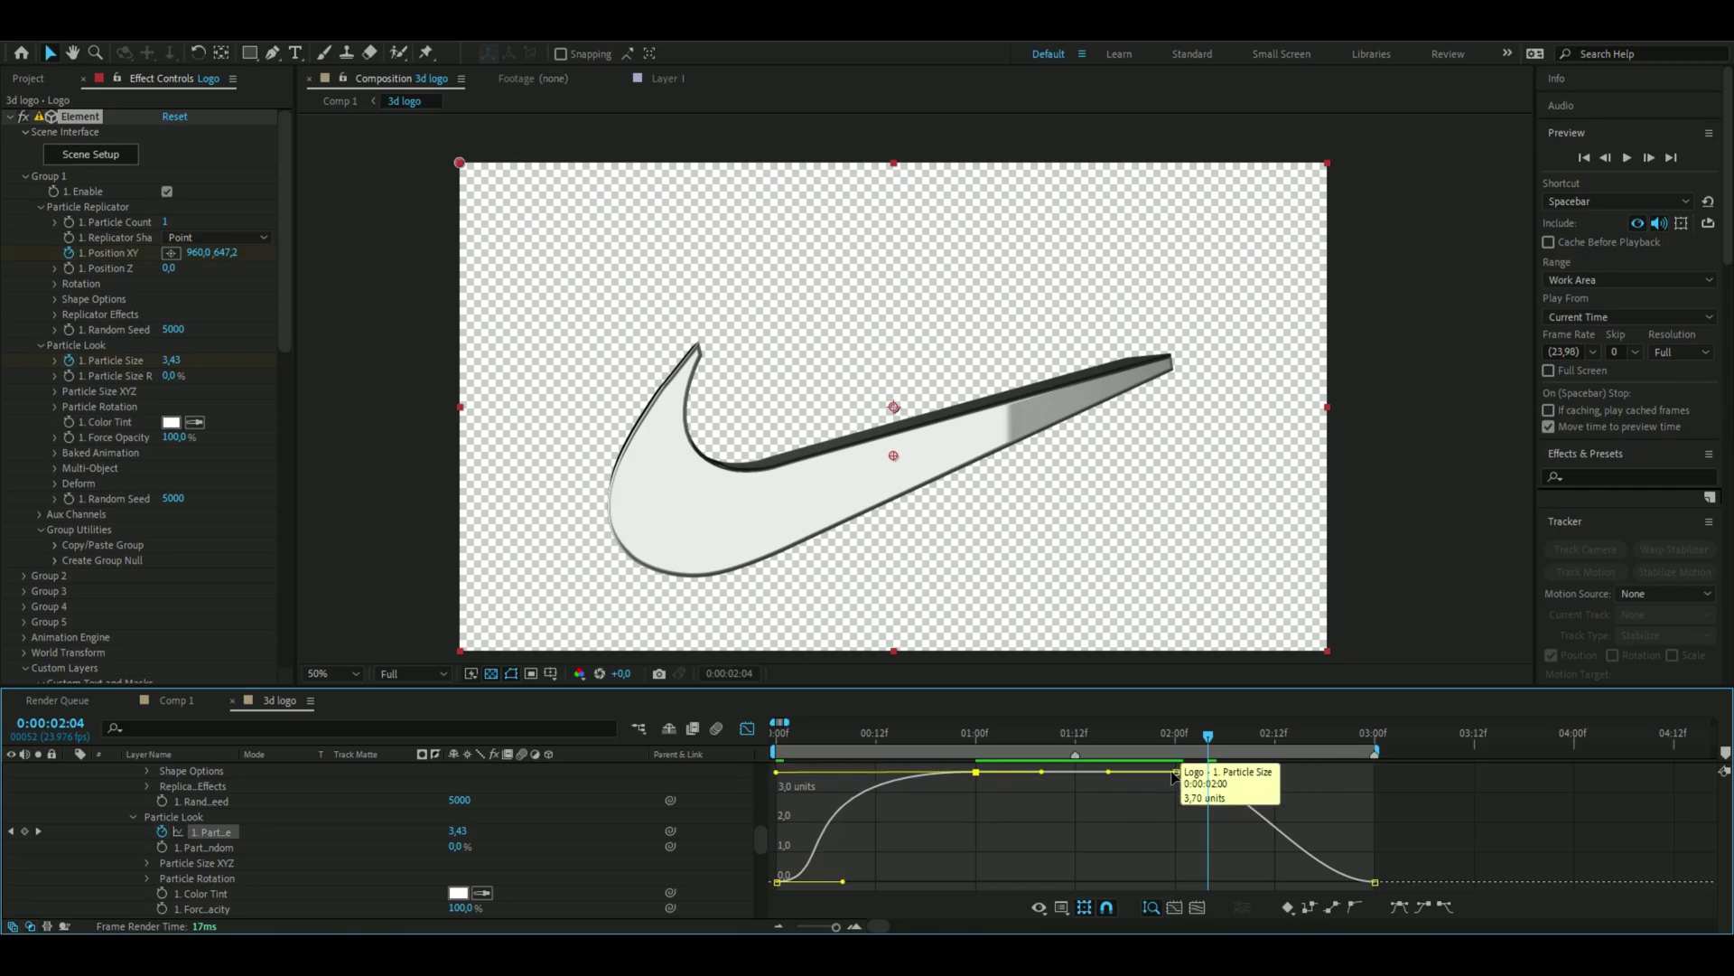
{"action": "left_click_drag", "start_coordinate": [1242, 773], "coordinate": [1436, 772]}
{"action": "left_click_drag", "start_coordinate": [1307, 882], "coordinate": [1374, 881]}
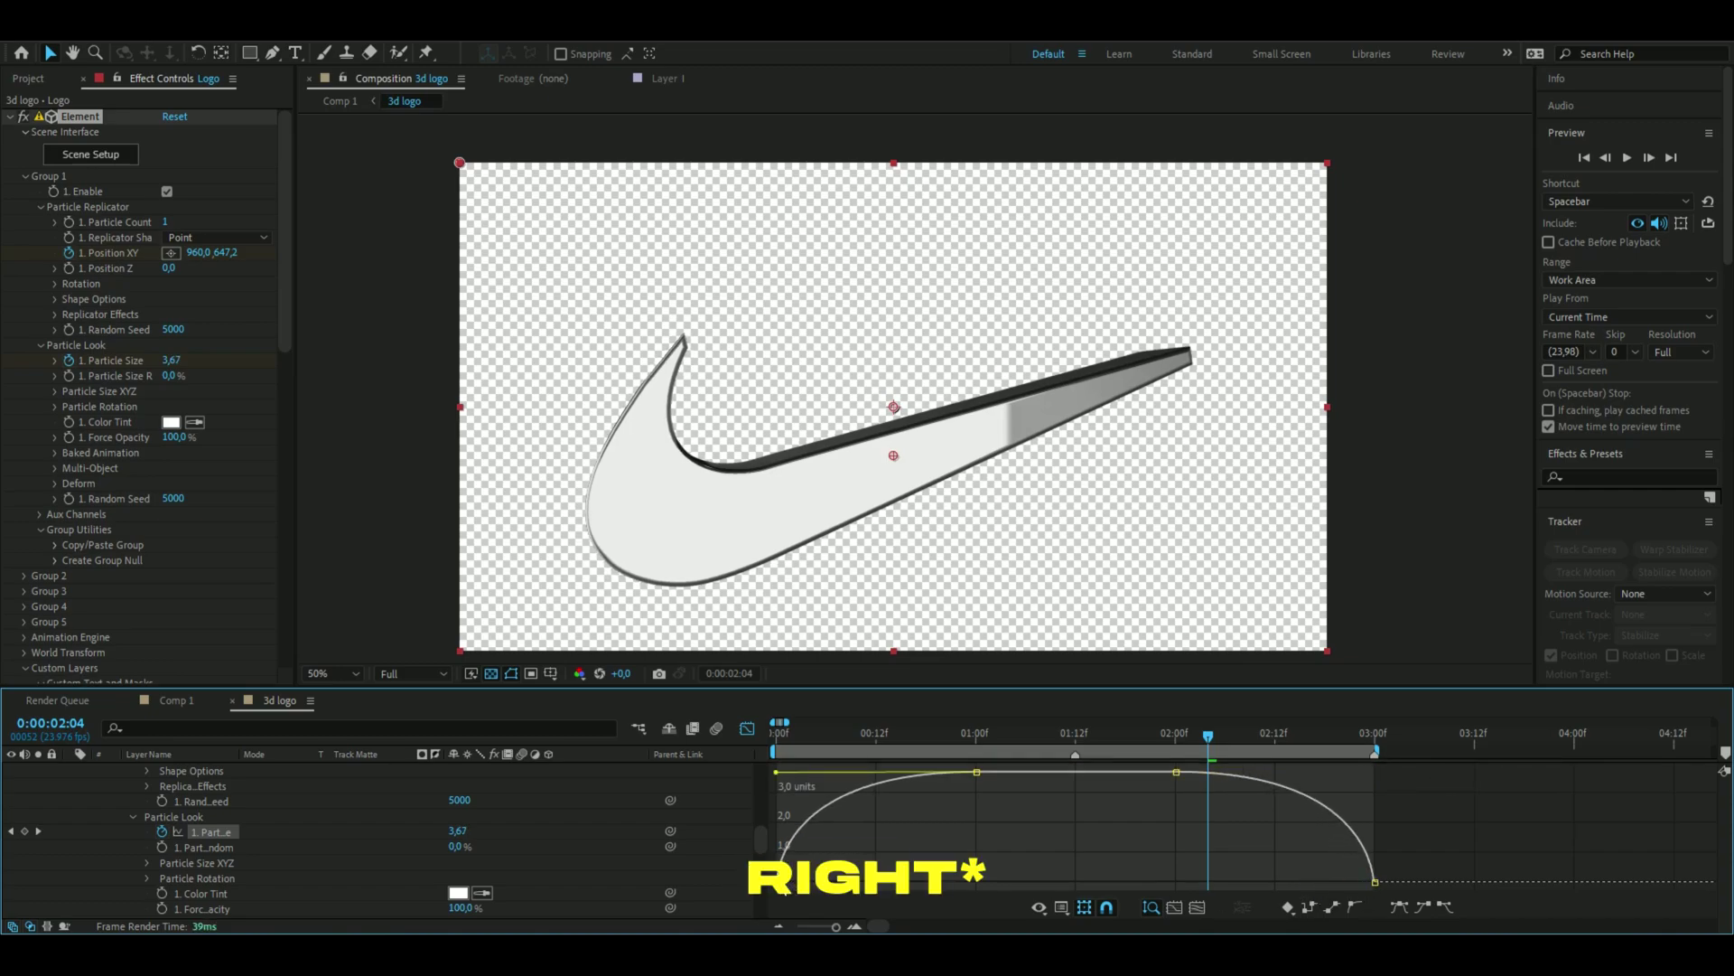
{"action": "left_click", "coordinate": [1225, 735]}
{"action": "left_click_drag", "start_coordinate": [1225, 736], "coordinate": [1027, 779]}
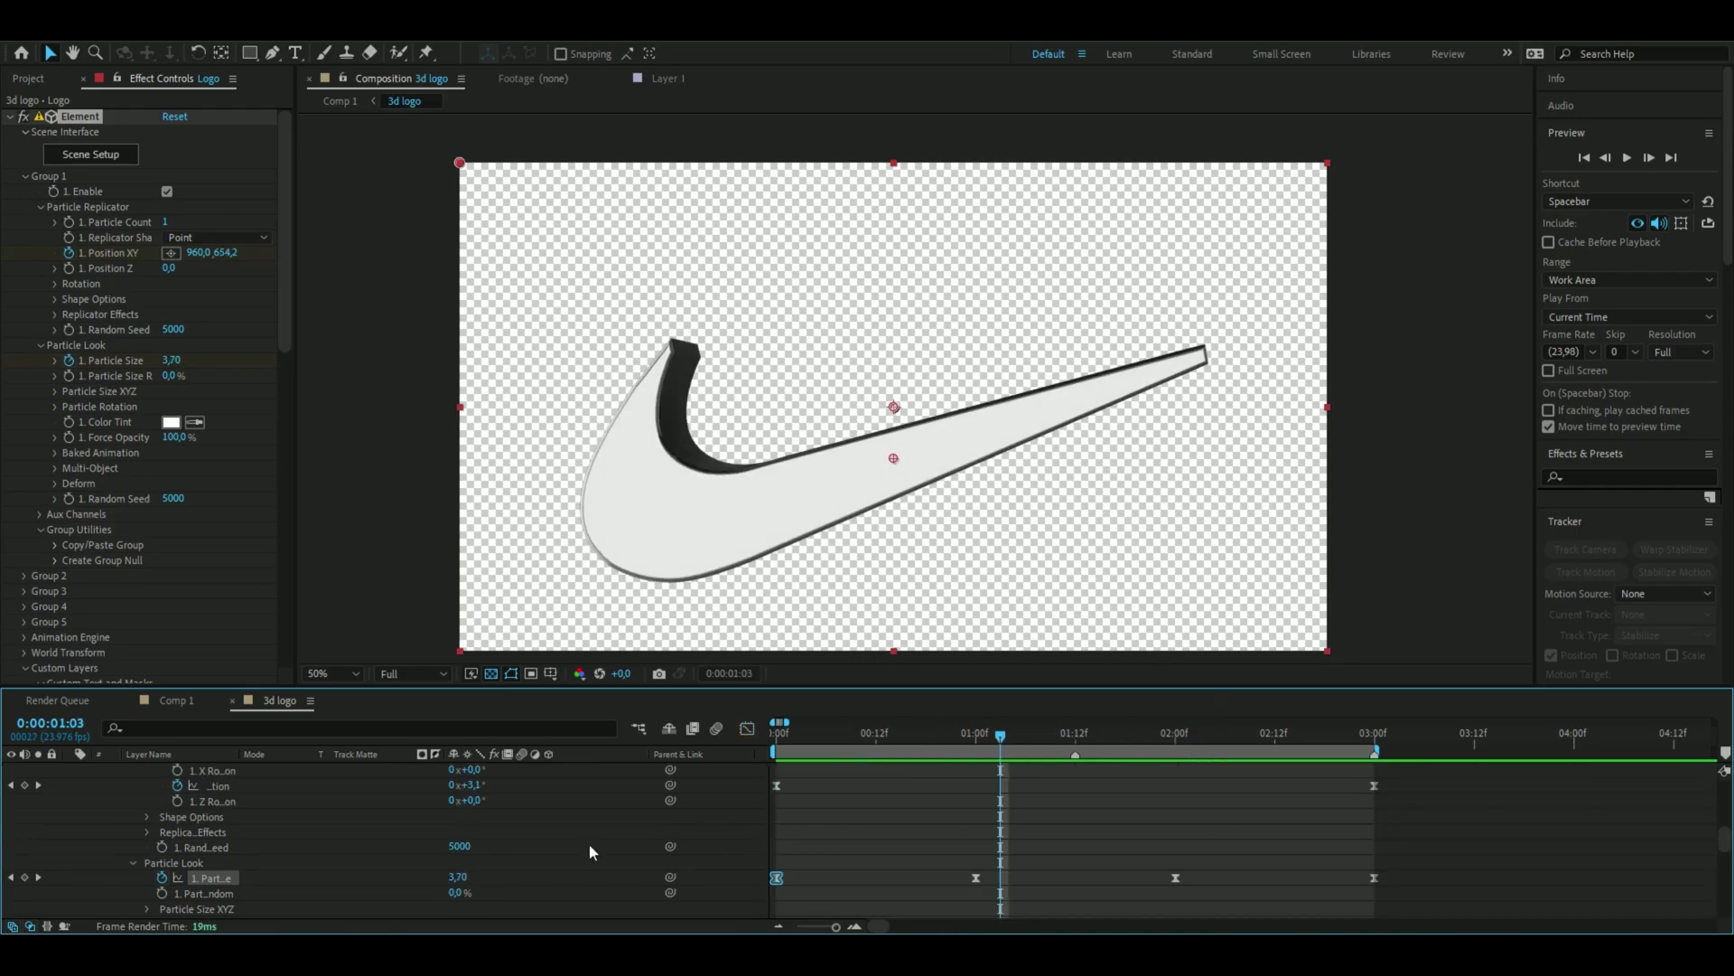
Collapse the Logo solid's properties, hide that layer and make the N solid visible
{"action": "scroll", "coordinate": [587, 840], "scroll_direction": "up", "scroll_amount": 4}
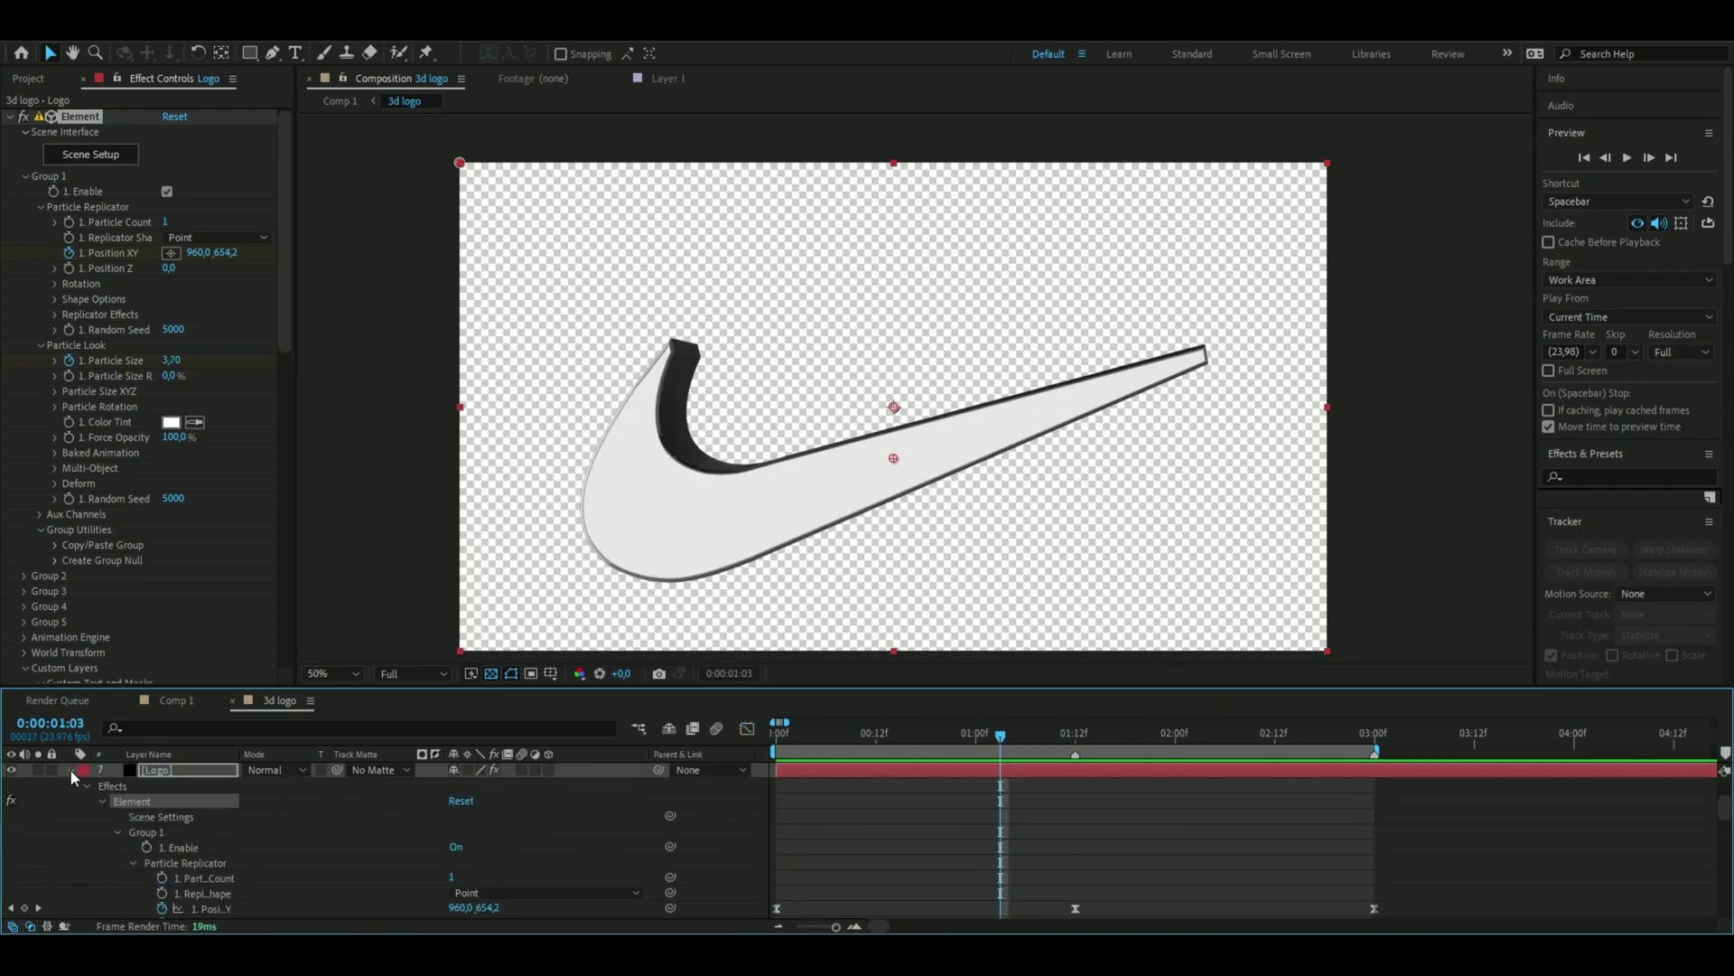
{"action": "left_click", "coordinate": [71, 770]}
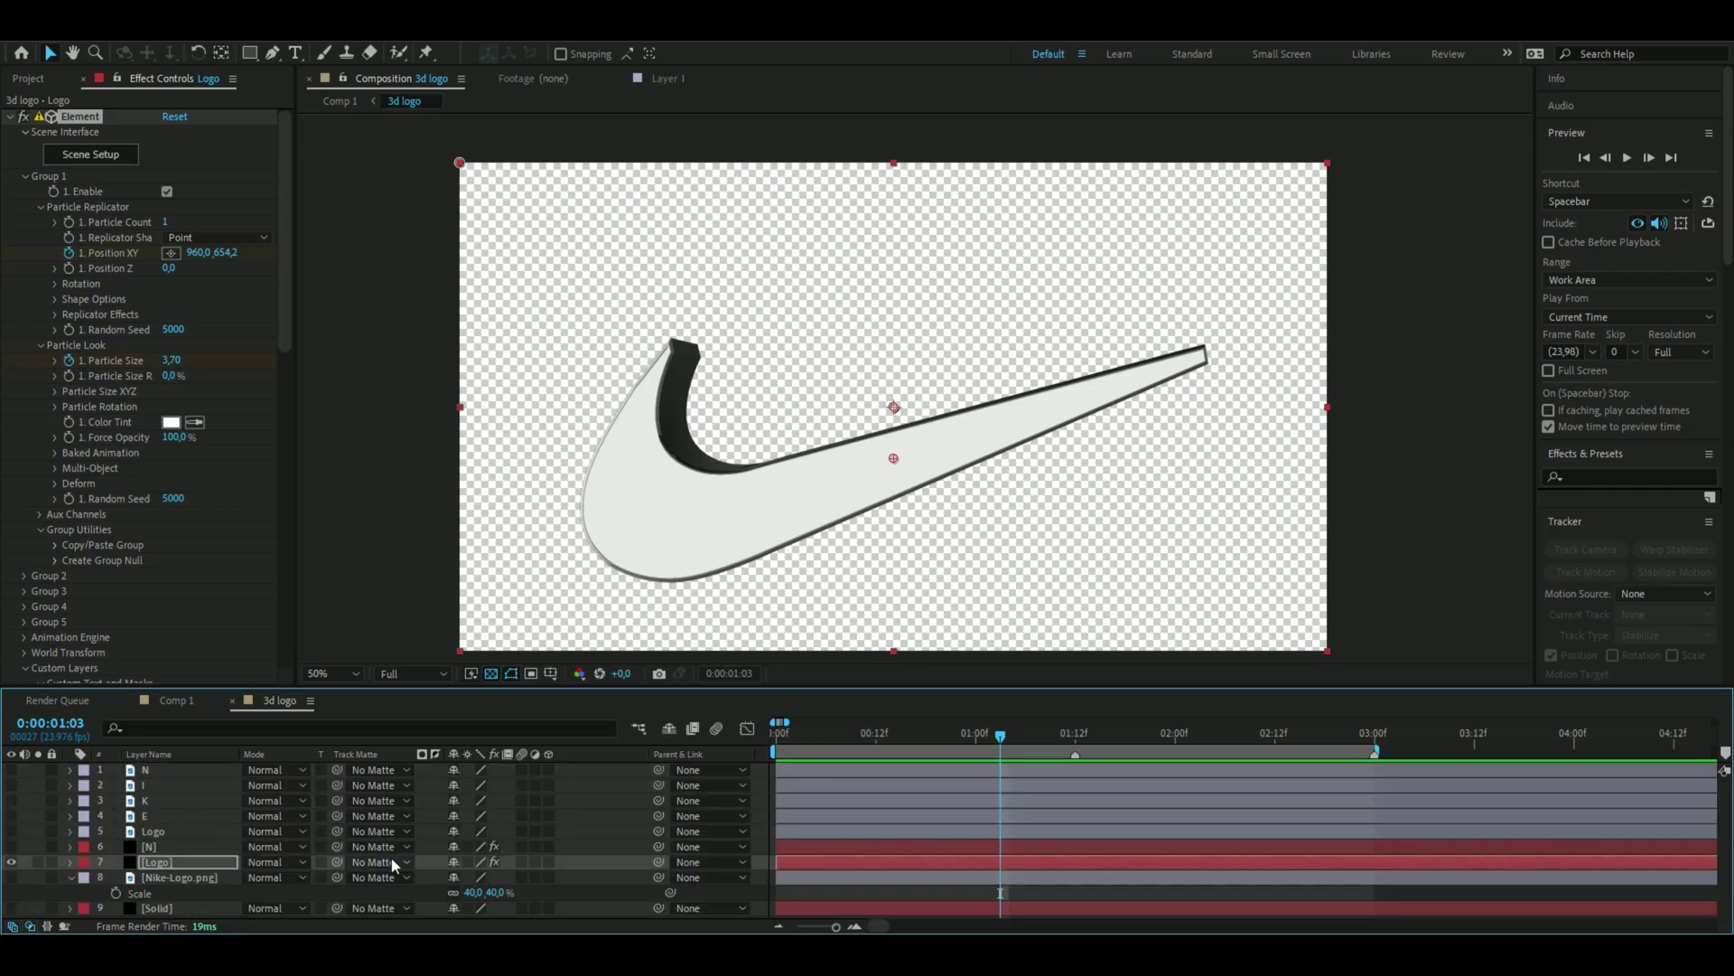
{"action": "left_click", "coordinate": [181, 847]}
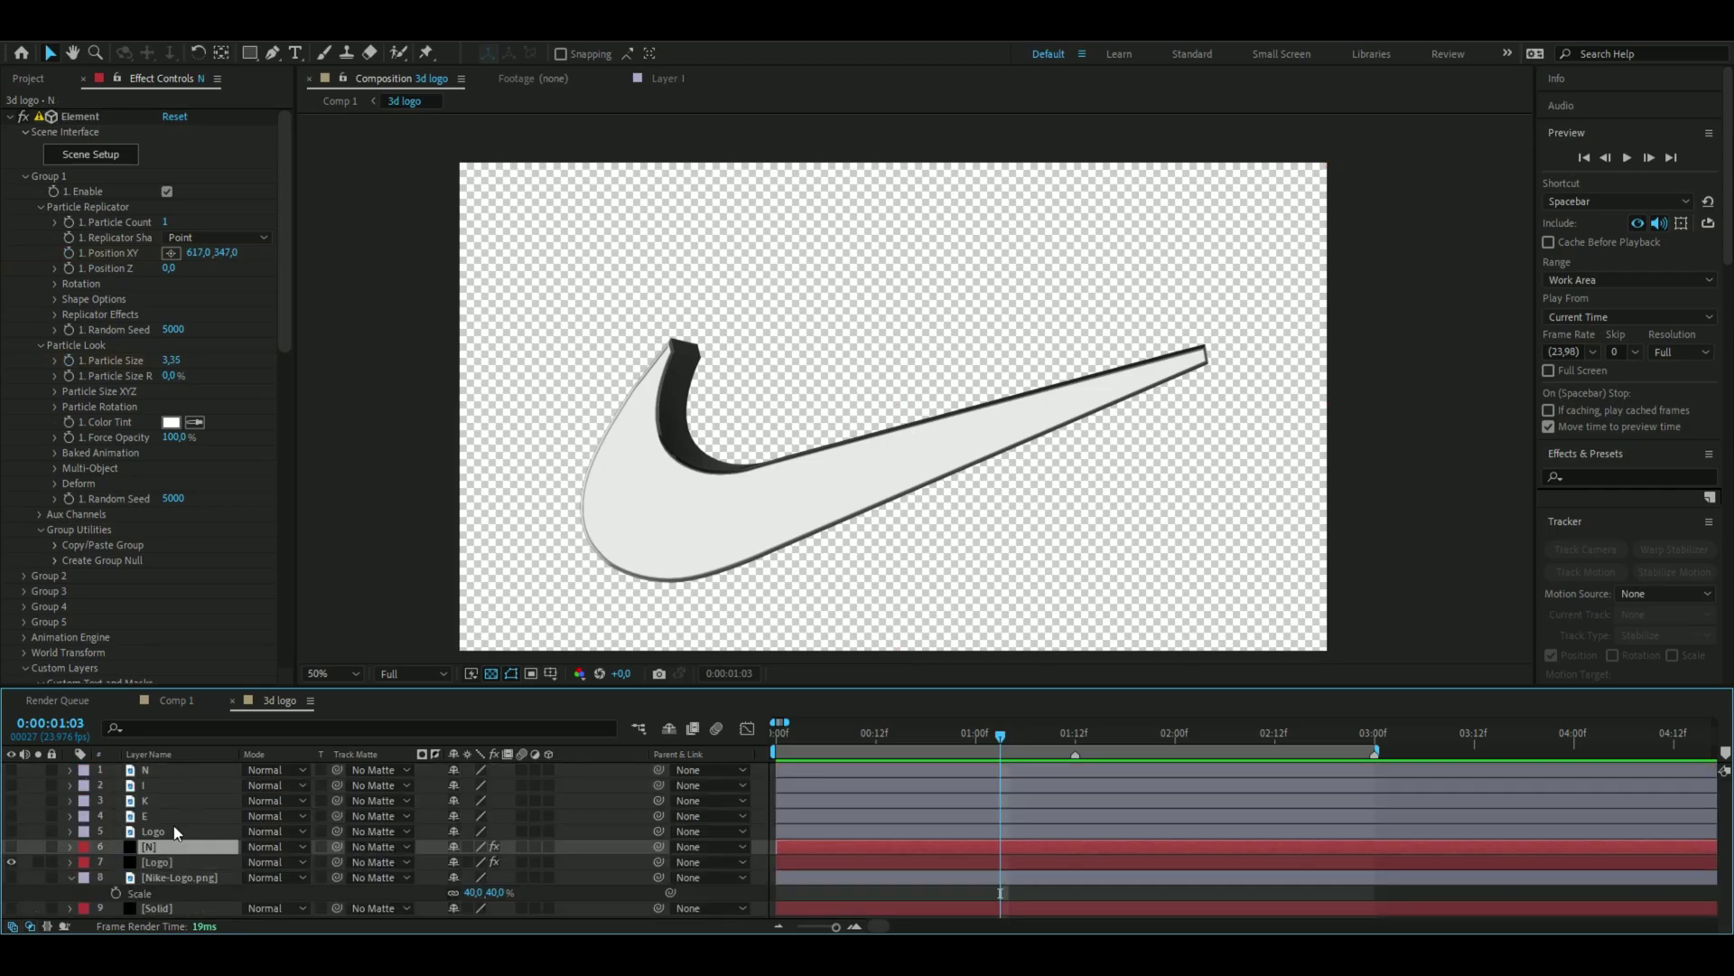
{"action": "left_click", "coordinate": [11, 861]}
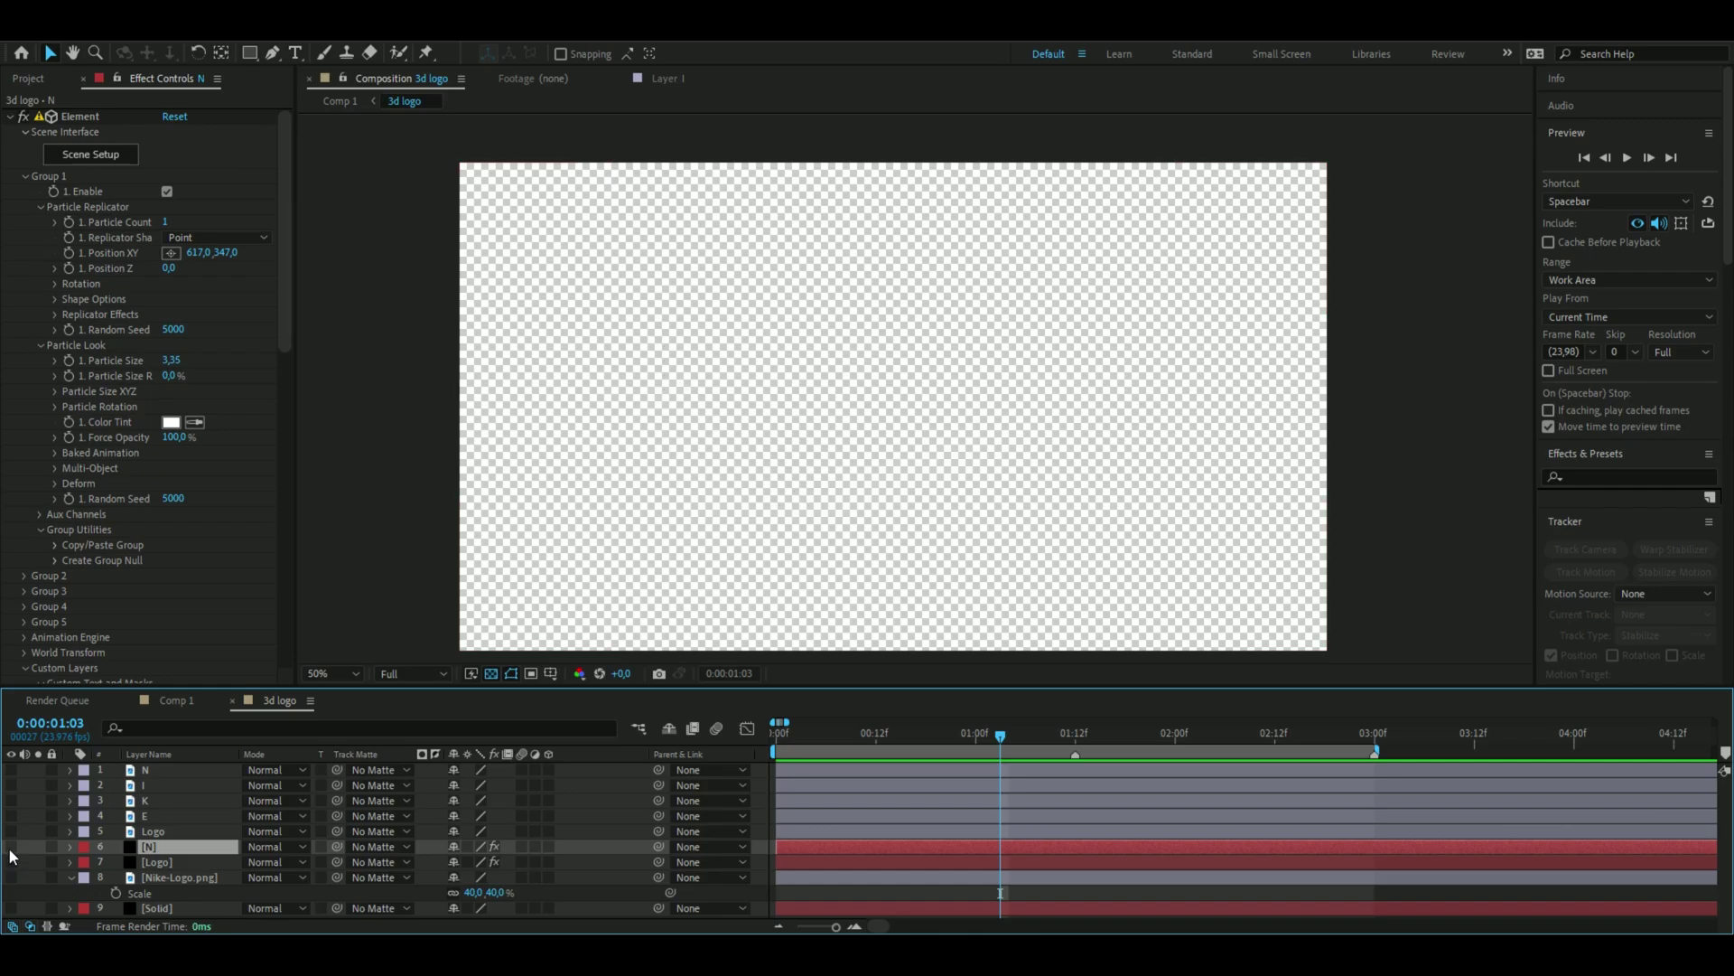
{"action": "left_click", "coordinate": [11, 847]}
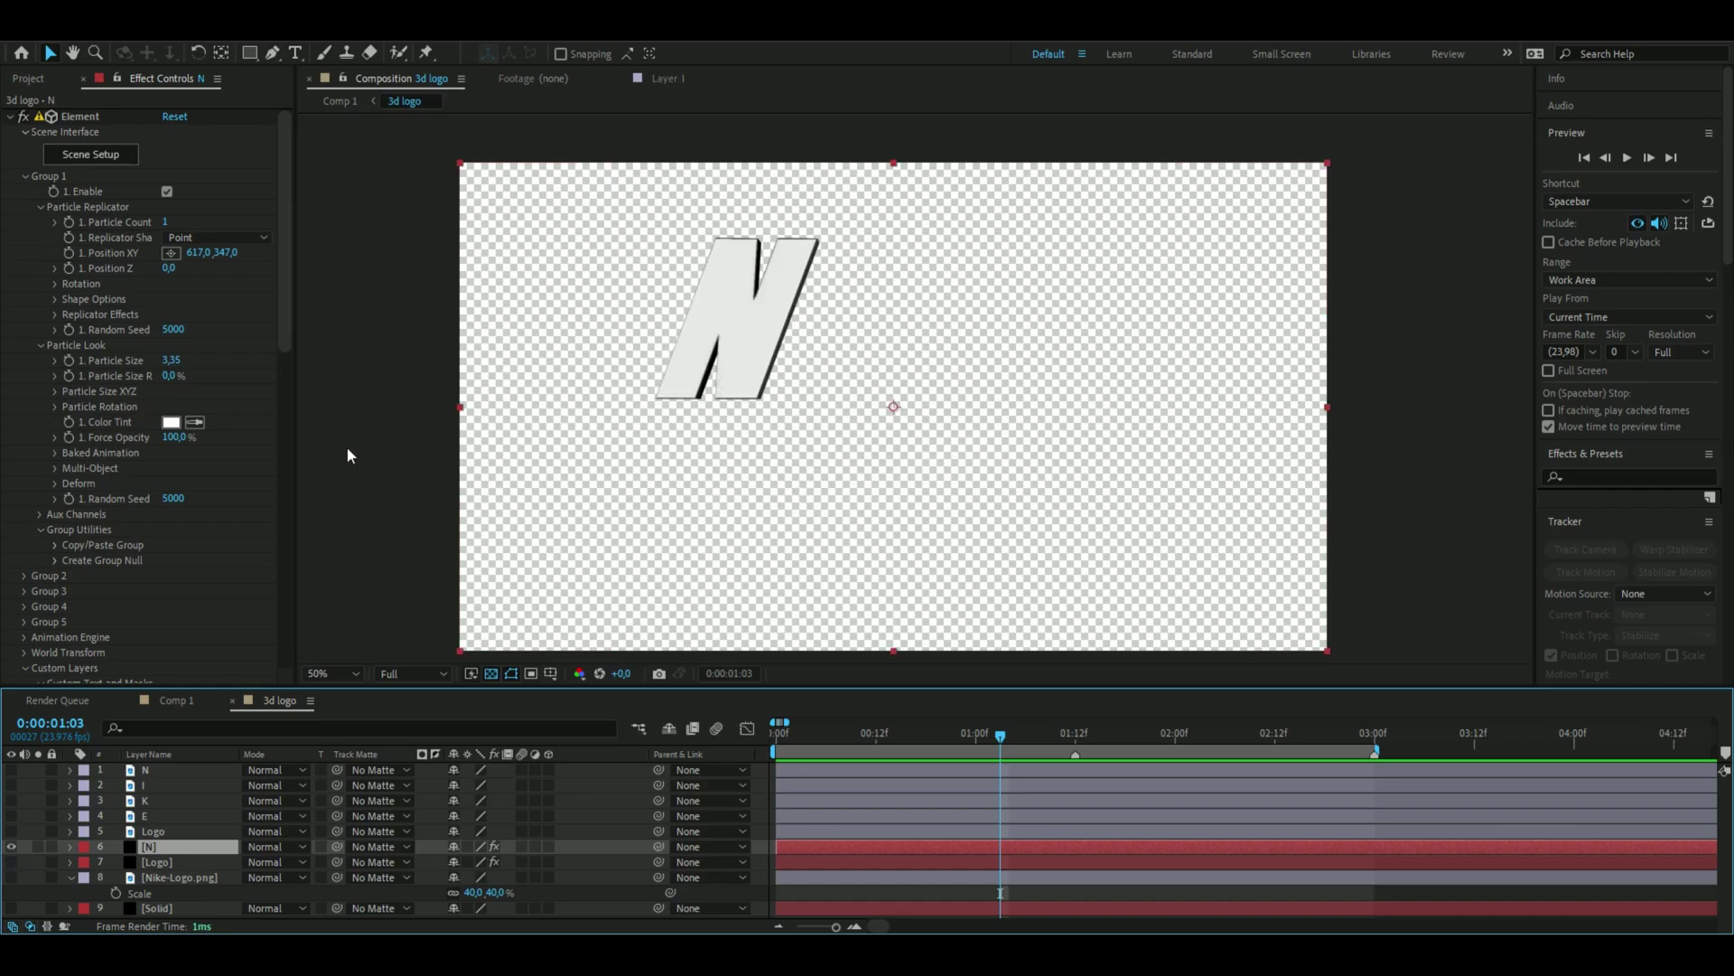
Expand the N solid's Element Group 1 properties, including Particle Replicator, Rotation and Particle Look
{"action": "left_click", "coordinate": [71, 847]}
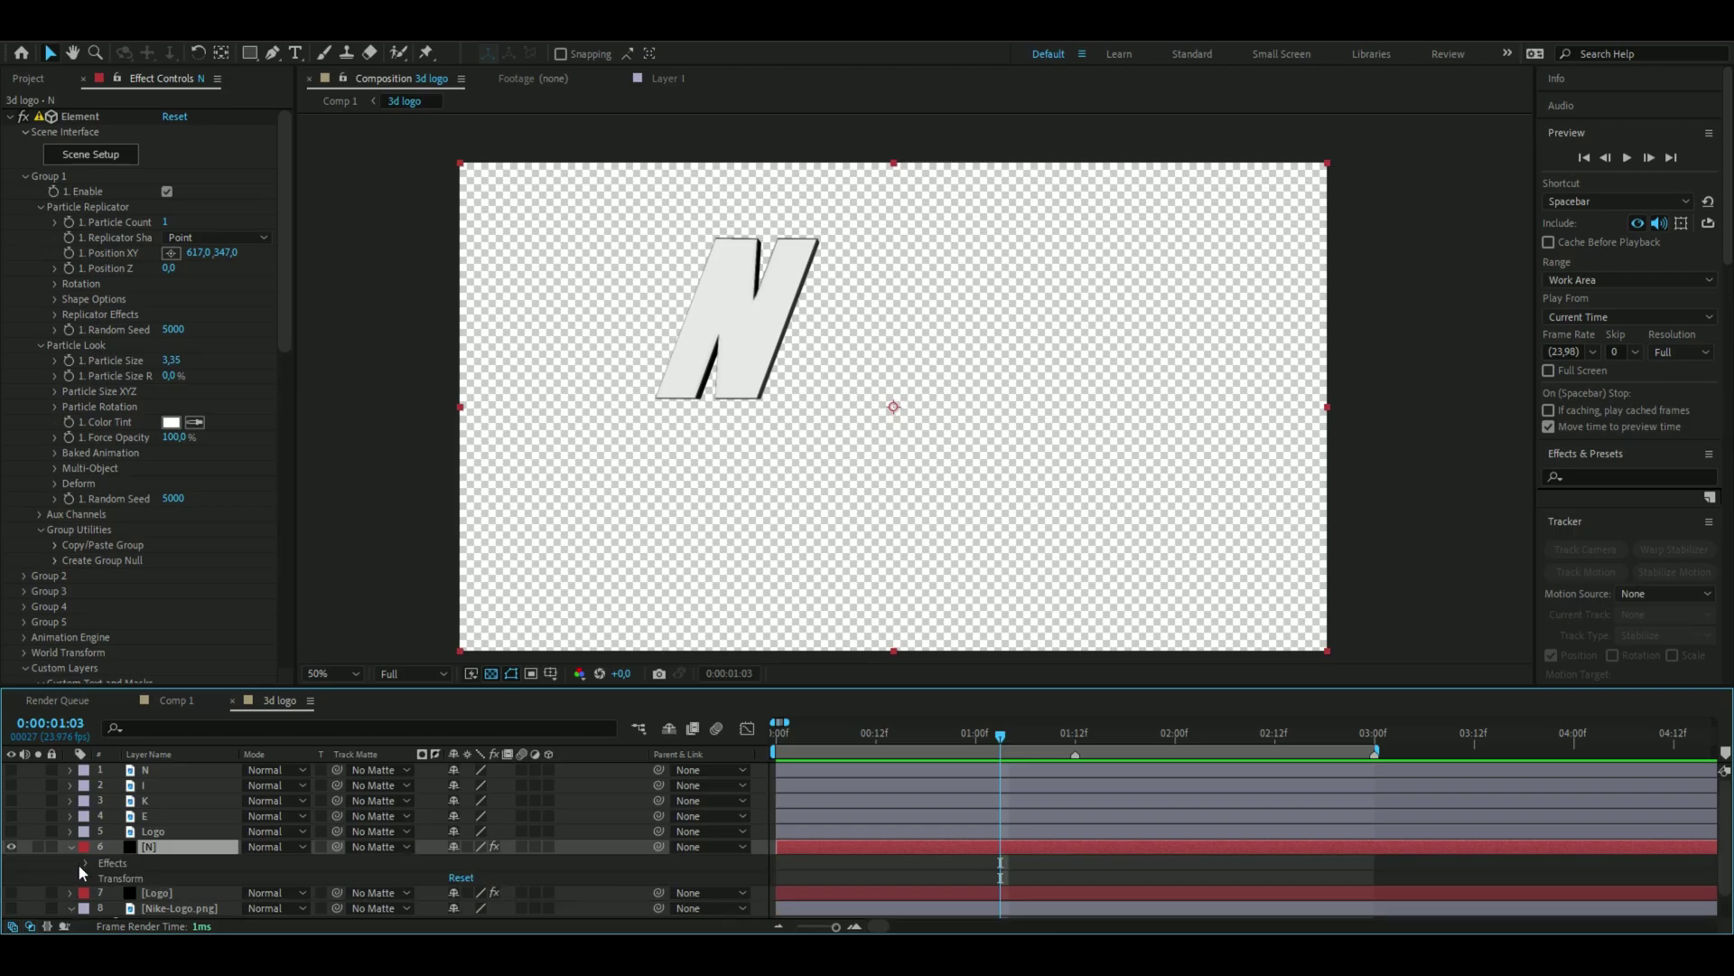
{"action": "left_click", "coordinate": [85, 863]}
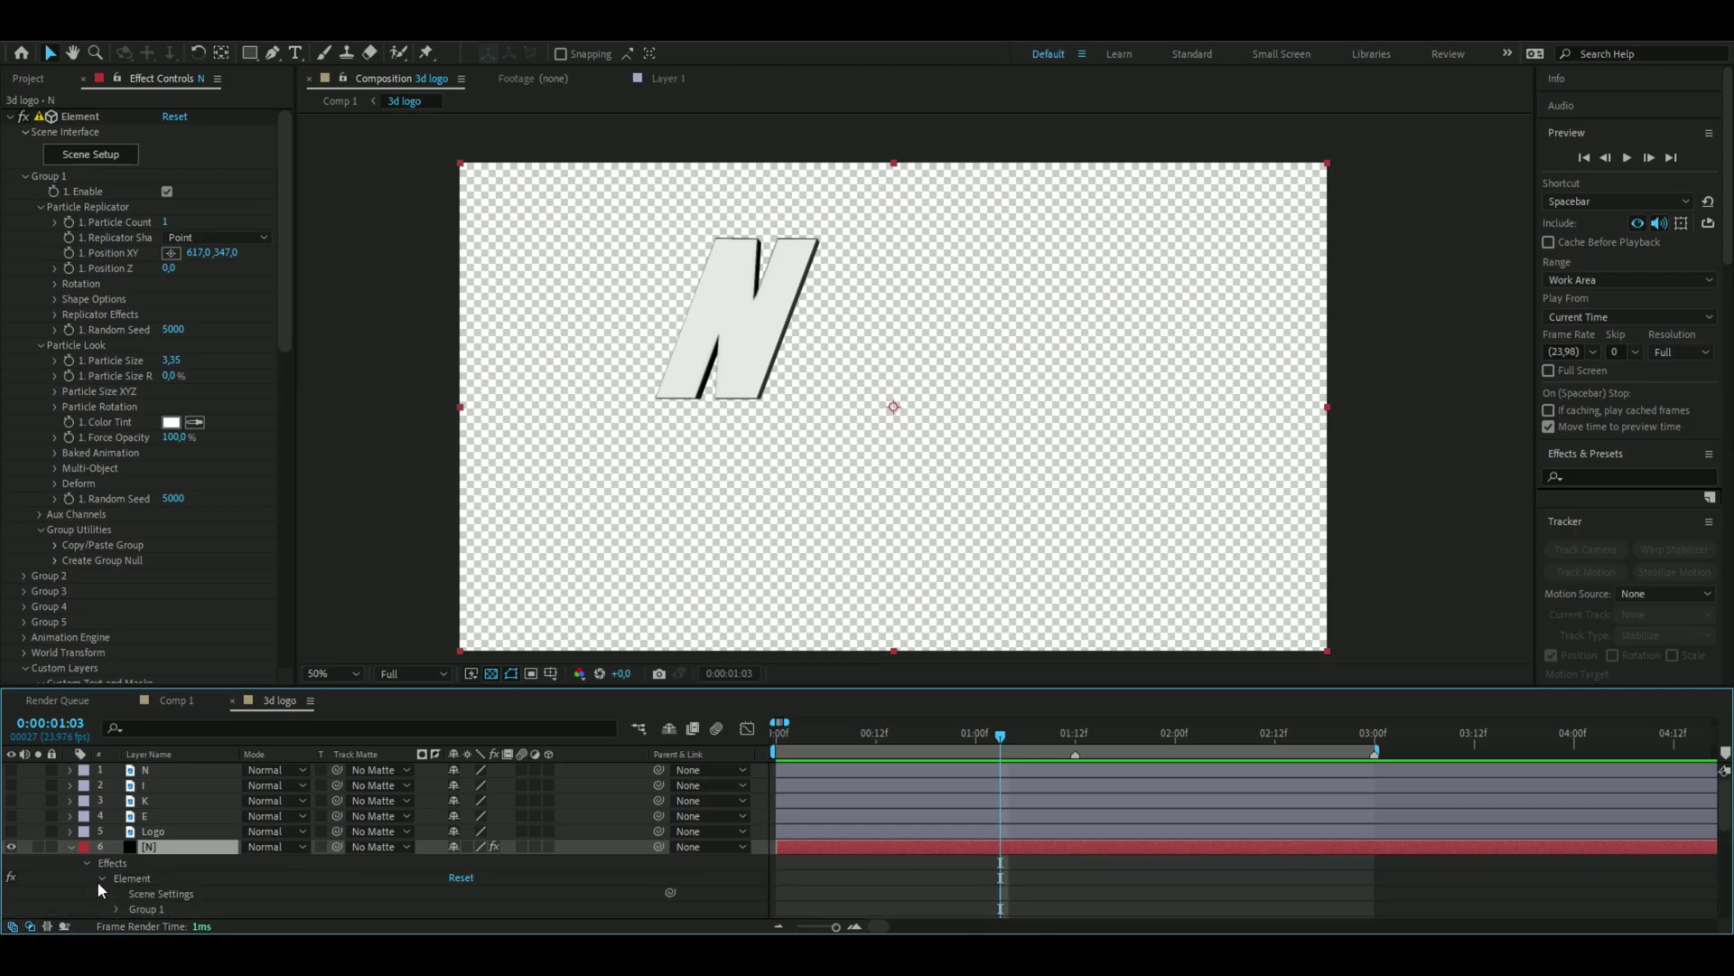
{"action": "left_click", "coordinate": [99, 879]}
{"action": "left_click", "coordinate": [117, 801]}
{"action": "left_click", "coordinate": [132, 832]}
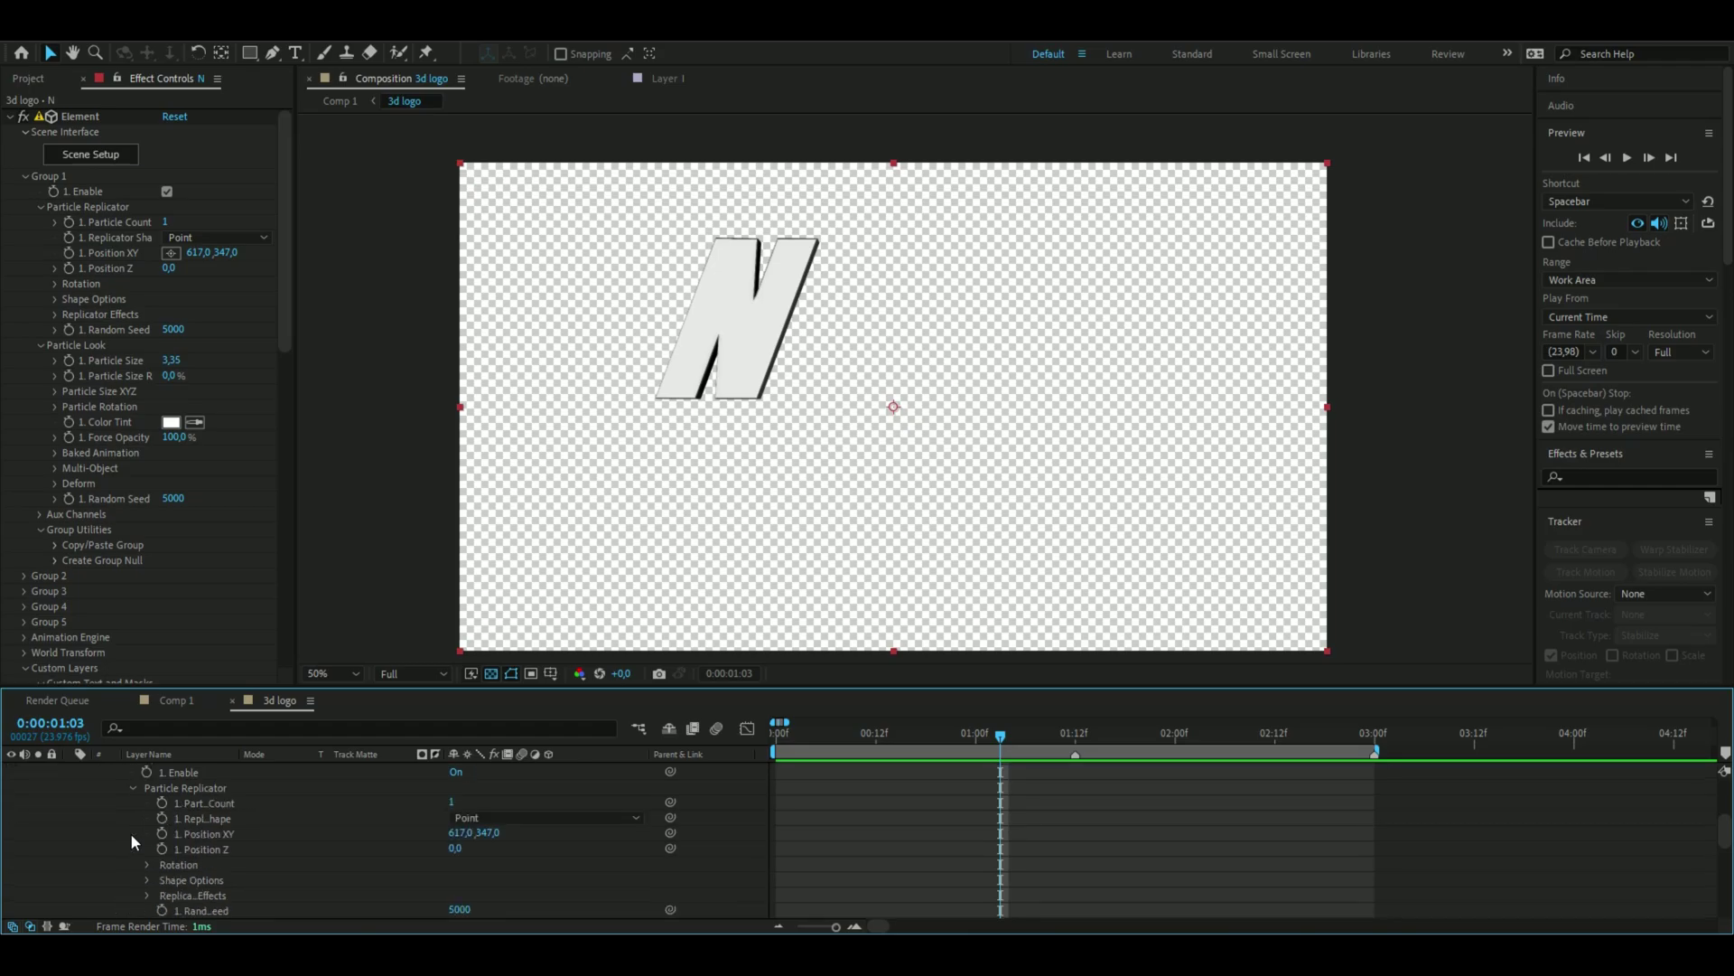
{"action": "left_click", "coordinate": [148, 863]}
{"action": "scroll", "coordinate": [236, 859], "scroll_direction": "down", "scroll_amount": 3}
{"action": "left_click", "coordinate": [132, 831]}
{"action": "scroll", "coordinate": [339, 865], "scroll_direction": "up", "scroll_amount": 3}
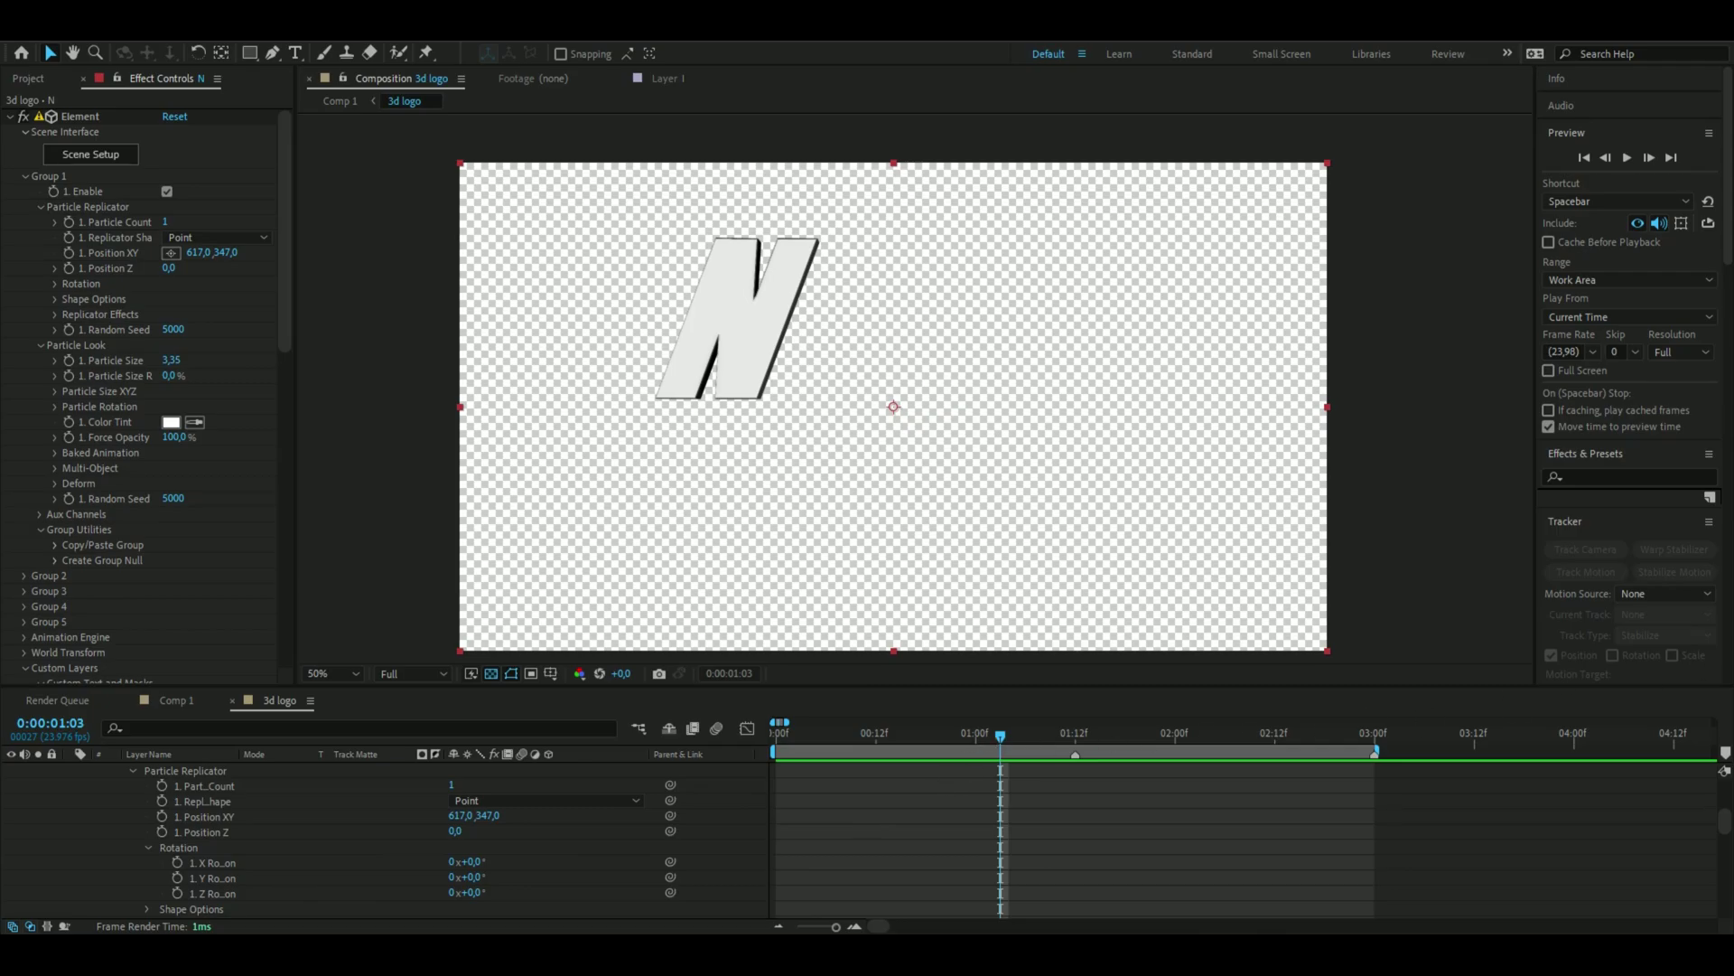
Keyframe the N's Position XY at 0:00:01:12 and set it to 960, 540 at 0:00:00:00
{"action": "left_click_drag", "start_coordinate": [1004, 736], "coordinate": [1074, 744]}
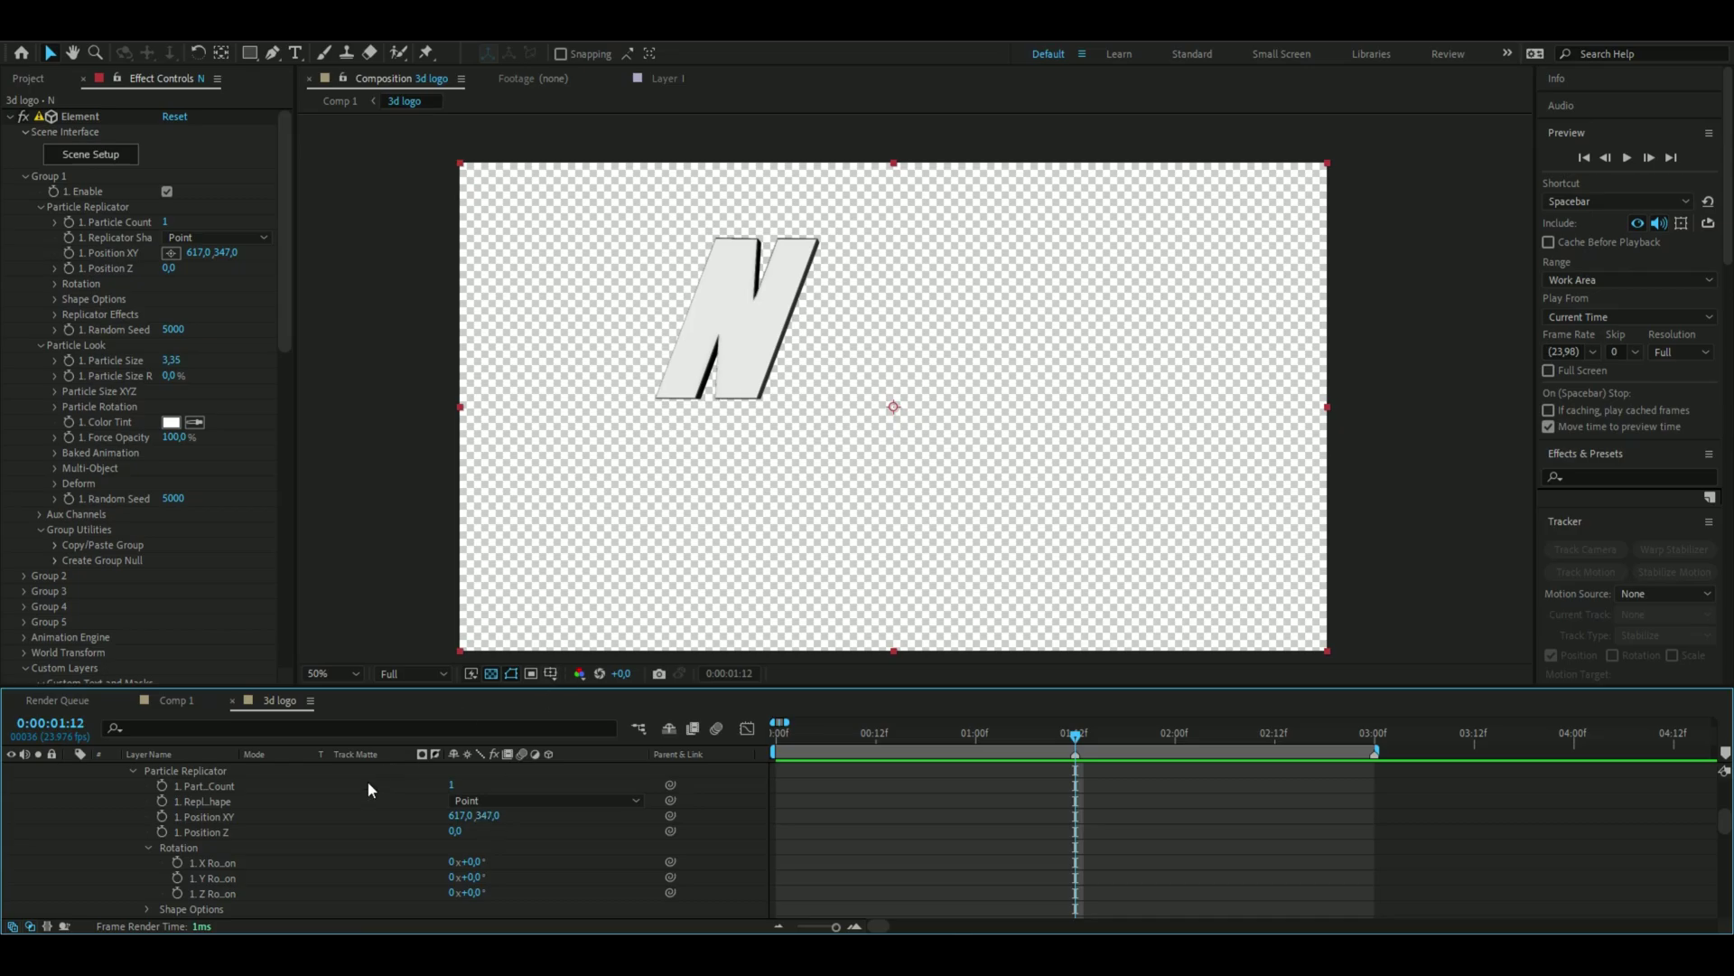
{"action": "left_click", "coordinate": [162, 816]}
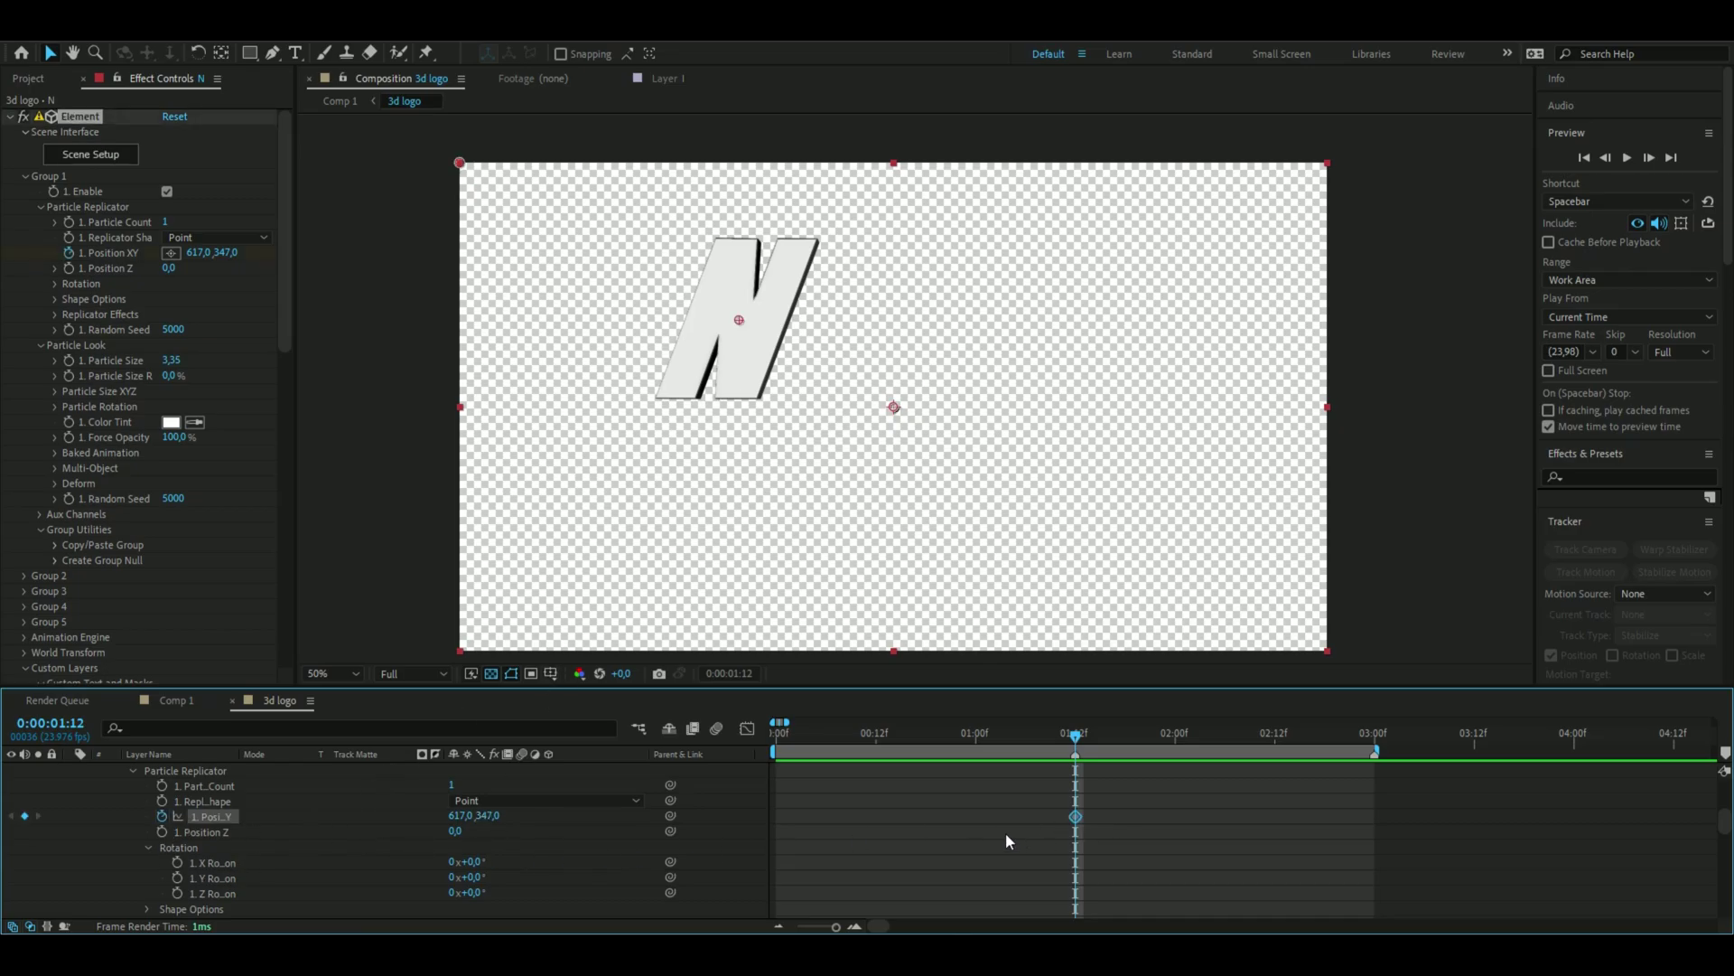
{"action": "key", "text": "Home"}
{"action": "left_click", "coordinate": [462, 817]}
{"action": "key", "text": "BackSpace"}
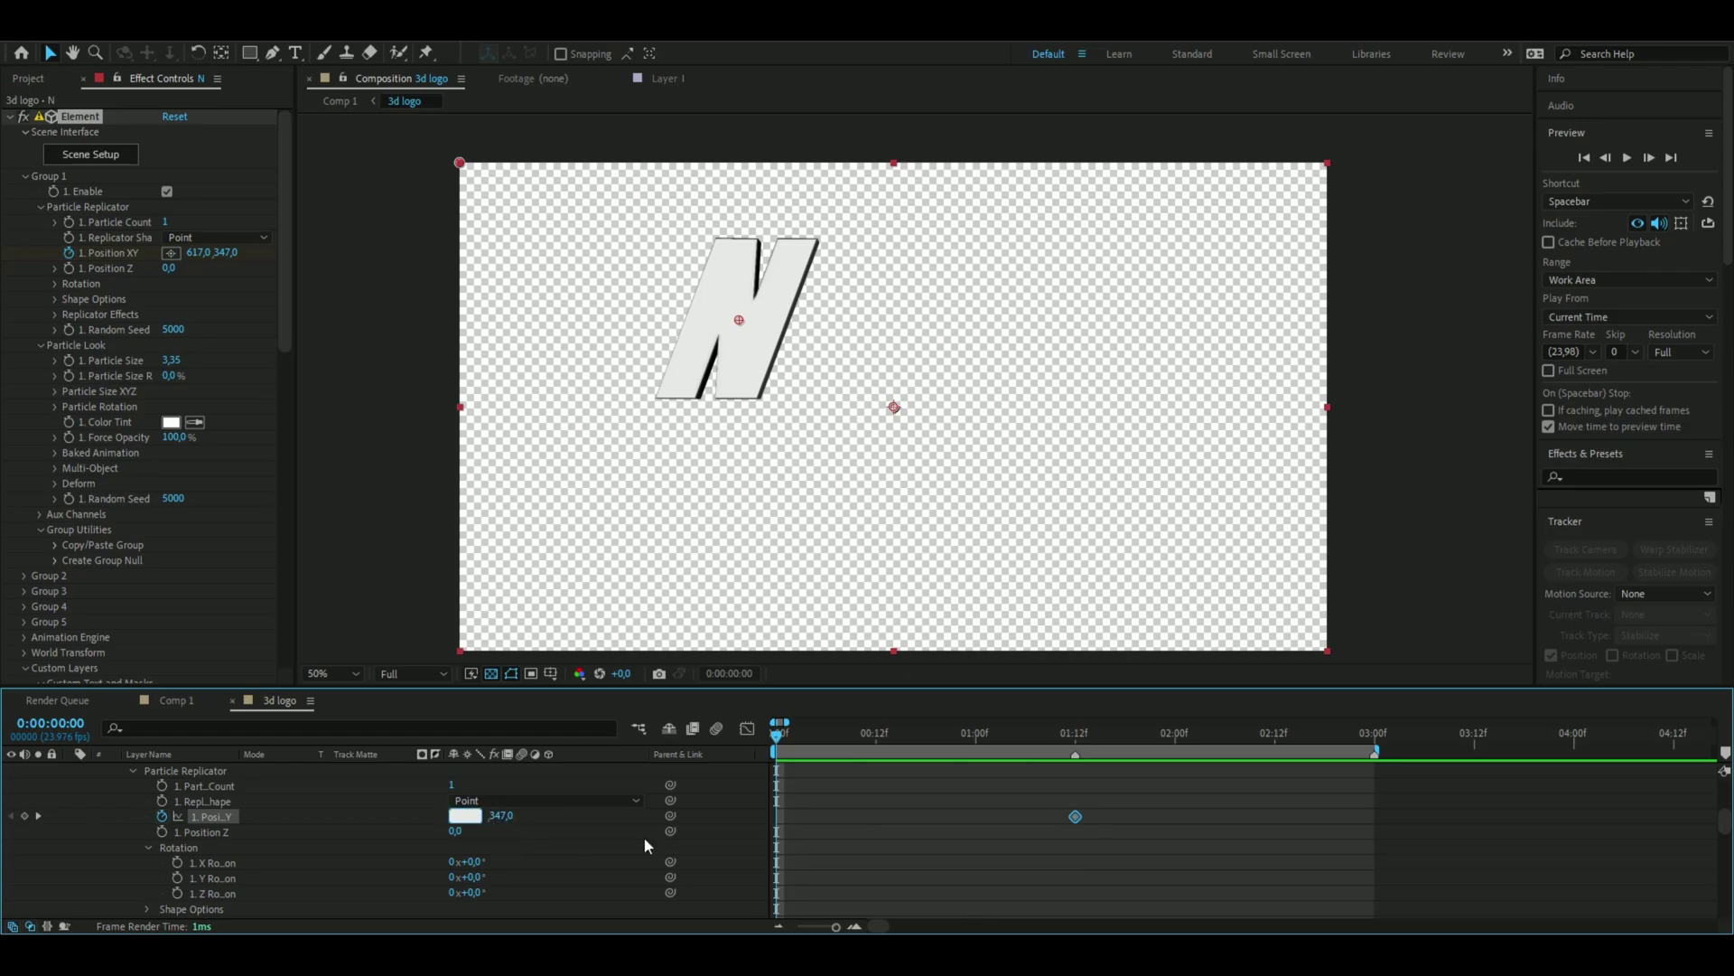
{"action": "type", "text": "960"}
{"action": "key", "text": "Tab"}
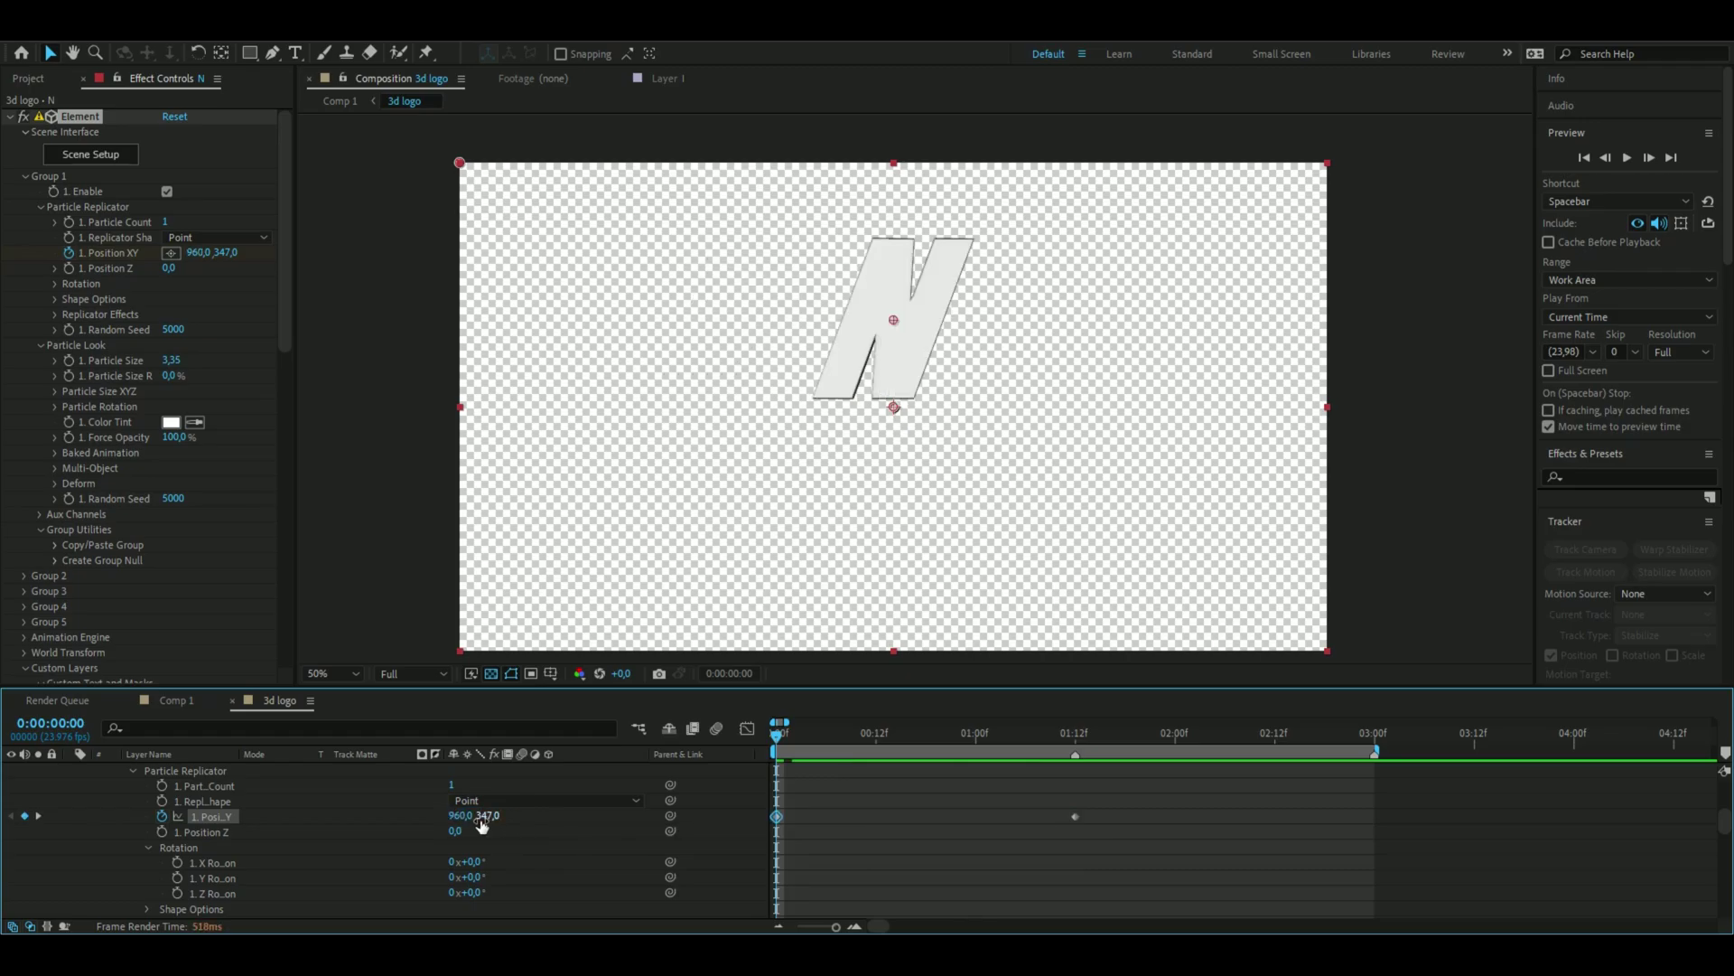
{"action": "type", "text": "540"}
{"action": "key", "text": "Return"}
Copy the N's starting Position XY keyframe to 0:00:03:00 and preview the movement from the start
{"action": "left_click", "coordinate": [776, 819]}
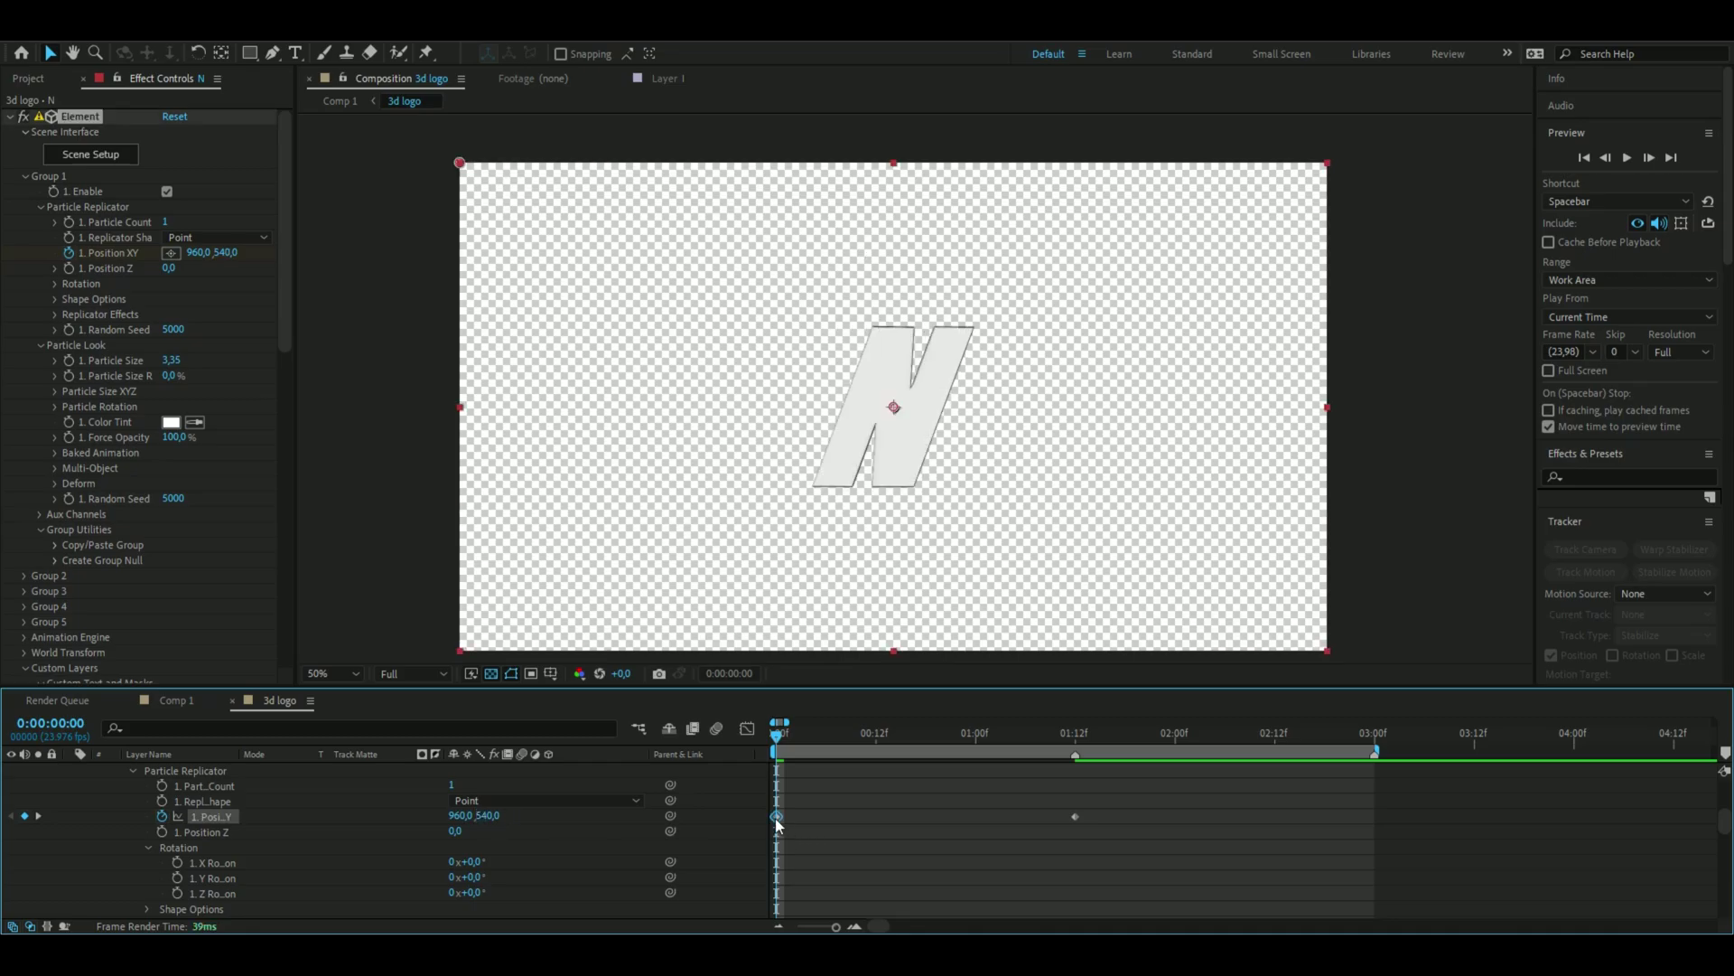
{"action": "left_click_drag", "start_coordinate": [801, 725], "coordinate": [1375, 817]}
{"action": "key", "text": "ctrl+v"}
{"action": "left_click_drag", "start_coordinate": [1352, 733], "coordinate": [697, 794]}
{"action": "key", "text": "space"}
Easy ease the N's three Position XY keyframes and display the property's speed graph in the Graph Editor
{"action": "left_click", "coordinate": [1407, 809]}
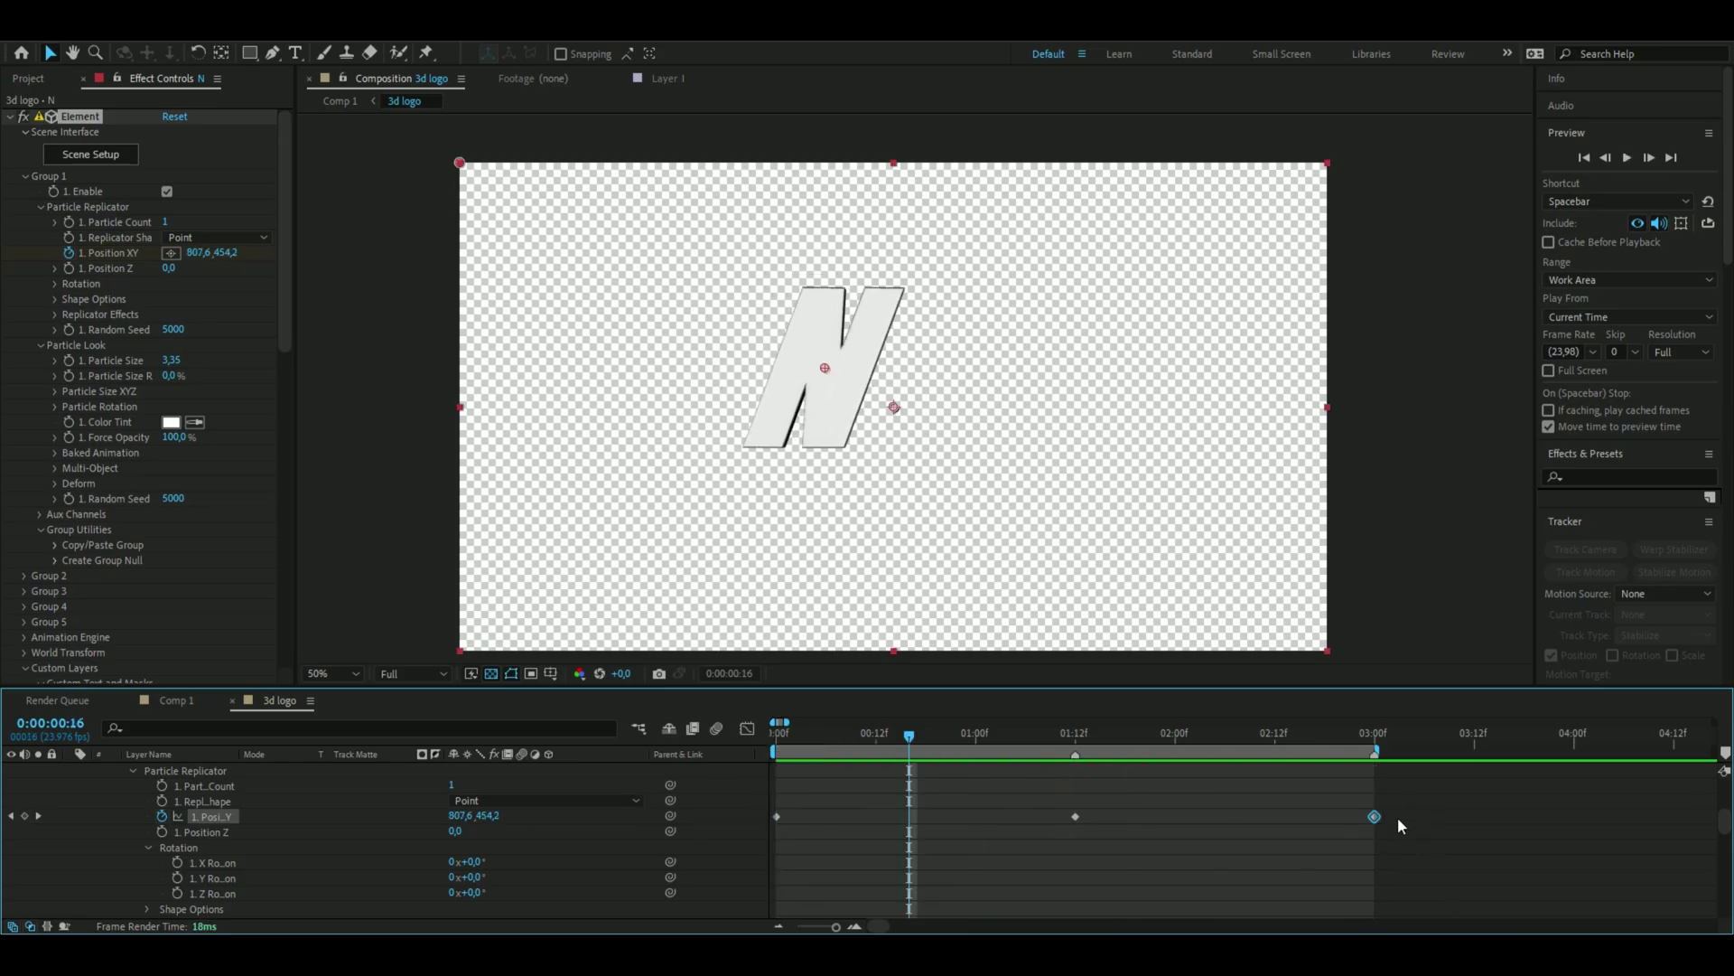
{"action": "left_click_drag", "start_coordinate": [1388, 820], "coordinate": [908, 816]}
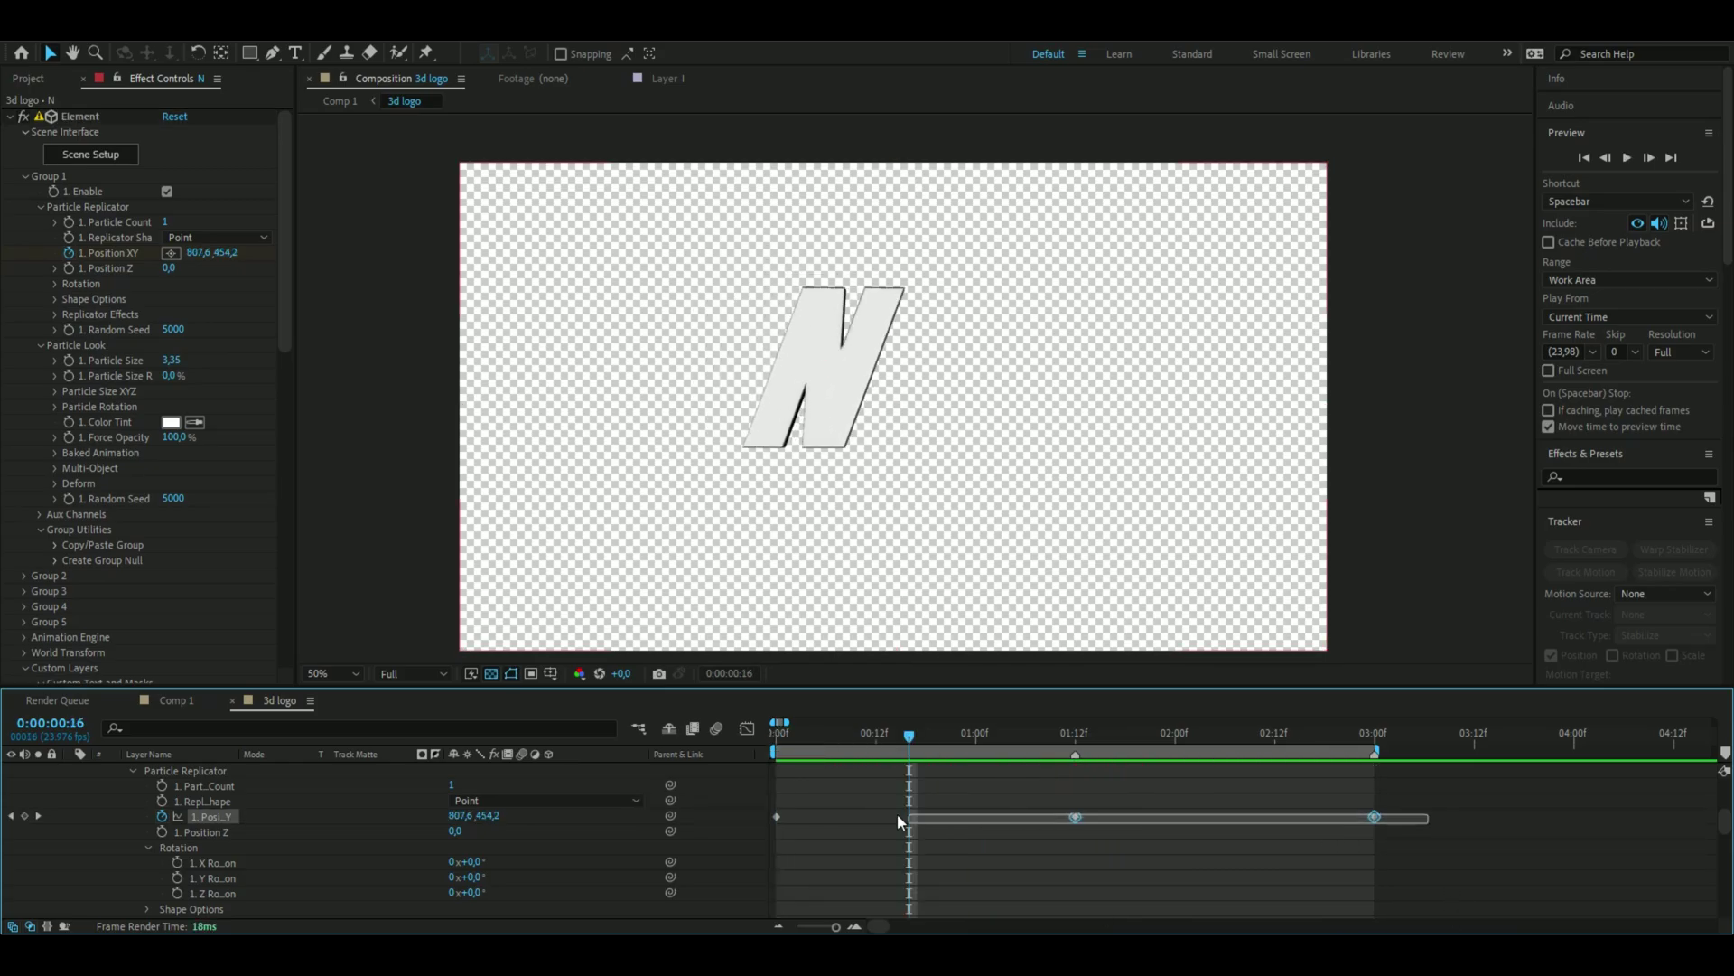
{"action": "left_click_drag", "start_coordinate": [766, 820], "coordinate": [773, 818]}
{"action": "key", "text": "F9"}
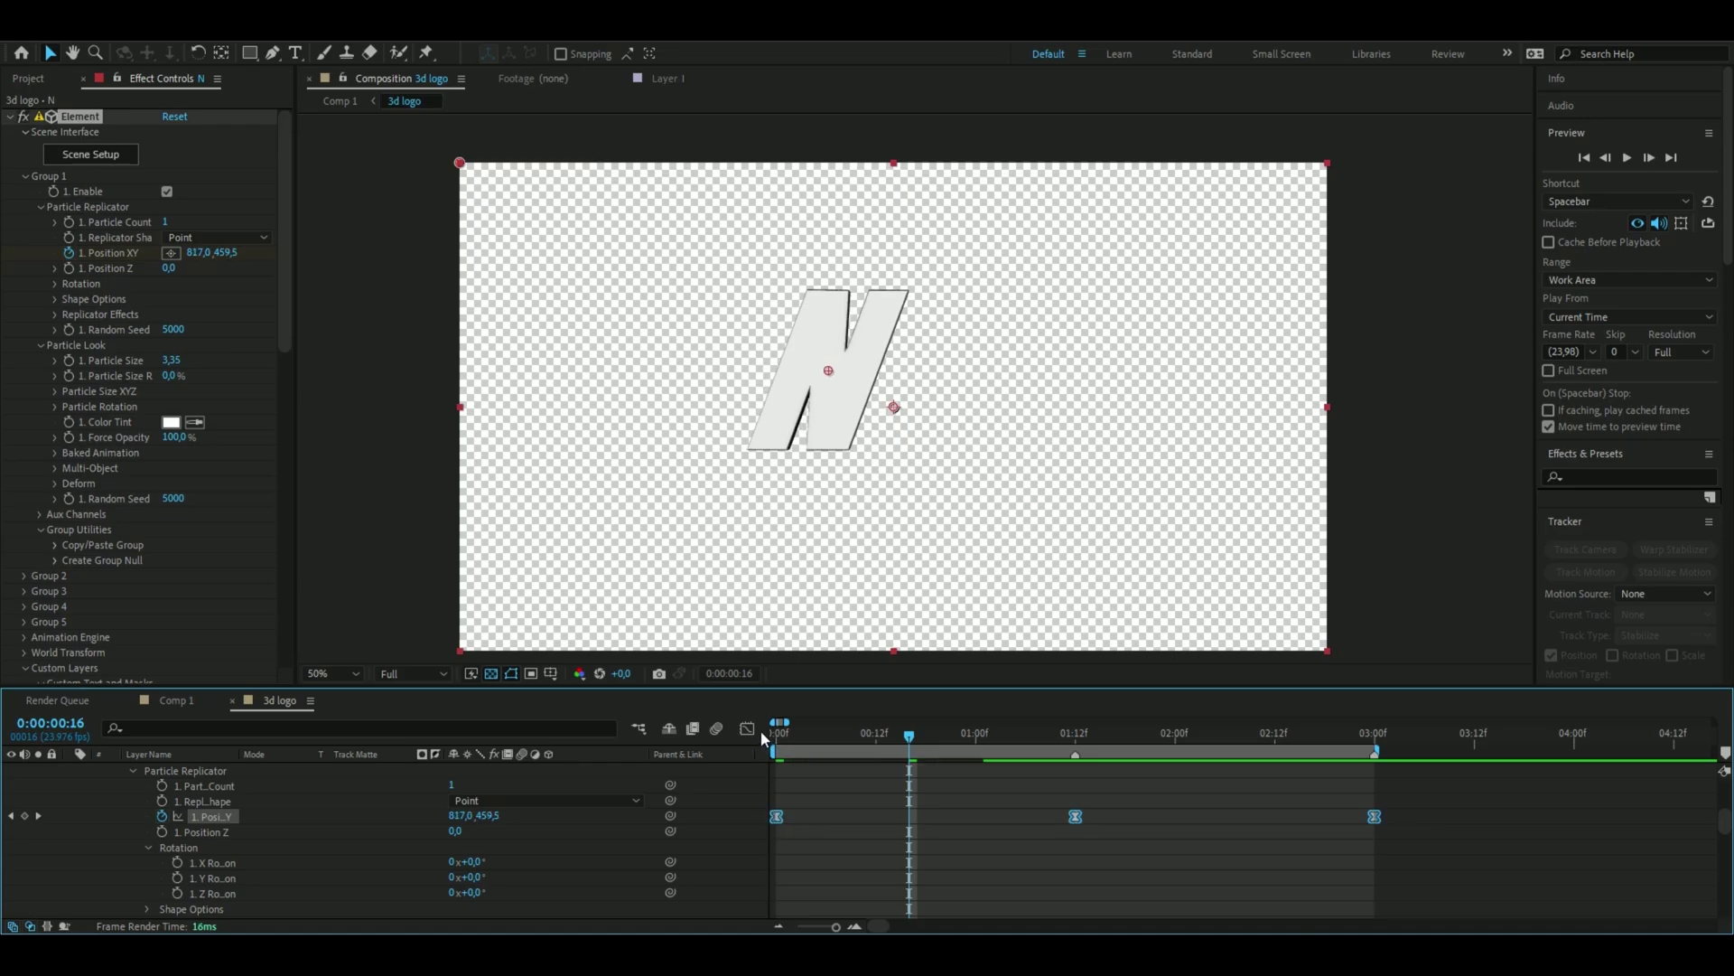
{"action": "left_click", "coordinate": [747, 729]}
{"action": "left_click", "coordinate": [1039, 907]}
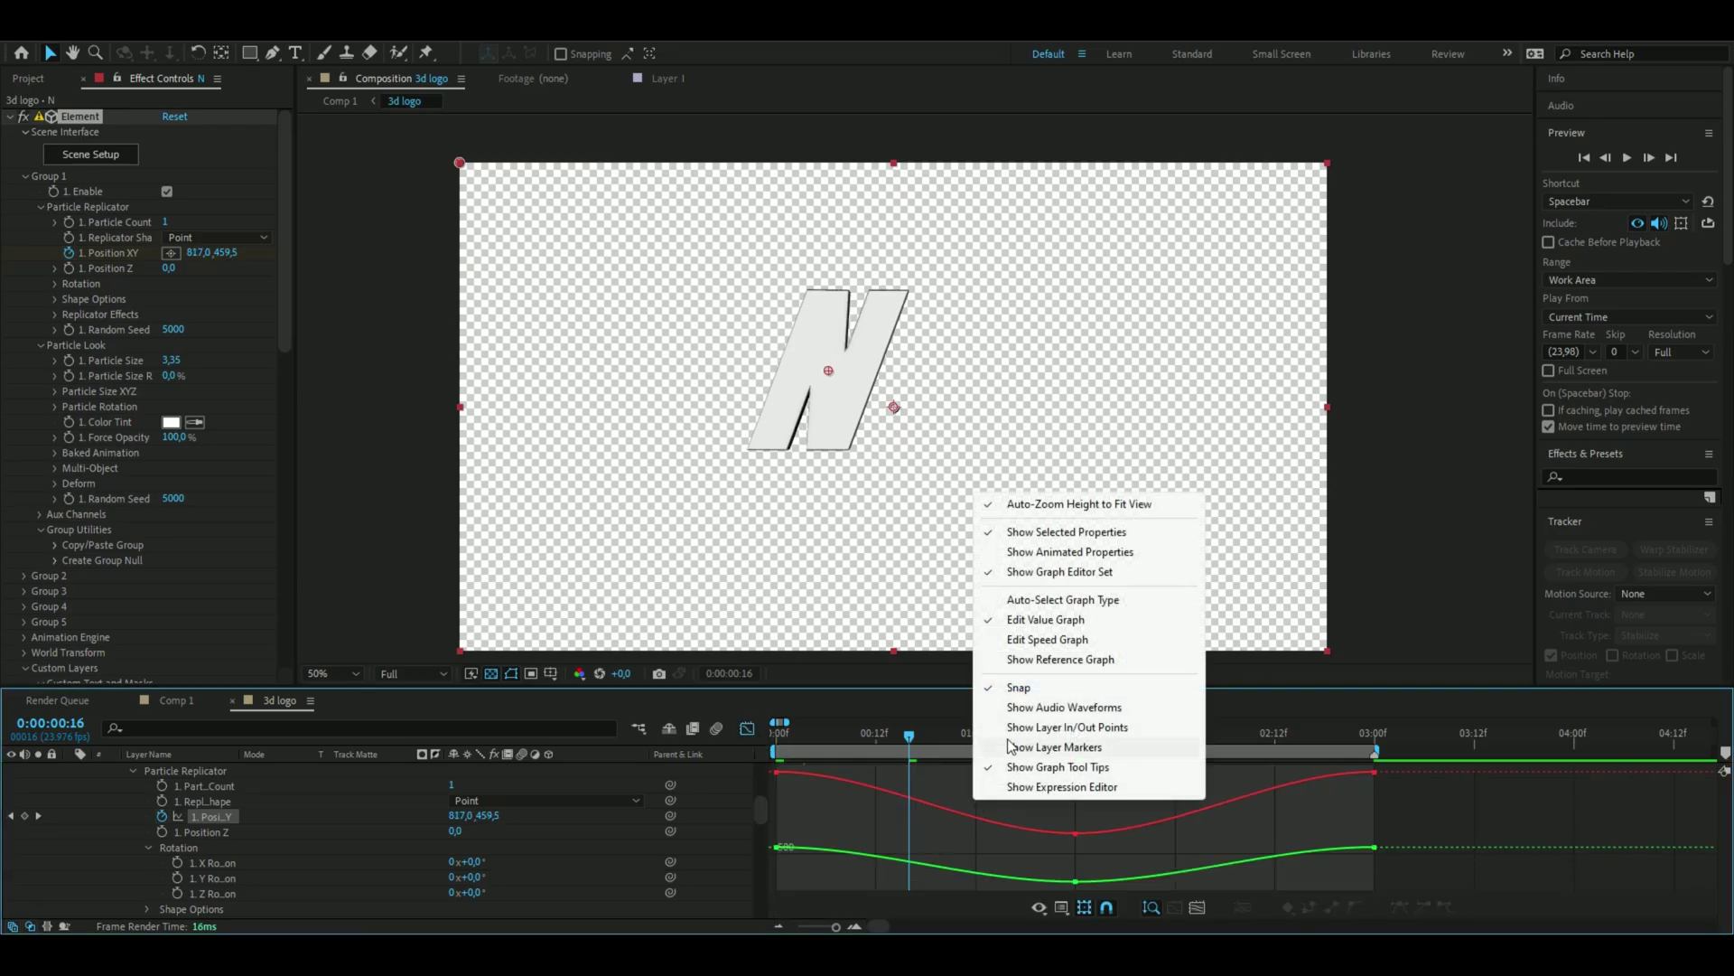
{"action": "left_click", "coordinate": [1138, 659]}
Shape the Position XY speed graph to peak at both ends and stay near zero in the middle, preview it, and close the Graph Editor
{"action": "left_click", "coordinate": [776, 881]}
{"action": "left_click_drag", "start_coordinate": [825, 883], "coordinate": [776, 882]}
{"action": "left_click_drag", "start_coordinate": [909, 737], "coordinate": [735, 734]}
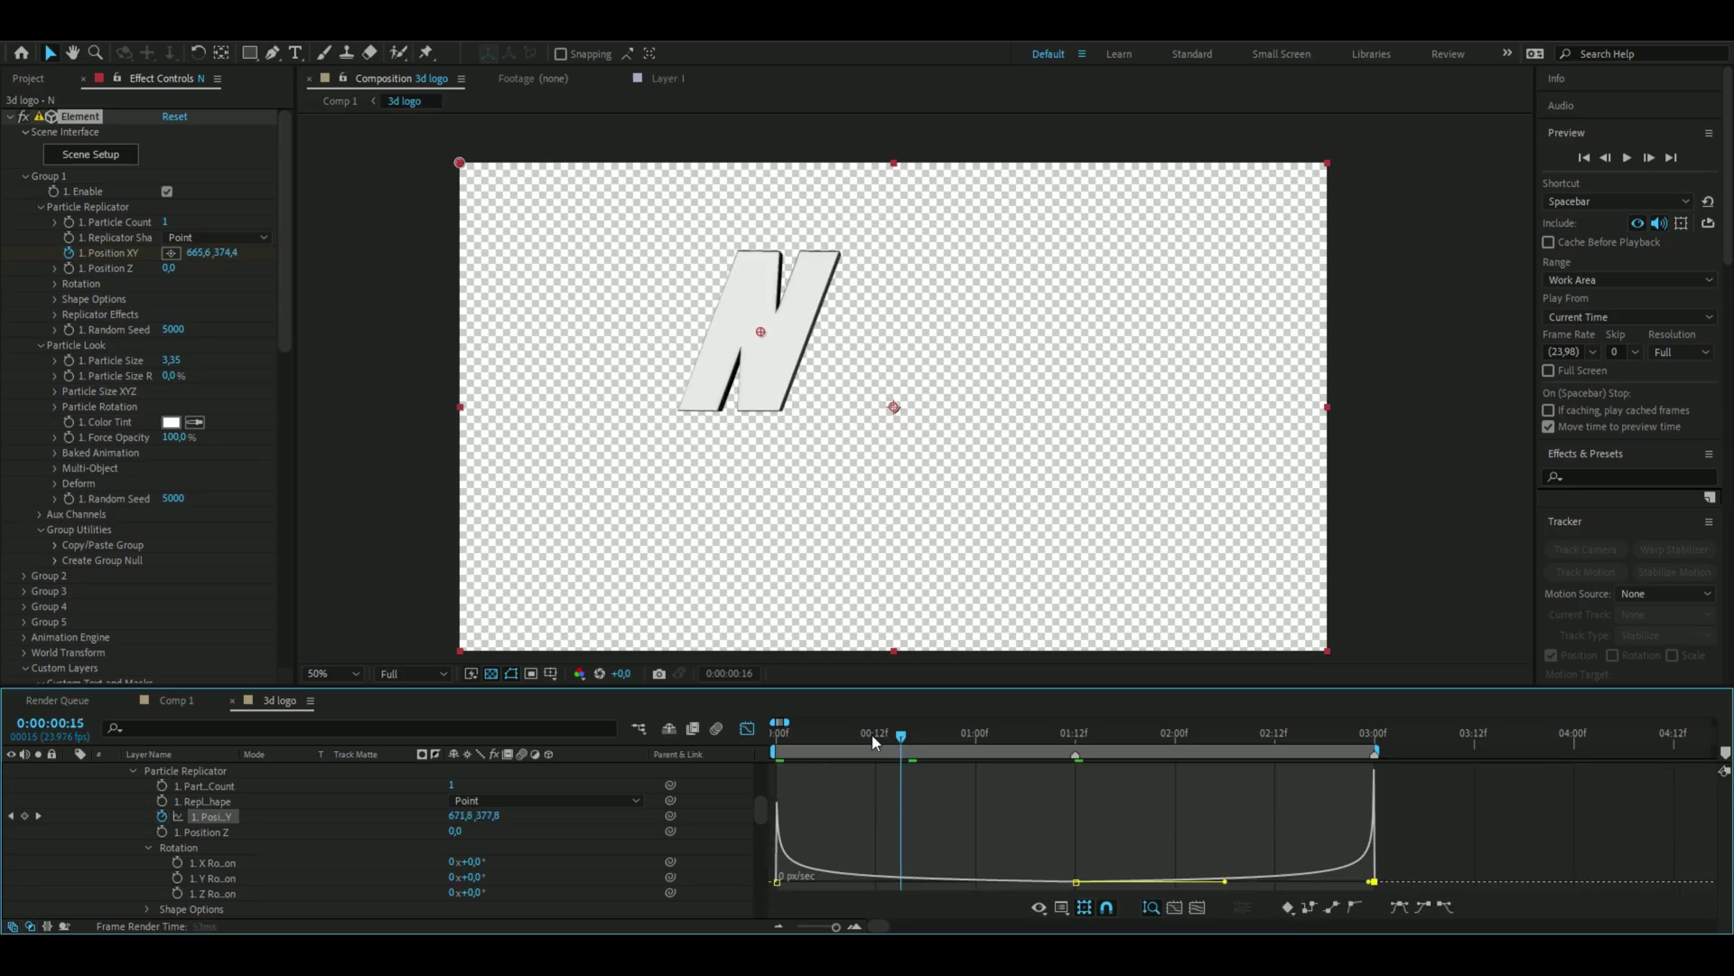
{"action": "key", "text": "space"}
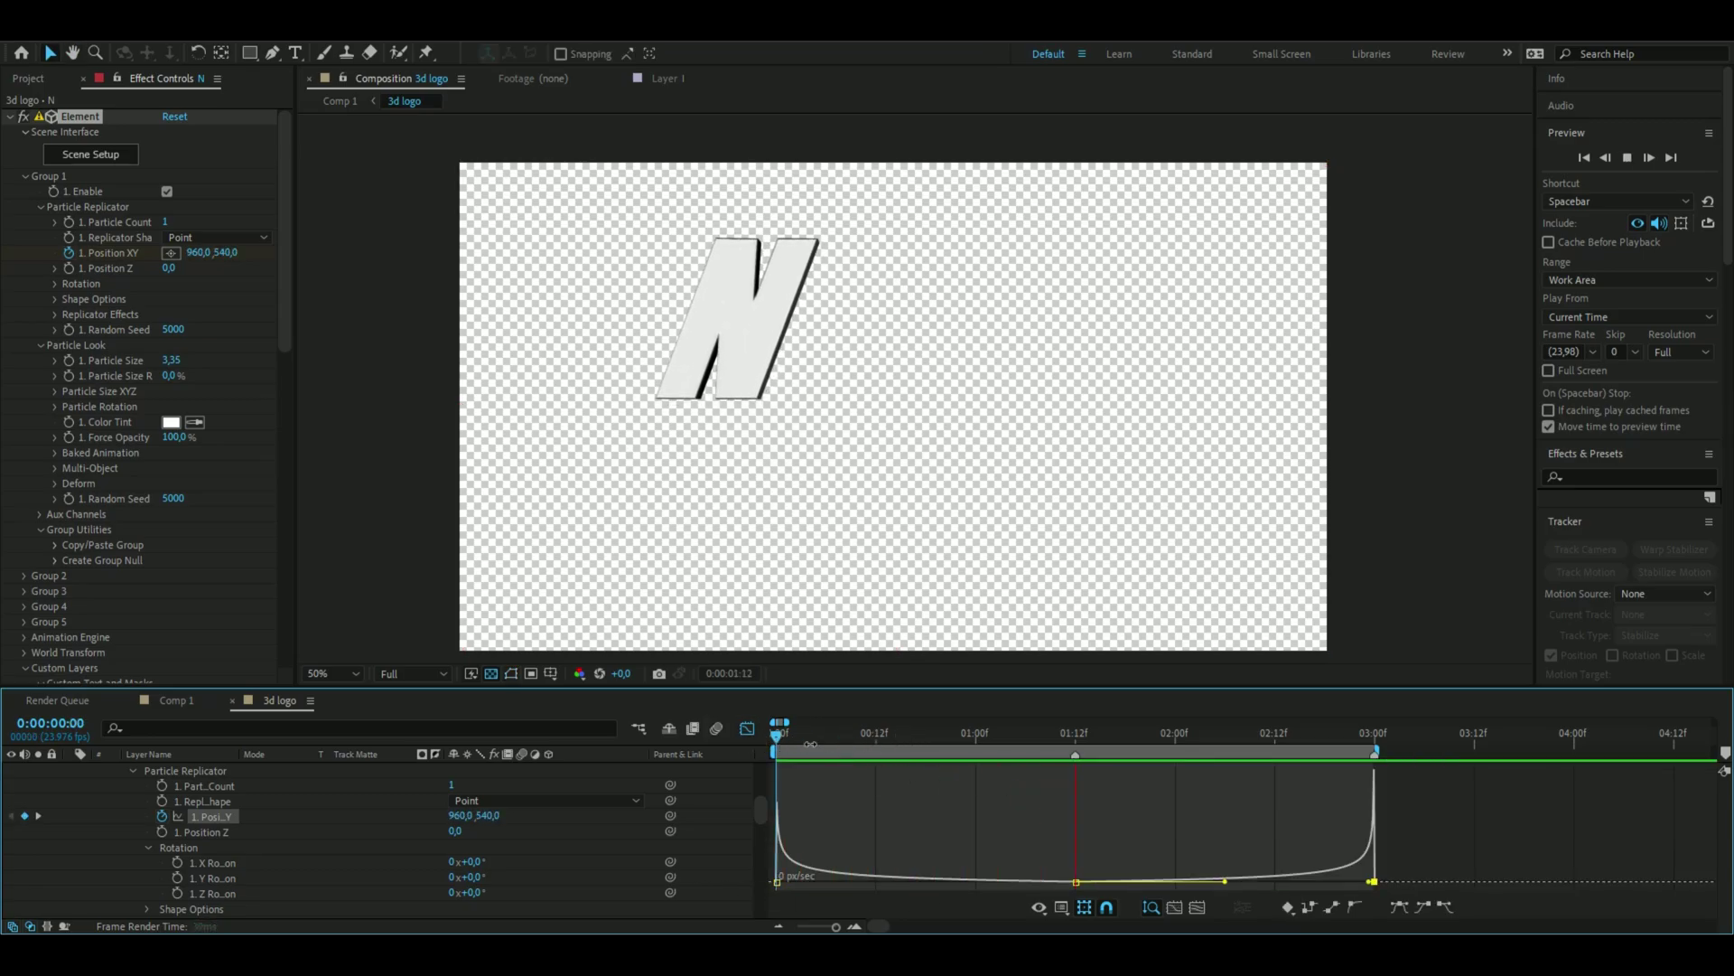
{"action": "left_click", "coordinate": [746, 728]}
Add a Y Rotation keyframe of -90° for the N at 0:00:00:00
{"action": "scroll", "coordinate": [862, 825], "scroll_direction": "down", "scroll_amount": 1}
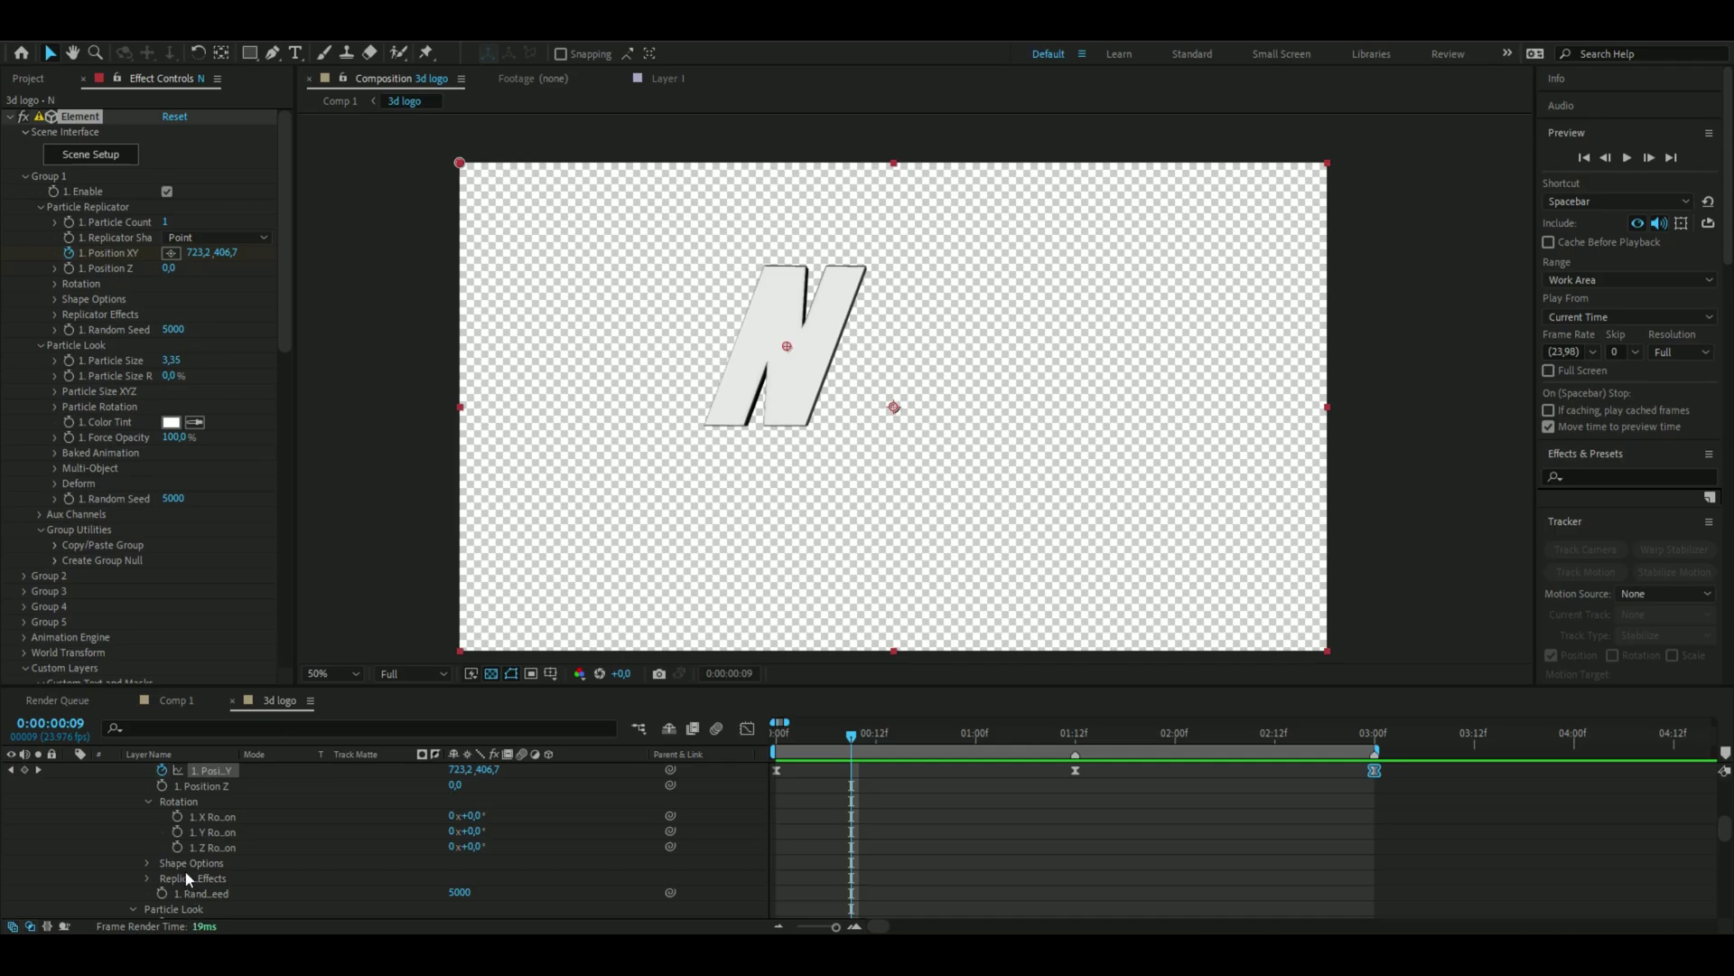
{"action": "left_click_drag", "start_coordinate": [850, 739], "coordinate": [775, 788]}
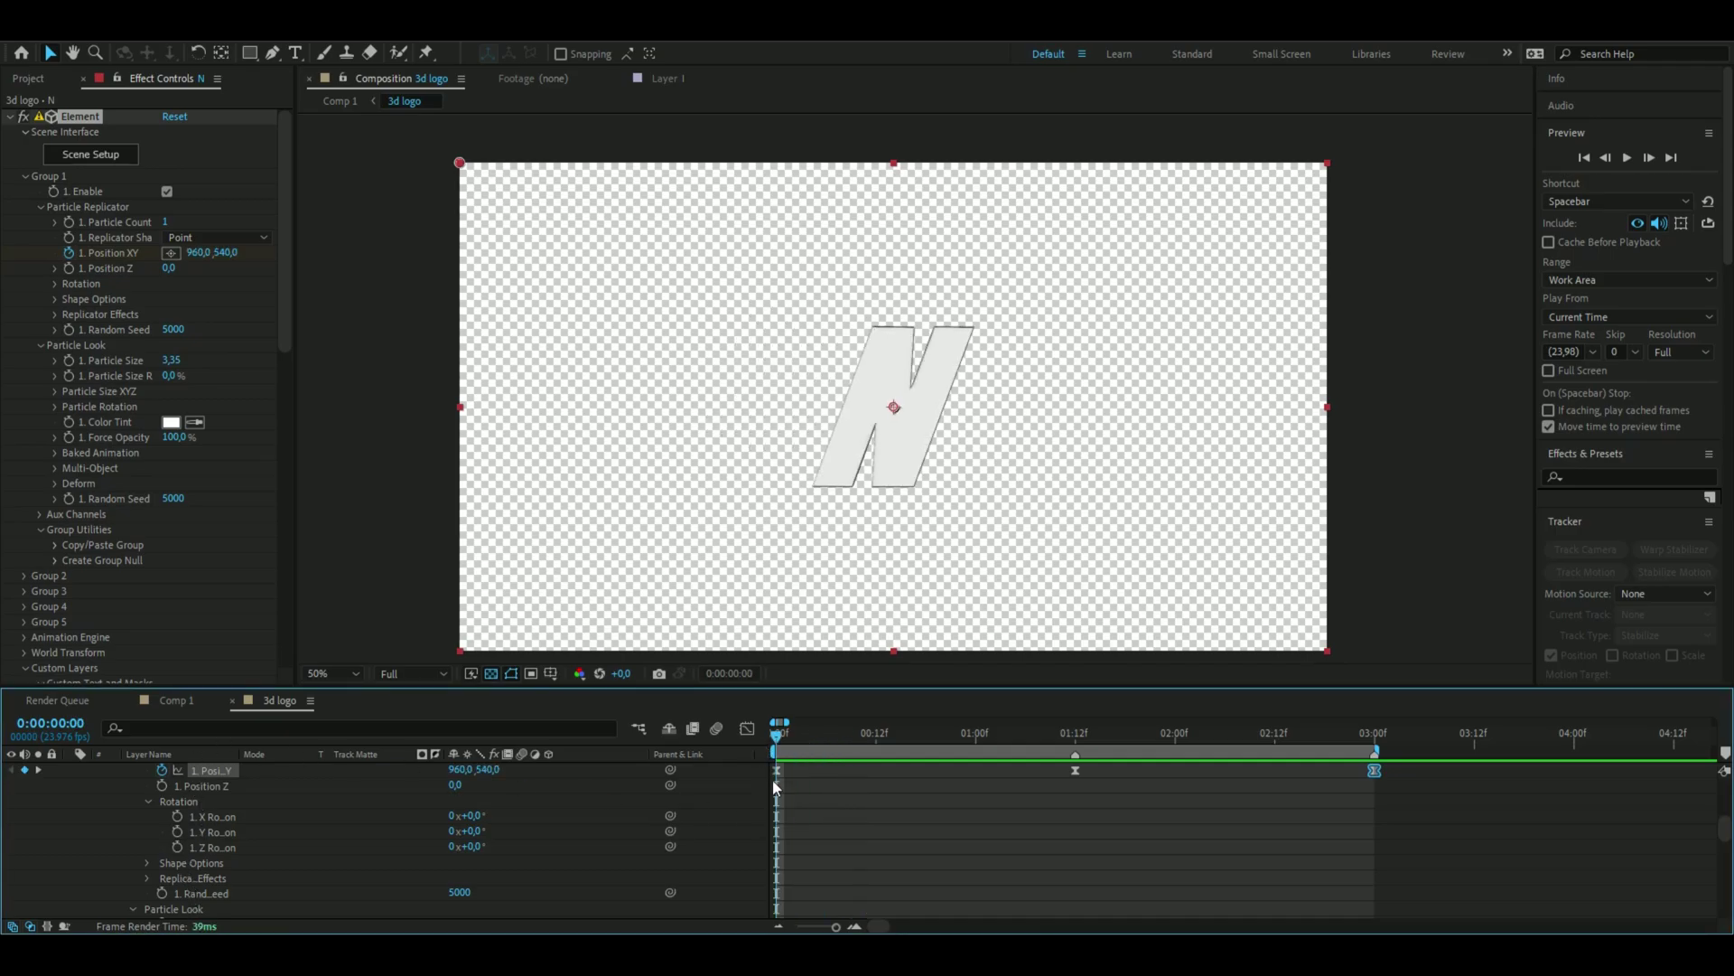
{"action": "left_click", "coordinate": [178, 833]}
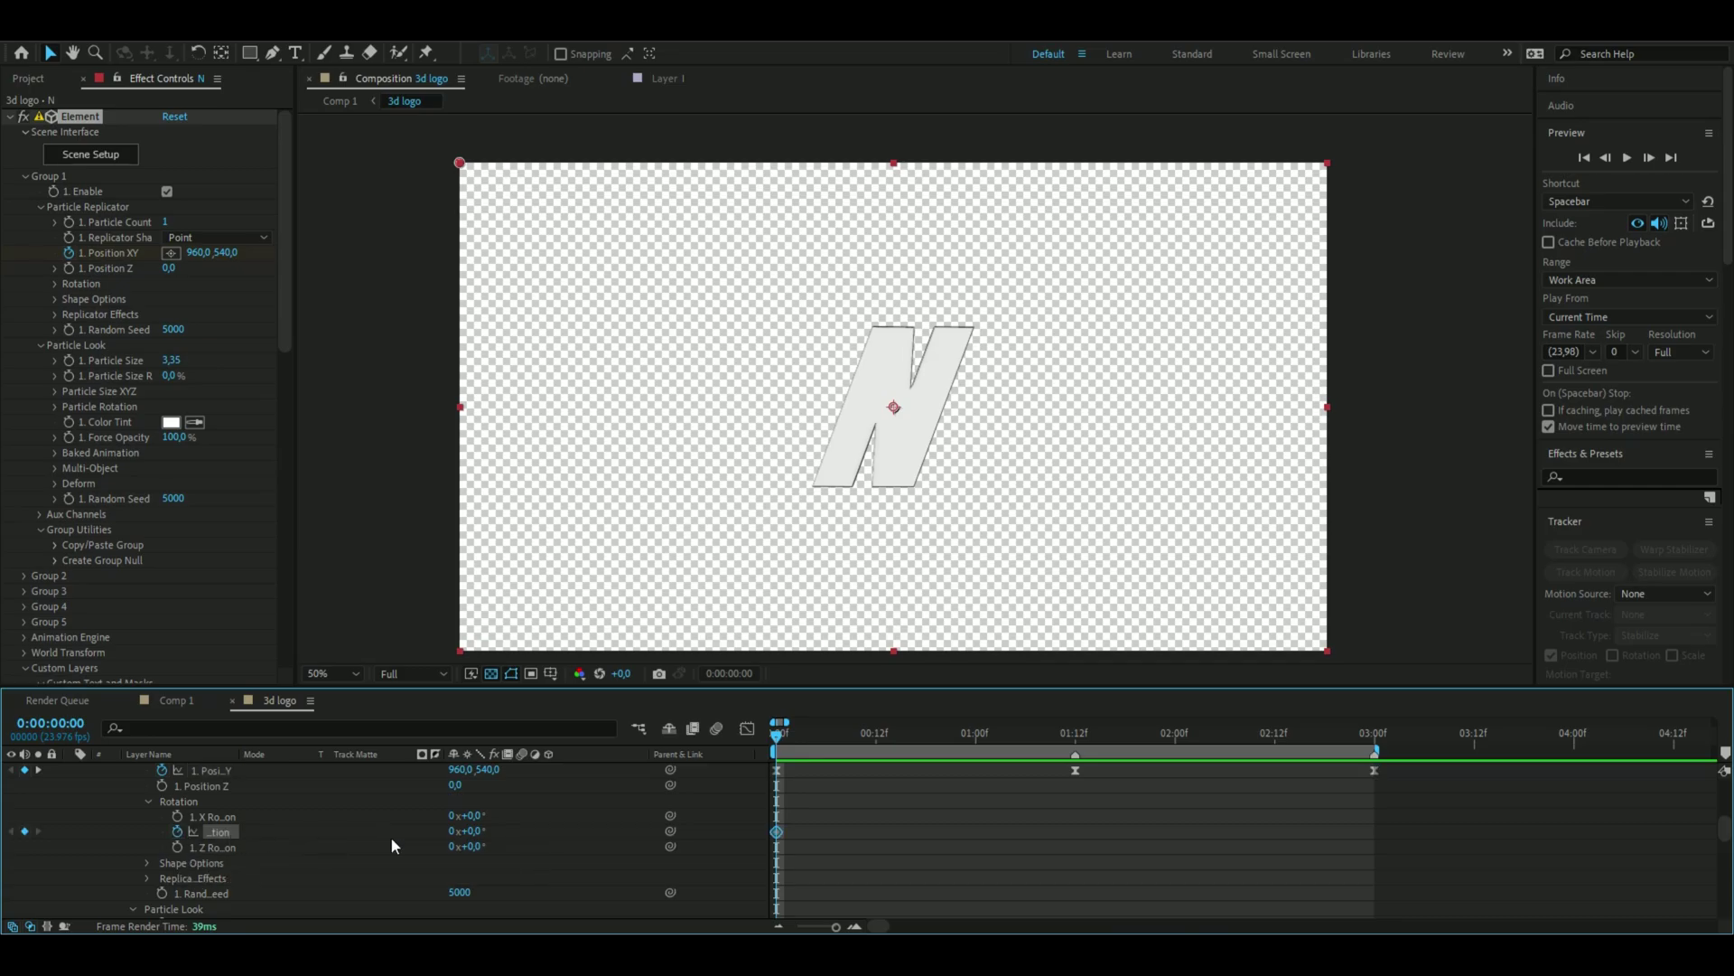
{"action": "left_click_drag", "start_coordinate": [482, 836], "coordinate": [404, 837]}
Set the N's Y Rotation to 0° at 0:00:01:12 and to 90° at 0:00:03:00
{"action": "left_click_drag", "start_coordinate": [779, 733], "coordinate": [1077, 775]}
{"action": "left_click", "coordinate": [483, 831]}
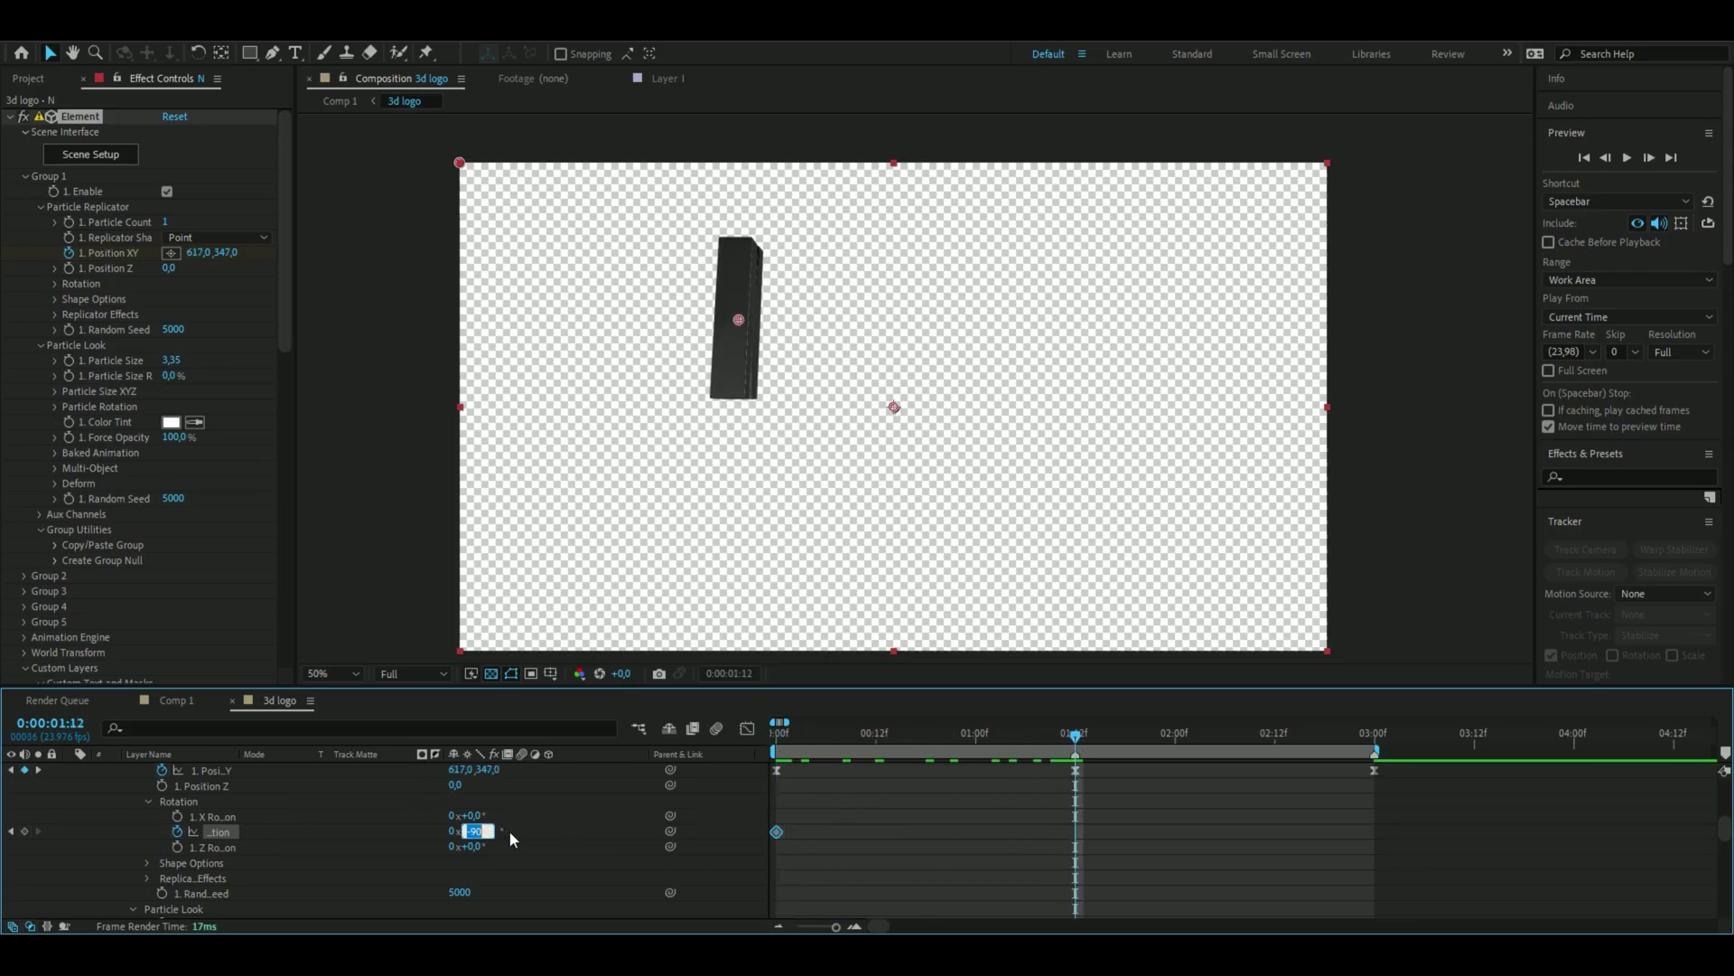
{"action": "type", "text": "0"}
{"action": "key", "text": "Return"}
{"action": "left_click_drag", "start_coordinate": [1076, 745], "coordinate": [1374, 771]}
{"action": "left_click_drag", "start_coordinate": [470, 831], "coordinate": [667, 831]}
Easy ease the N's three Y Rotation keyframes and display the property's value graph in the Graph Editor
{"action": "left_click_drag", "start_coordinate": [1409, 825], "coordinate": [773, 838]}
{"action": "key", "text": "F9"}
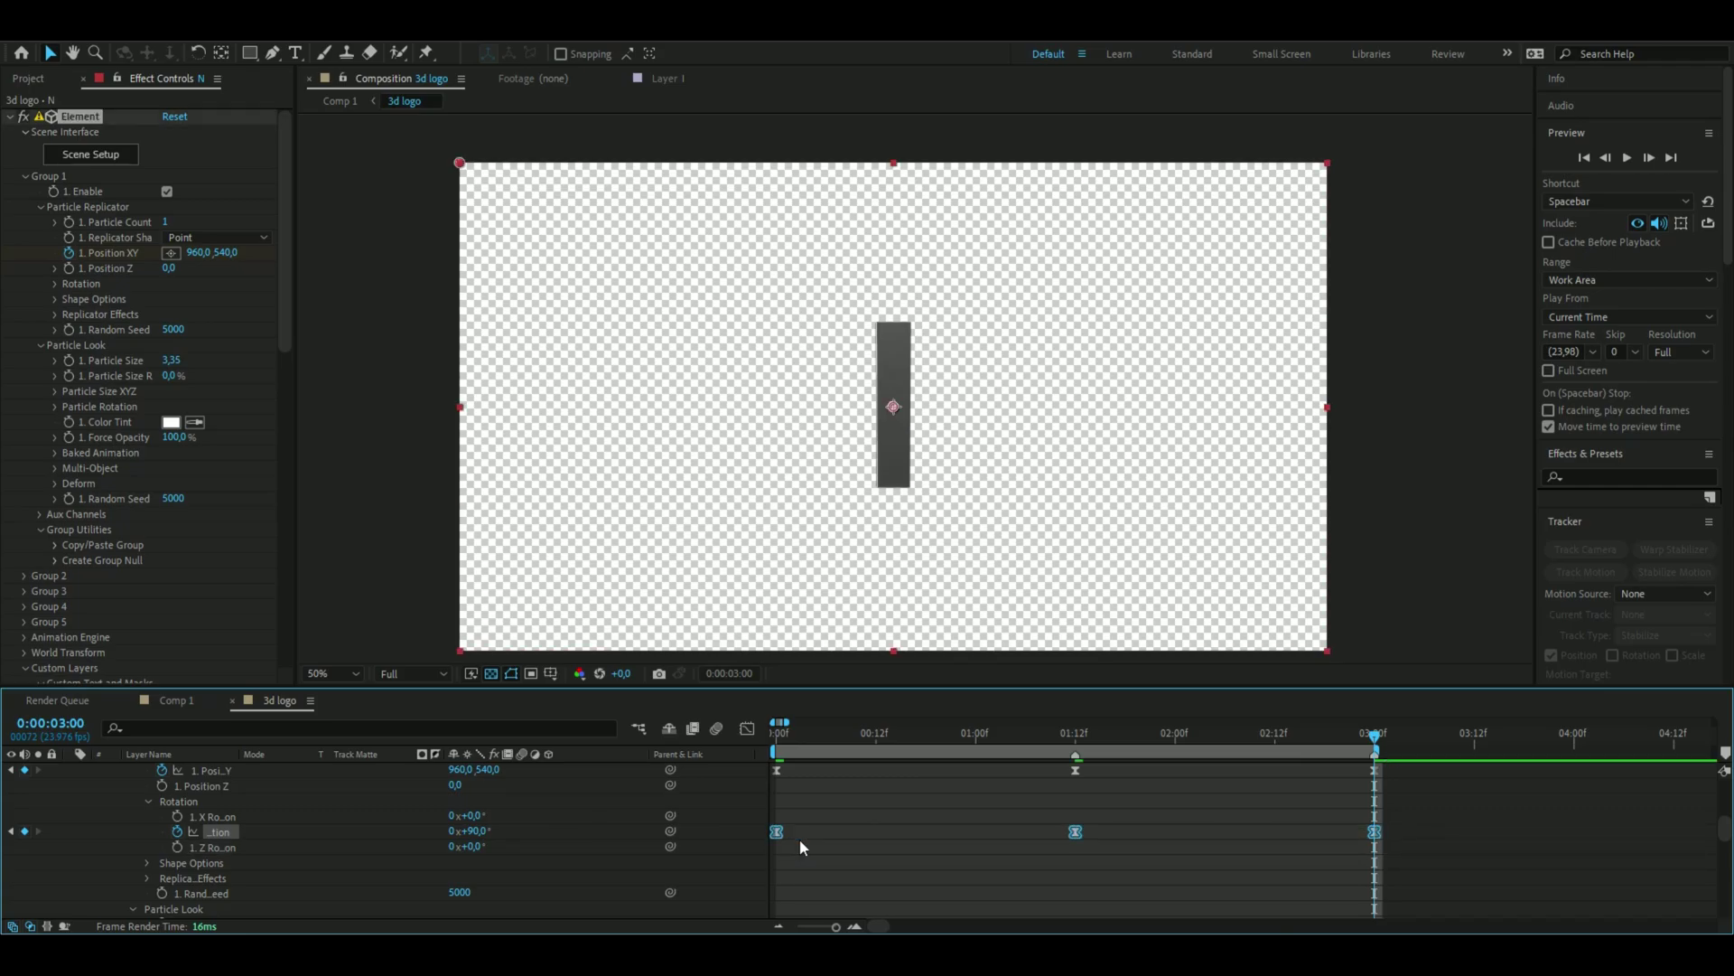
{"action": "left_click", "coordinate": [747, 728]}
{"action": "left_click", "coordinate": [1039, 907]}
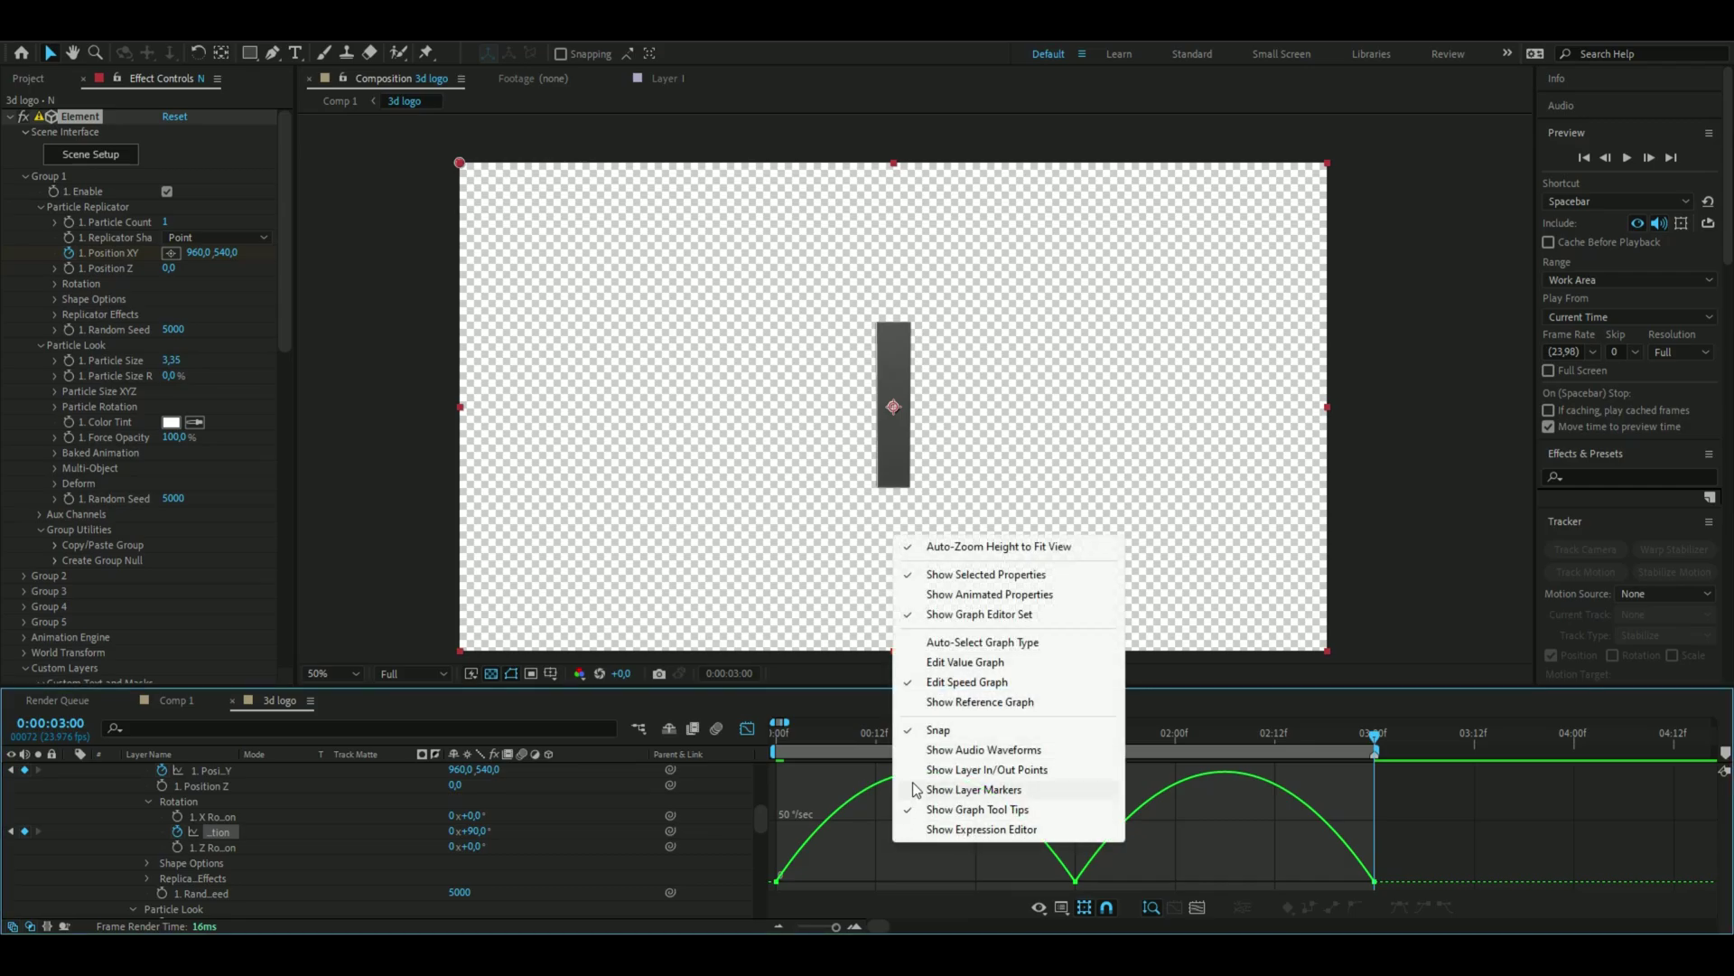
{"action": "left_click", "coordinate": [964, 665]}
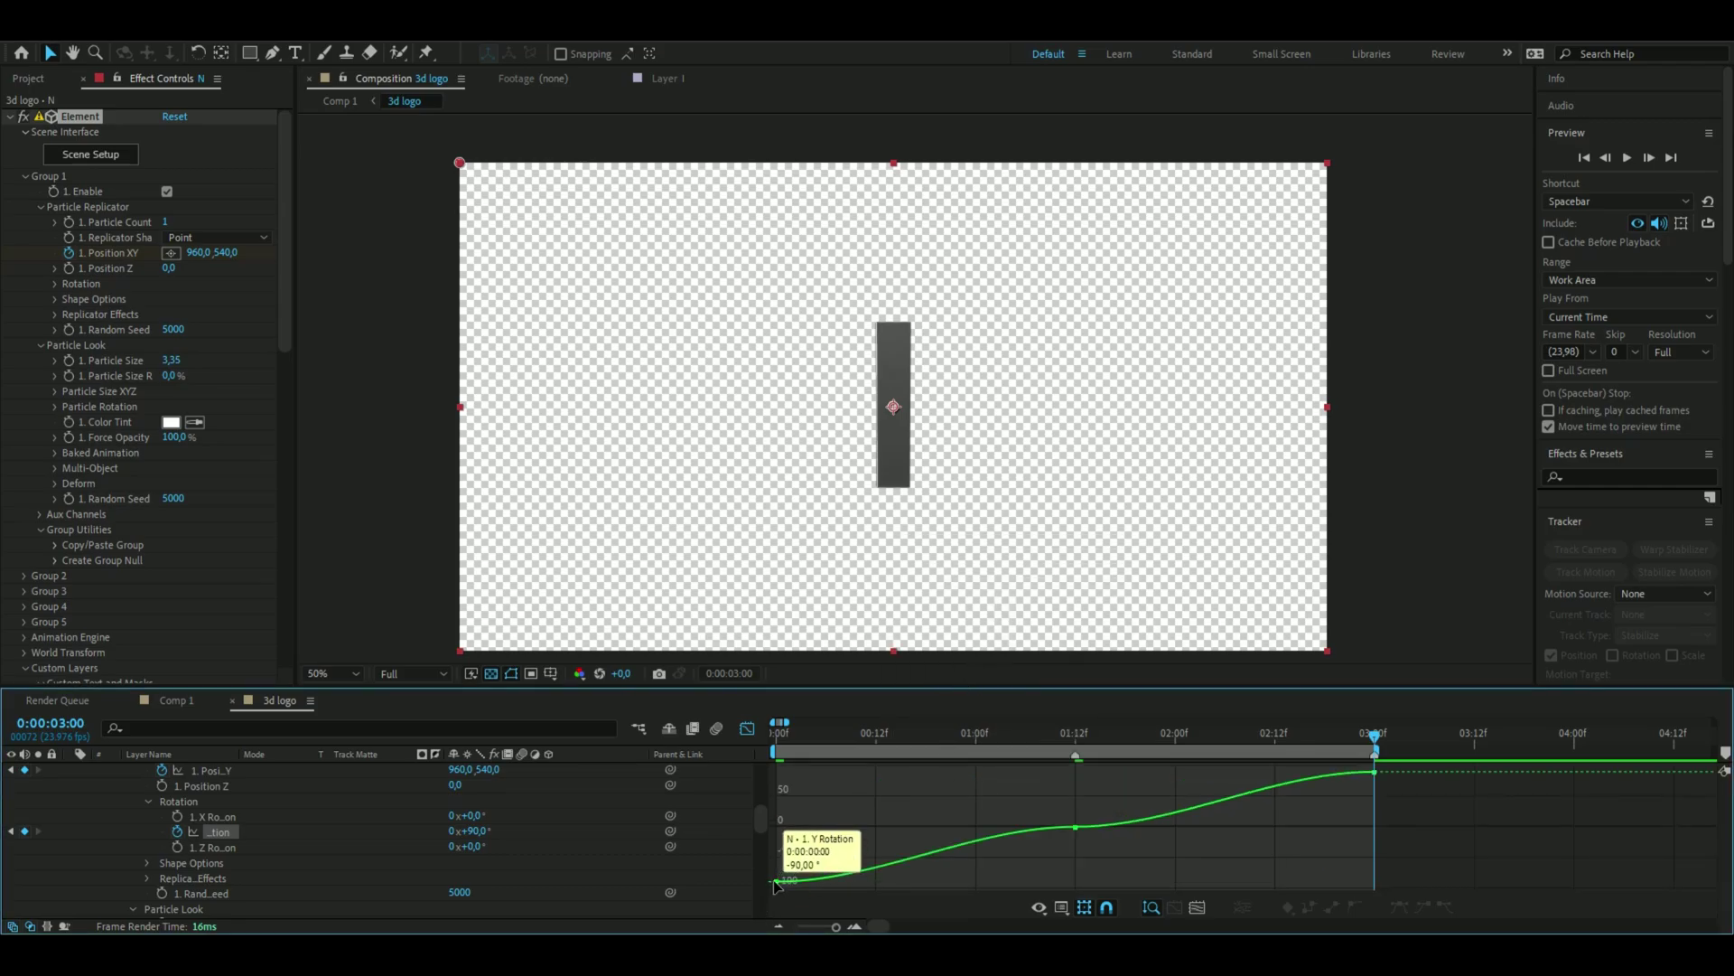
Shape the Y Rotation value graph to be steep at both ends and shallow around 0:00:01:12, preview it, and close the Graph Editor
{"action": "left_click_drag", "start_coordinate": [875, 881], "coordinate": [755, 853]}
{"action": "left_click", "coordinate": [1374, 772]}
{"action": "left_click_drag", "start_coordinate": [1275, 772], "coordinate": [1387, 797]}
{"action": "left_click_drag", "start_coordinate": [1174, 826], "coordinate": [1084, 829]}
{"action": "left_click_drag", "start_coordinate": [977, 831], "coordinate": [1049, 831]}
{"action": "key", "text": "space"}
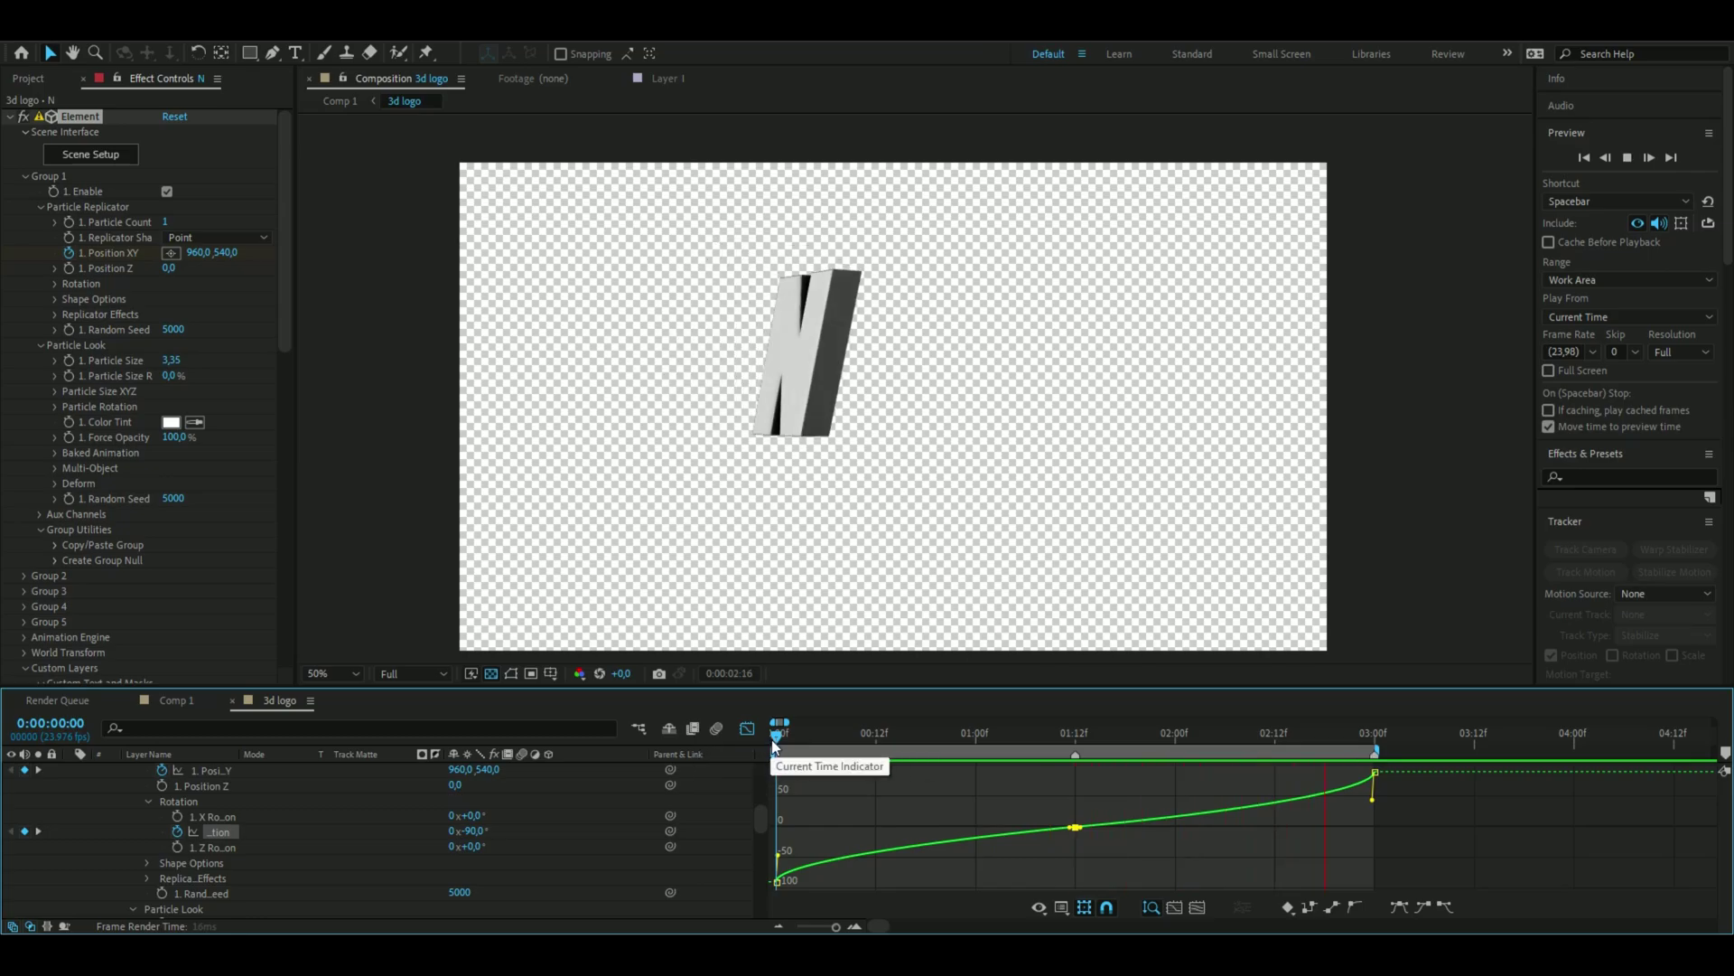
{"action": "left_click", "coordinate": [747, 728]}
Keyframe the N's Particle Size at 0 at 0:00:00:00, 3.35 at 0:00:01:12 and 0 at 0:00:03:00
{"action": "scroll", "coordinate": [897, 850], "scroll_direction": "down", "scroll_amount": 1}
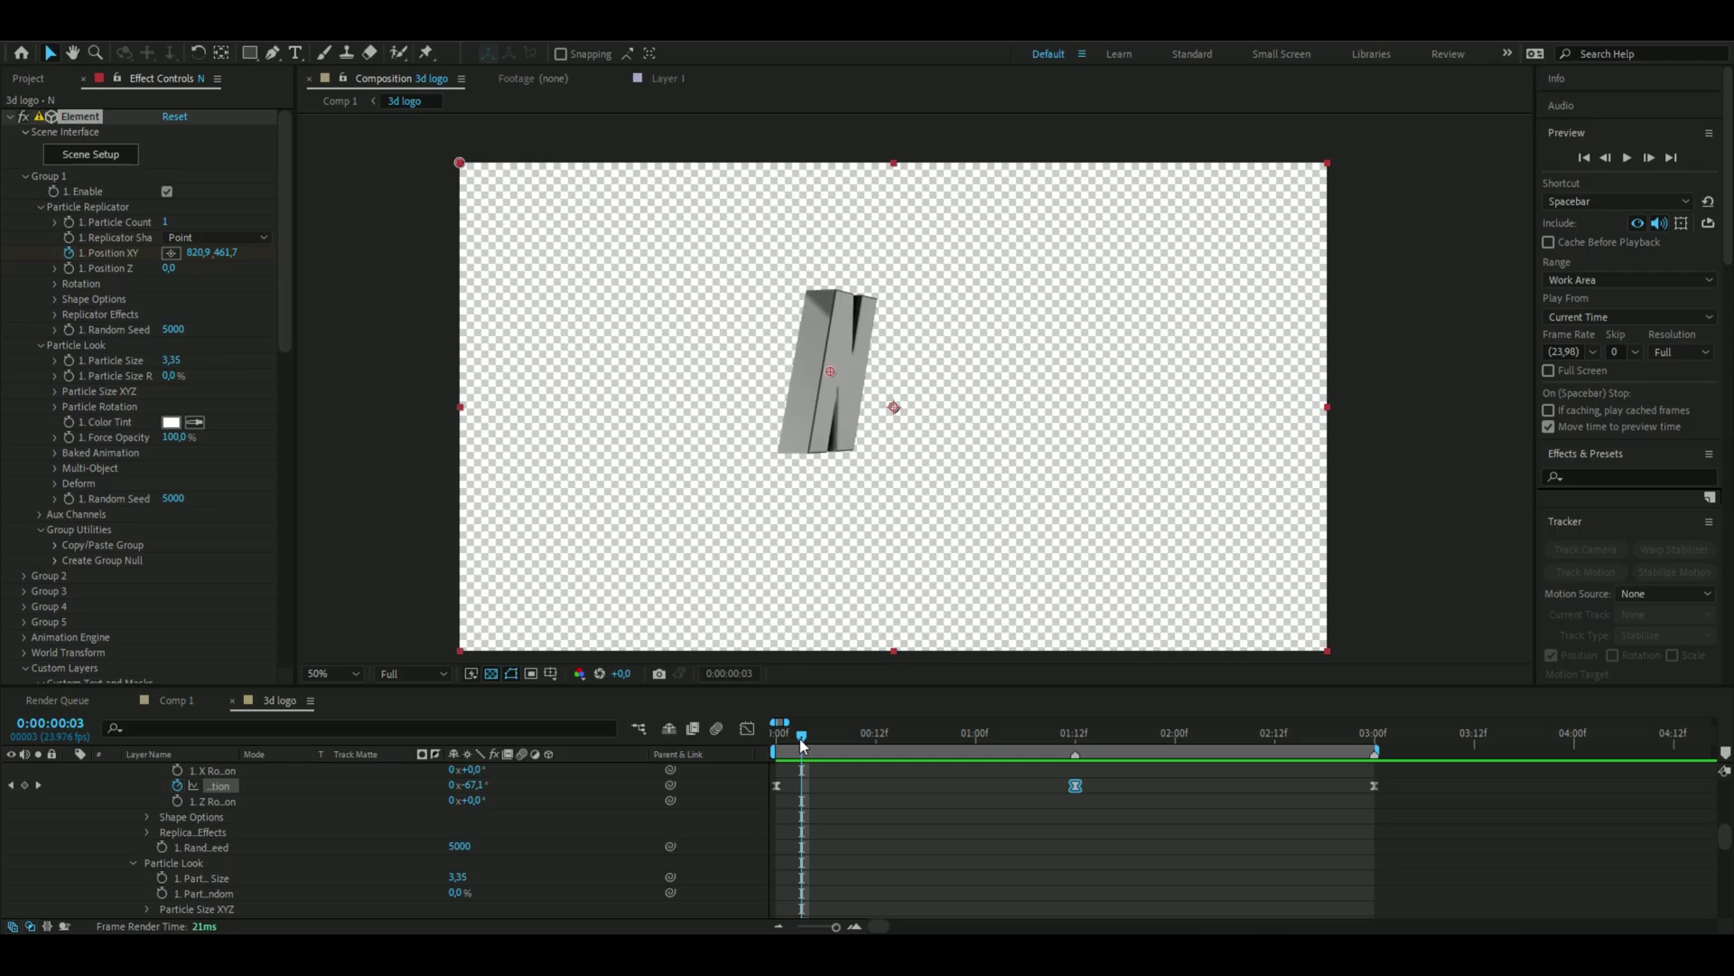
{"action": "left_click_drag", "start_coordinate": [799, 739], "coordinate": [1076, 739]}
{"action": "left_click", "coordinate": [860, 798]}
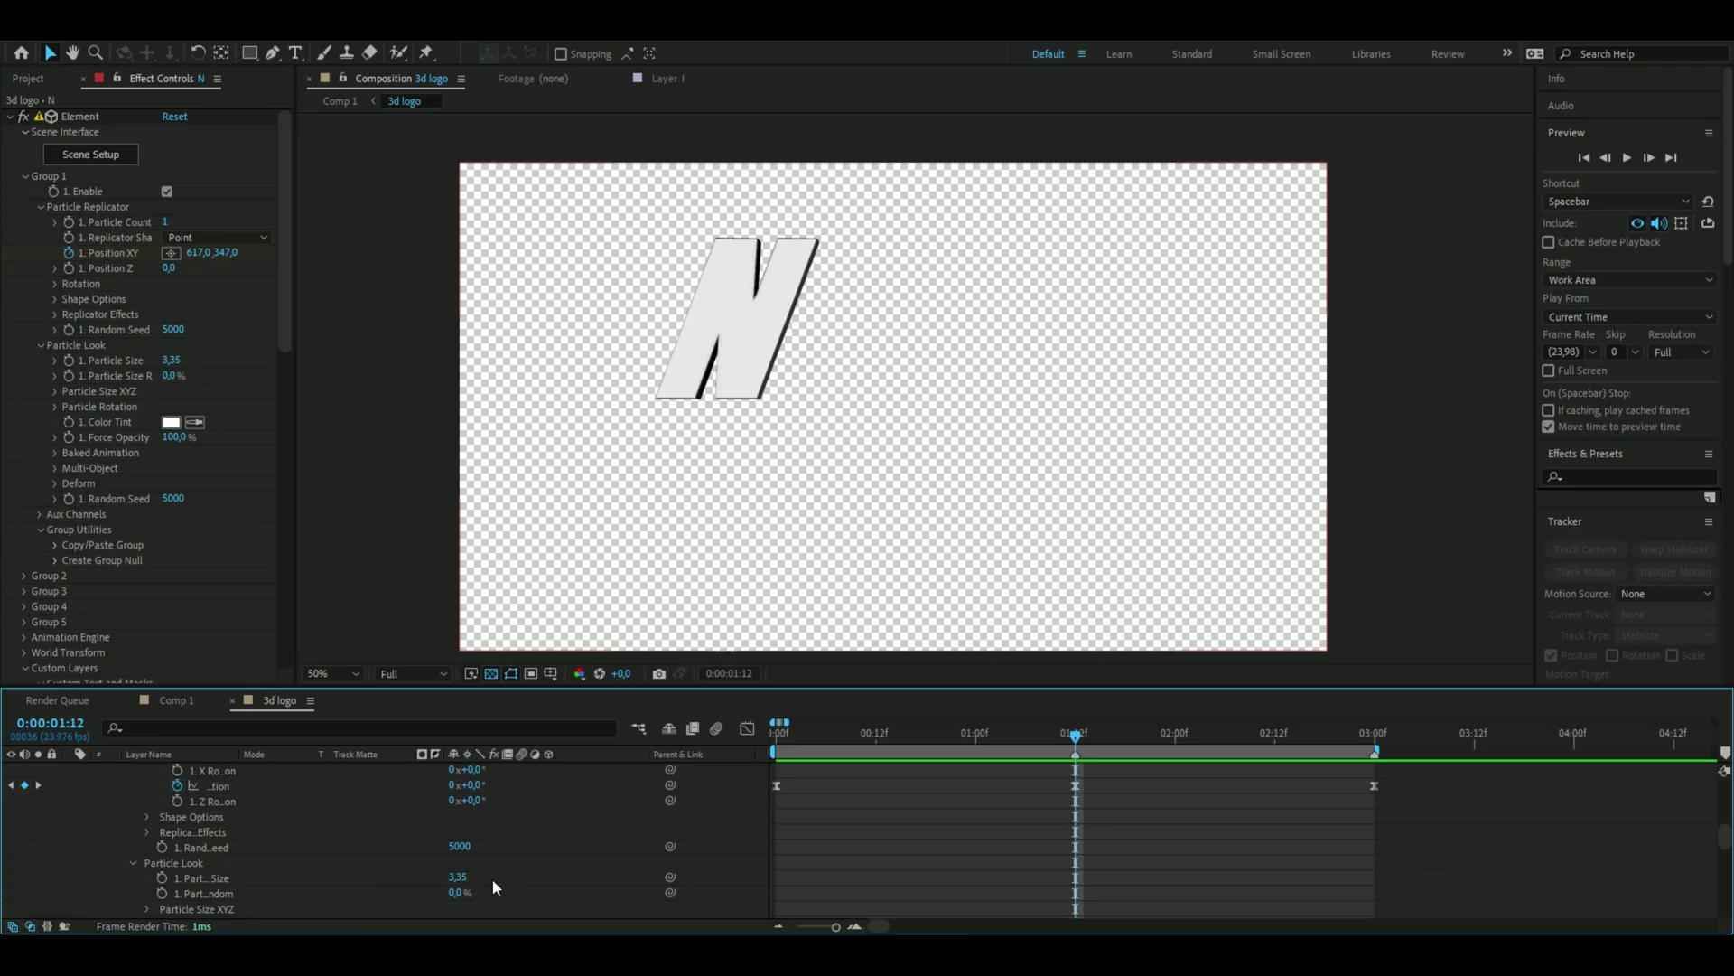
{"action": "left_click", "coordinate": [162, 878]}
{"action": "left_click_drag", "start_coordinate": [1076, 735], "coordinate": [1374, 768]}
{"action": "type", "text": "0"}
{"action": "key", "text": "Return"}
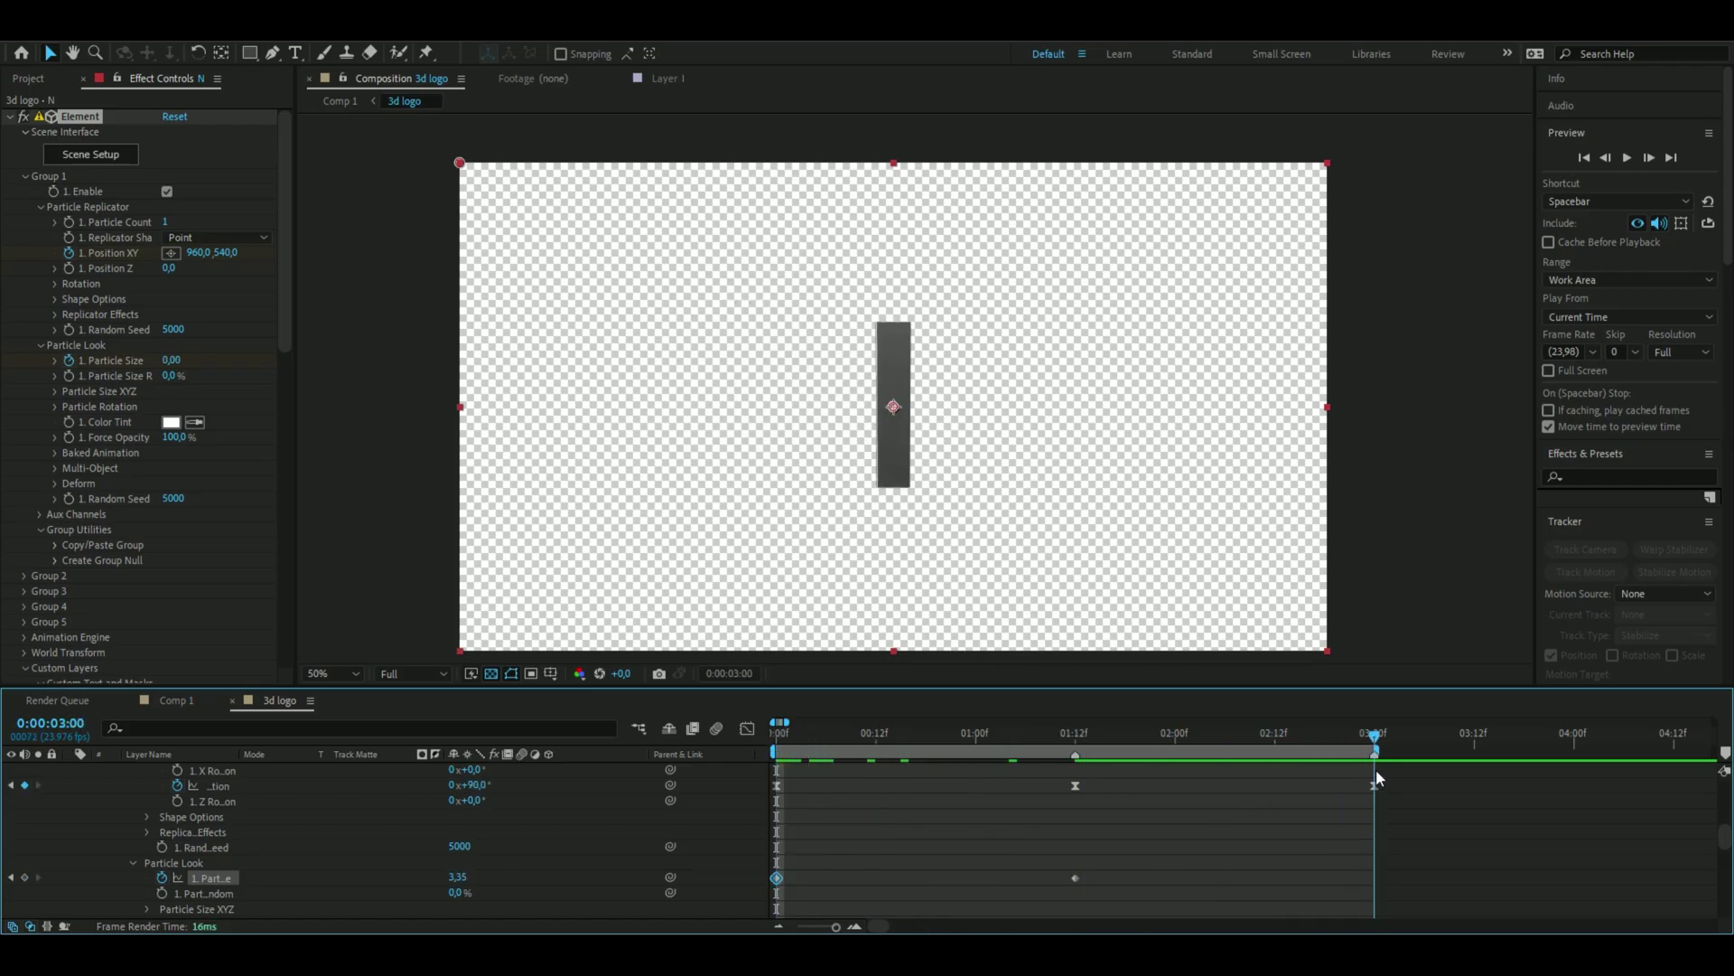
{"action": "left_click", "coordinate": [458, 877]}
{"action": "type", "text": "0"}
{"action": "key", "text": "Return"}
Easy ease the N's three Particle Size keyframes and display the property's value graph in the Graph Editor
{"action": "left_click", "coordinate": [1068, 737]}
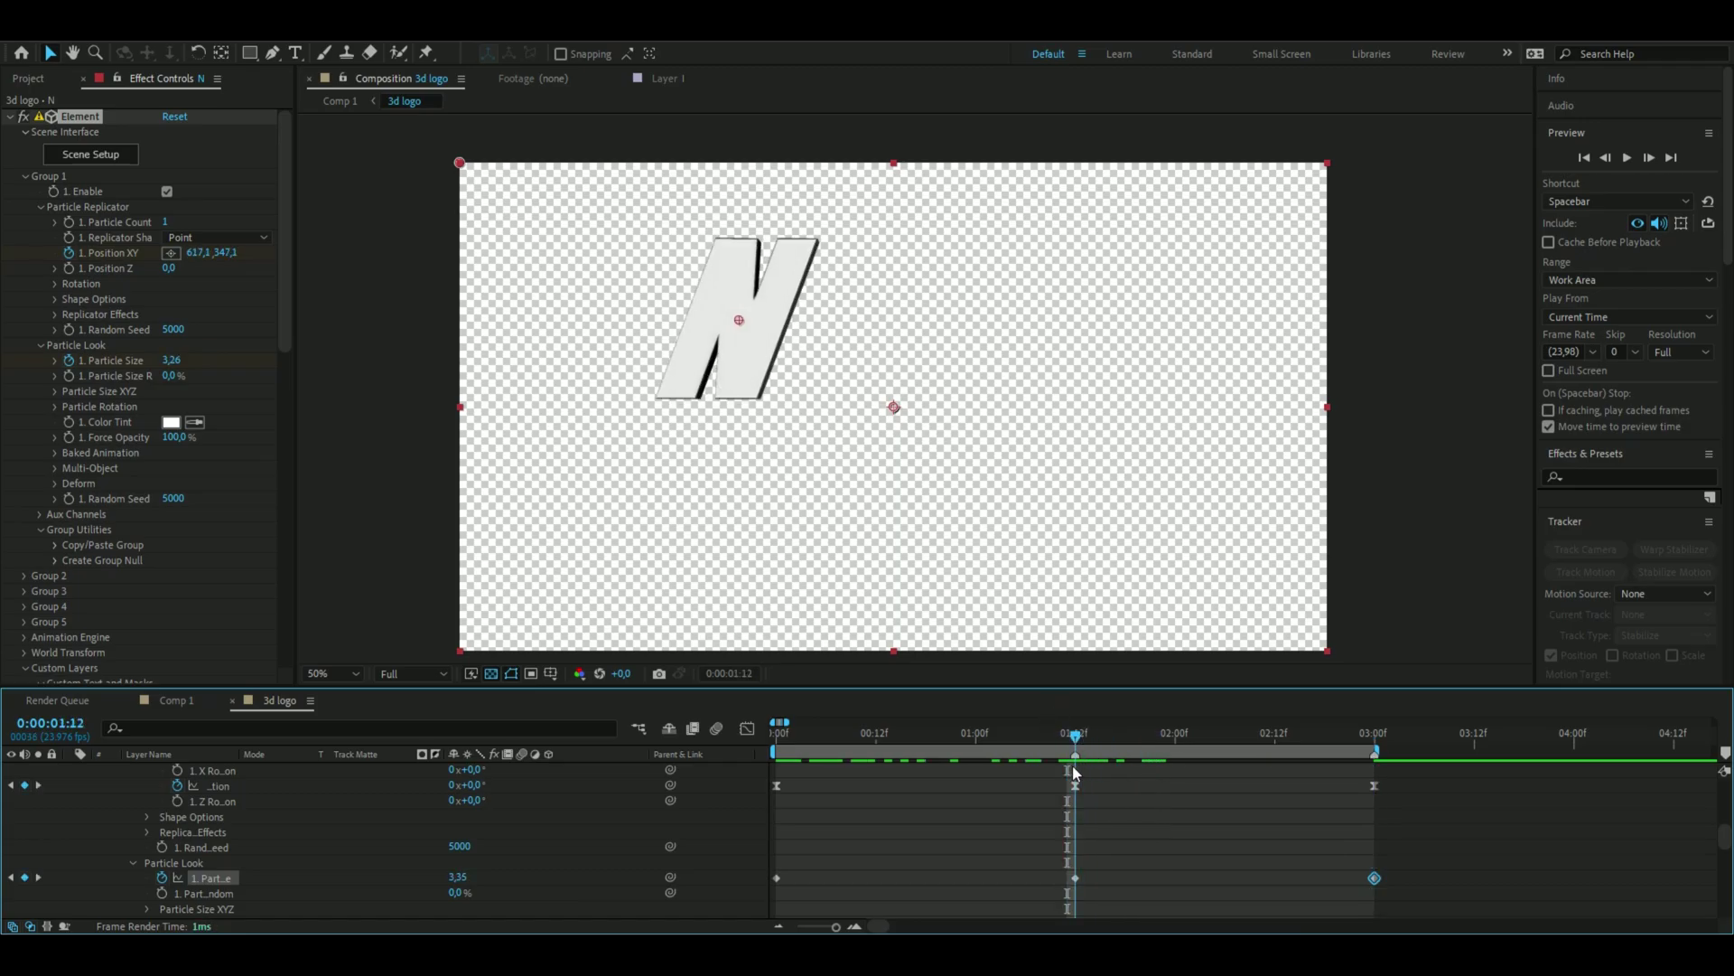
{"action": "left_click_drag", "start_coordinate": [1423, 873], "coordinate": [768, 884]}
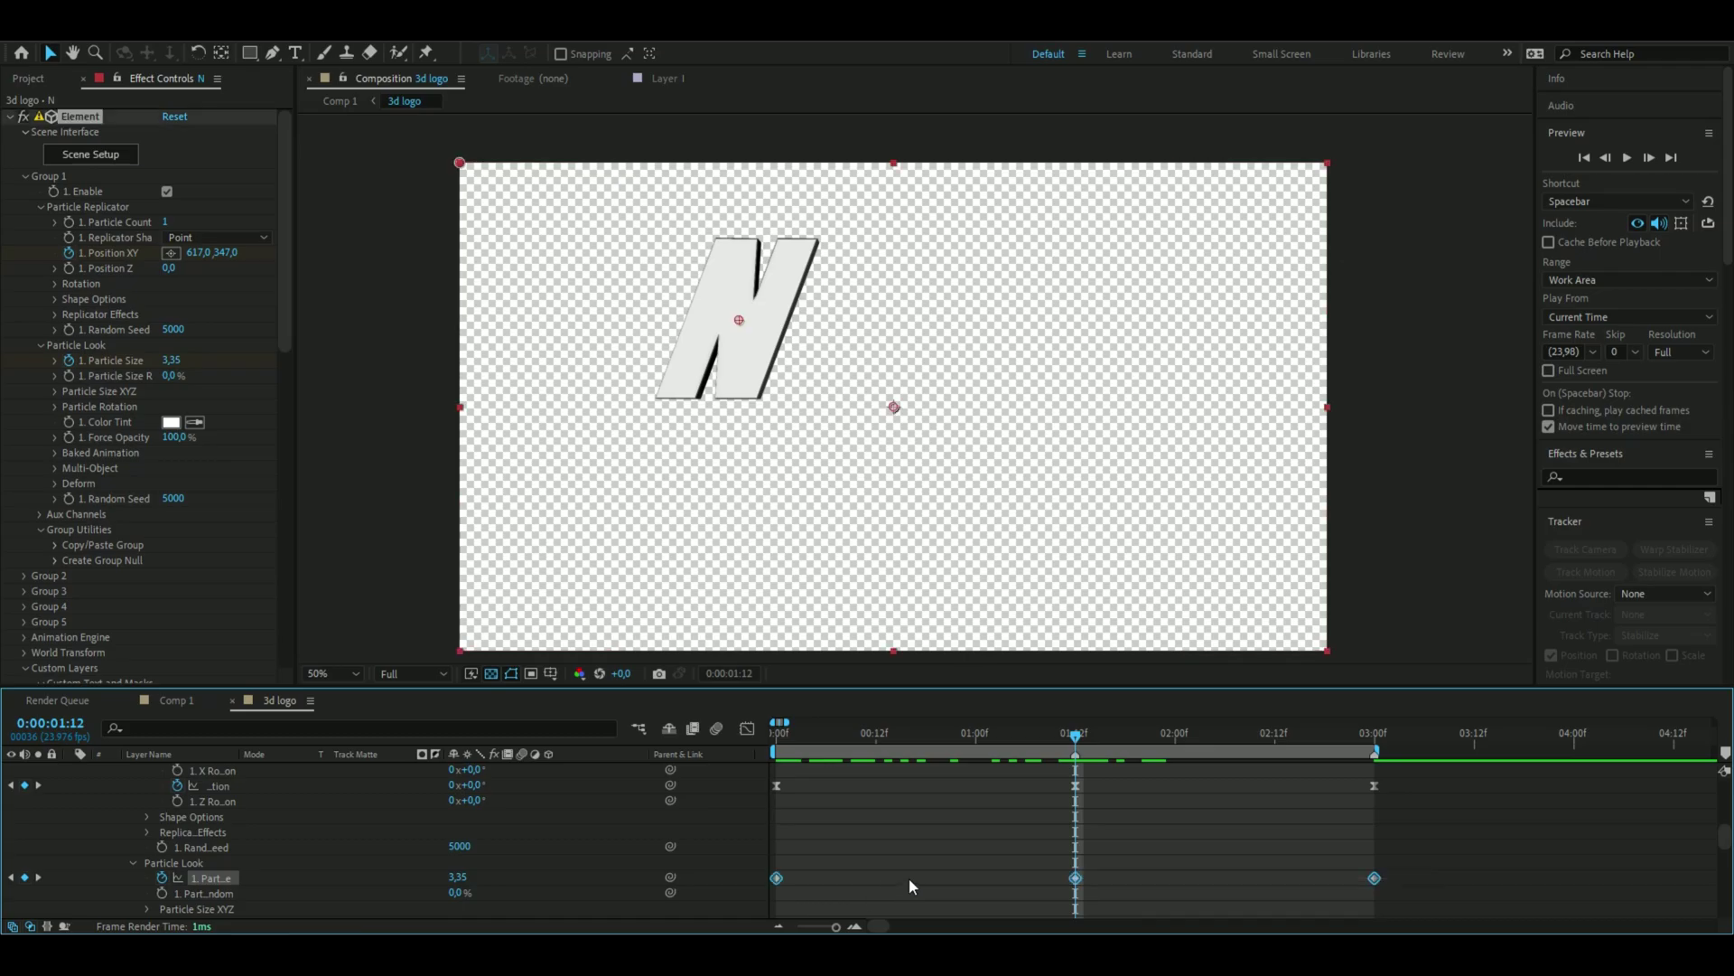
{"action": "left_click", "coordinate": [747, 728]}
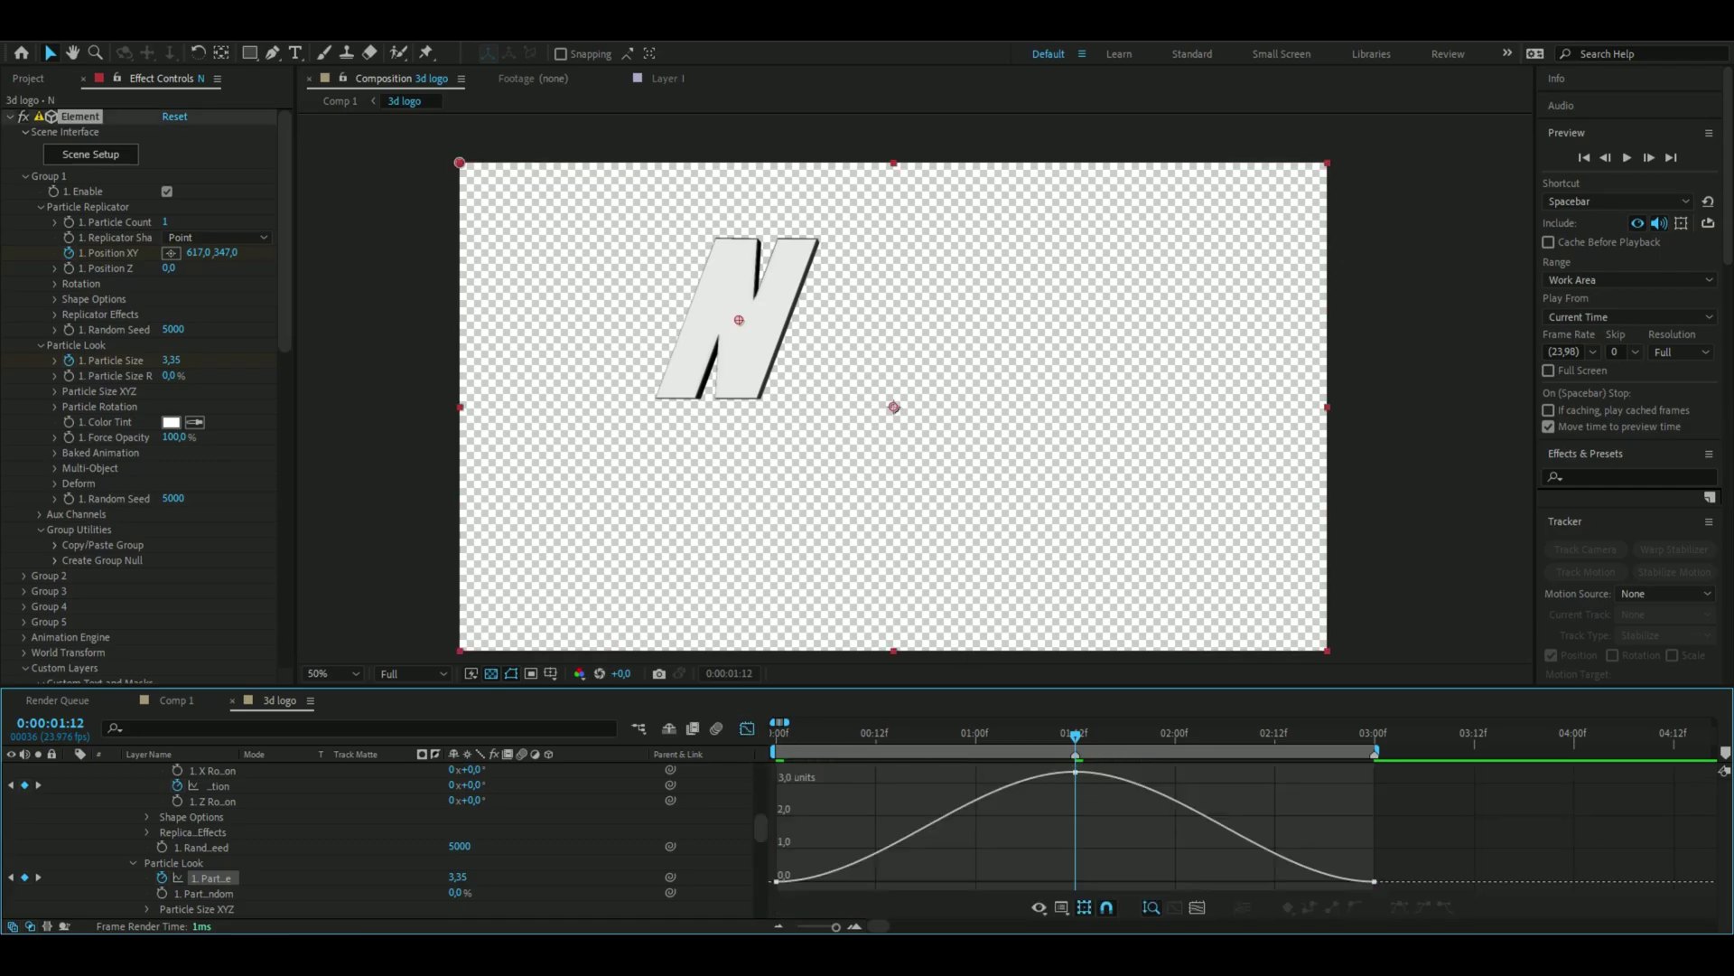
Shape the Particle Size graph into a steep rise and fall with a rounded plateau, preview it, and close the Graph Editor
{"action": "left_click", "coordinate": [776, 881]}
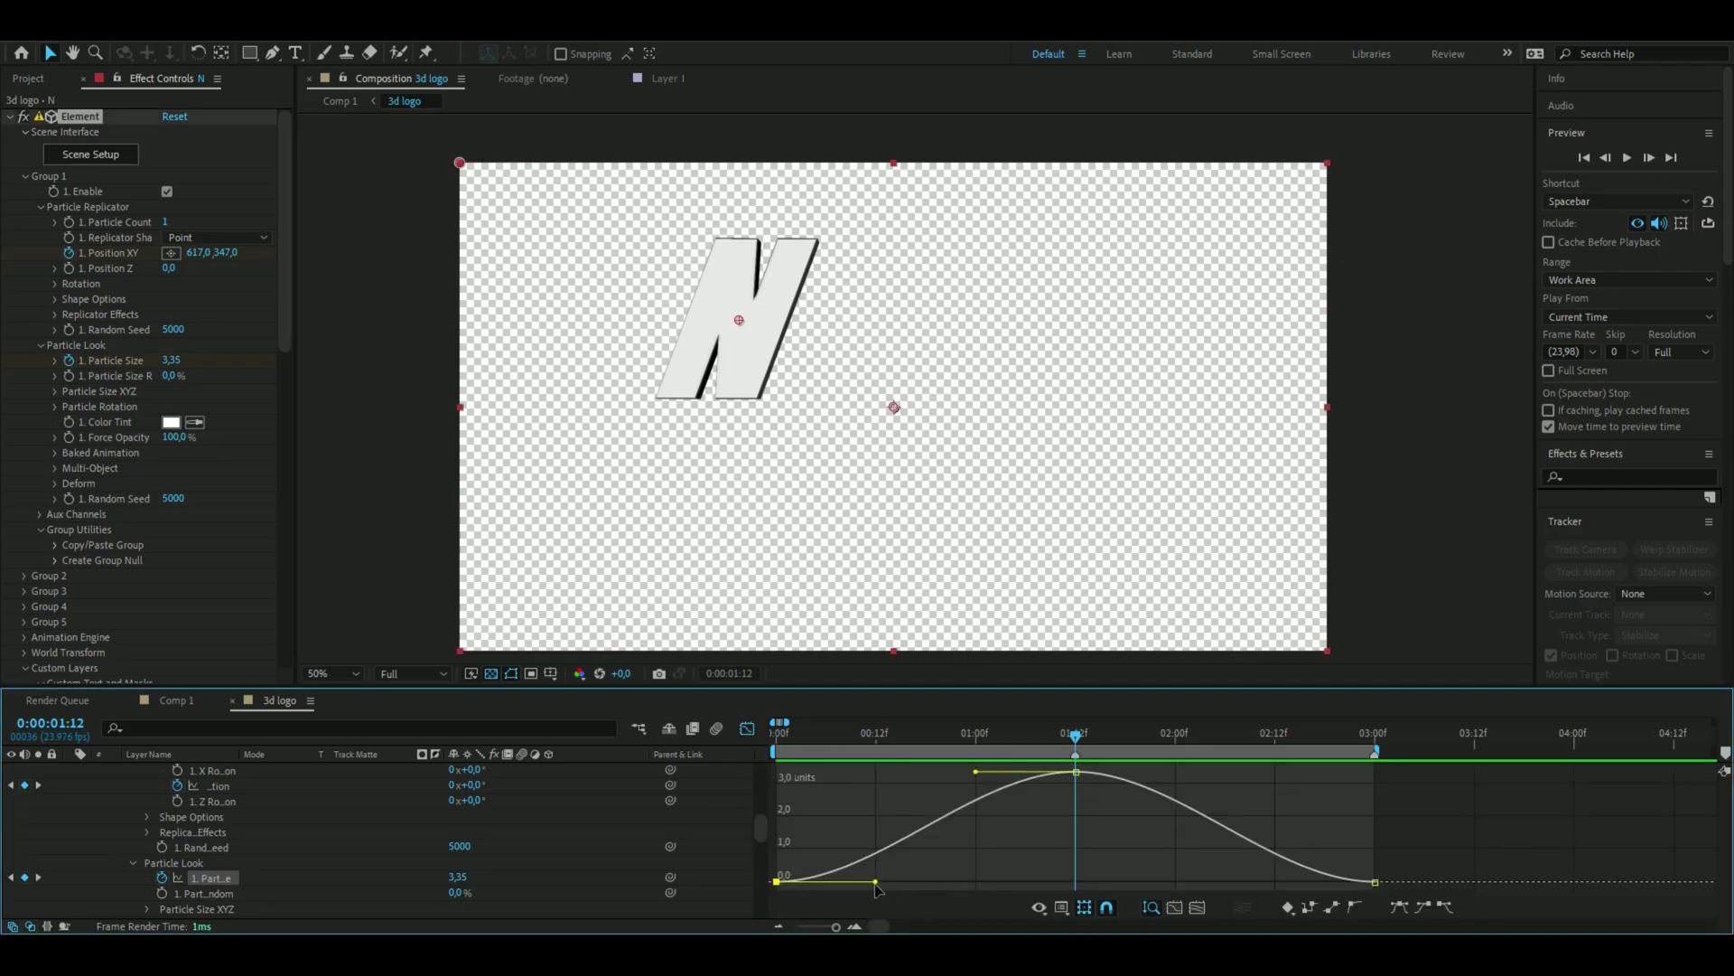
{"action": "left_click_drag", "start_coordinate": [876, 888], "coordinate": [713, 768]}
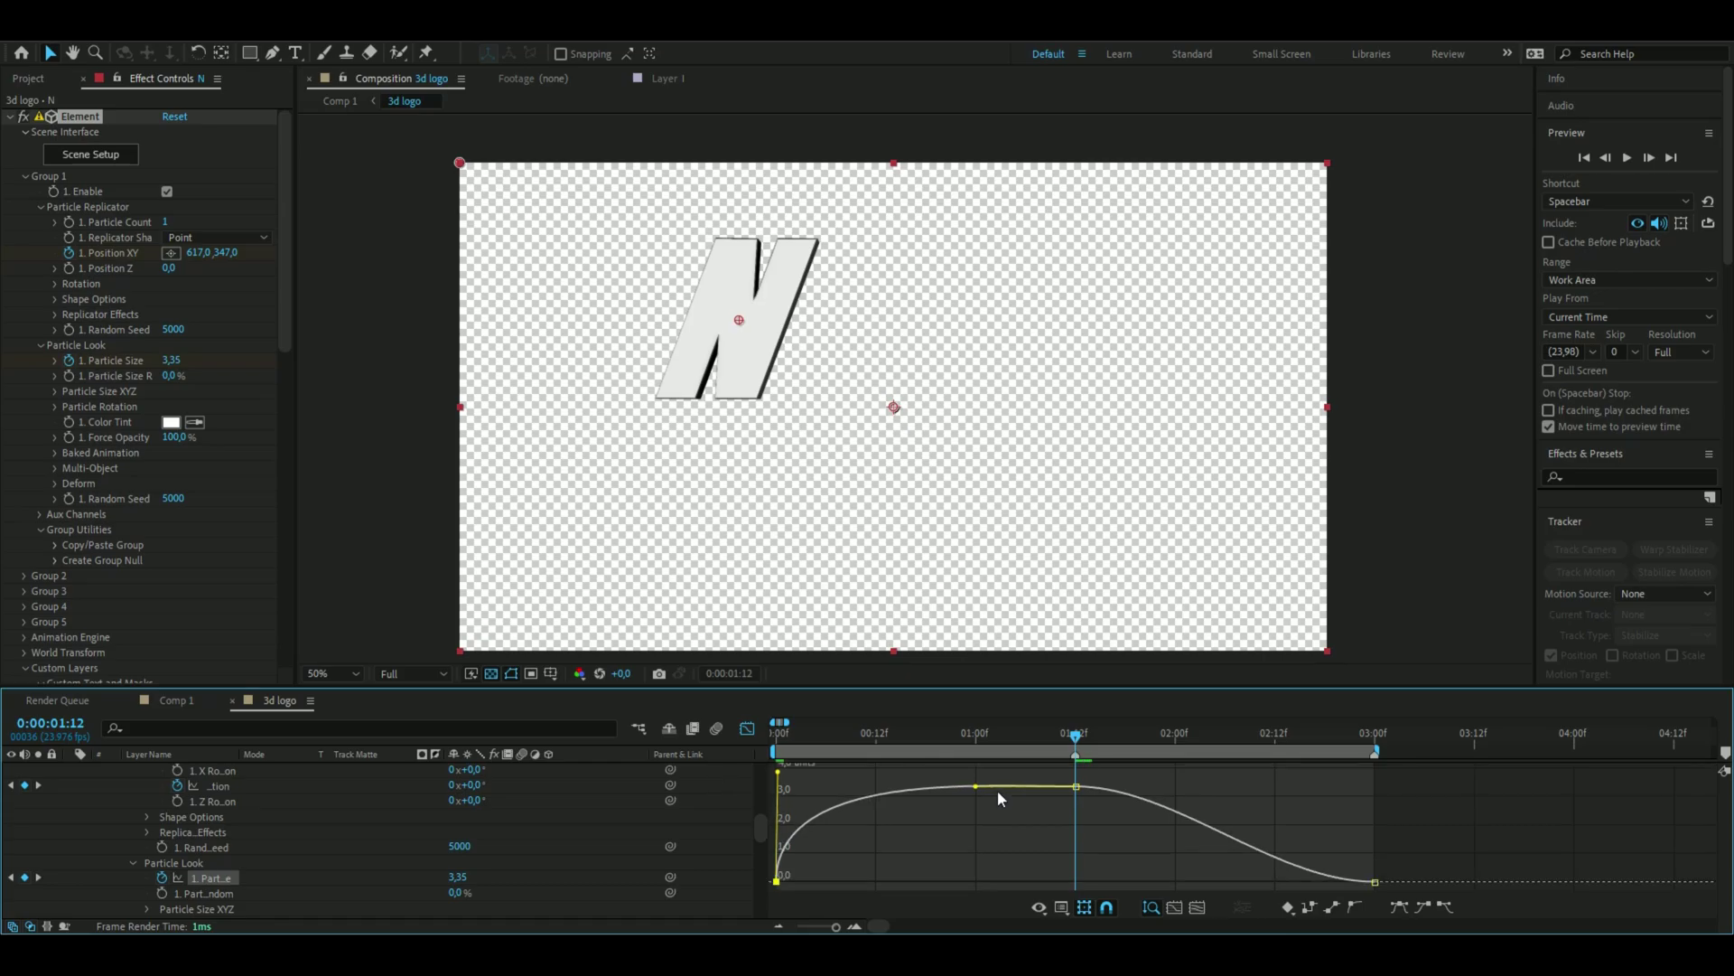
{"action": "left_click_drag", "start_coordinate": [977, 785], "coordinate": [1039, 792]}
{"action": "left_click_drag", "start_coordinate": [1175, 786], "coordinate": [1112, 790]}
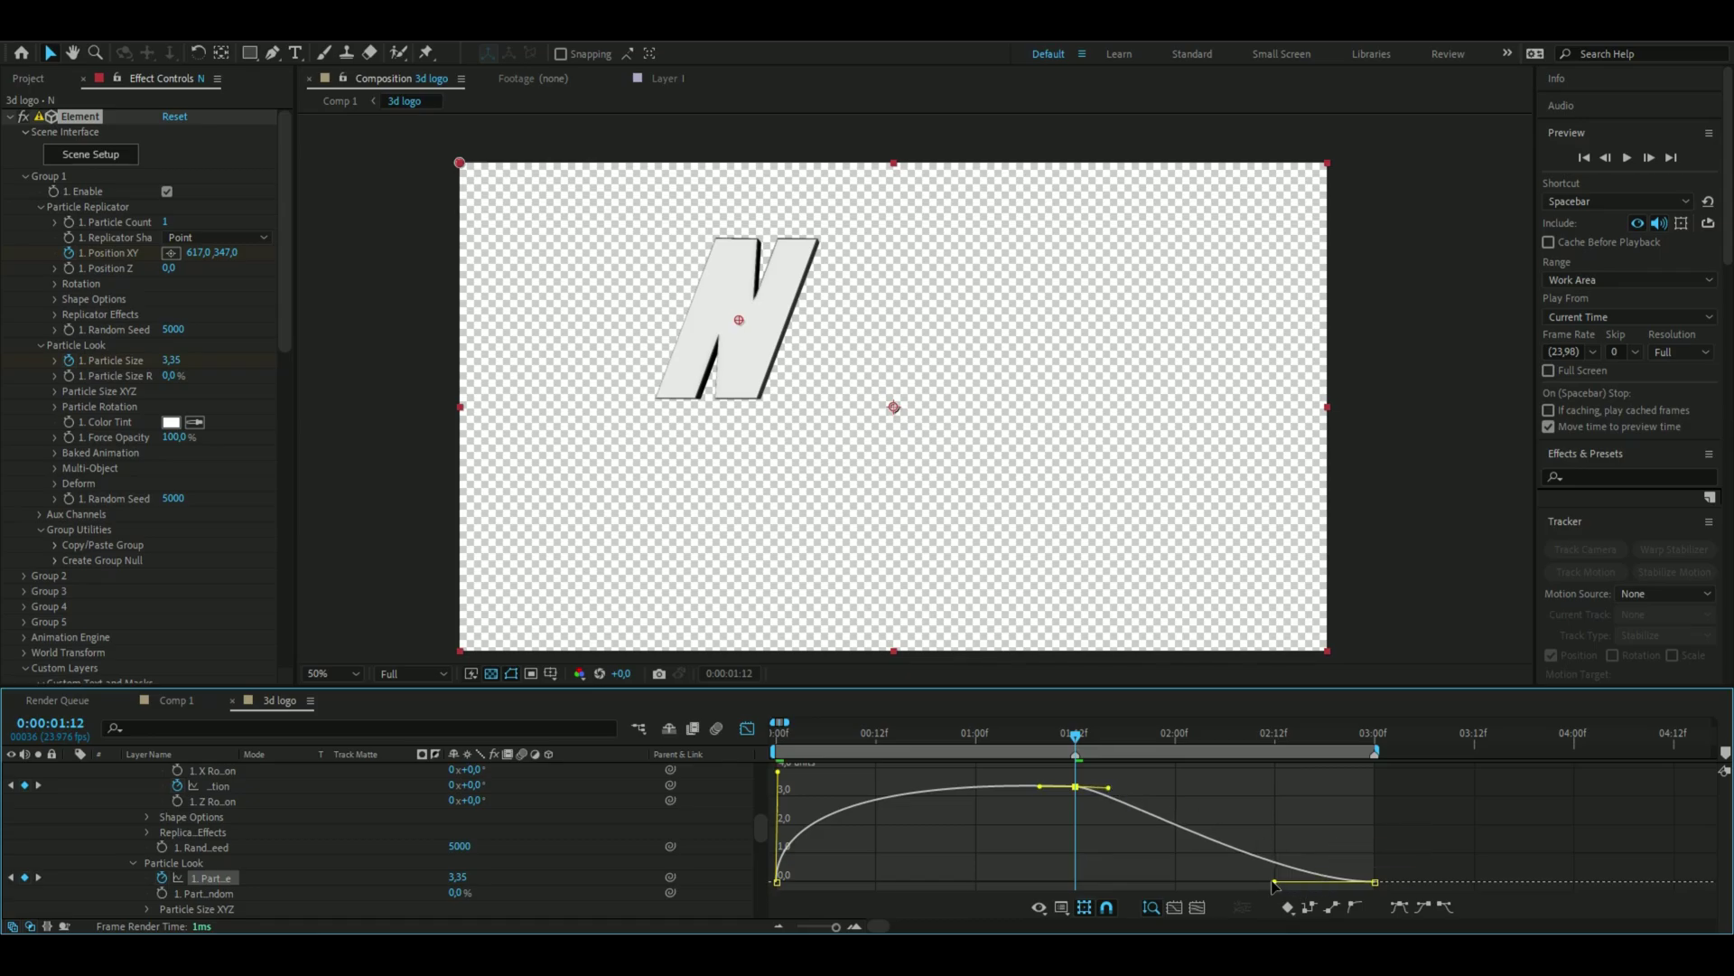
{"action": "left_click_drag", "start_coordinate": [1281, 874], "coordinate": [1373, 773]}
{"action": "key", "text": "Home"}
{"action": "key", "text": "space"}
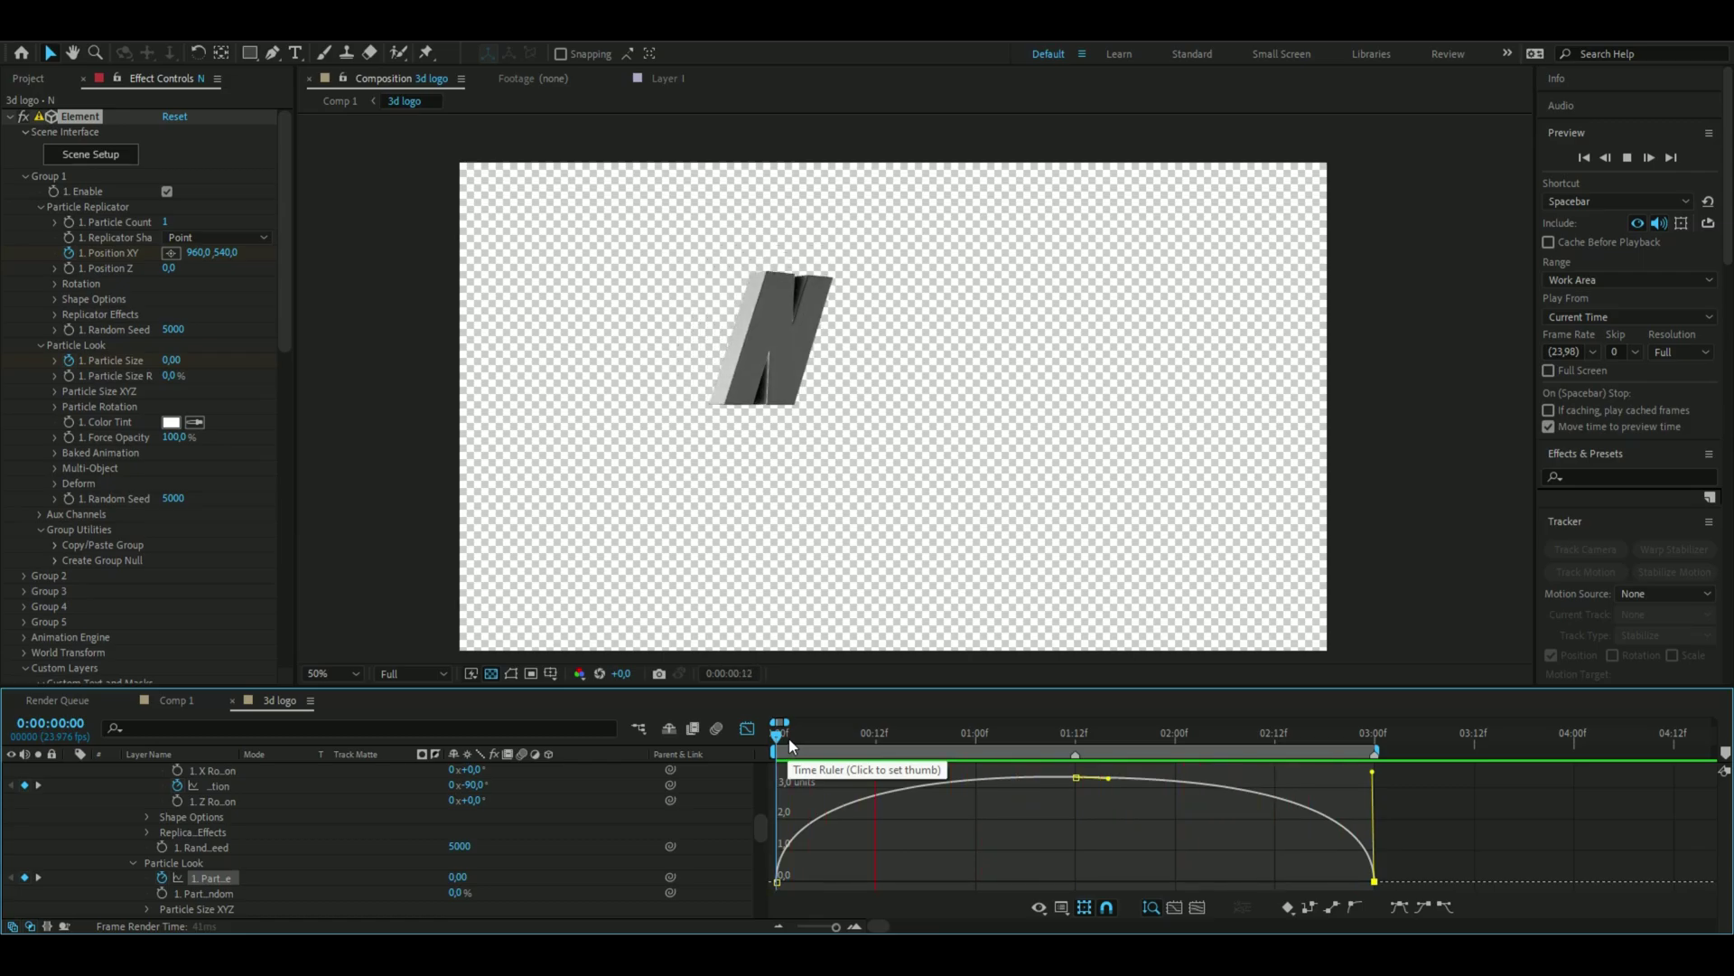
{"action": "key", "text": "space"}
{"action": "left_click", "coordinate": [746, 729]}
Duplicate the N solid layer and hide the original N and Logo solids
{"action": "mouse_move", "coordinate": [1025, 782]}
{"action": "left_mouse_down"}
{"action": "mouse_move", "coordinate": [912, 781]}
{"action": "mouse_move", "coordinate": [999, 786]}
{"action": "left_mouse_up"}
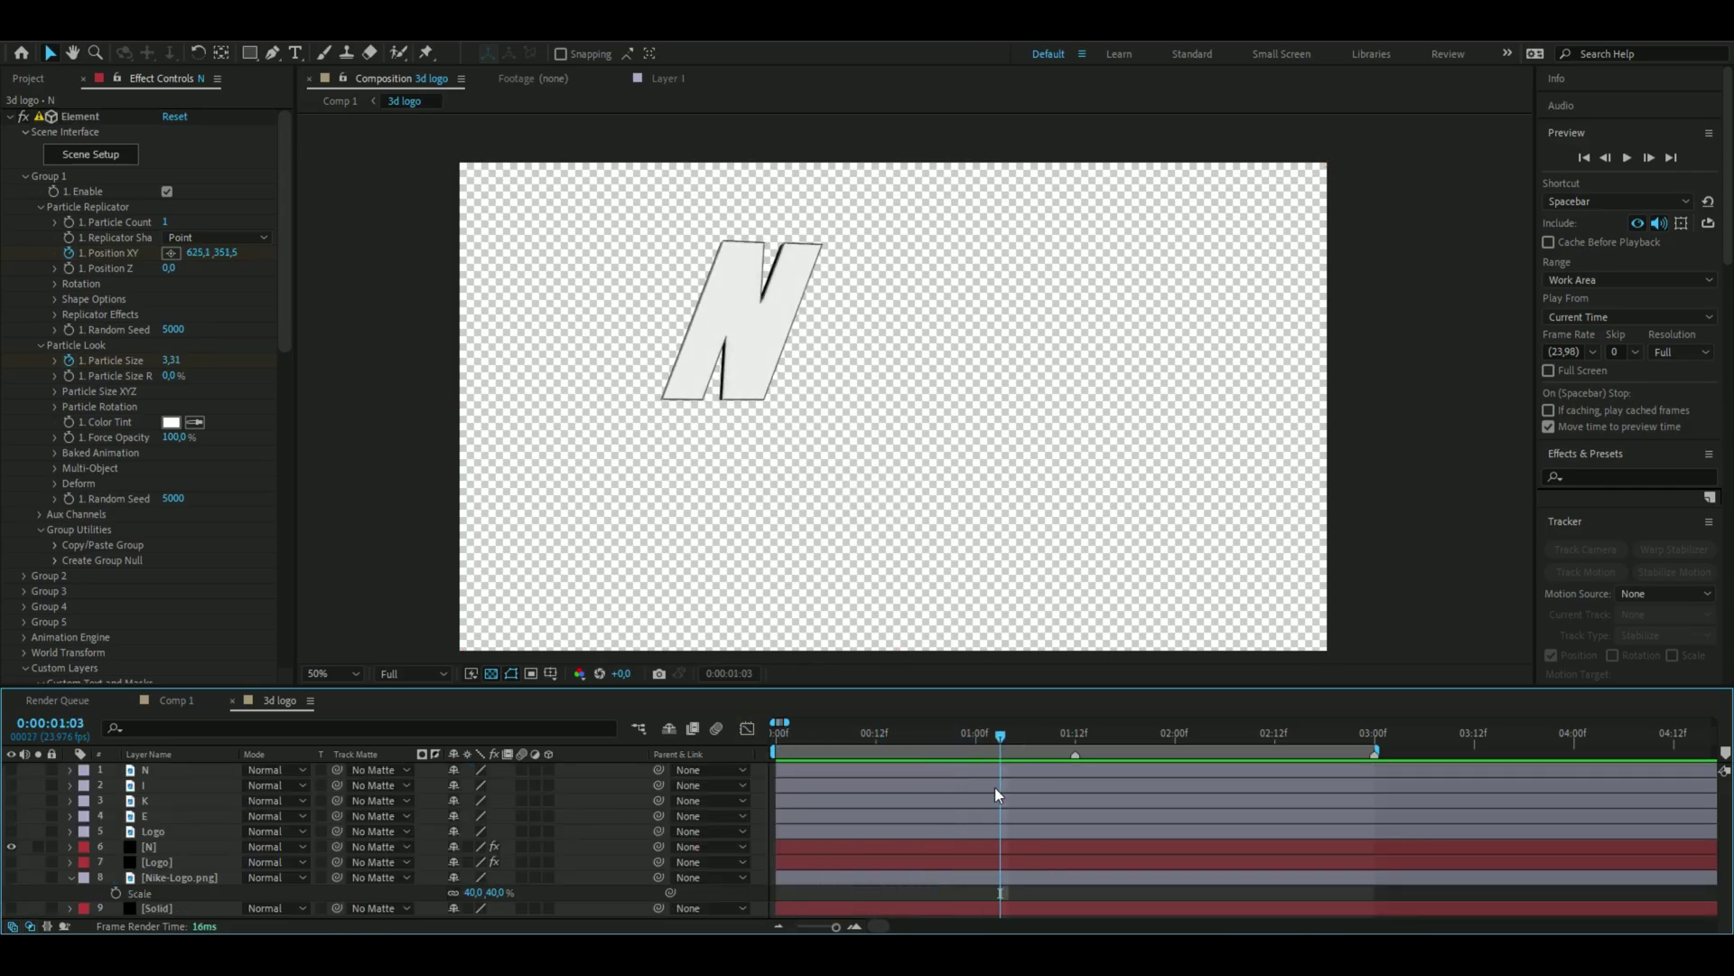
{"action": "left_click", "coordinate": [12, 862]}
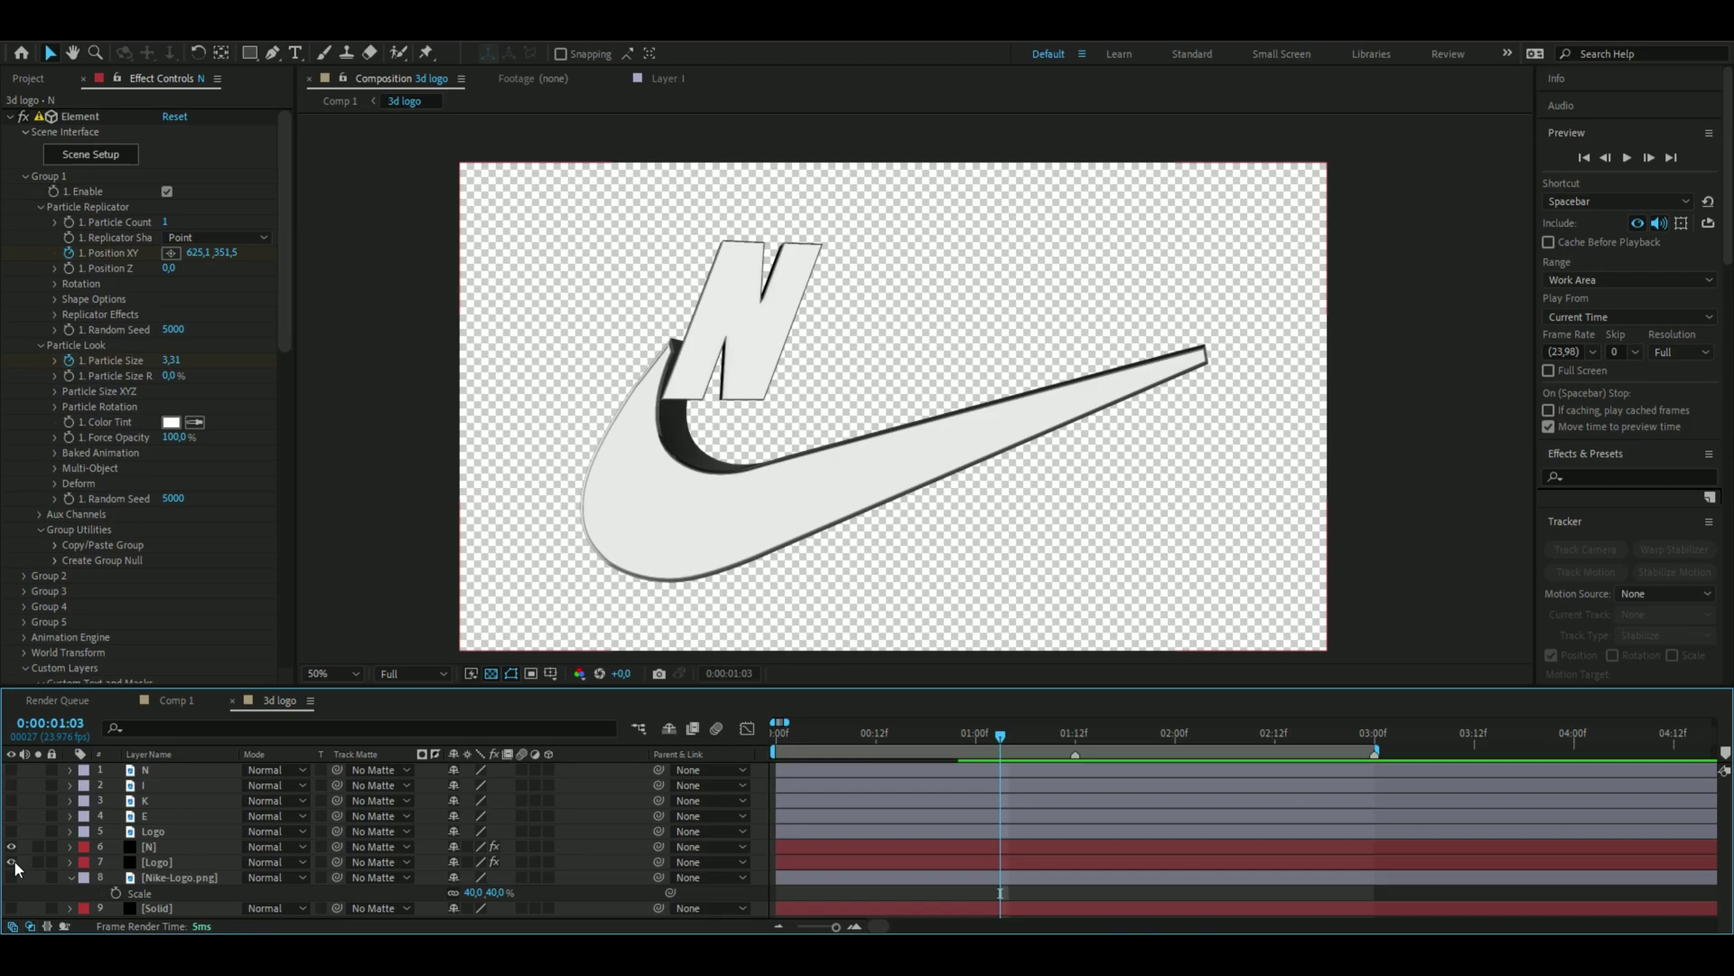
{"action": "left_click", "coordinate": [177, 845]}
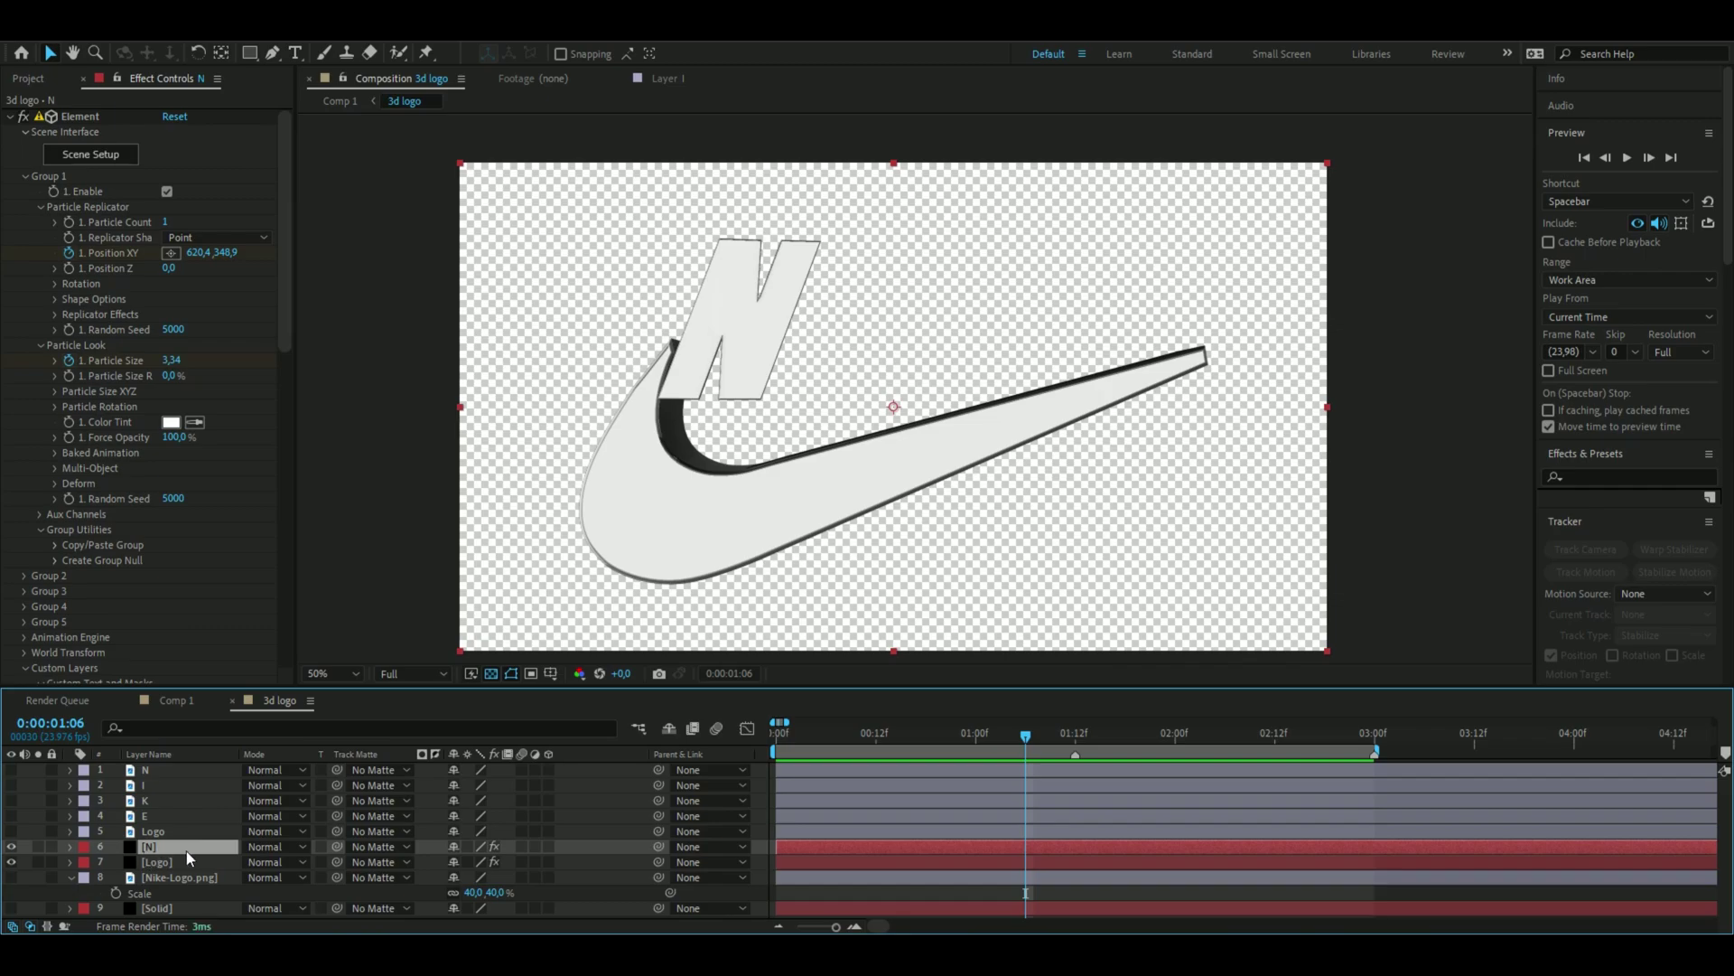
{"action": "key", "text": "ctrl+d"}
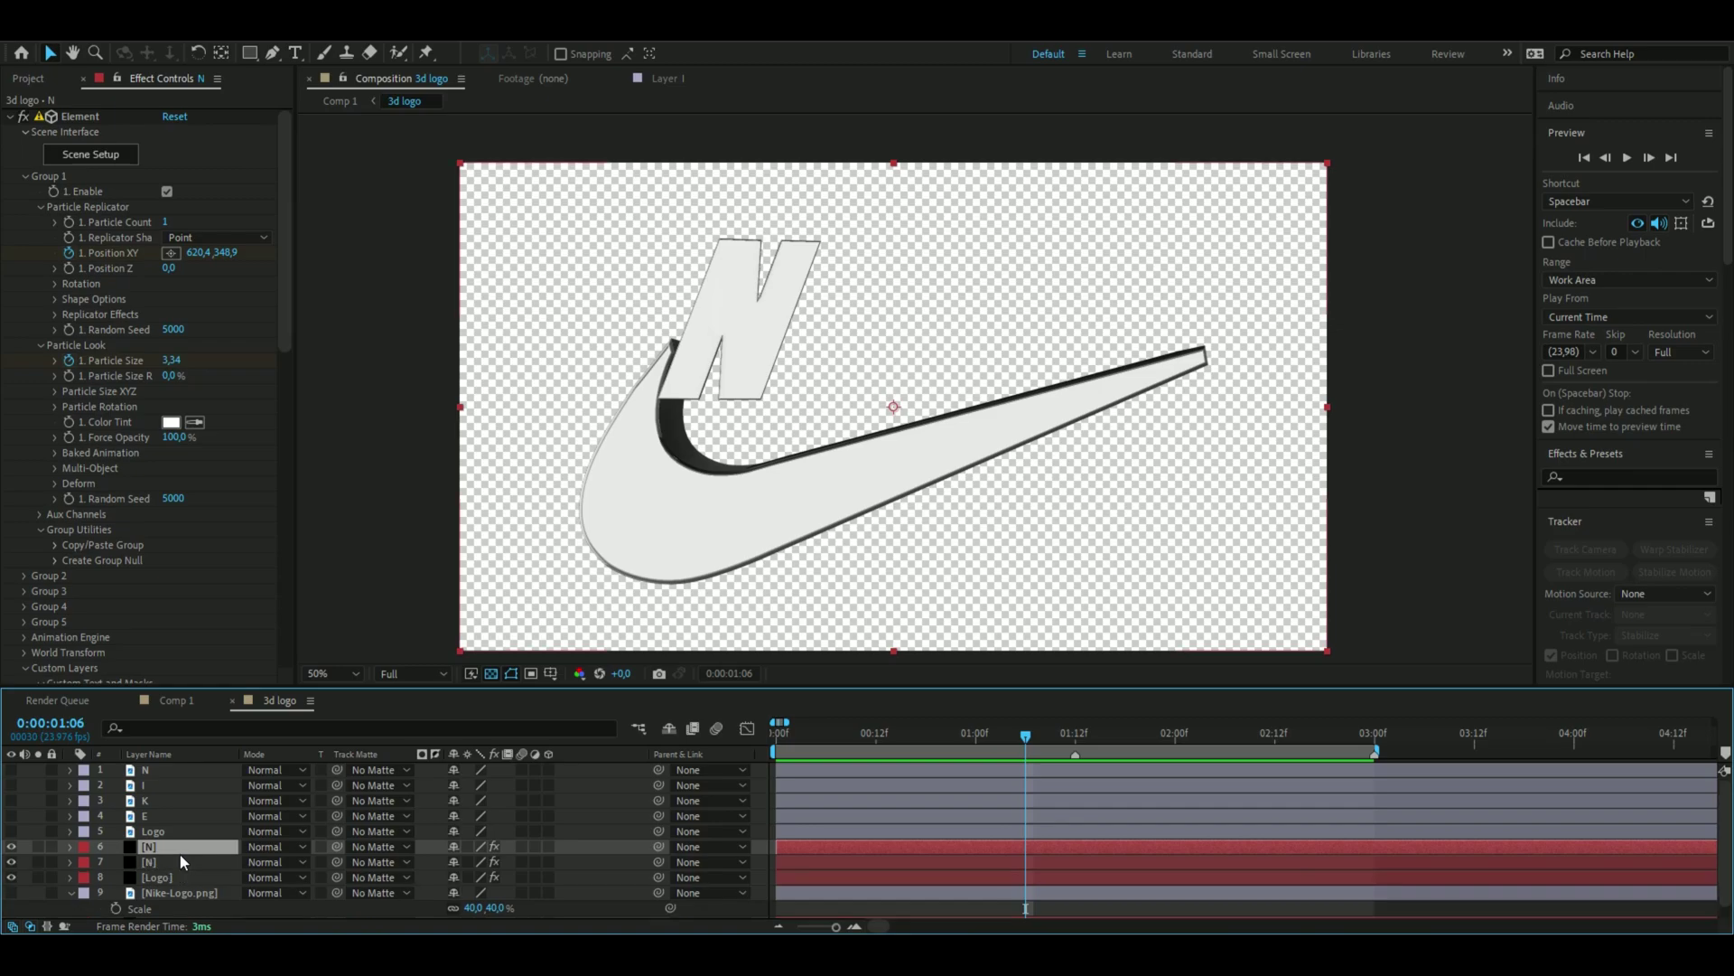
{"action": "left_click", "coordinate": [12, 877]}
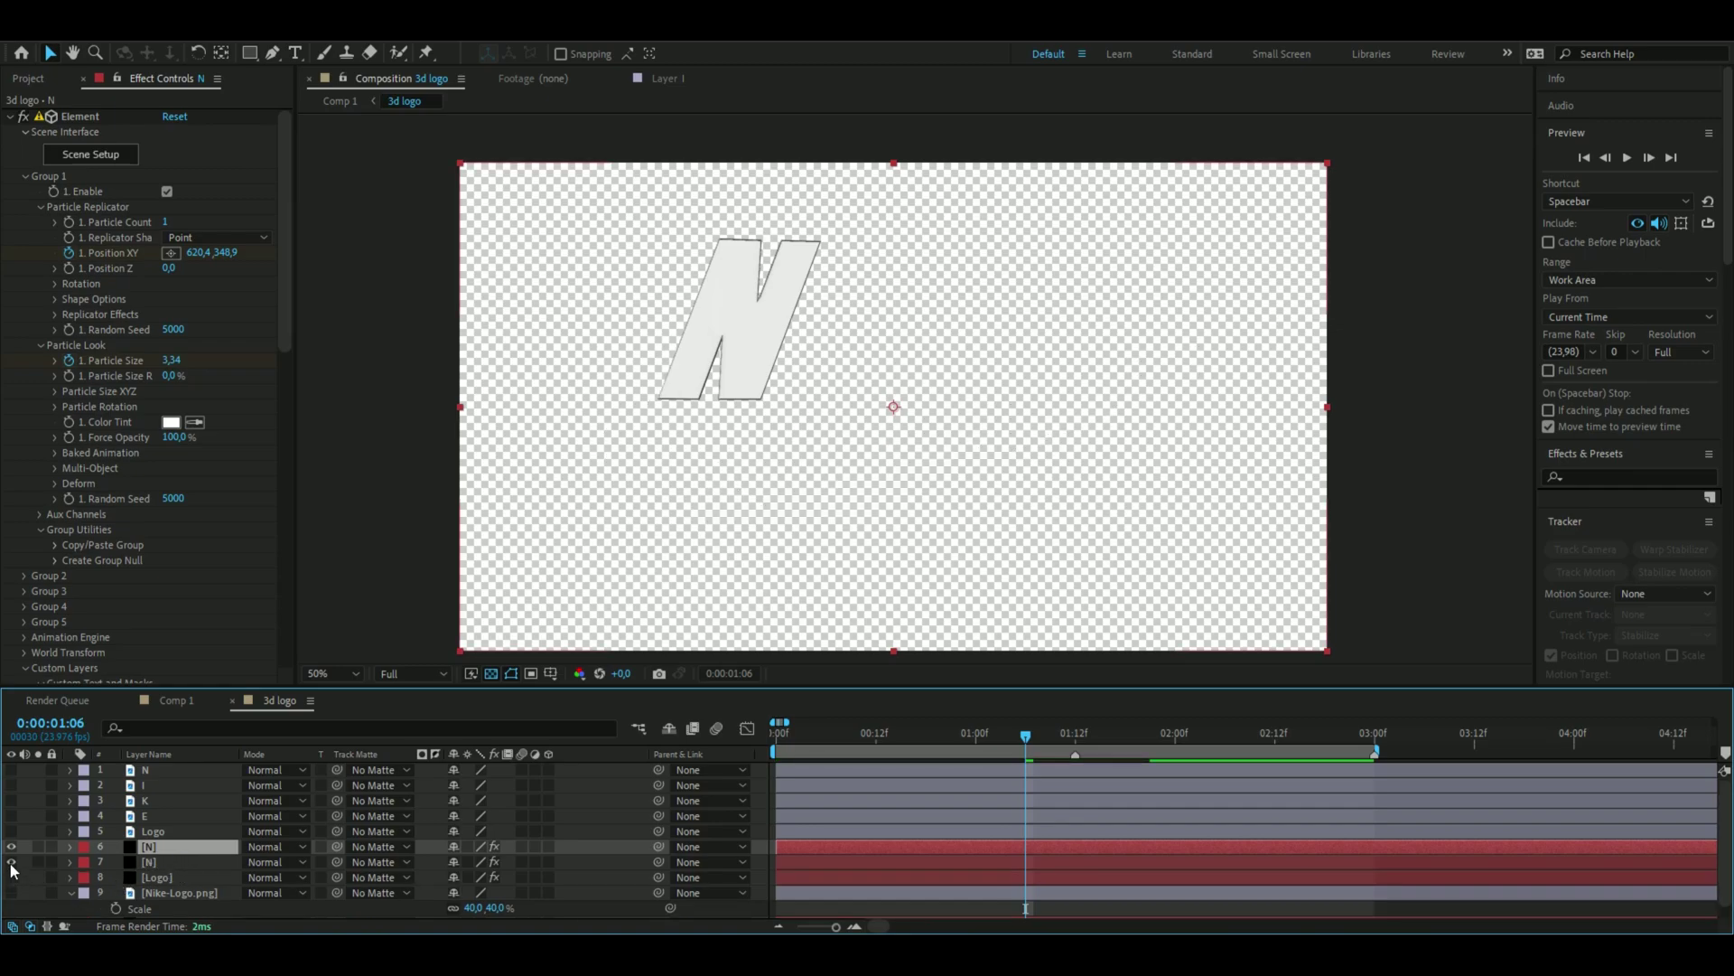
{"action": "left_click", "coordinate": [12, 863]}
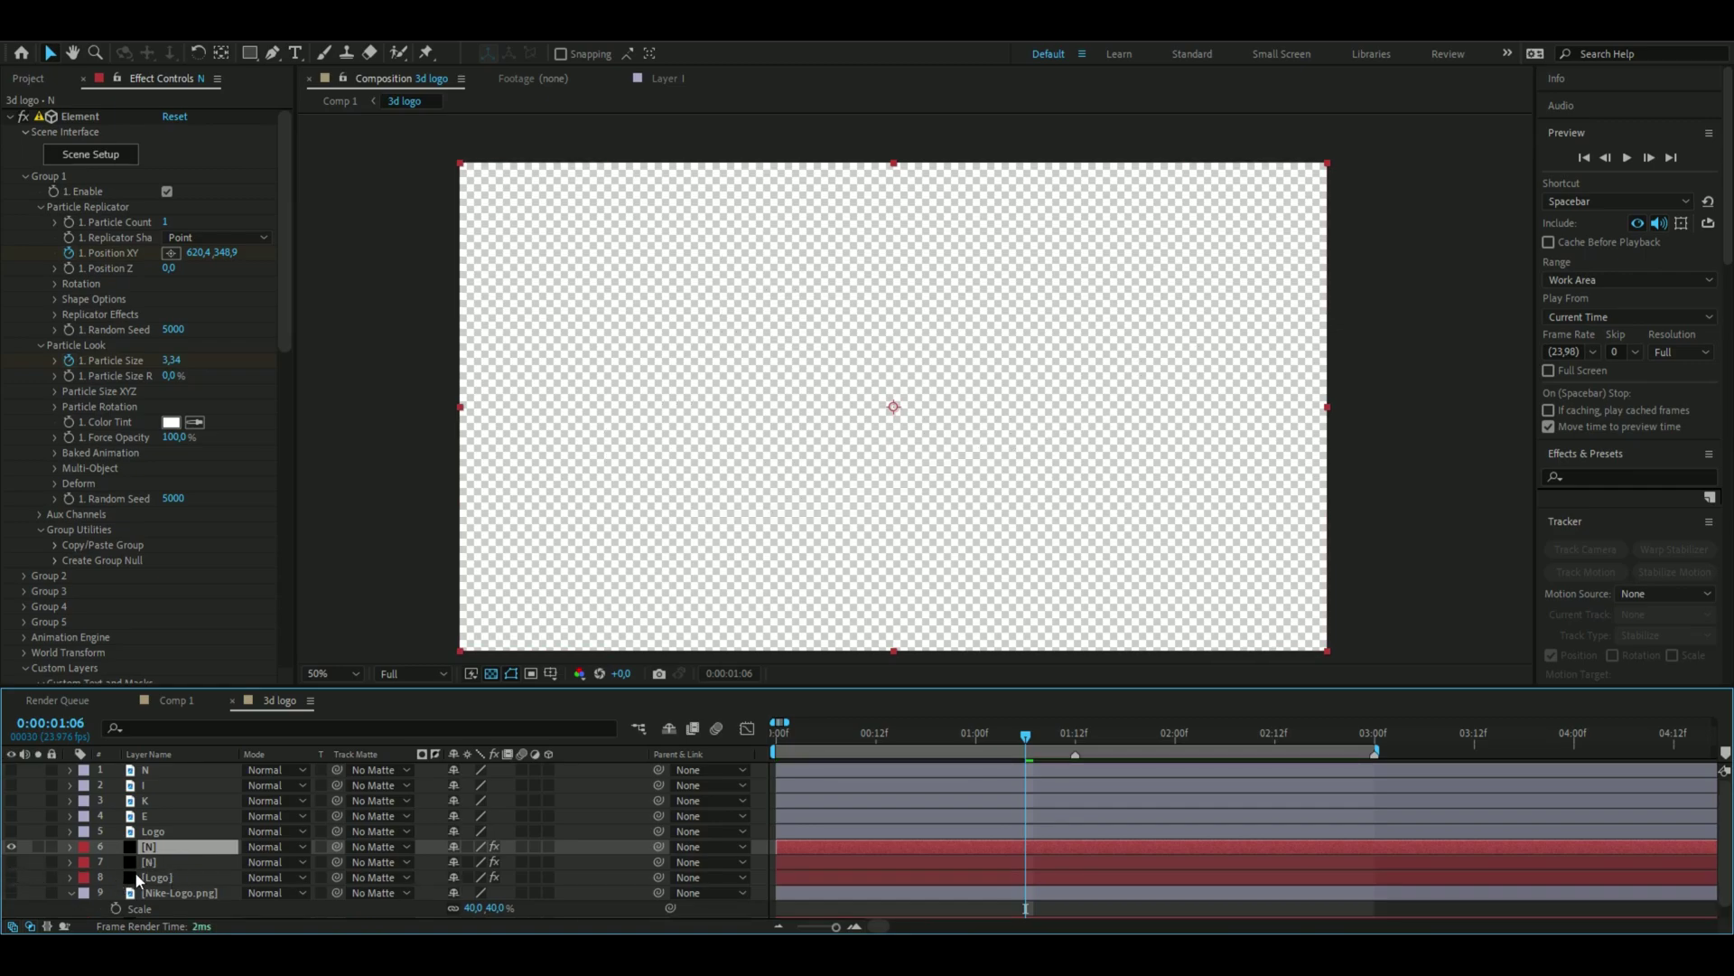
Set the duplicate's Path Layer 1 to the I layer and rename the duplicate solid to I
{"action": "scroll", "coordinate": [187, 602], "scroll_direction": "down", "scroll_amount": 5}
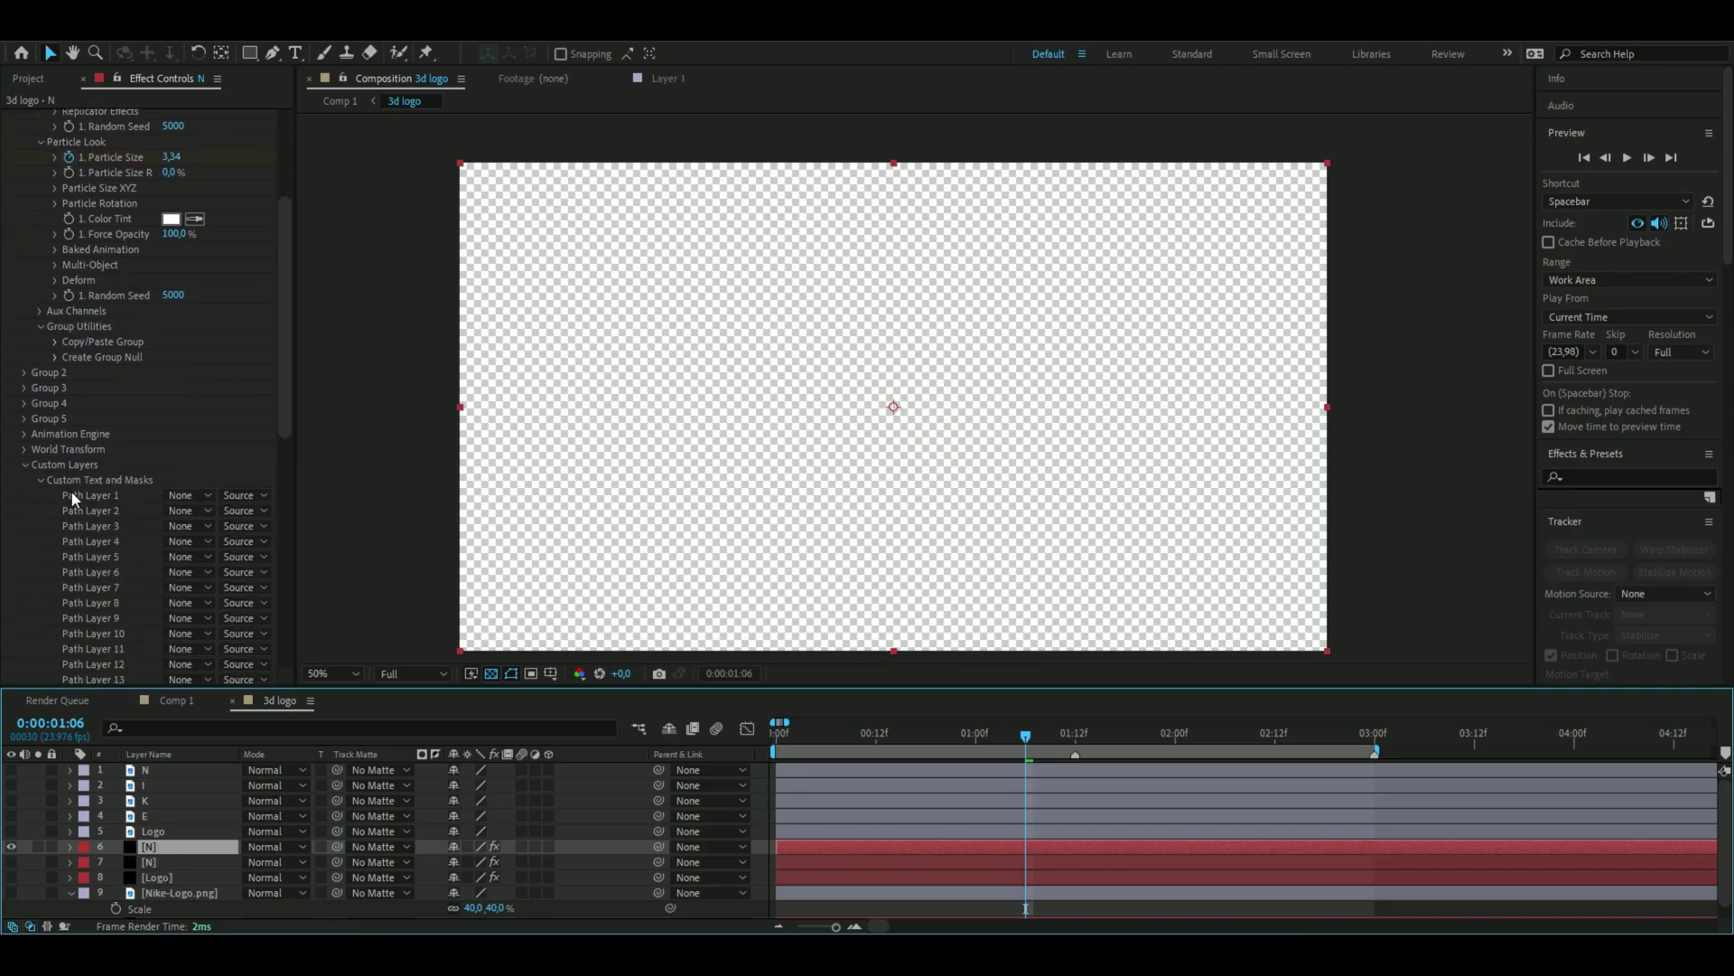
{"action": "left_click", "coordinate": [182, 494]}
{"action": "left_click", "coordinate": [236, 561]}
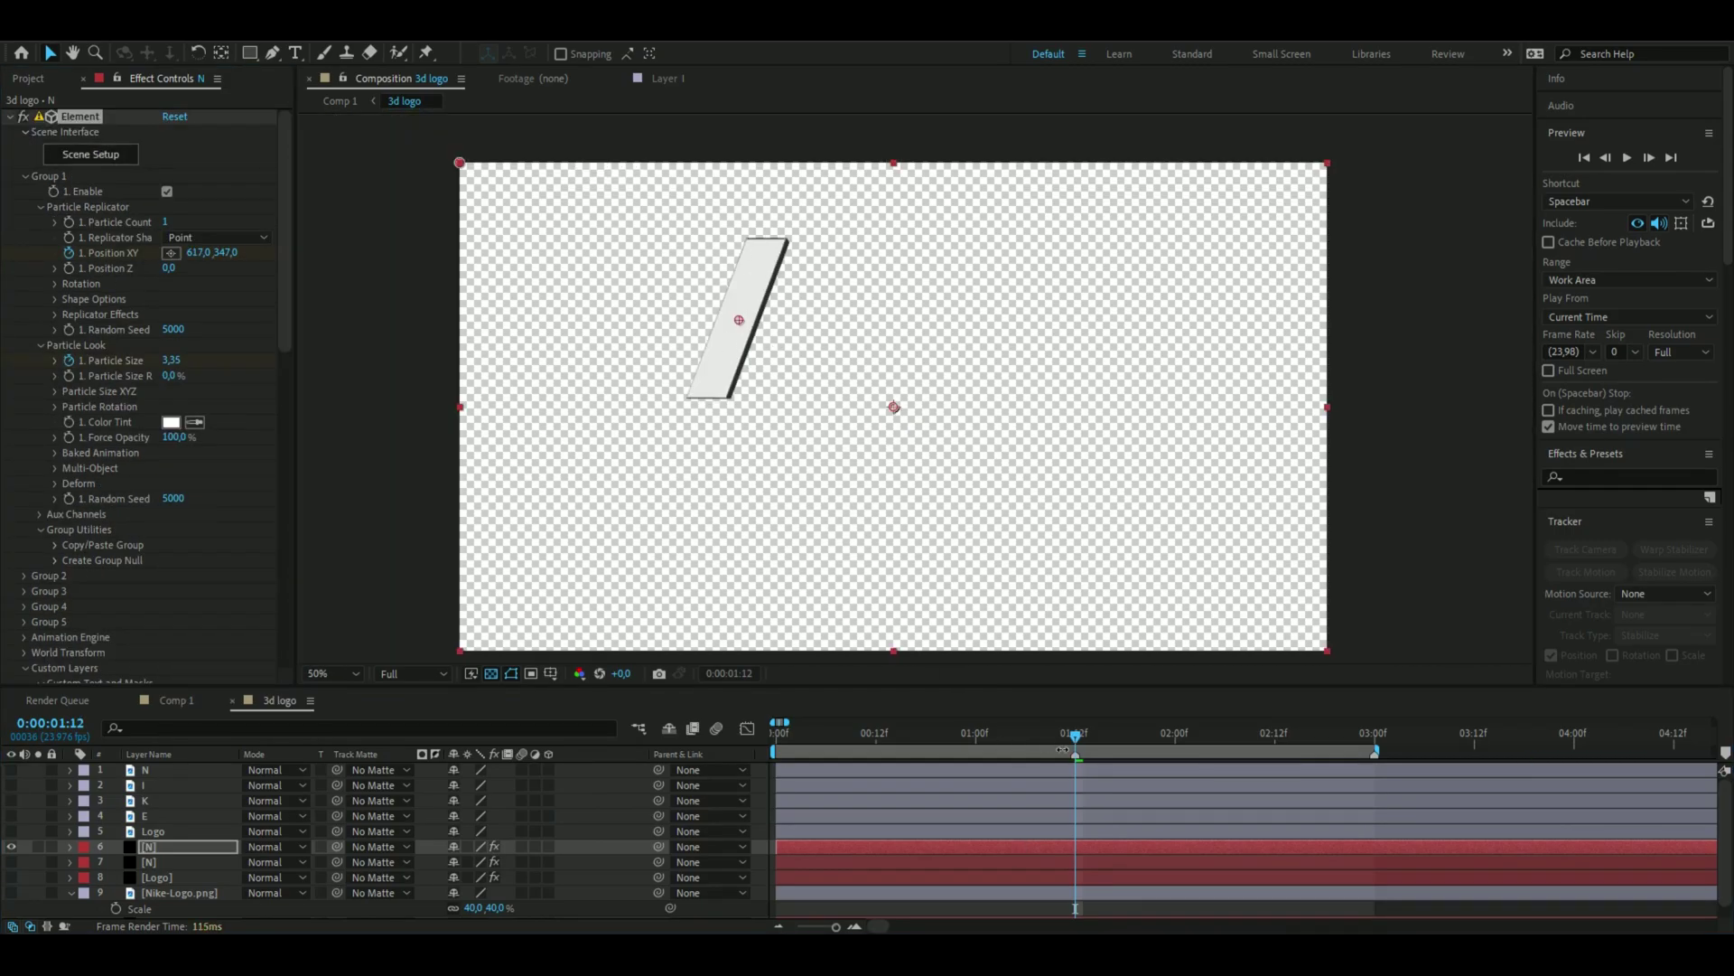
{"action": "right_click", "coordinate": [166, 853]}
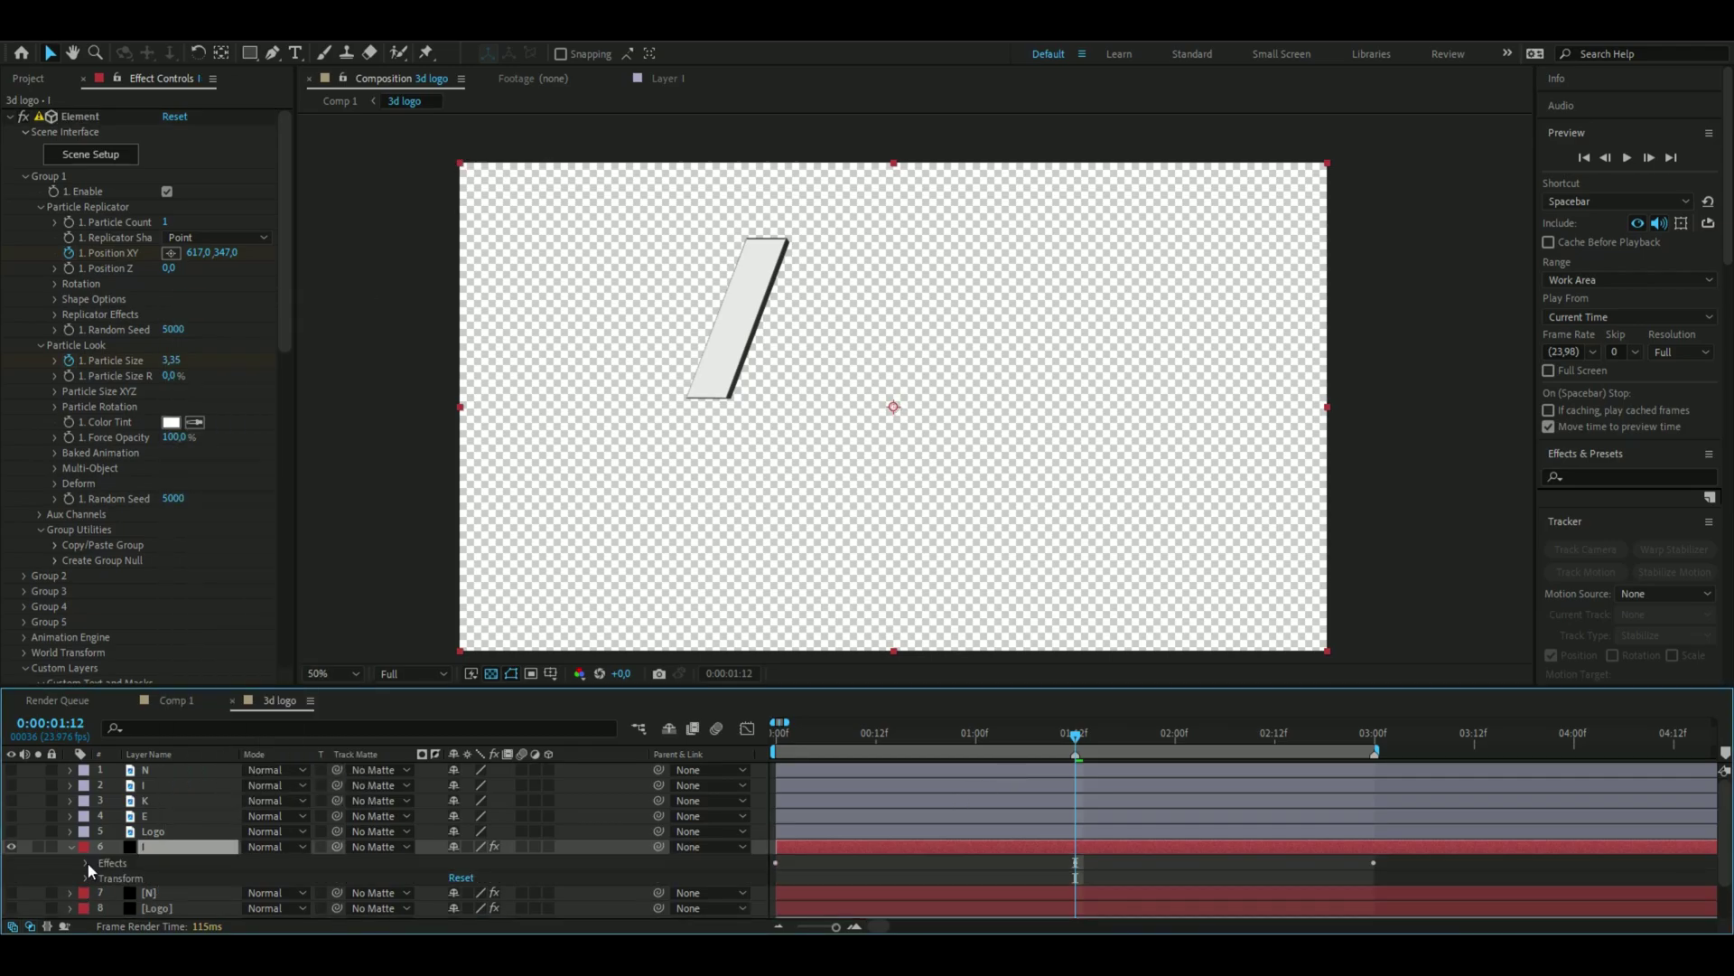
Show Nike-Logo.png as a reference and set the I's Position XY X value to 807 at 0:00:01:12
{"action": "left_click", "coordinate": [87, 863]}
{"action": "left_click", "coordinate": [99, 878]}
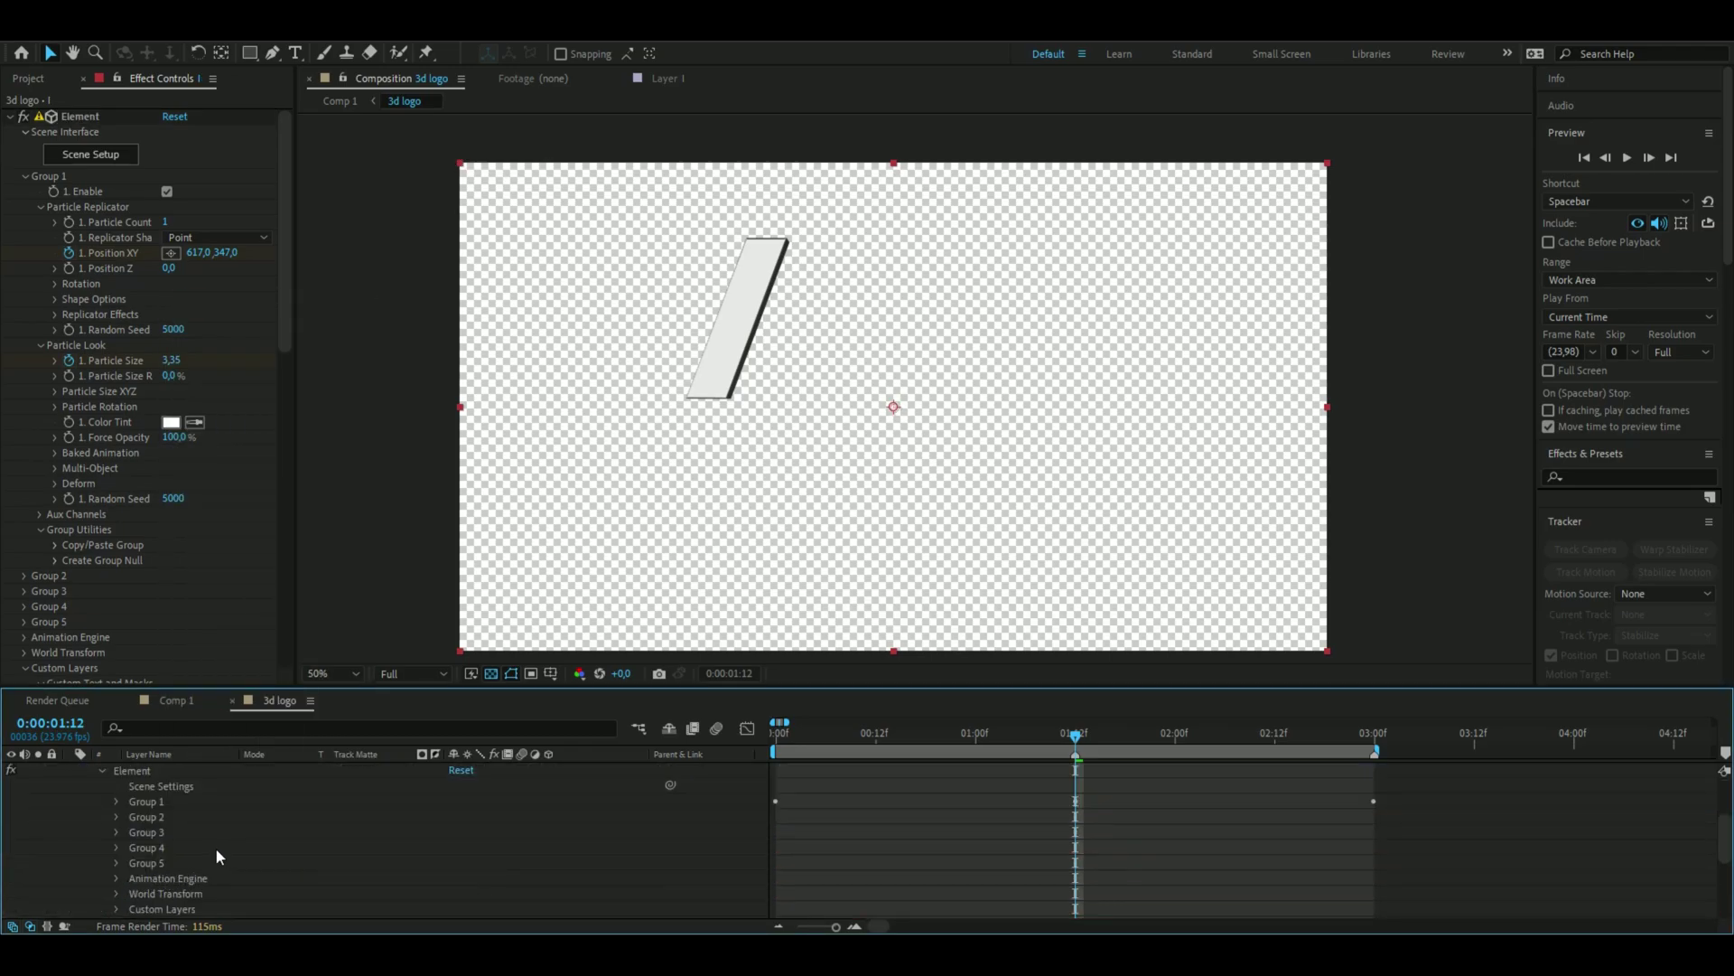
{"action": "left_click", "coordinate": [116, 802]}
{"action": "left_click", "coordinate": [132, 832]}
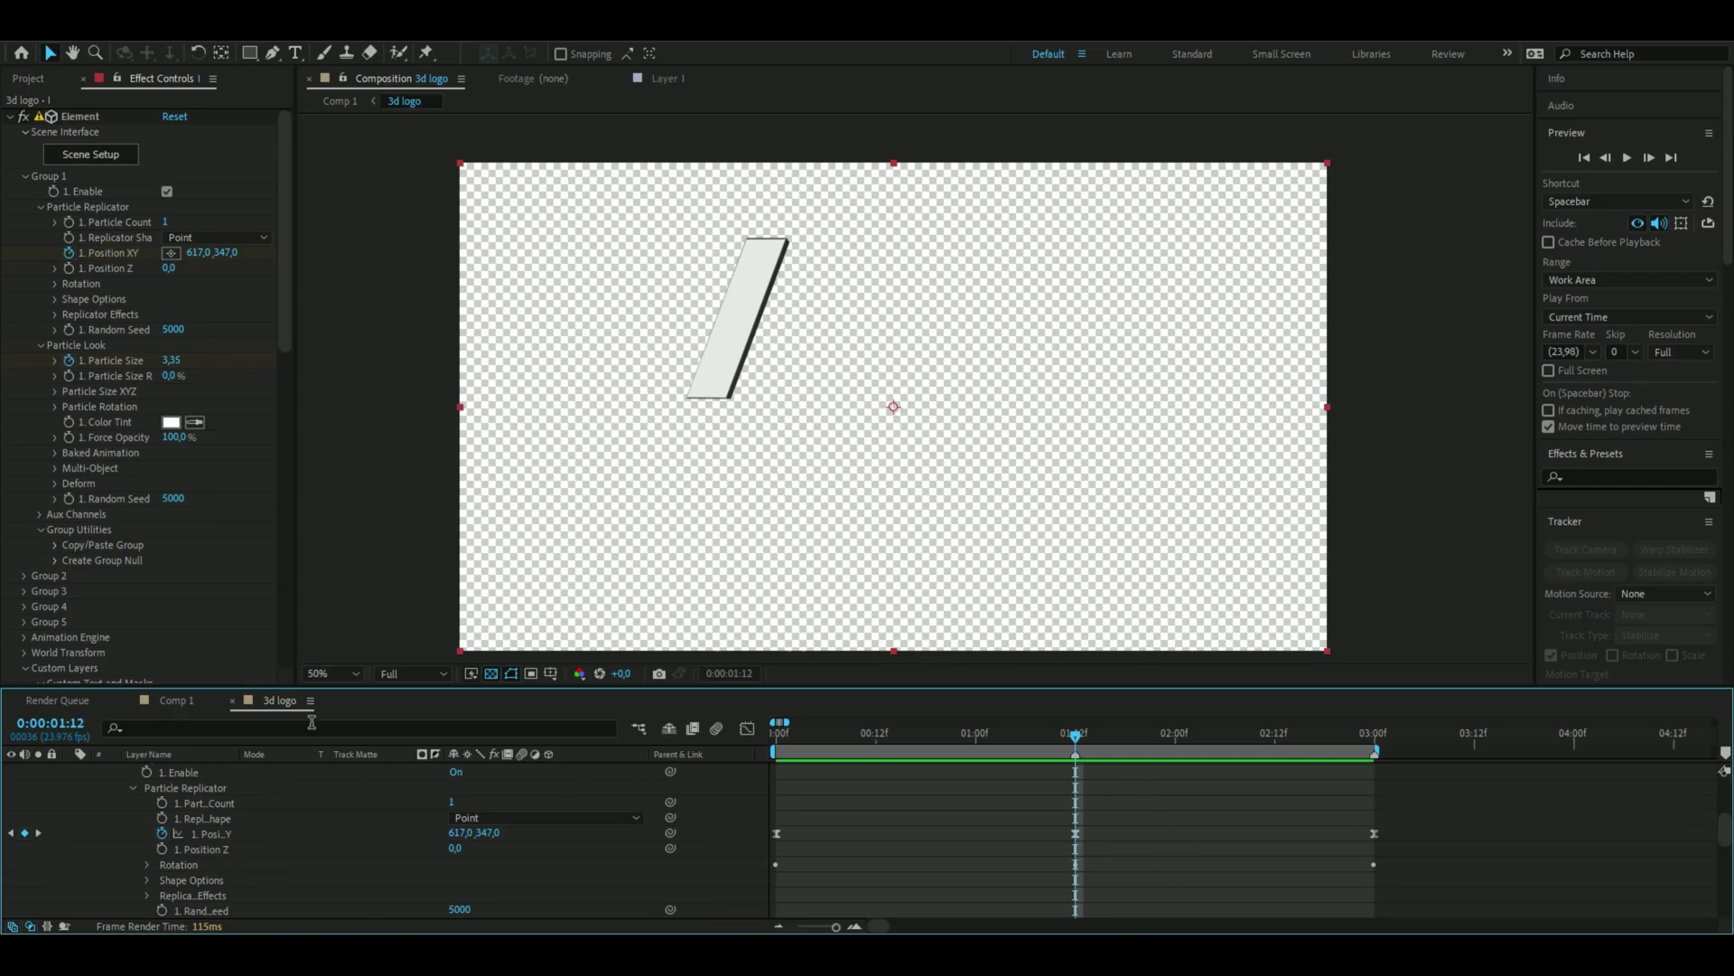
{"action": "scroll", "coordinate": [253, 799], "scroll_direction": "up", "scroll_amount": 5}
{"action": "left_click", "coordinate": [68, 846]}
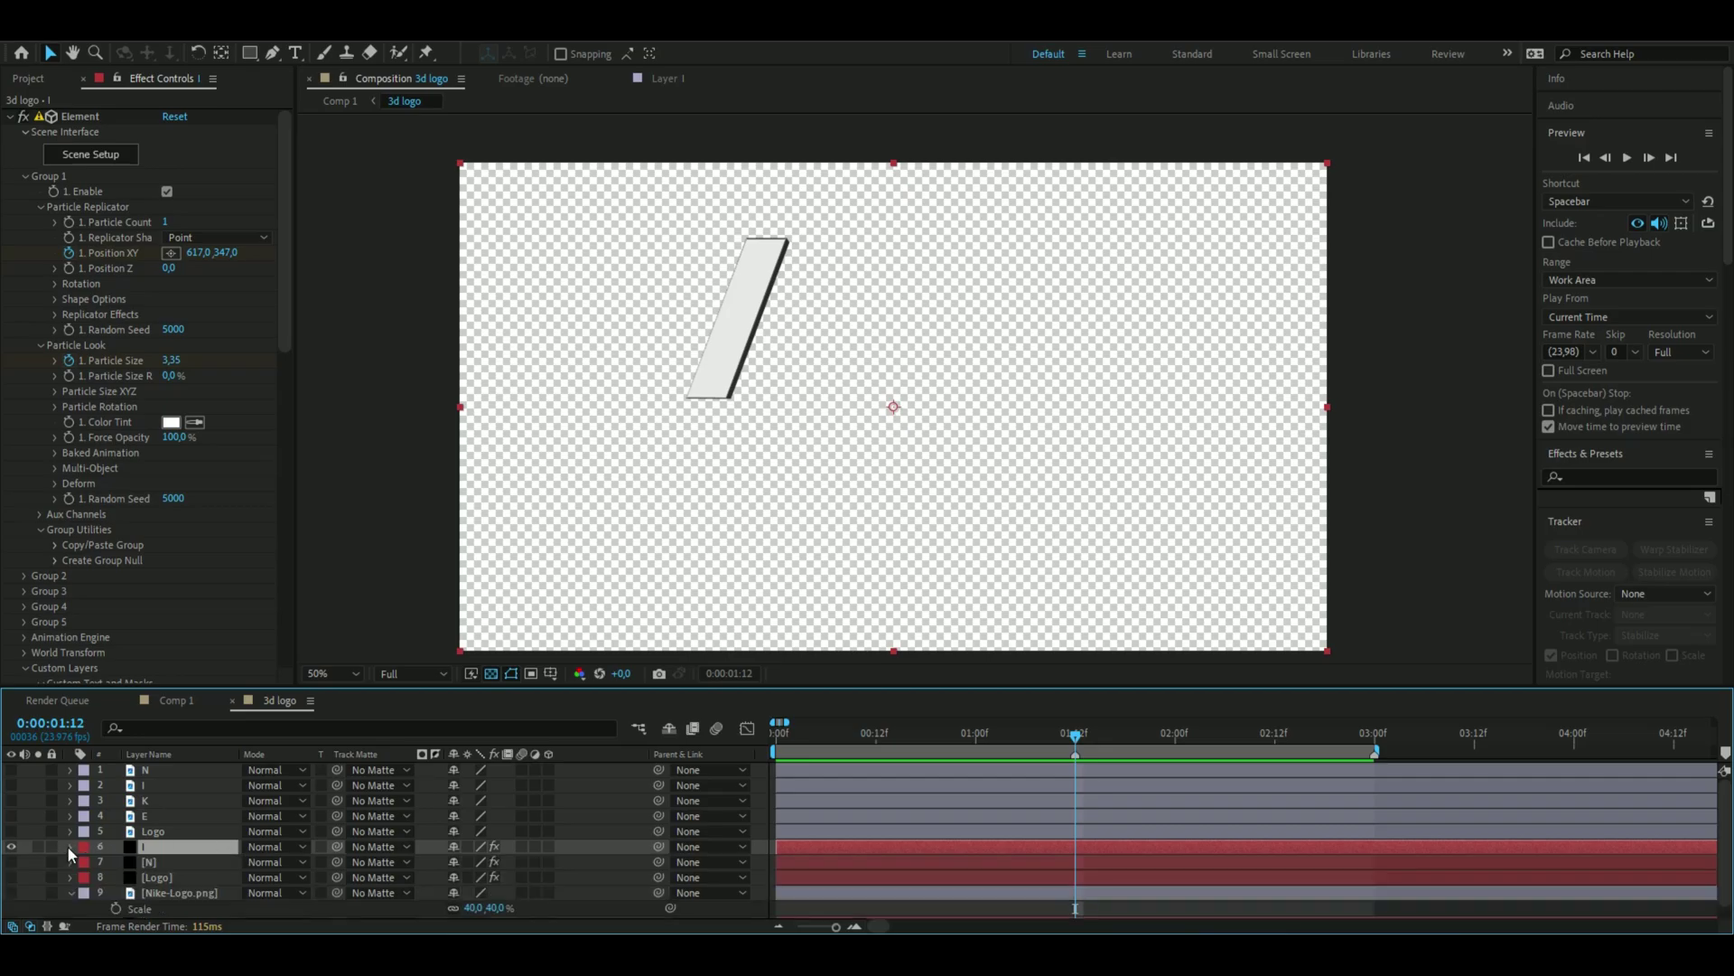
{"action": "left_click", "coordinate": [11, 893]}
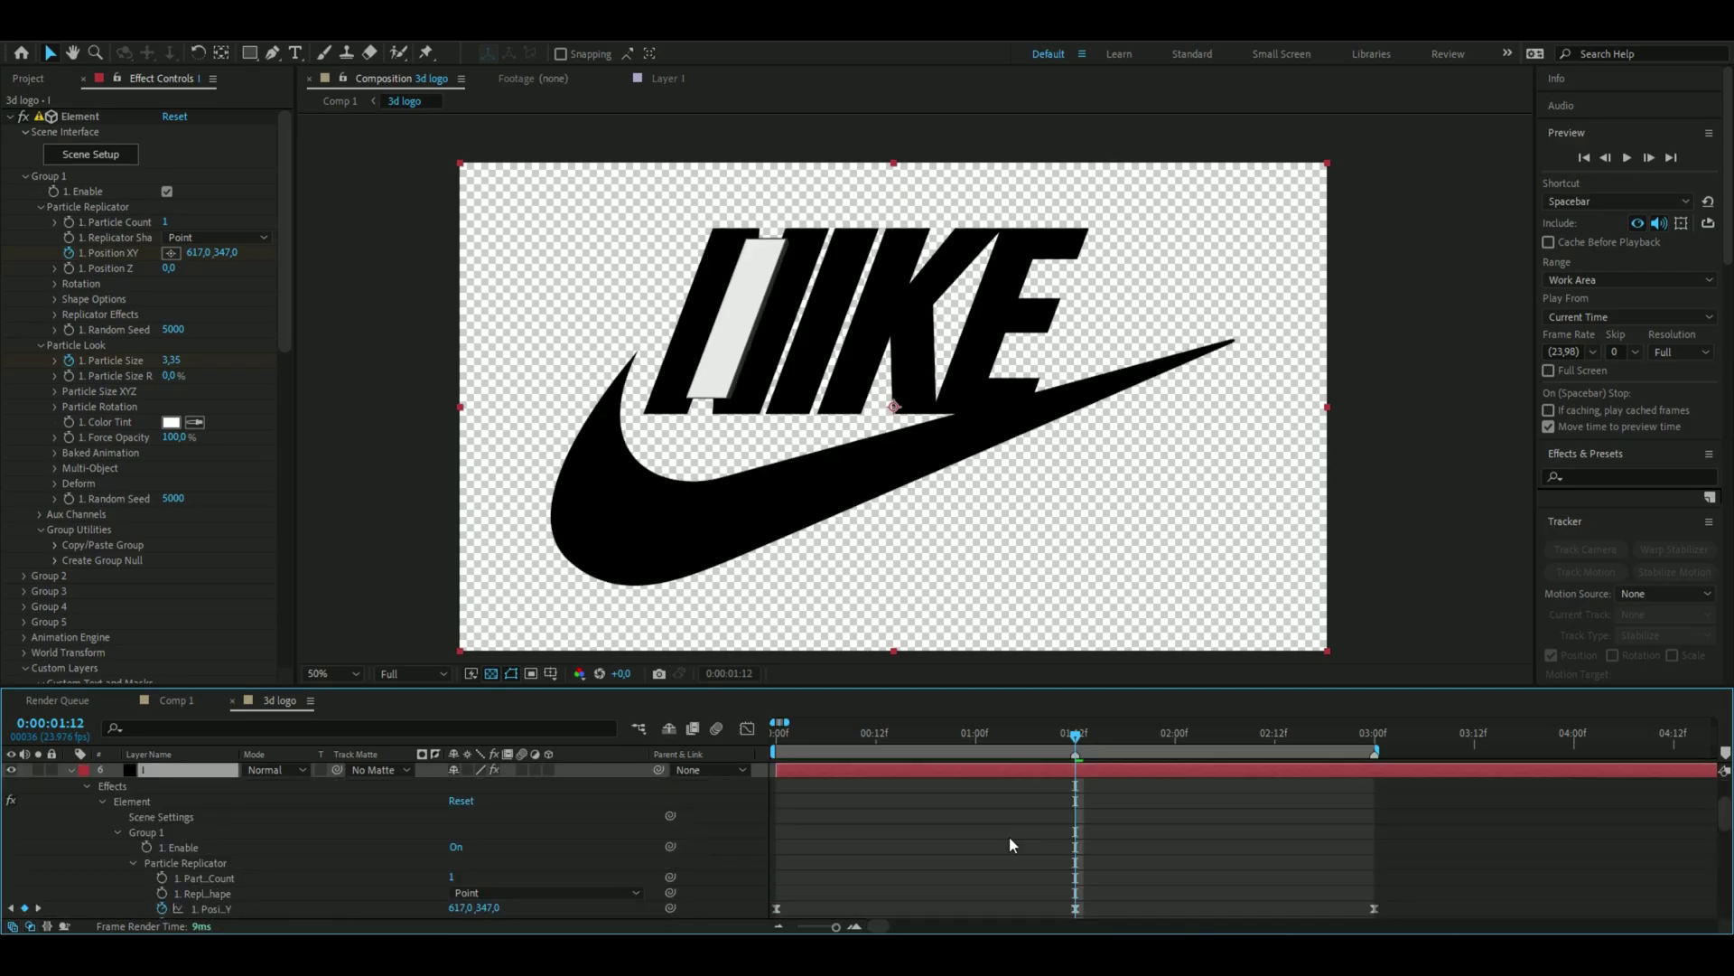
{"action": "scroll", "coordinate": [1009, 837], "scroll_direction": "down", "scroll_amount": 1}
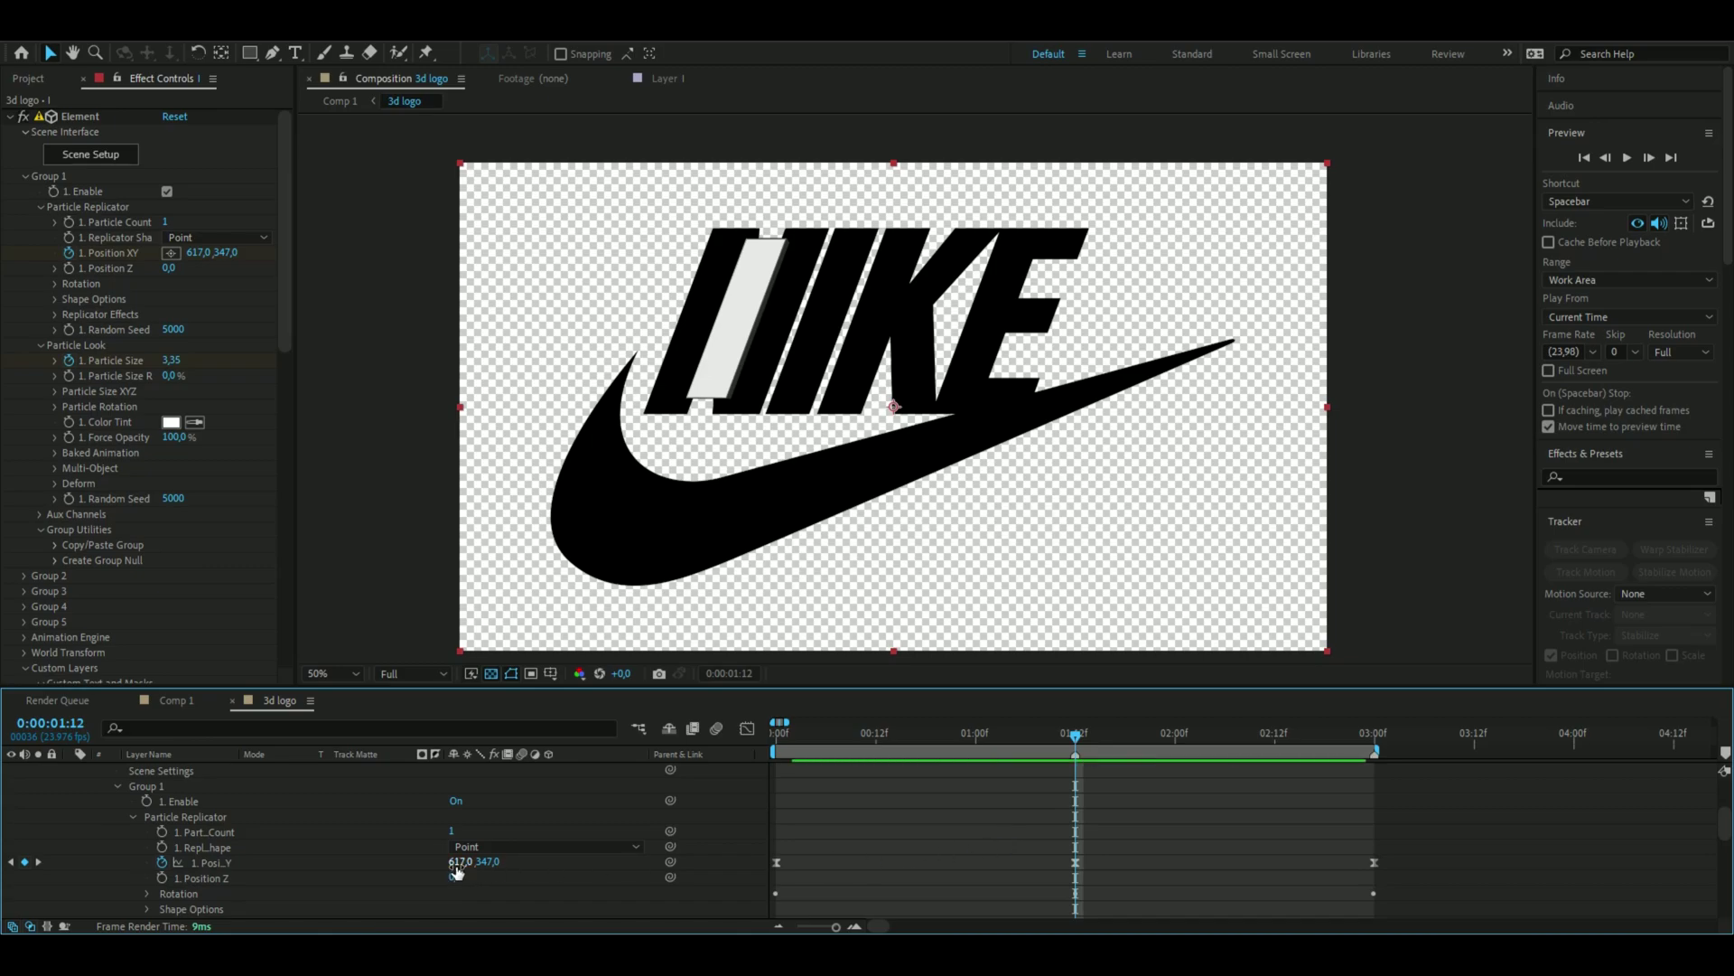
{"action": "left_click_drag", "start_coordinate": [457, 870], "coordinate": [621, 856]}
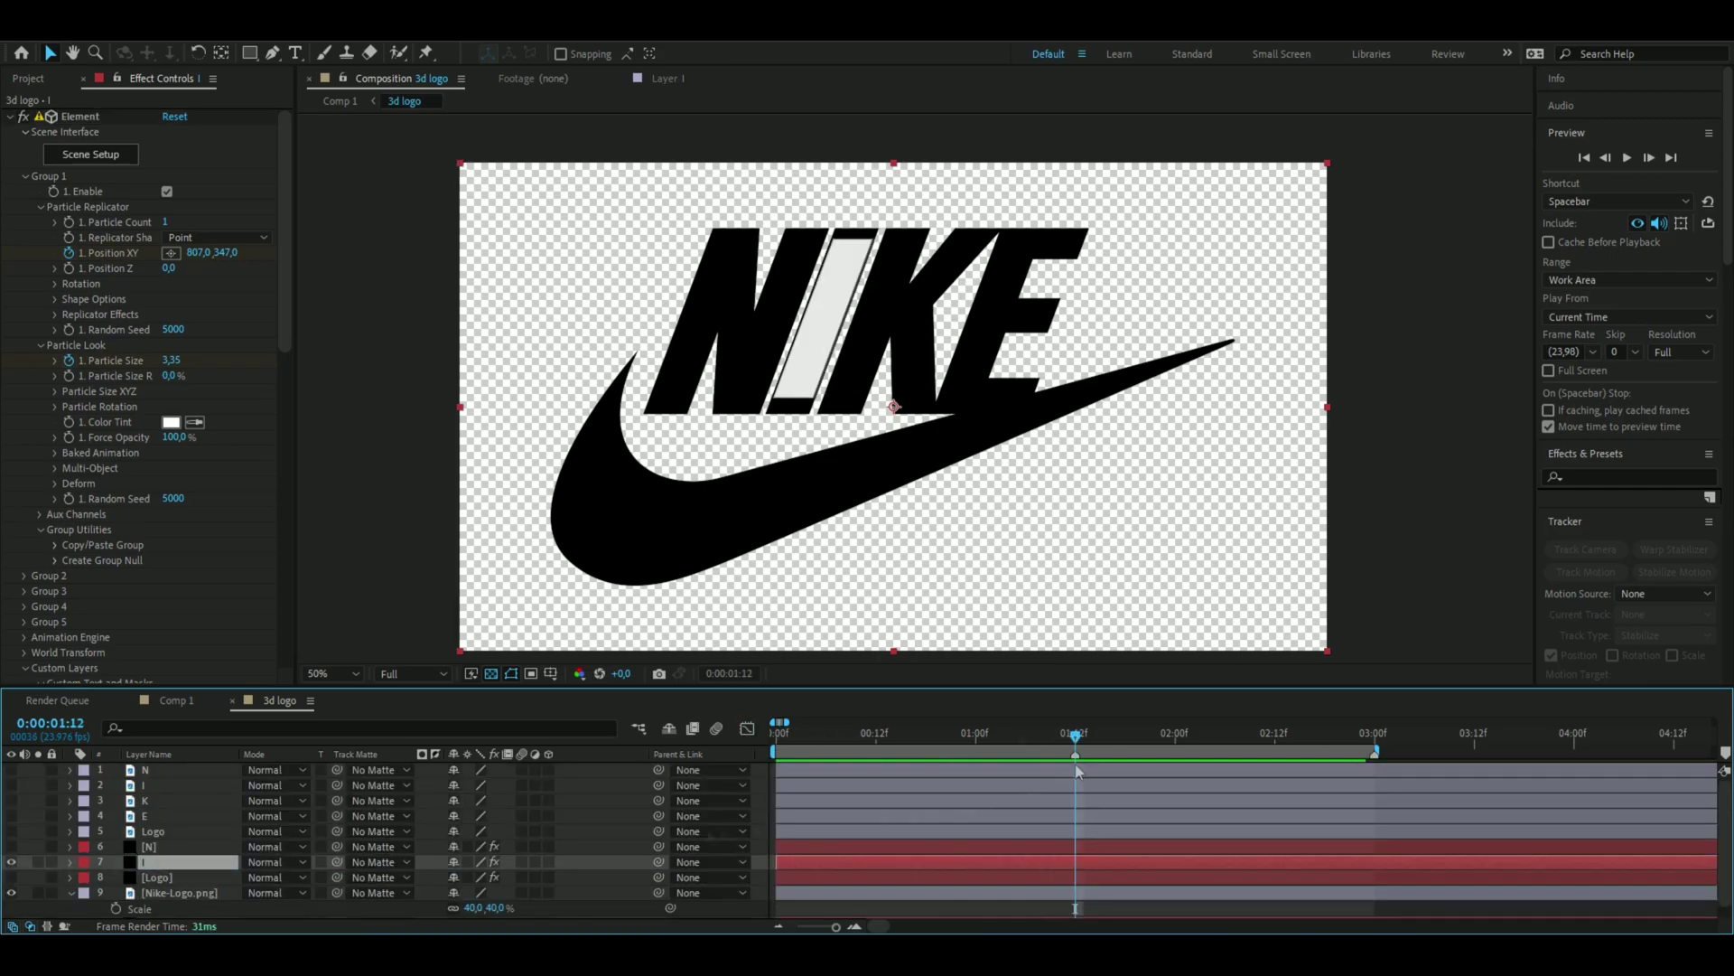
Duplicate the letter solid for K and E, move each copy along X onto its reference letter, and preview the animation
{"action": "key", "text": "ctrl+d"}
{"action": "left_click_drag", "start_coordinate": [458, 832], "coordinate": [639, 832]}
{"action": "key", "text": "ctrl+d"}
{"action": "key", "text": "Return"}
{"action": "type", "text": "E"}
{"action": "key", "text": "Return"}
{"action": "left_click_drag", "start_coordinate": [461, 832], "coordinate": [662, 838]}
{"action": "key", "text": "u"}
{"action": "left_click_drag", "start_coordinate": [794, 752], "coordinate": [1208, 769]}
{"action": "key", "text": "space"}
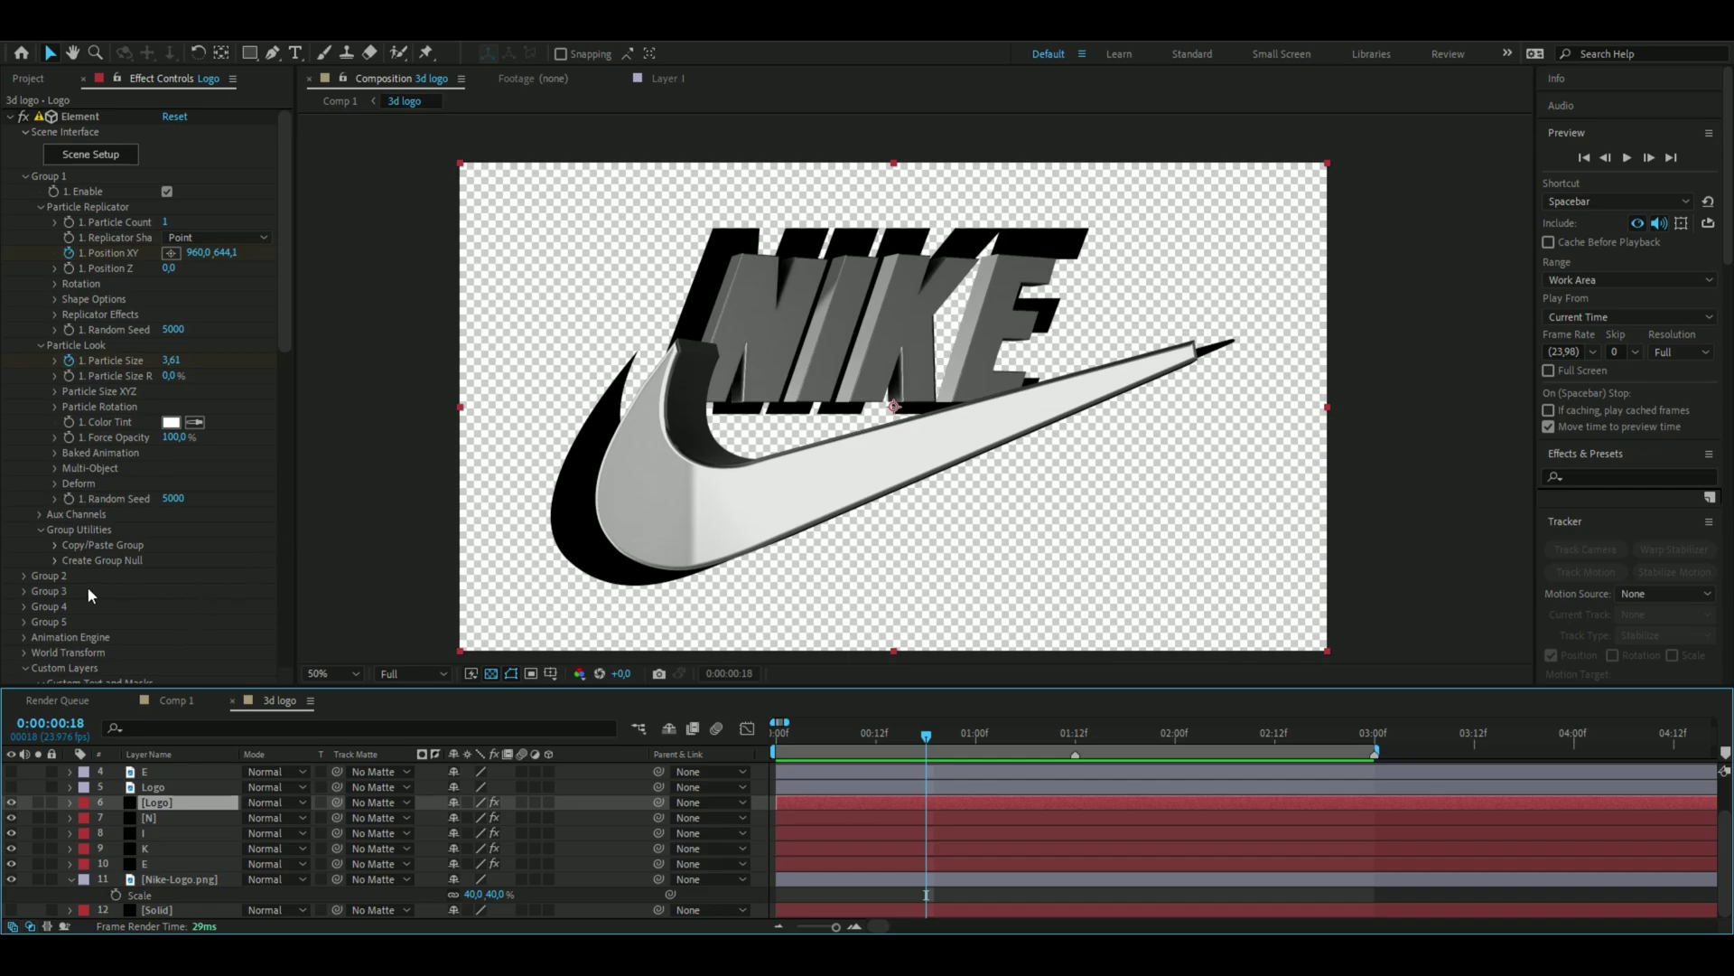
Set the Logo's Particle Rotation to -10° in X and 30° in Y
{"action": "left_click", "coordinate": [55, 408]}
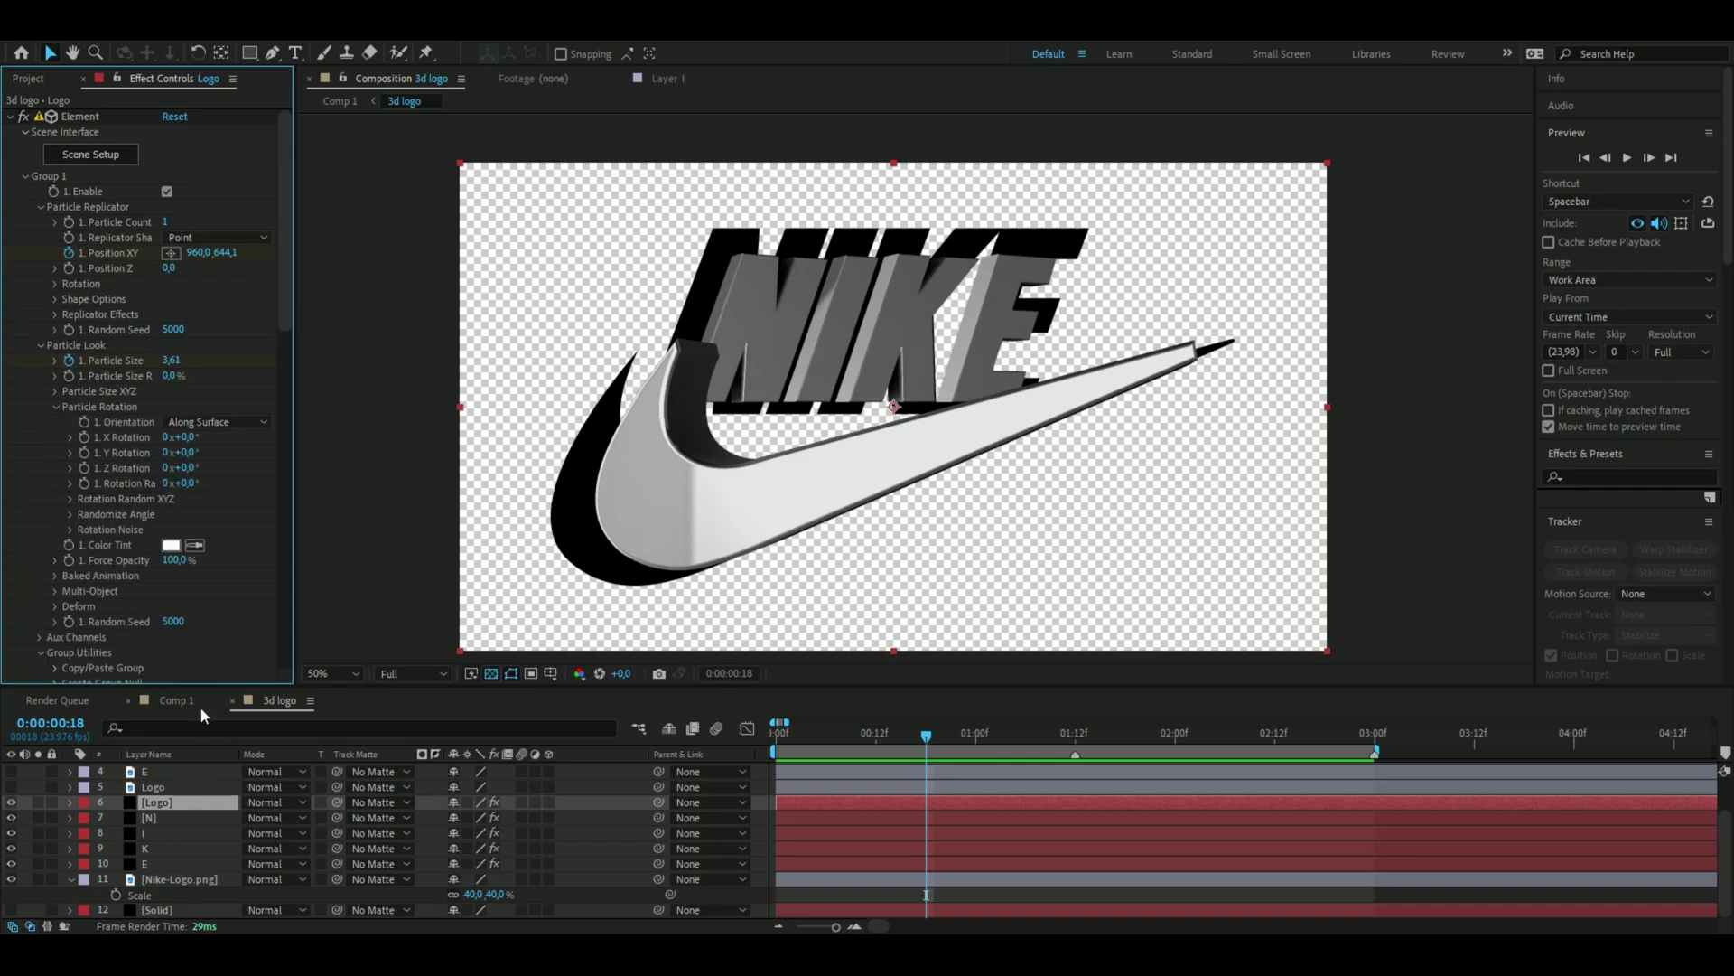
{"action": "left_click", "coordinate": [188, 437]}
{"action": "key", "text": "BackSpace"}
{"action": "type", "text": "-10"}
{"action": "key", "text": "Tab"}
{"action": "key", "text": "BackSpace"}
{"action": "type", "text": "30"}
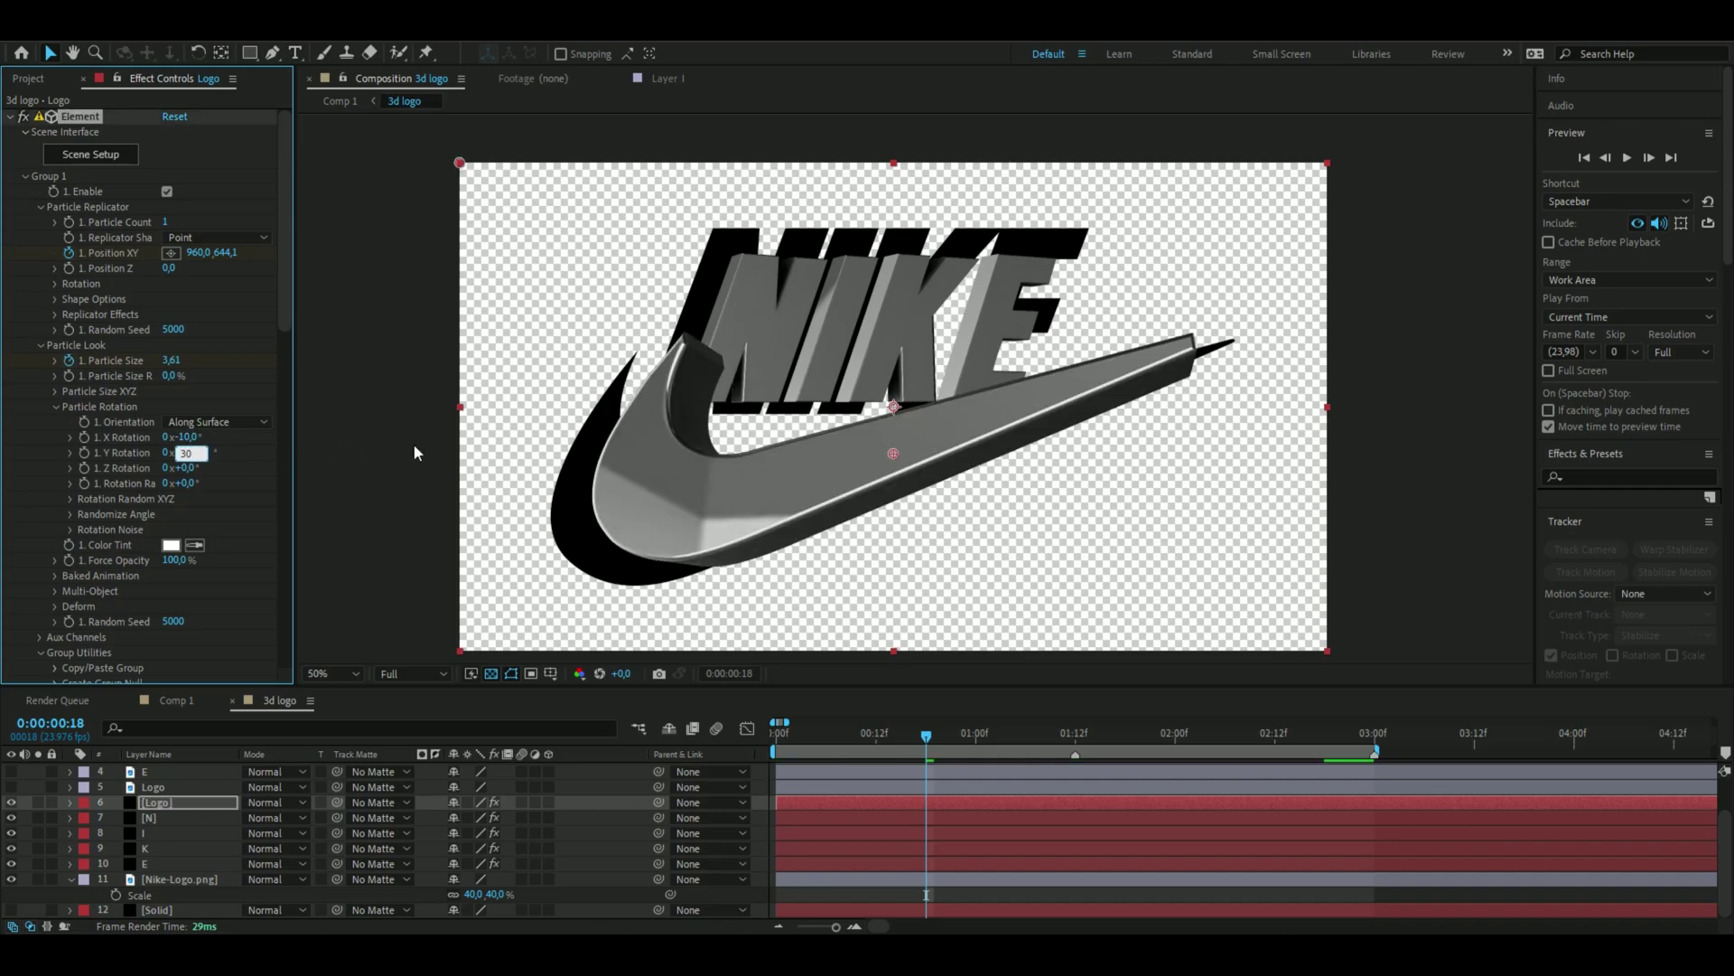
{"action": "key", "text": "Return"}
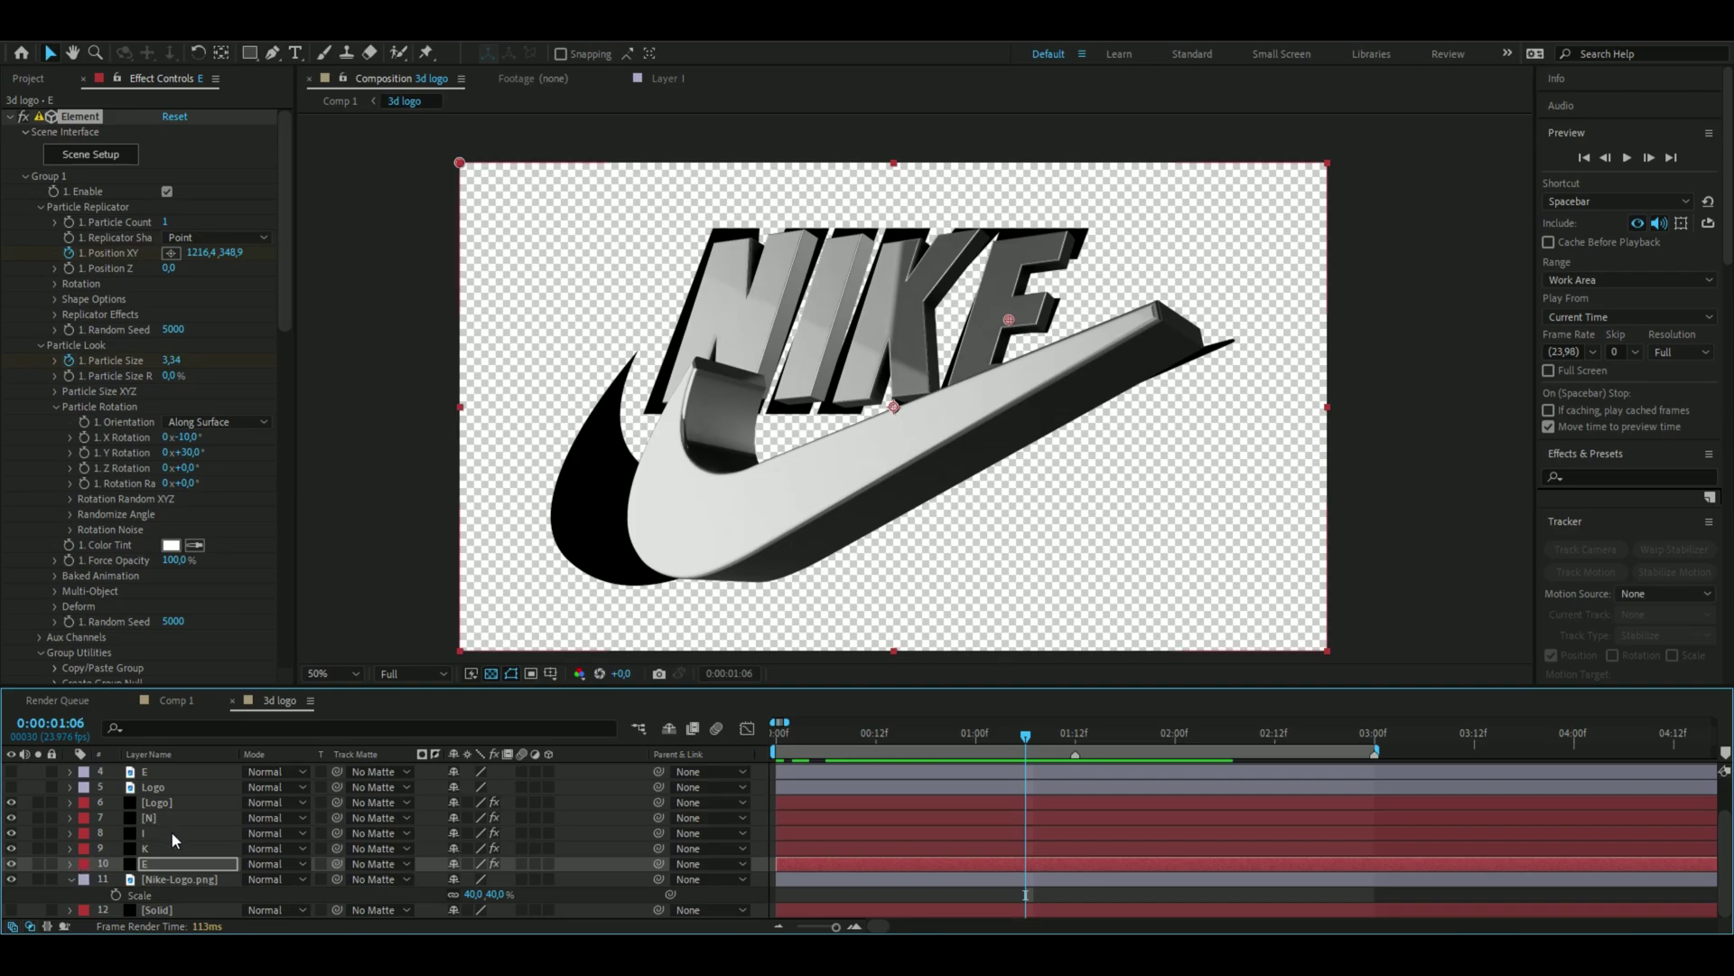
Pre-compose the five path layers and the five Element solids into a composition named "nike logo"
{"action": "left_click", "coordinate": [170, 864]}
{"action": "scroll", "coordinate": [175, 863], "scroll_direction": "up", "scroll_amount": 3}
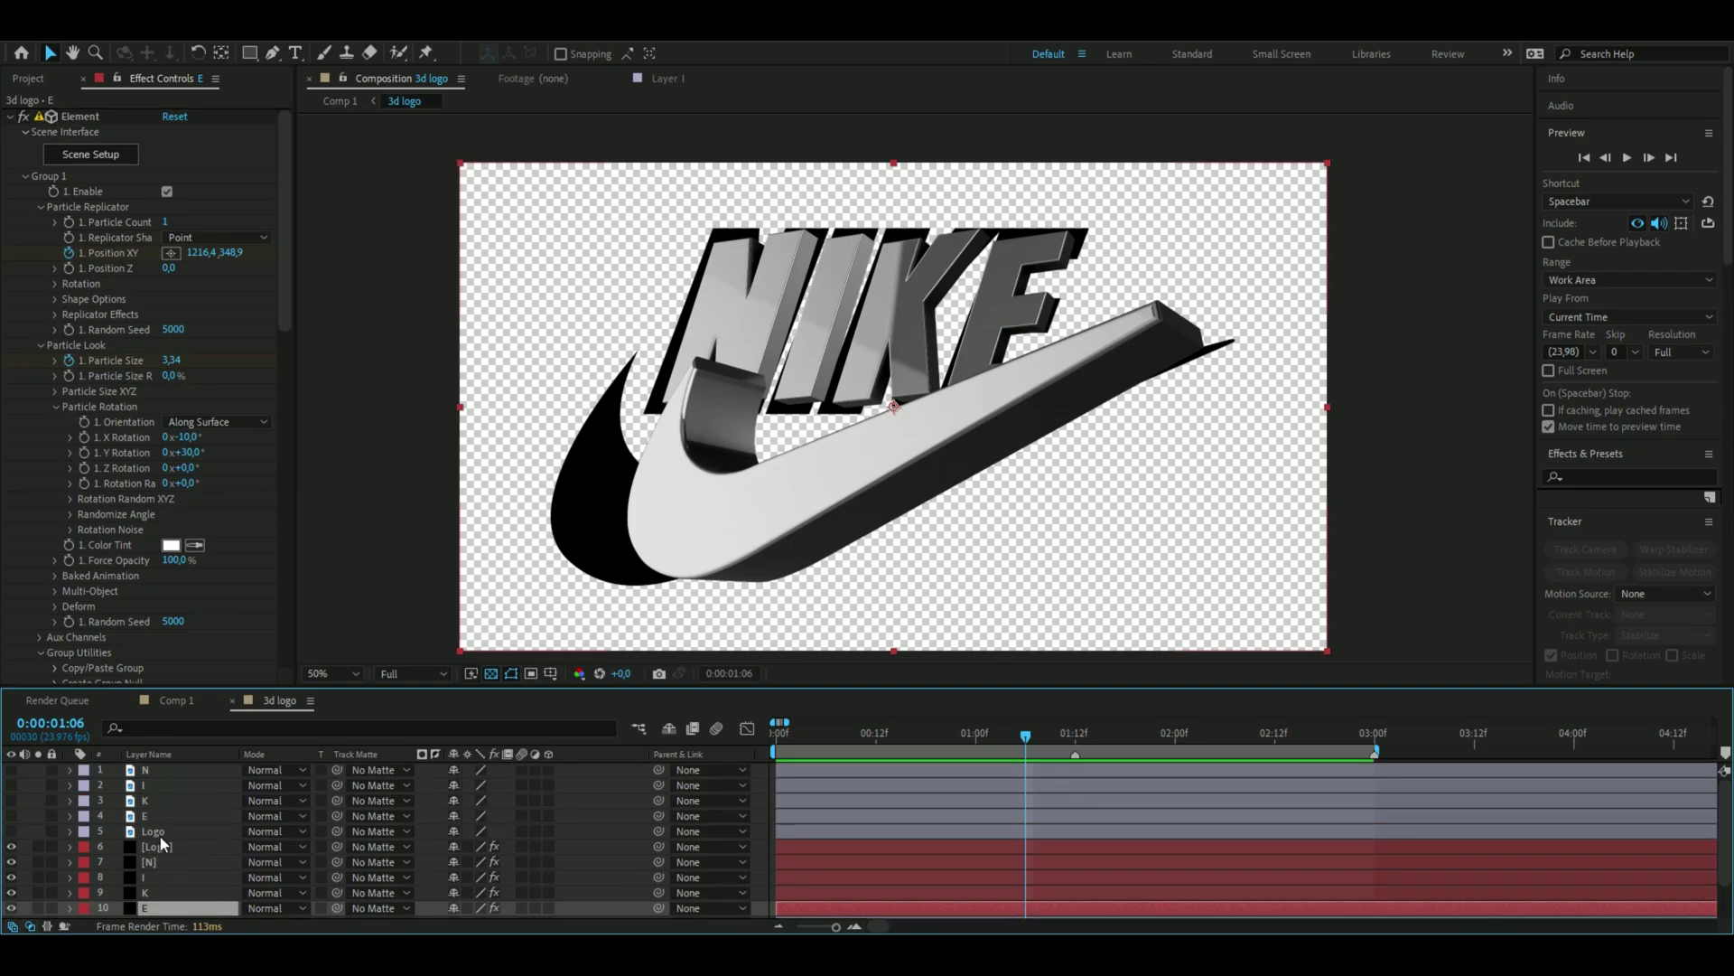
{"action": "left_click", "coordinate": [161, 770], "text": "shift"}
{"action": "right_click", "coordinate": [164, 771]}
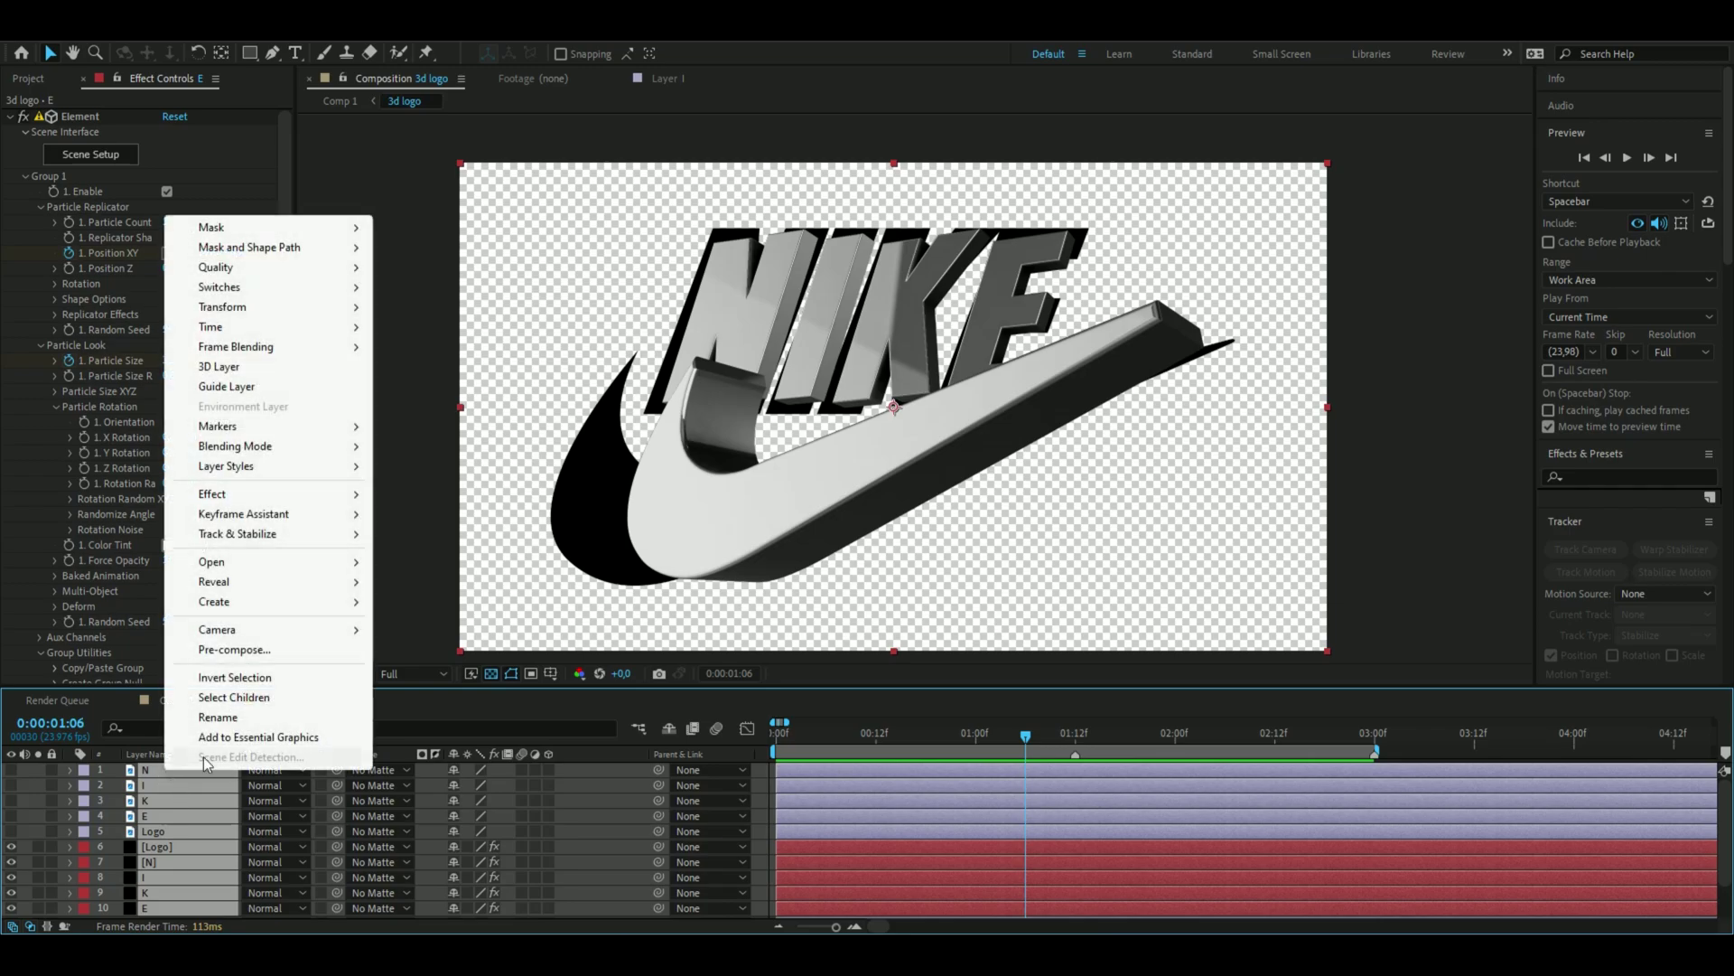
{"action": "left_click", "coordinate": [240, 648]}
{"action": "type", "text": "nike l"}
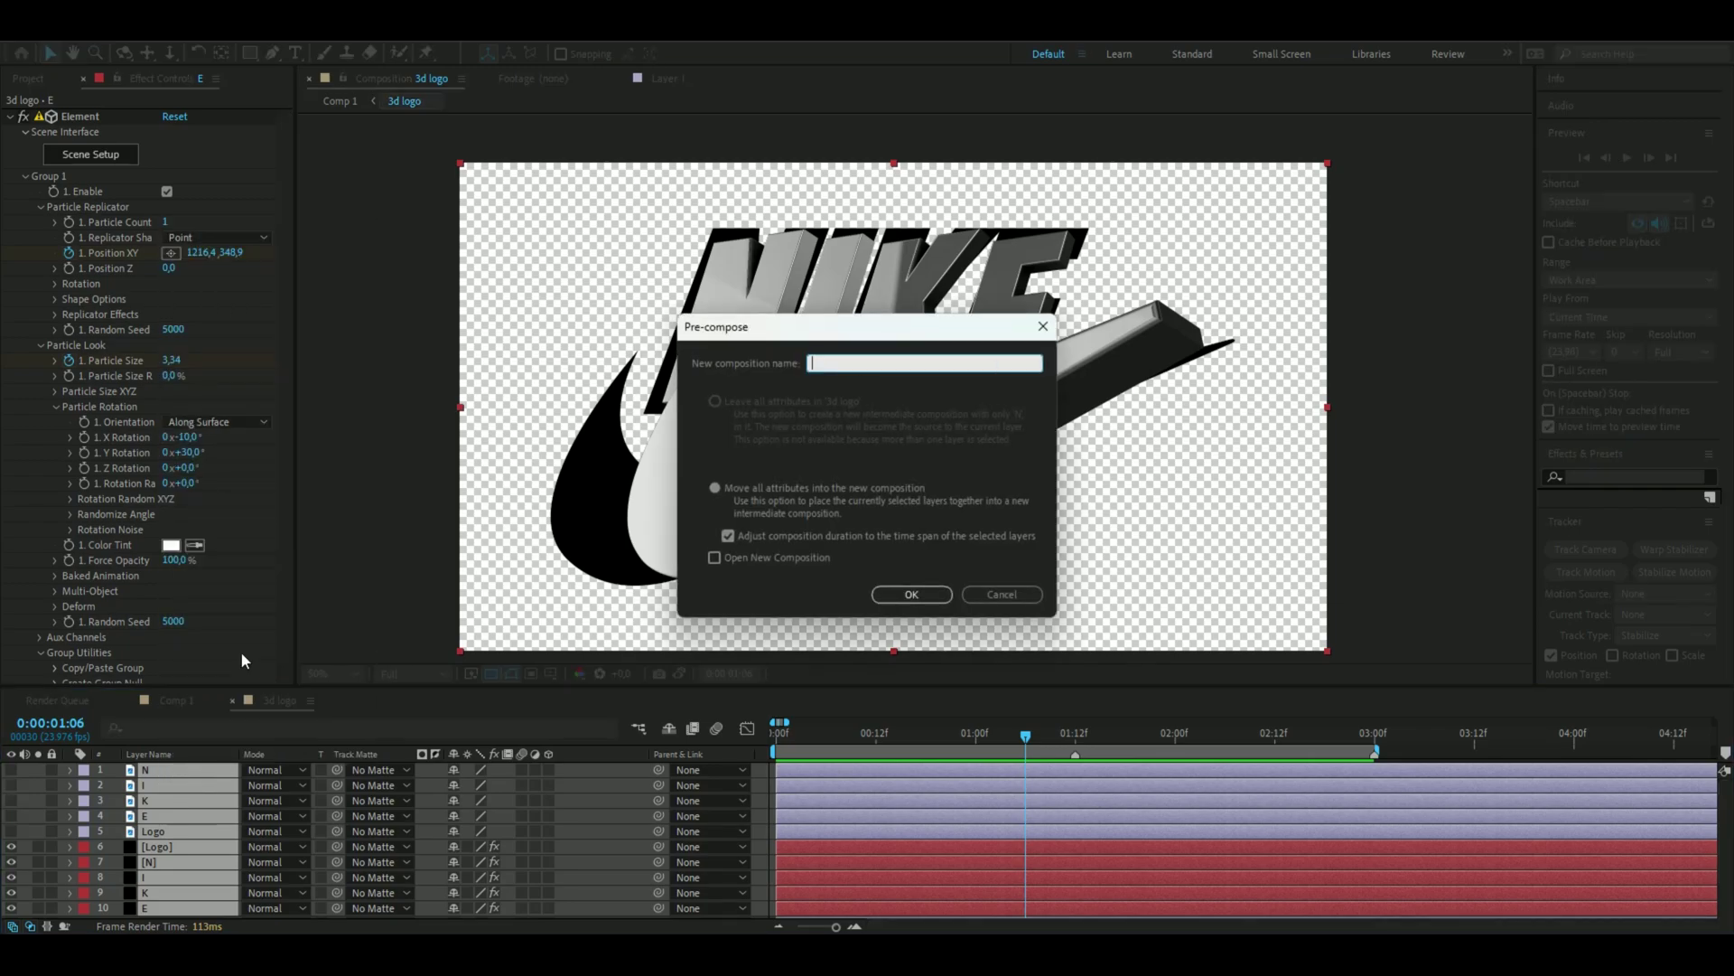
{"action": "type", "text": "ogo"}
{"action": "key", "text": "Return"}
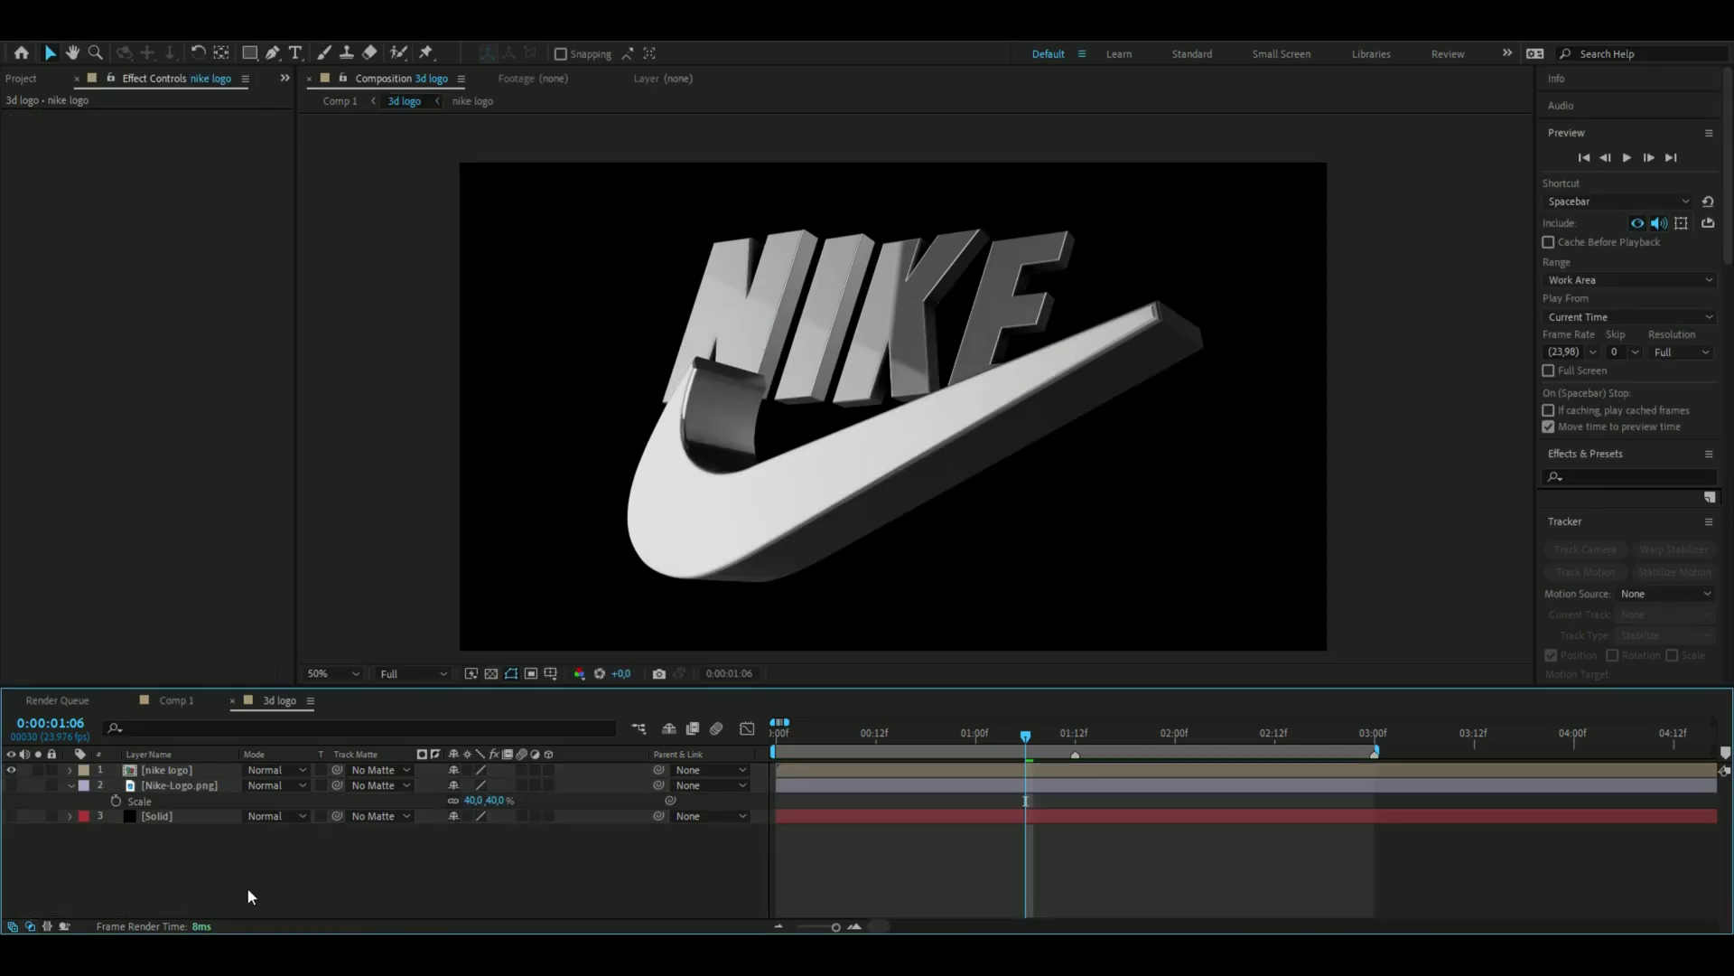
Apply the S_Rays effect to the nike logo layer
{"action": "left_click", "coordinate": [176, 772]}
{"action": "key", "text": "ctrl+space"}
{"action": "type", "text": "rays"}
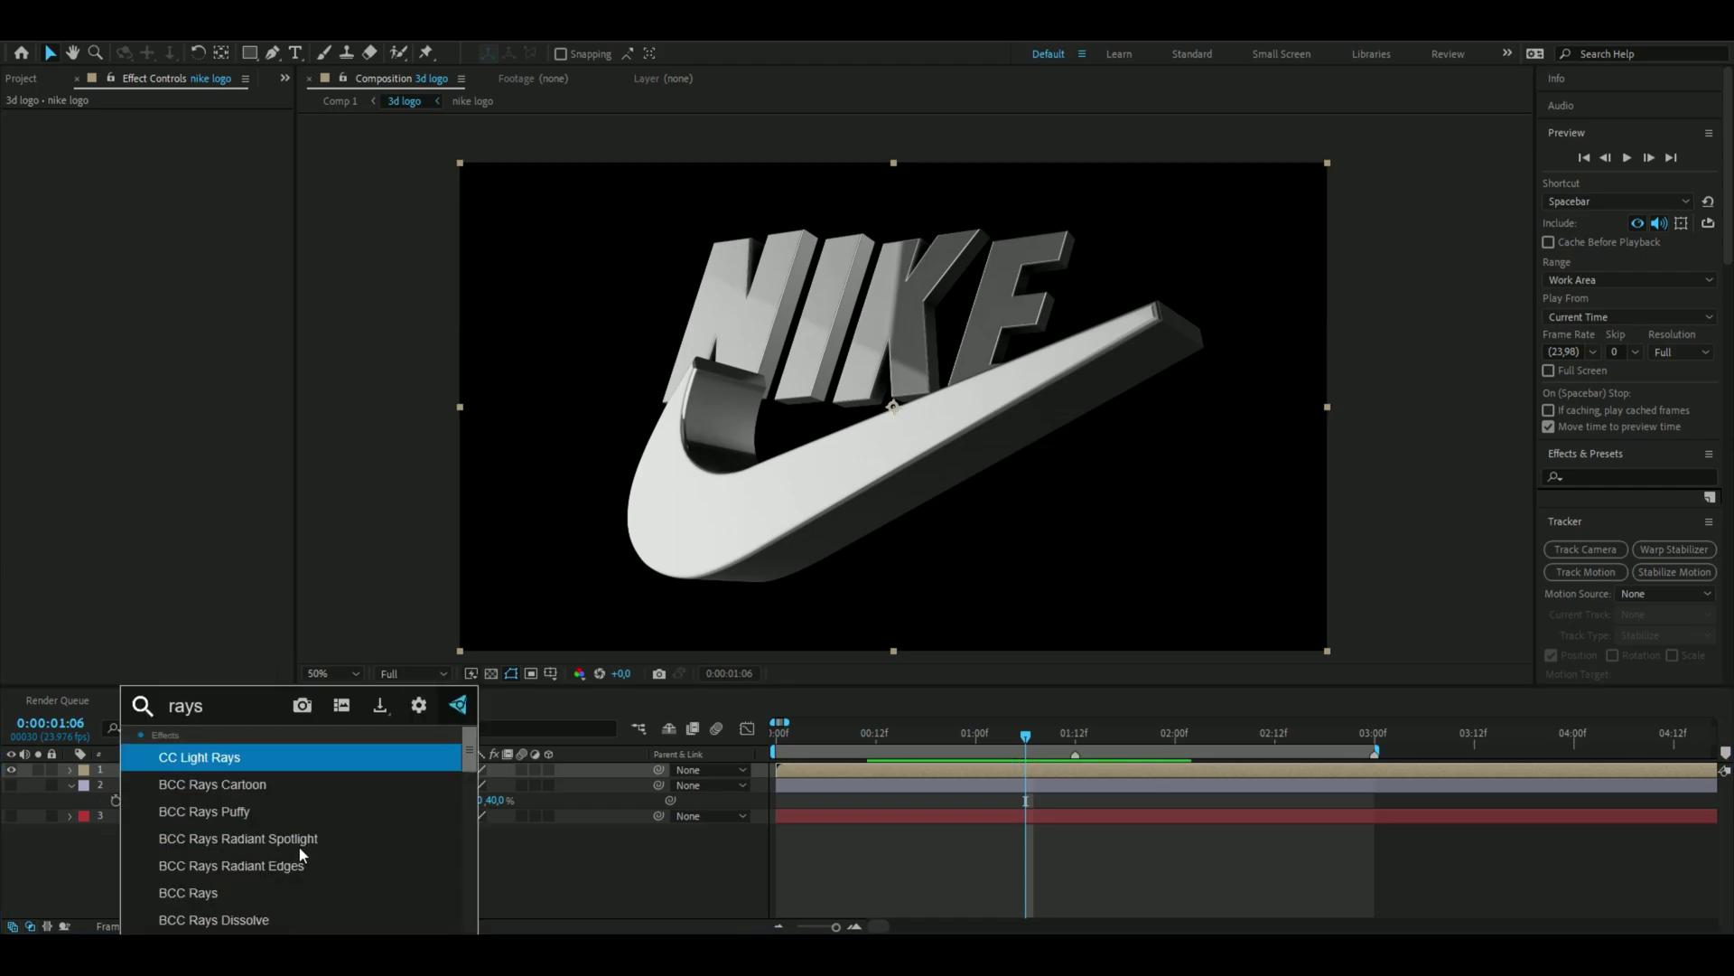
{"action": "scroll", "coordinate": [203, 809], "scroll_direction": "down", "scroll_amount": 5}
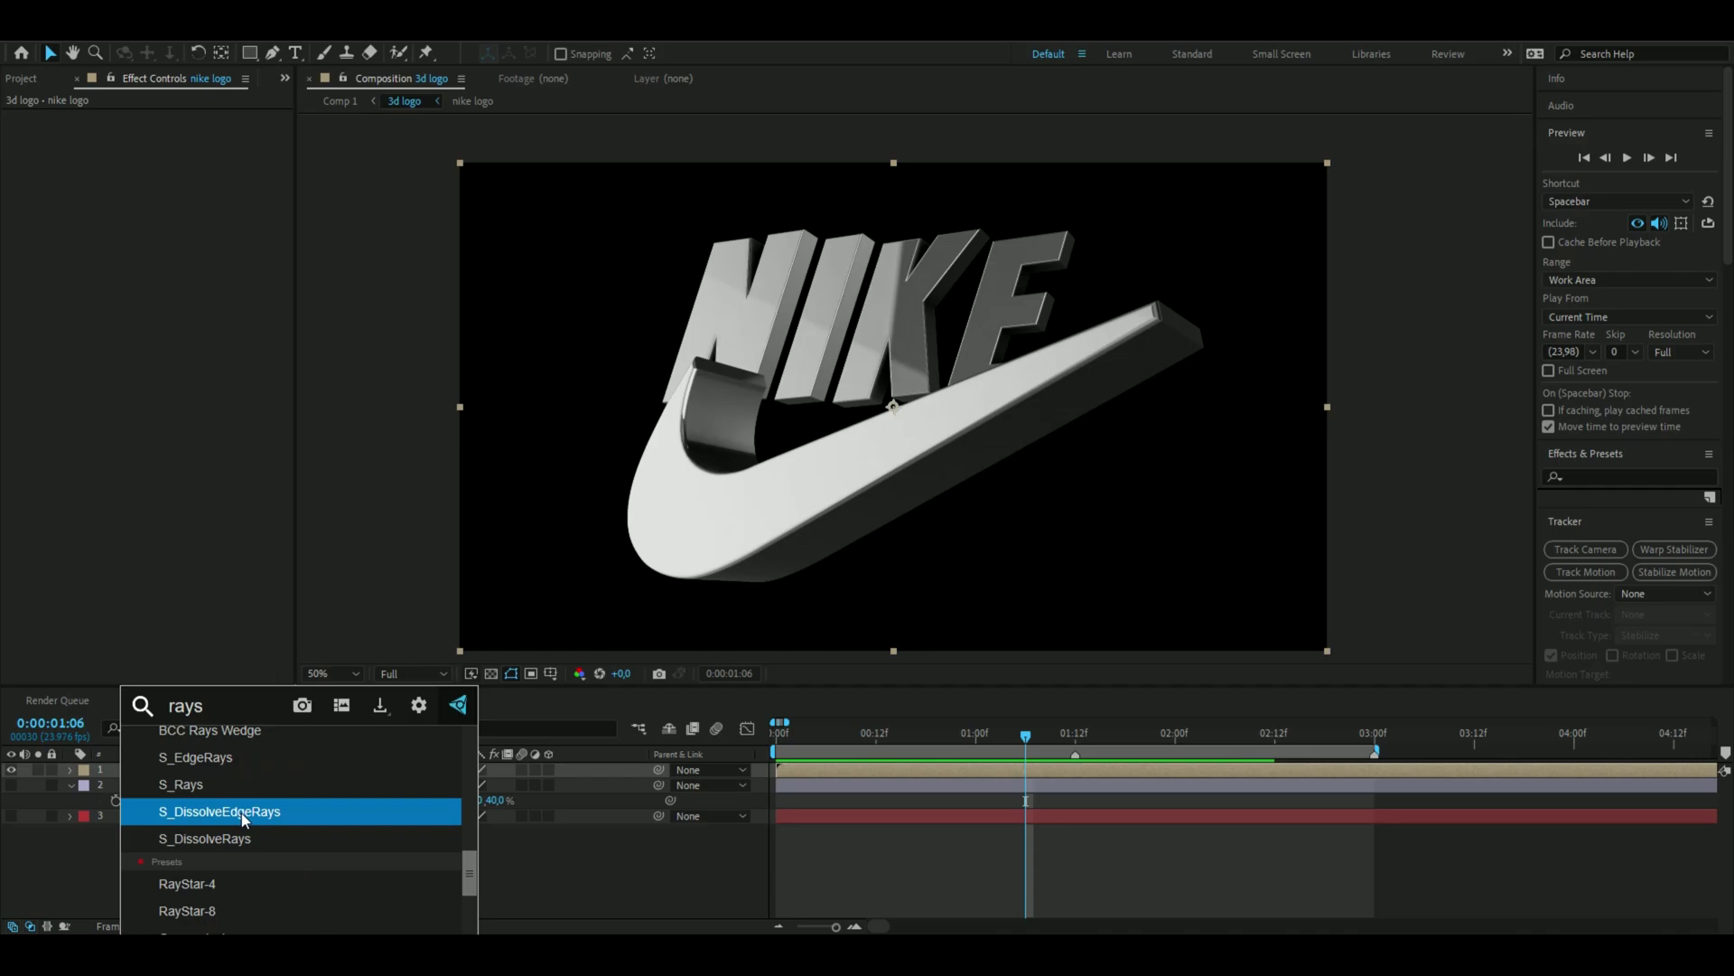
{"action": "left_click", "coordinate": [203, 782]}
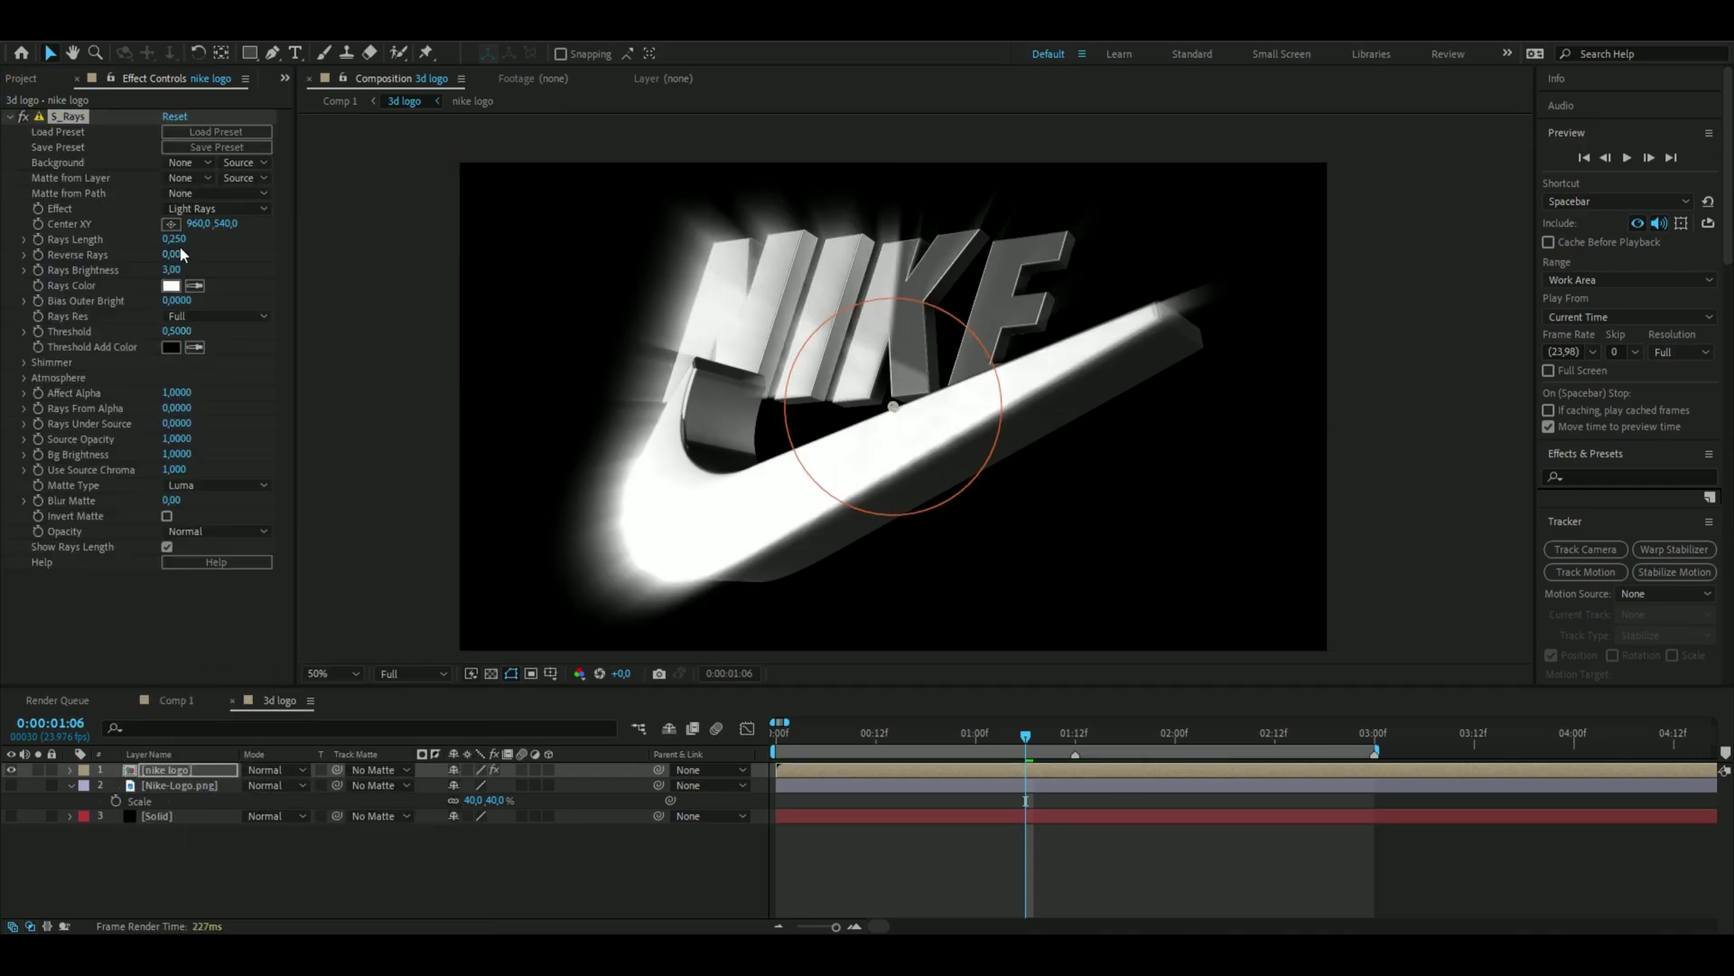
Set the S_Rays Rays Length to 1 and Rays Brightness to 0,2
{"action": "left_click", "coordinate": [174, 240]}
{"action": "type", "text": "1"}
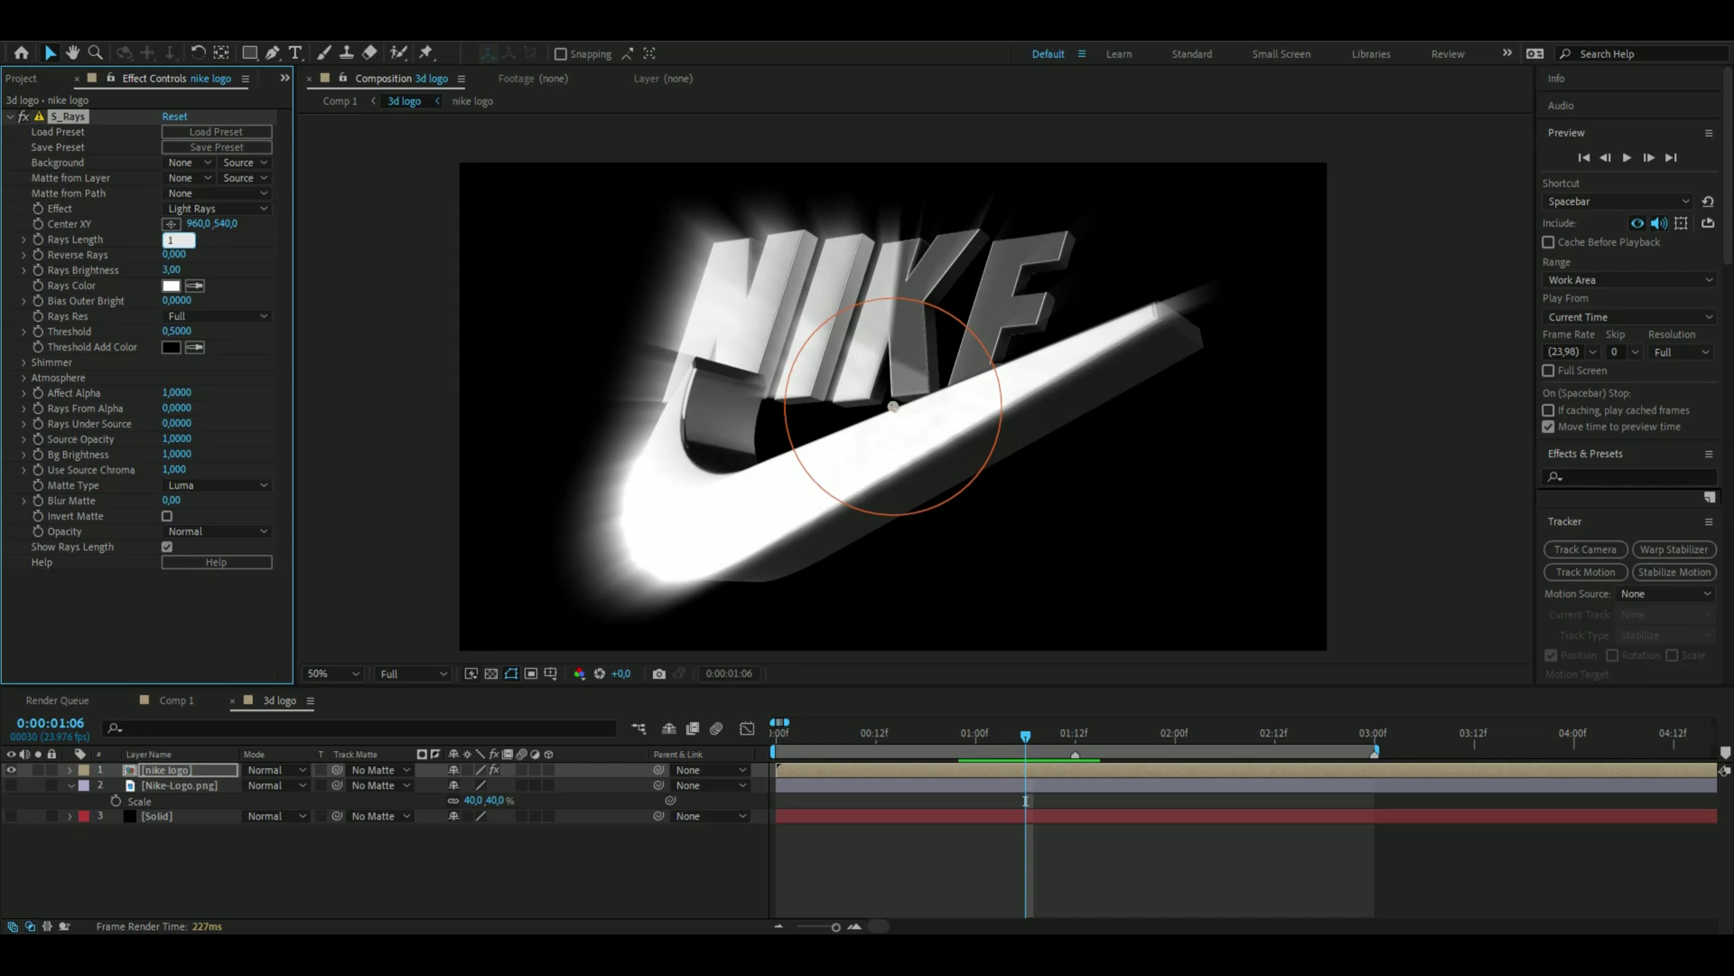
{"action": "key", "text": "Tab"}
{"action": "type", "text": "0,2"}
{"action": "key", "text": "Return"}
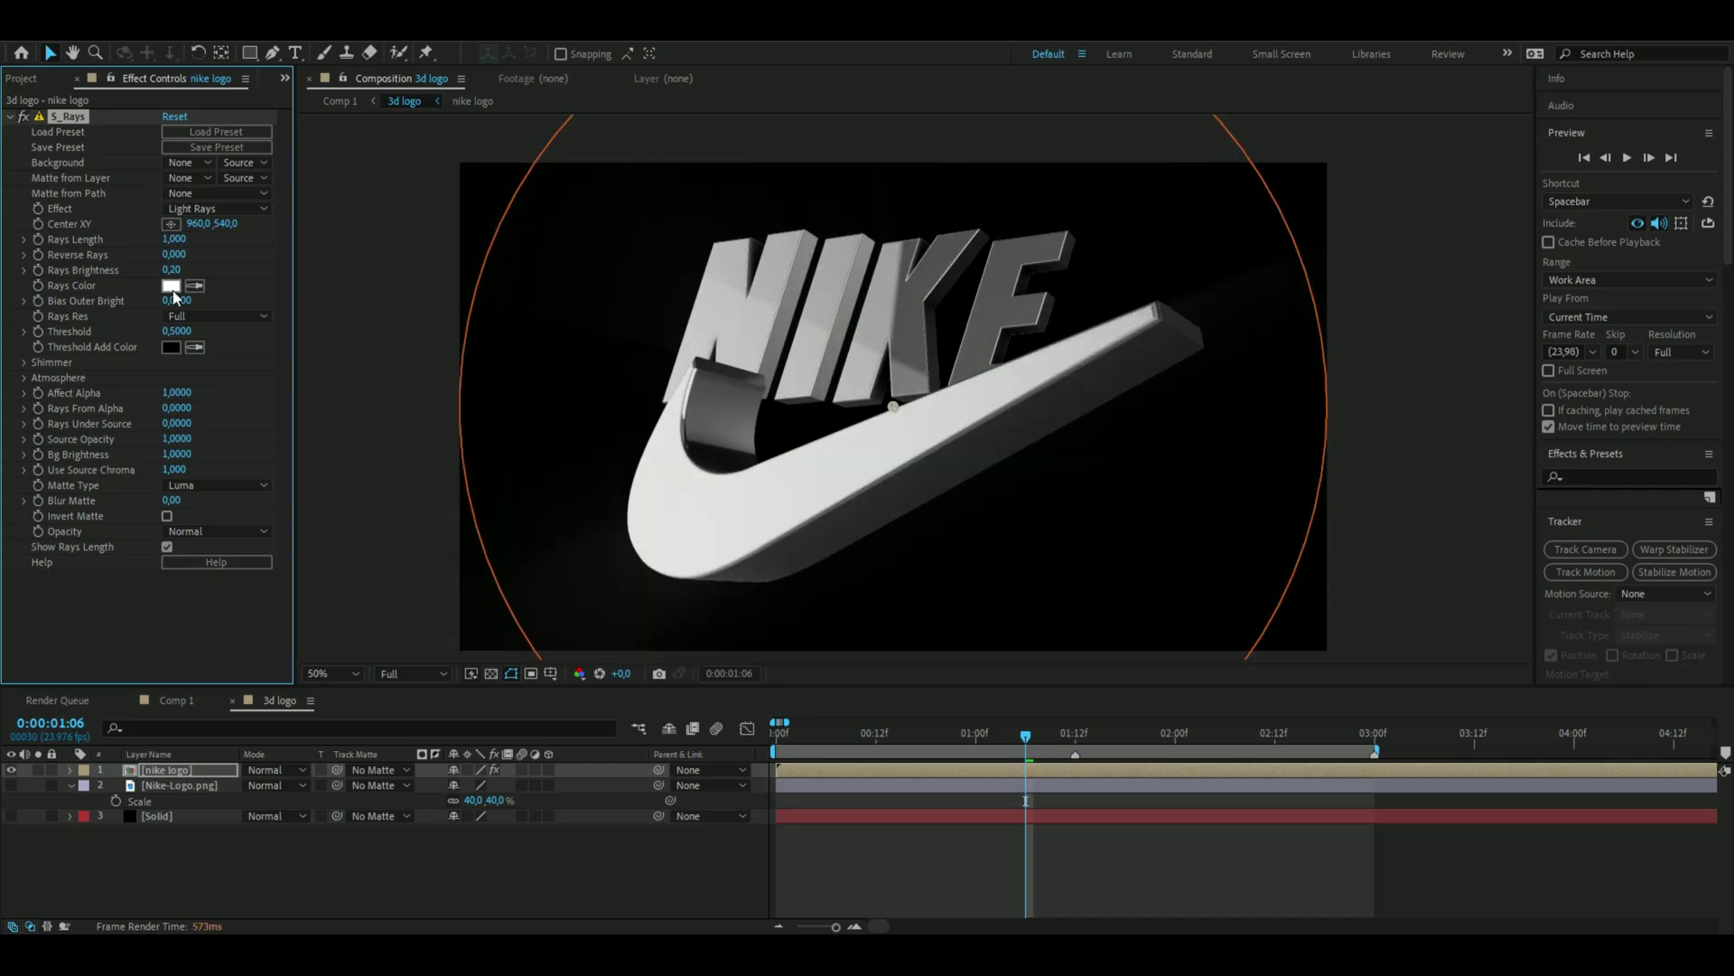
Change the Rays Color to a saturated light blue with a hue of about 200° and set the Threshold to 0
{"action": "left_click", "coordinate": [171, 286]}
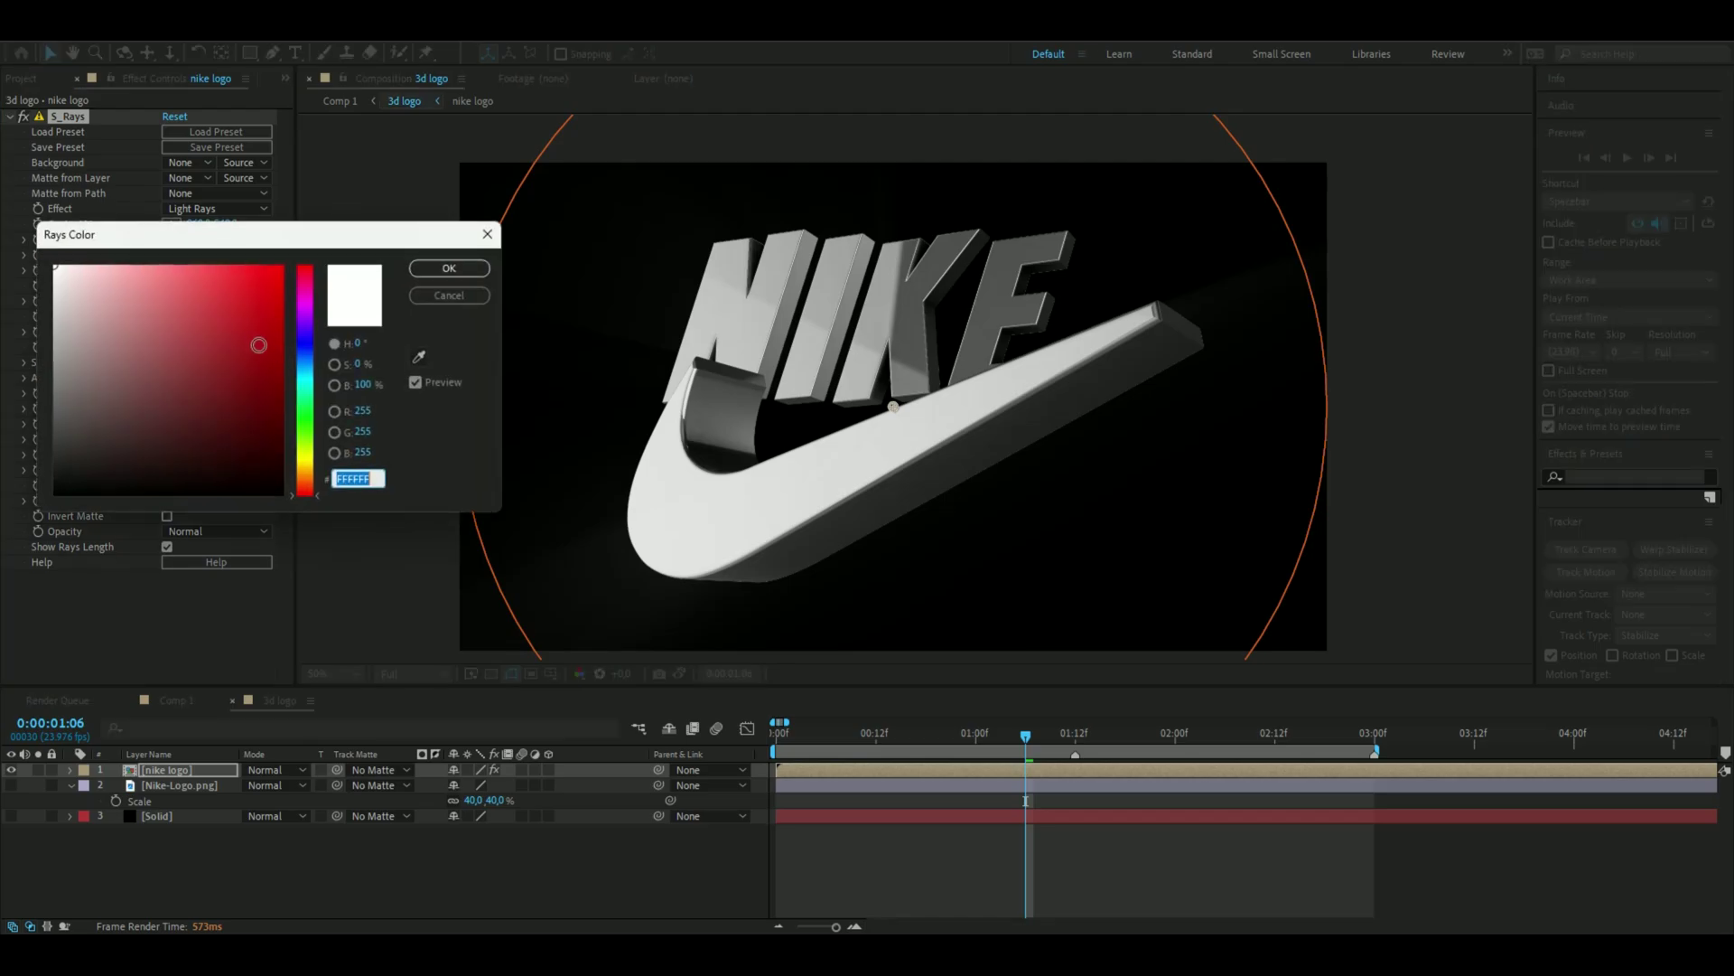
{"action": "left_click", "coordinate": [307, 369]}
{"action": "left_click", "coordinate": [306, 371]}
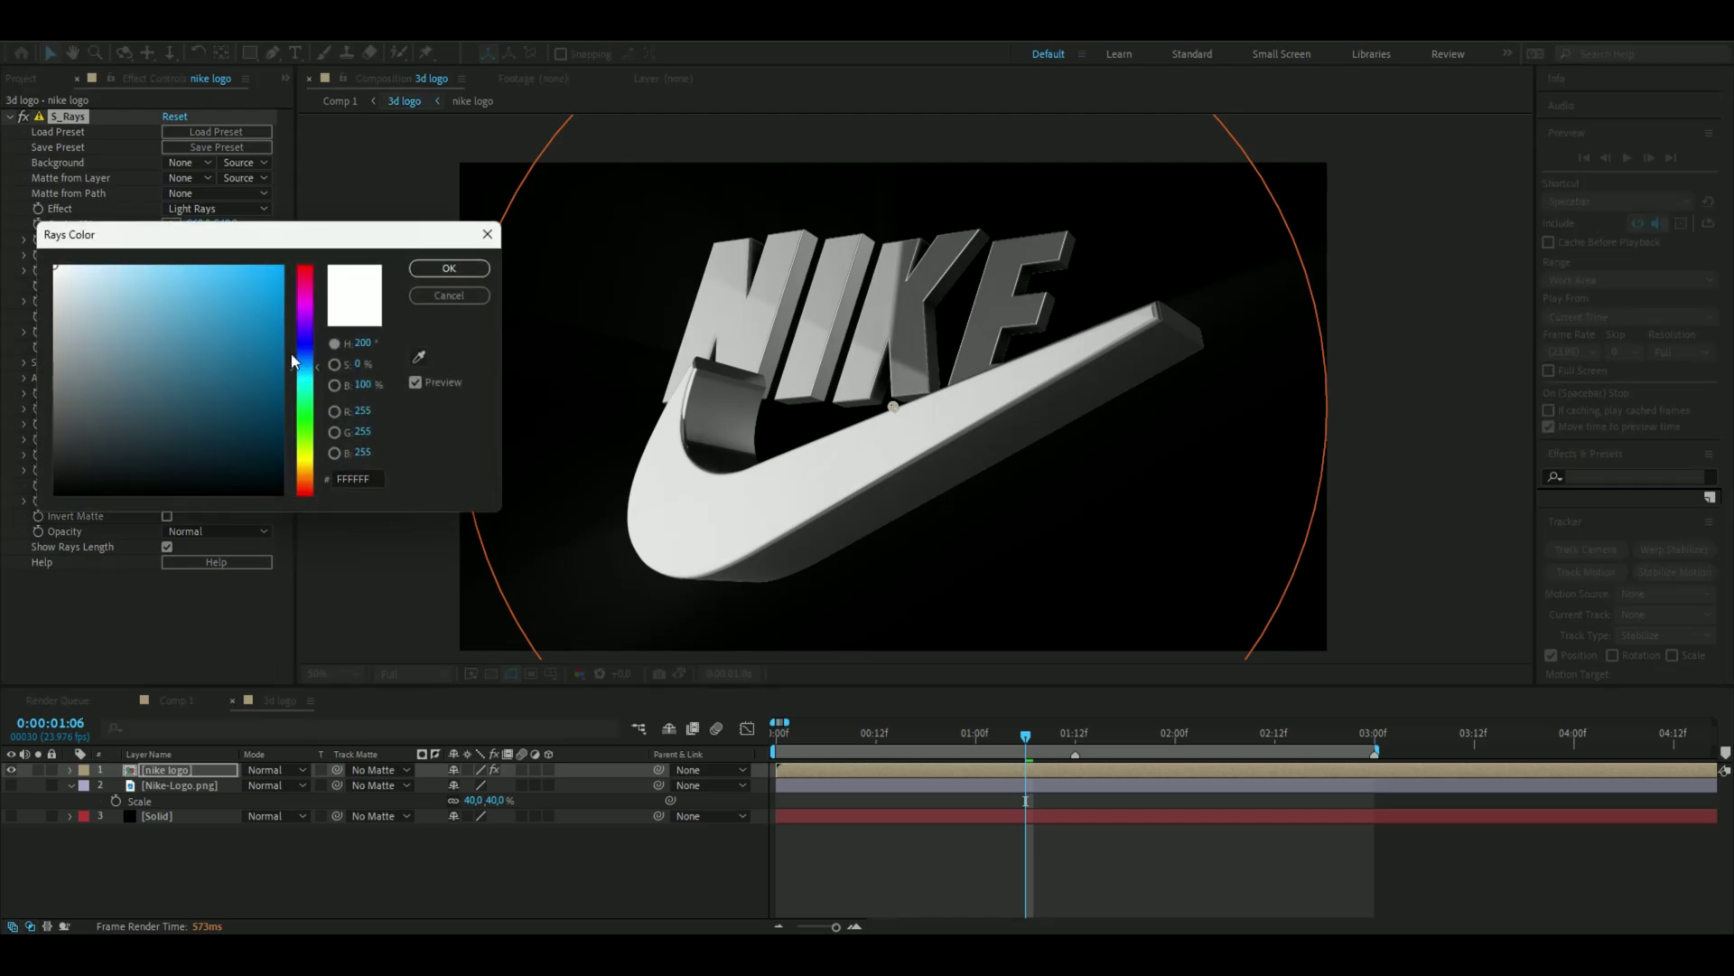
{"action": "left_click", "coordinate": [262, 271]}
{"action": "key", "text": "Return"}
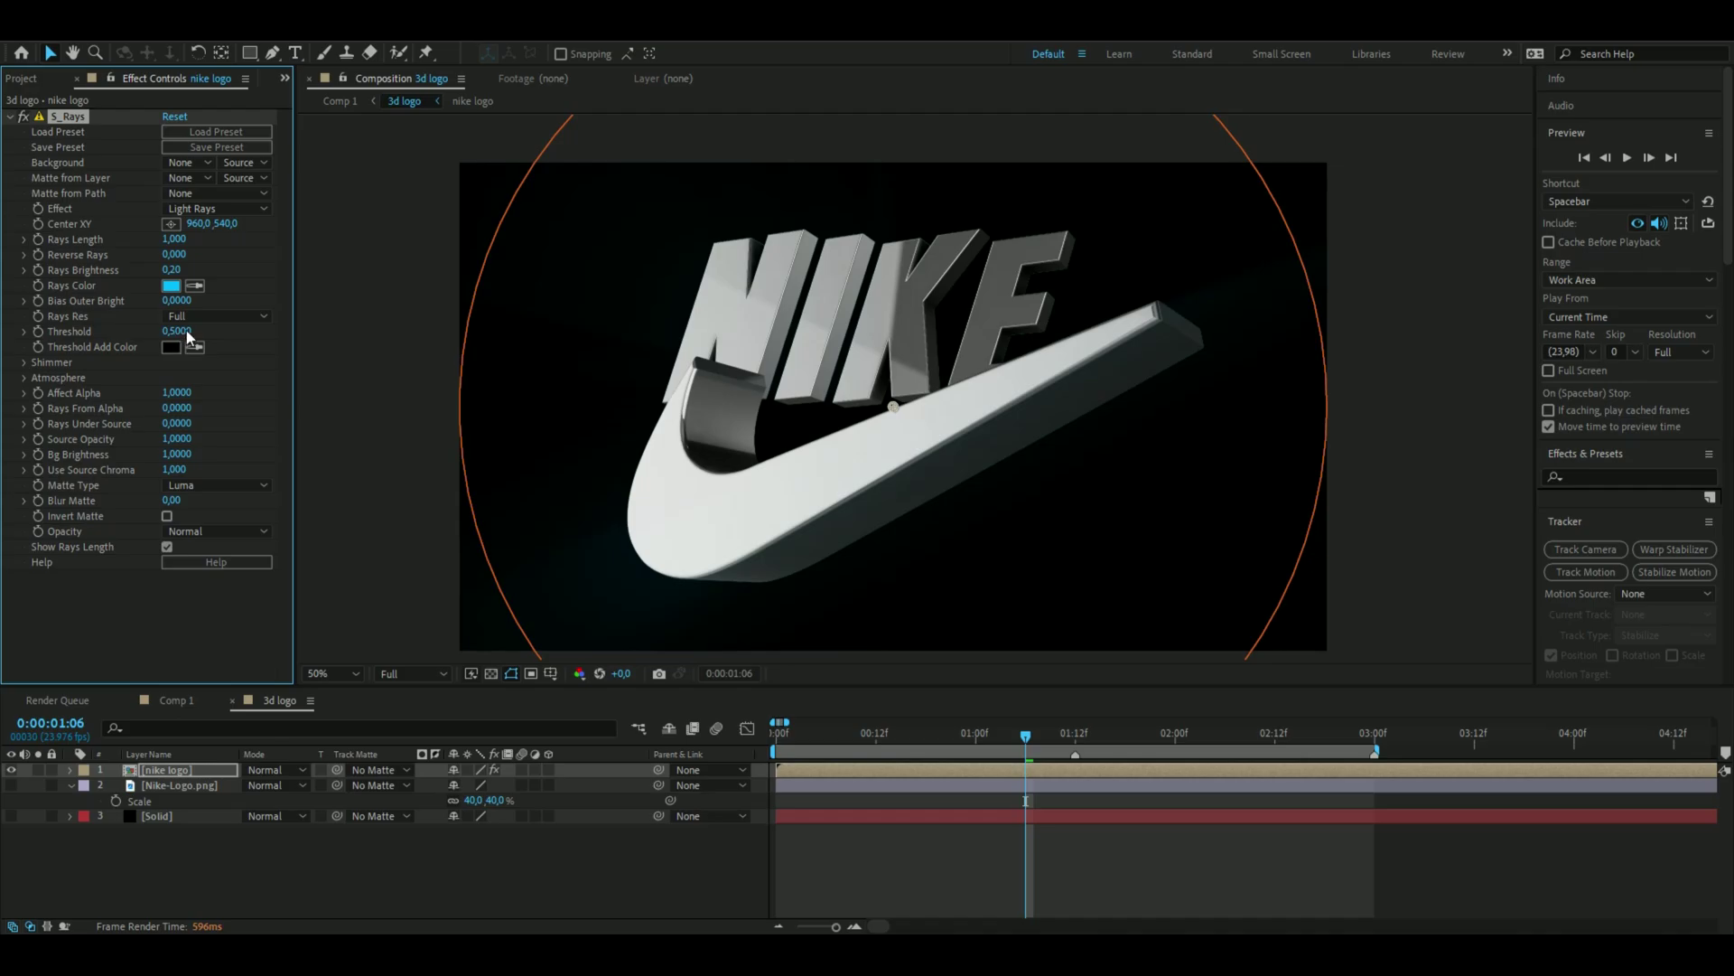
{"action": "left_click", "coordinate": [187, 330]}
{"action": "type", "text": "0"}
{"action": "key", "text": "Return"}
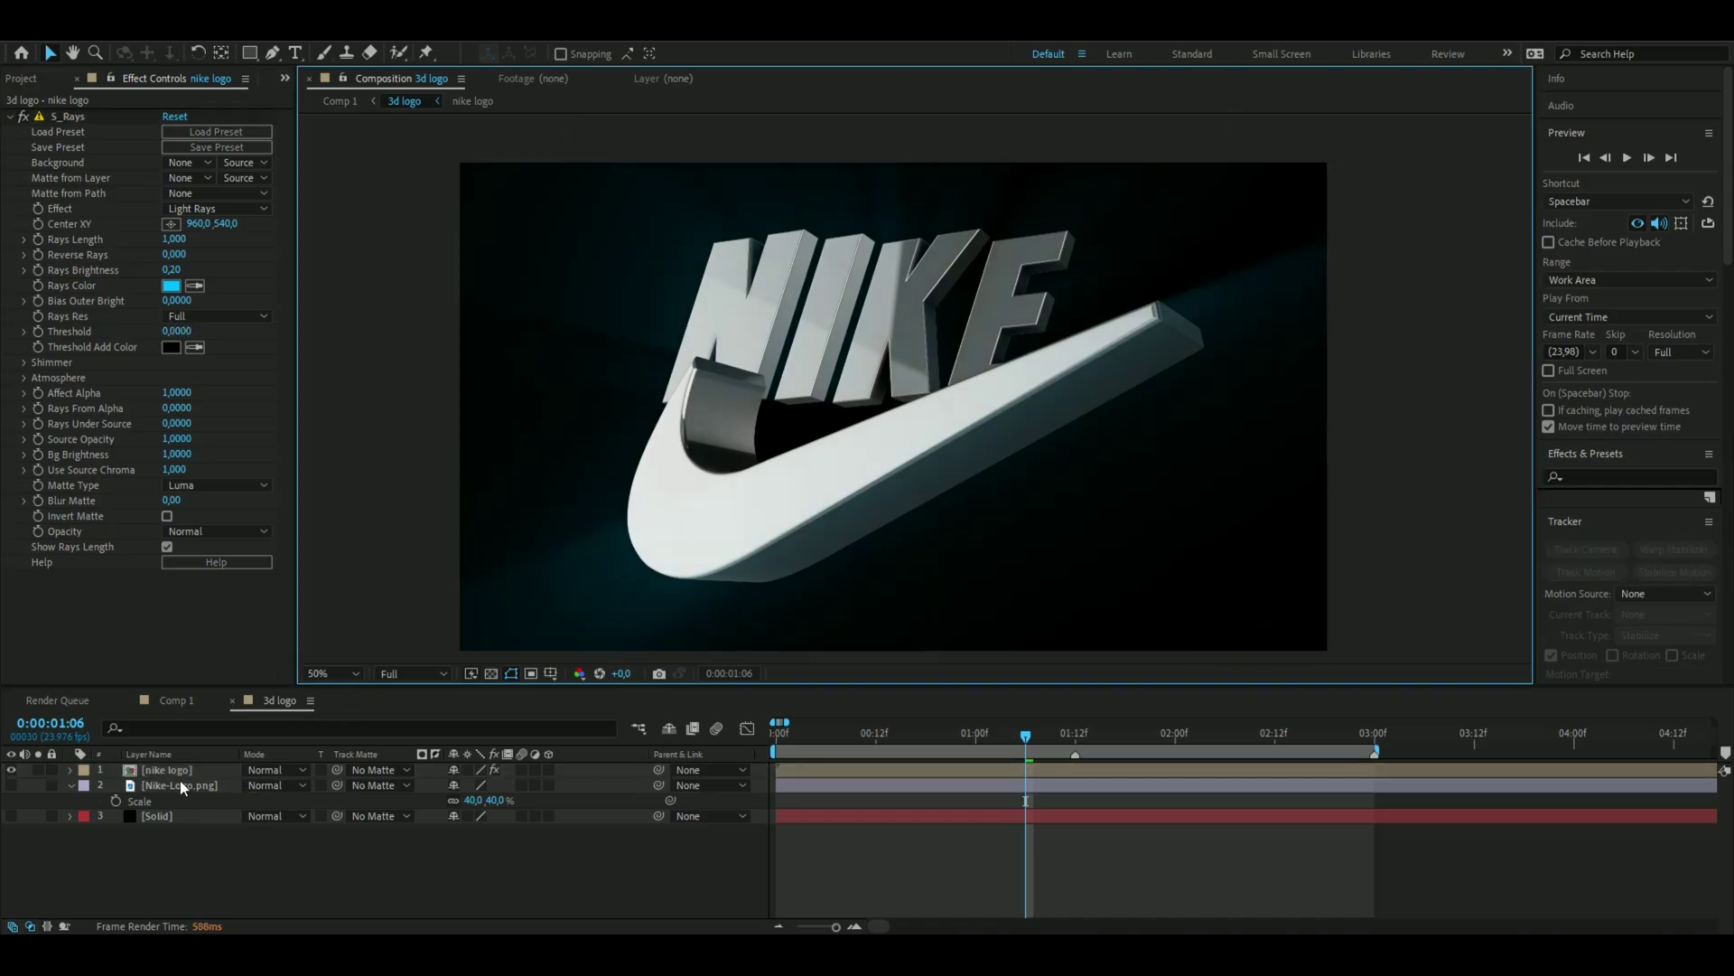
Add an adjustment layer above nike logo and apply the 4-Color Gradient effect to it
{"action": "left_click", "coordinate": [182, 774]}
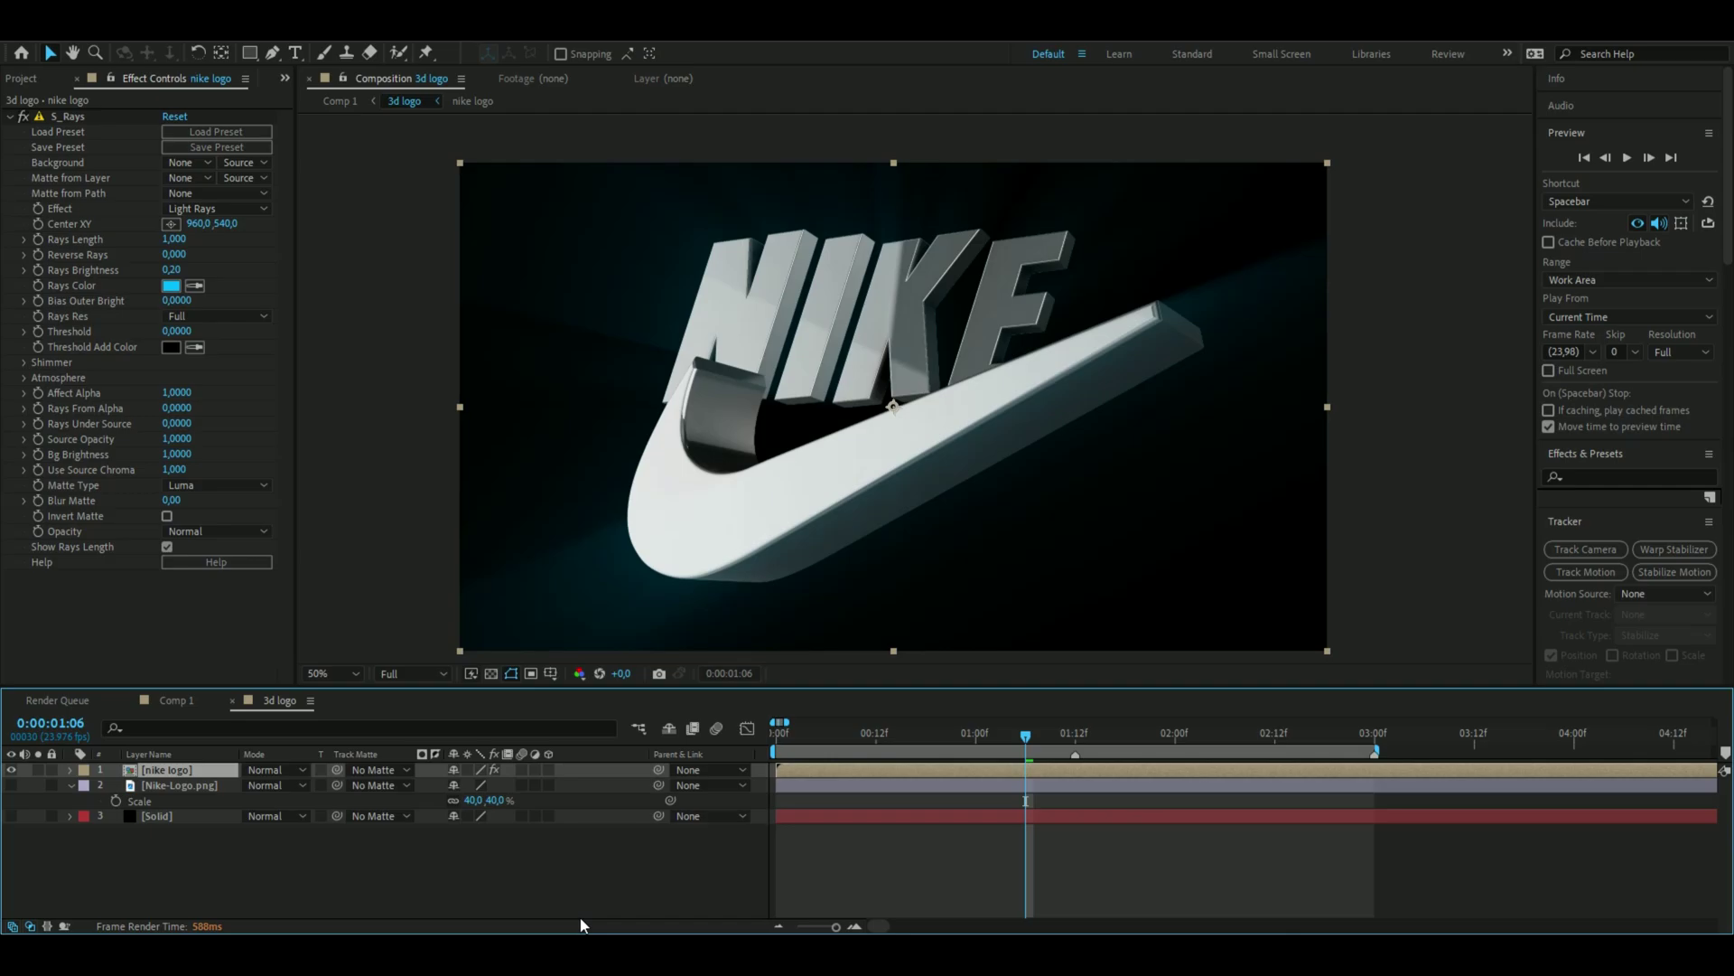
{"action": "key", "text": "ctrl+alt+y"}
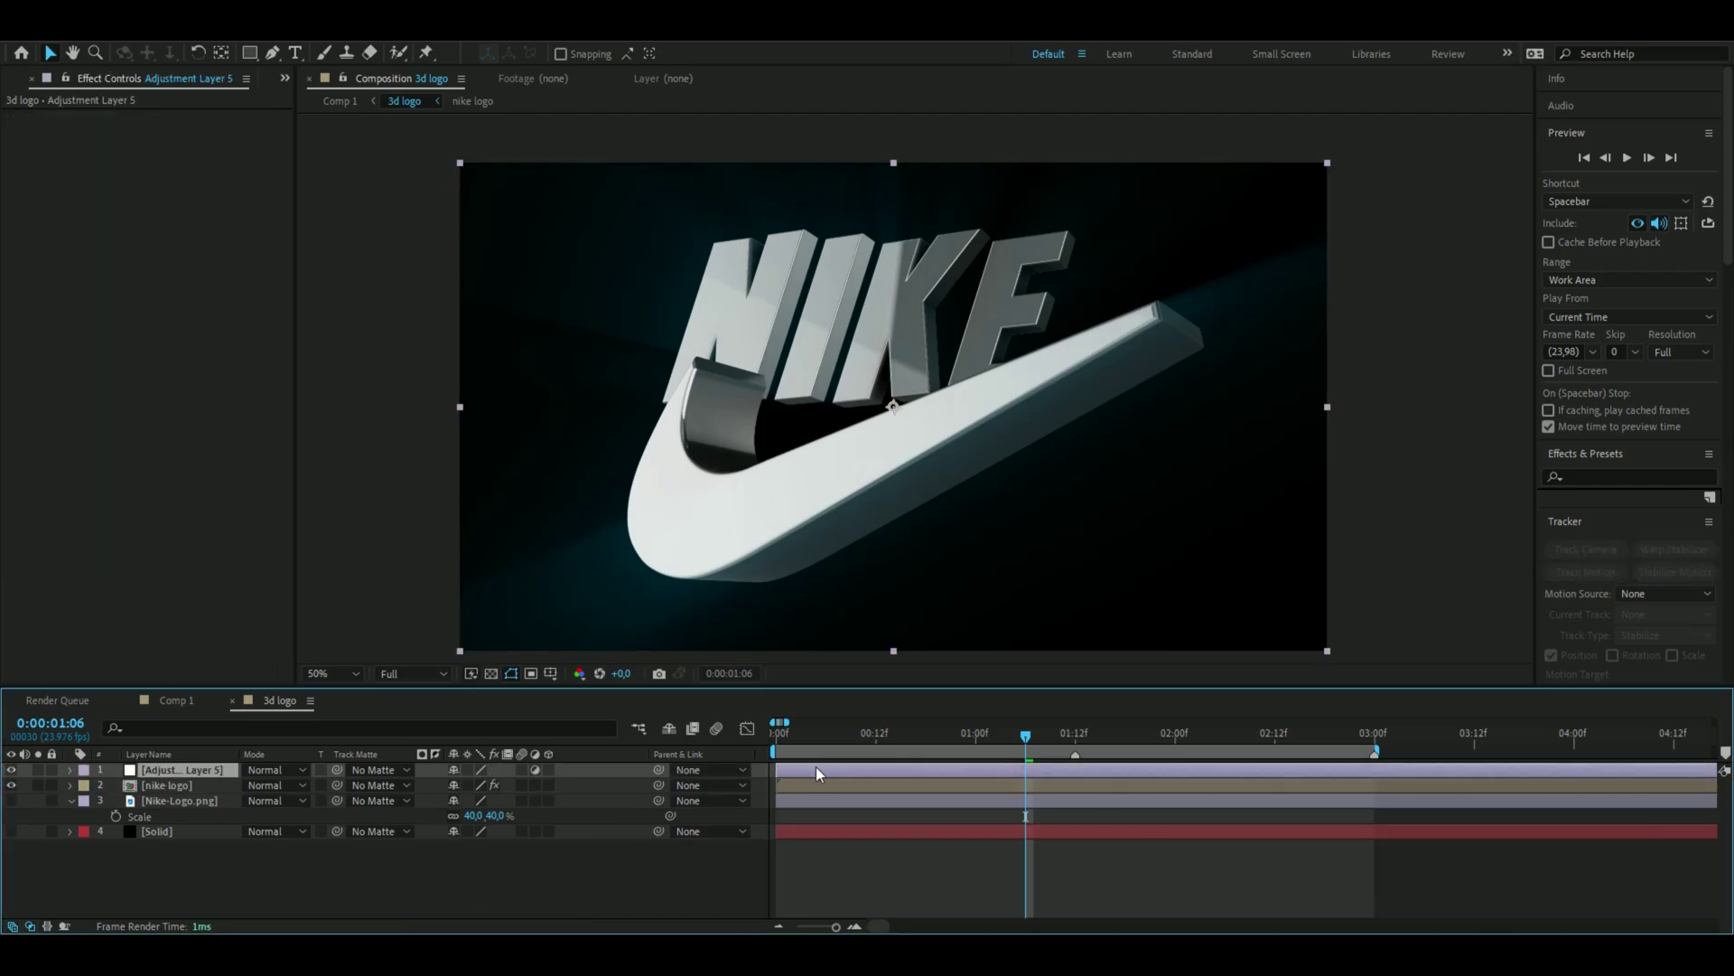
{"action": "key", "text": "ctrl+space"}
{"action": "type", "text": "4"}
{"action": "key", "text": "Return"}
Set all four gradient colors to the same light blue, about 00CCFF, and the Blending Mode to Overlay
{"action": "left_click", "coordinate": [170, 257]}
{"action": "left_click", "coordinate": [308, 371]}
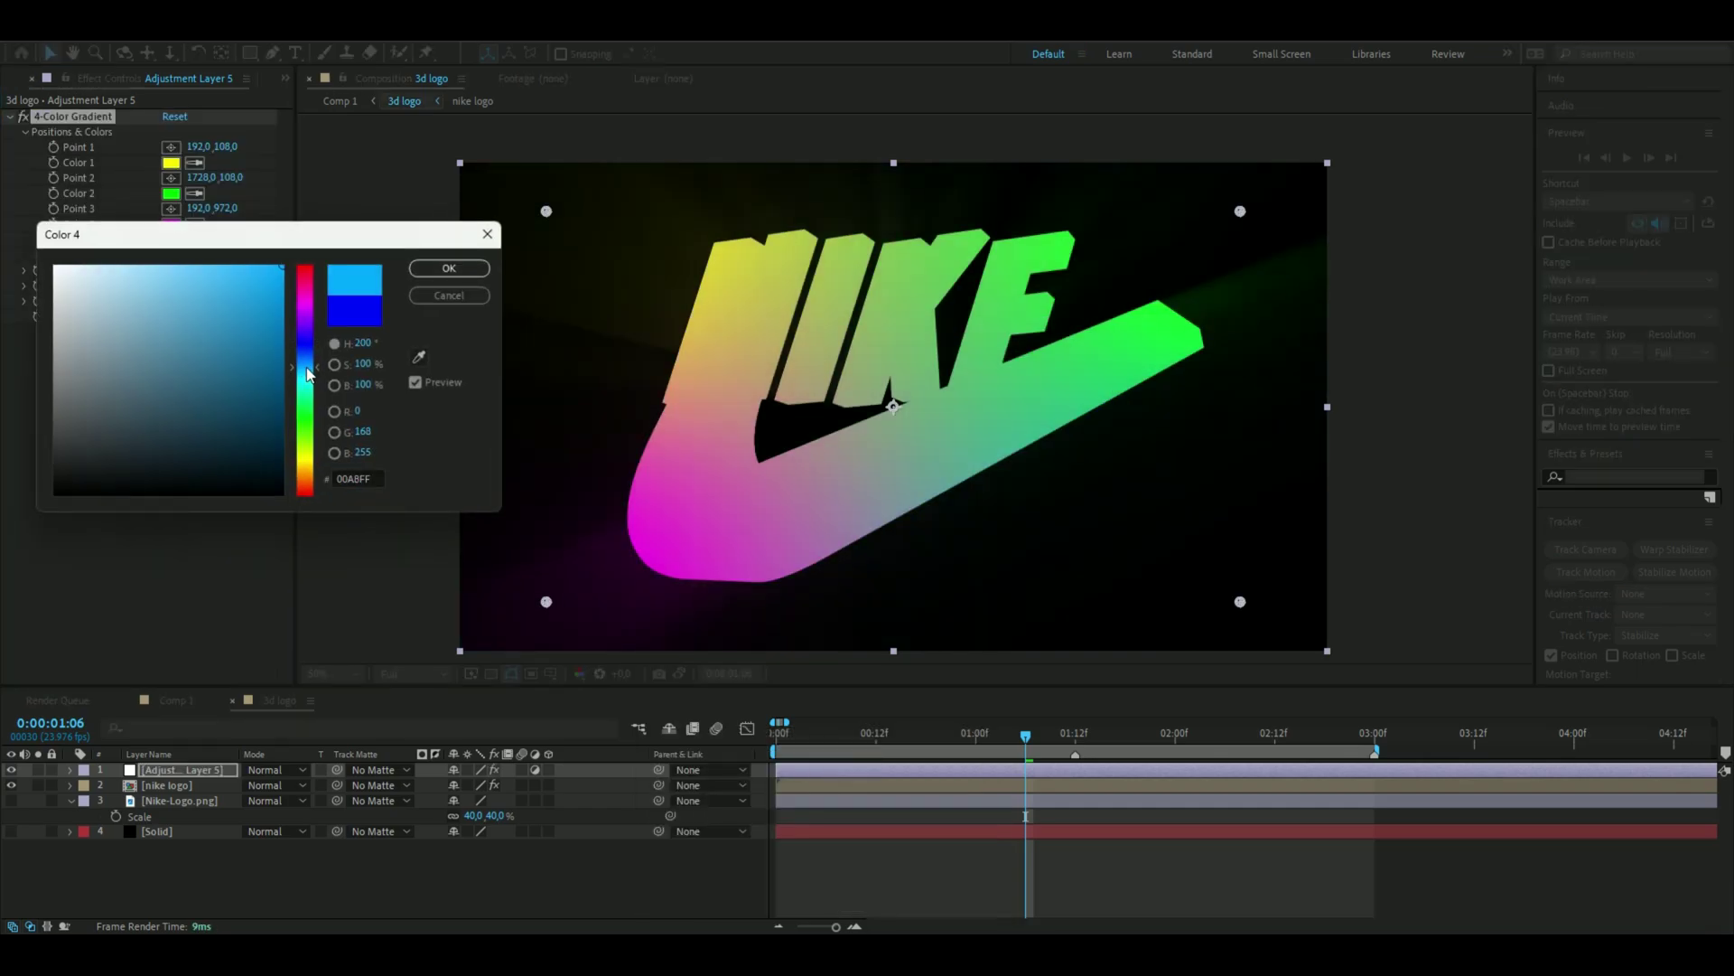
{"action": "left_click_drag", "start_coordinate": [308, 371], "coordinate": [312, 378]}
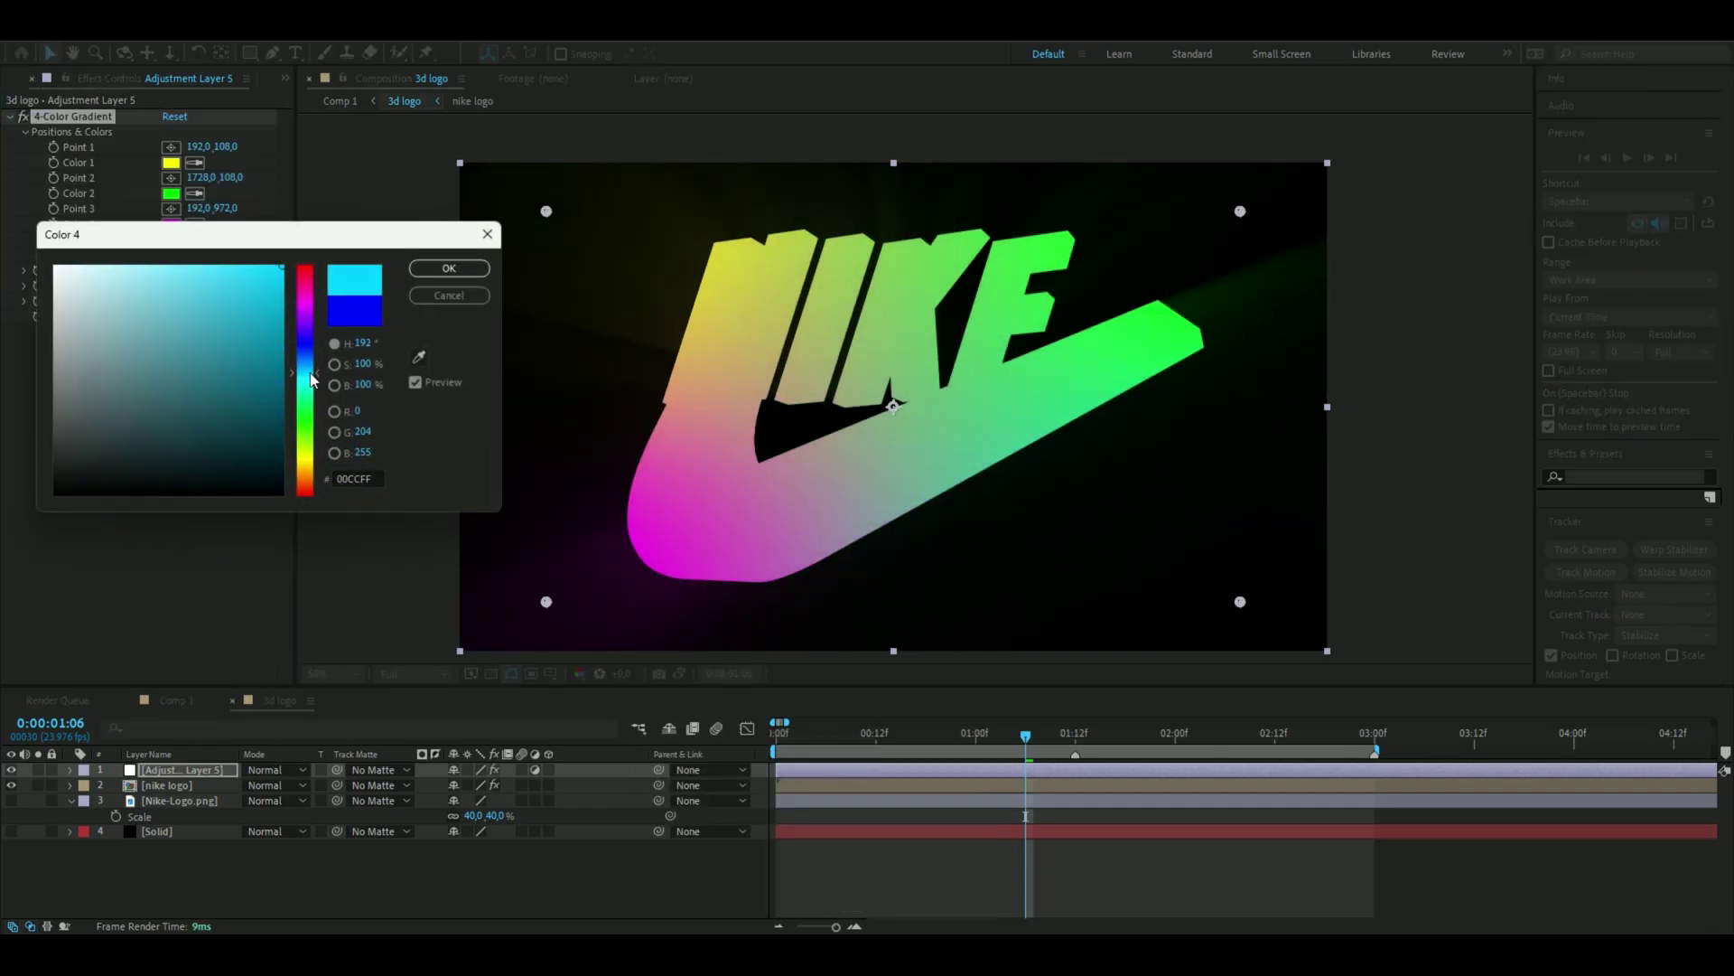
{"action": "key", "text": "Return"}
{"action": "left_click", "coordinate": [194, 225]}
{"action": "left_click", "coordinate": [168, 256]}
{"action": "left_click", "coordinate": [192, 195]}
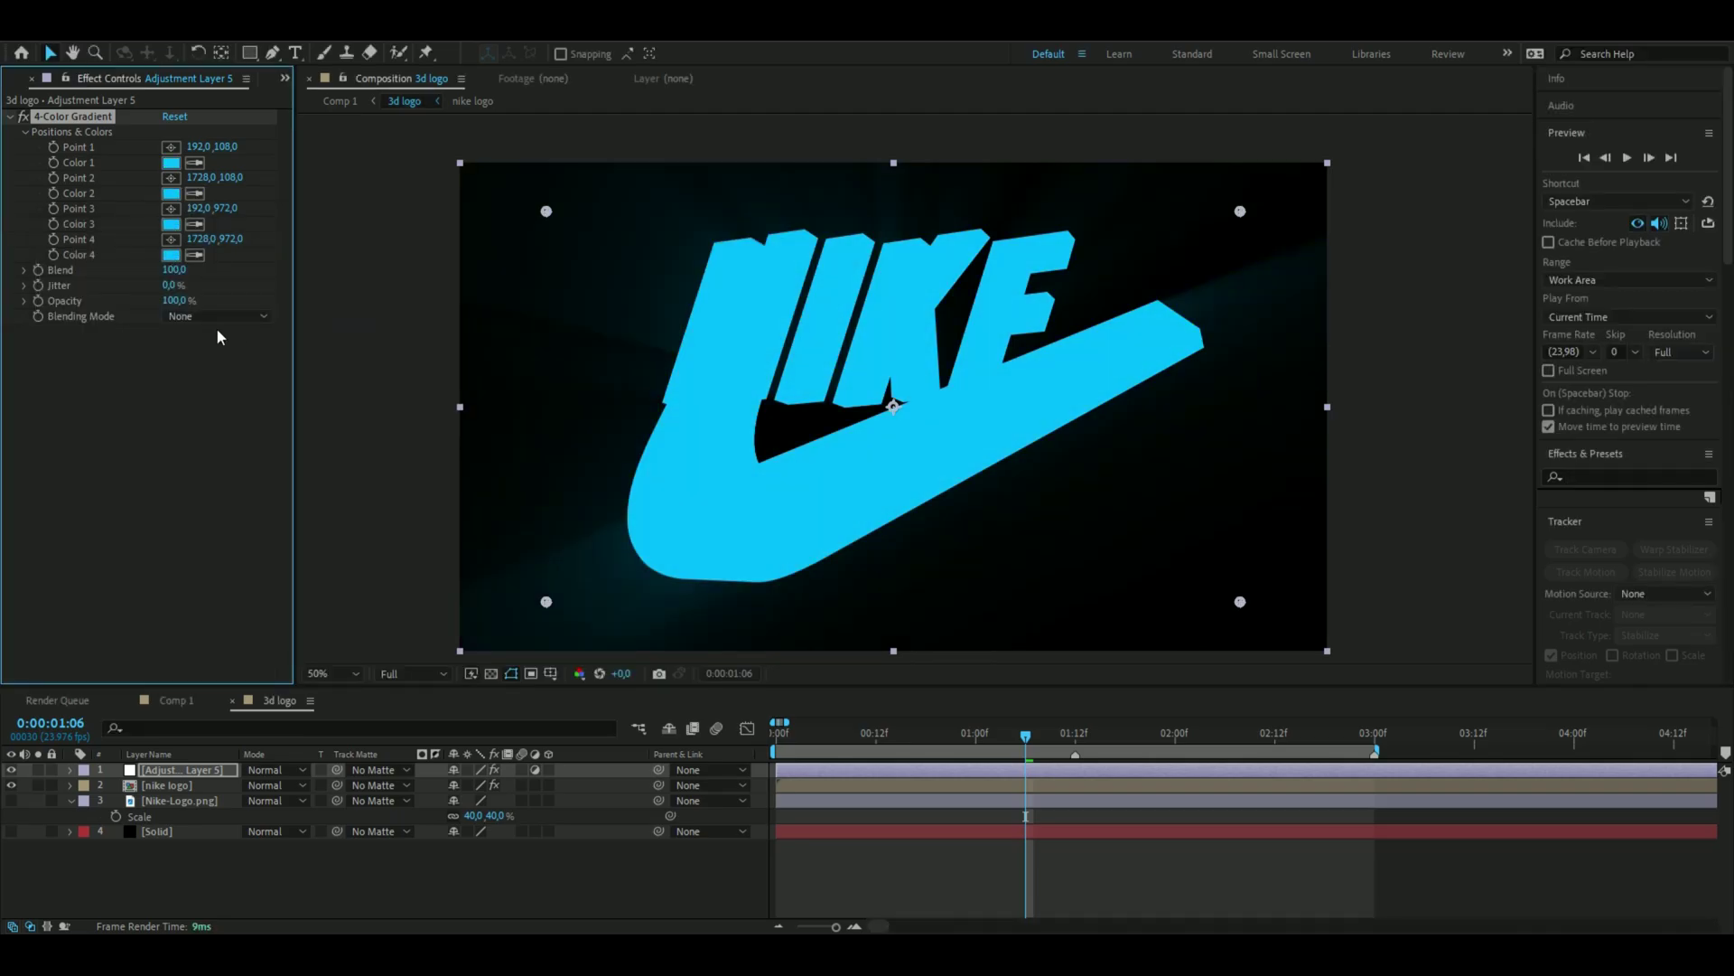
{"action": "left_click", "coordinate": [215, 319]}
{"action": "left_click", "coordinate": [233, 449]}
Rename the gradient adjustment layer to "cc"
{"action": "right_click", "coordinate": [147, 768]}
{"action": "left_click", "coordinate": [209, 718]}
{"action": "key", "text": "BackSpace"}
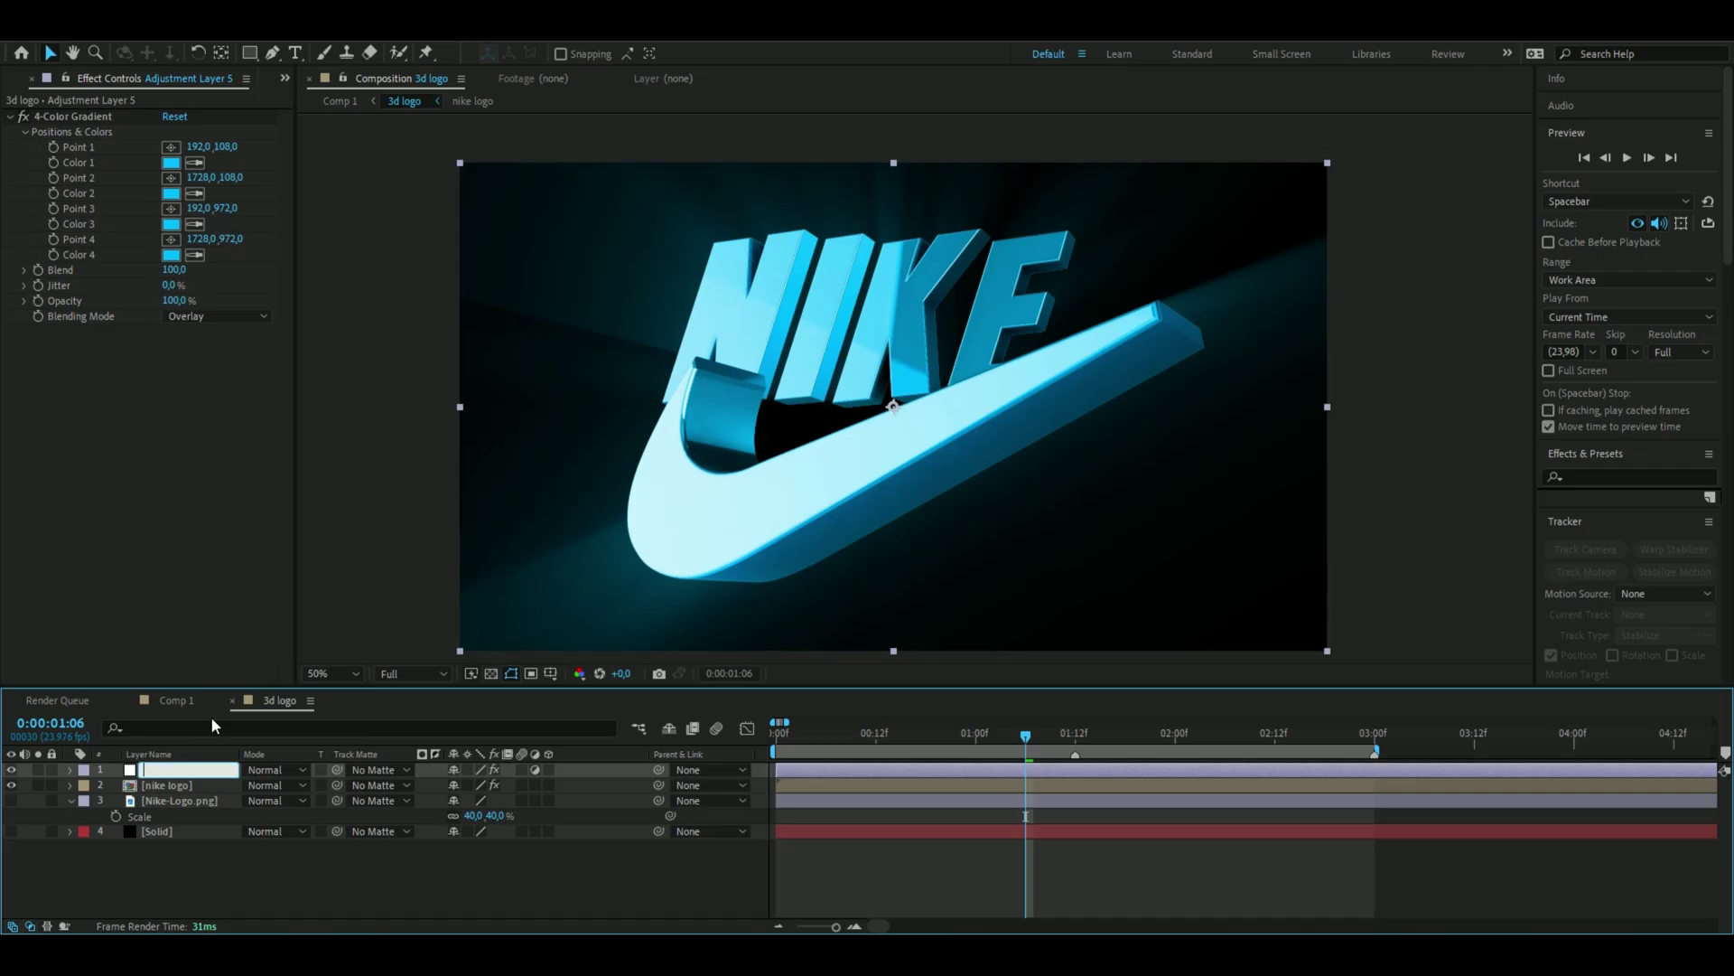
{"action": "type", "text": "cc"}
{"action": "key", "text": "Return"}
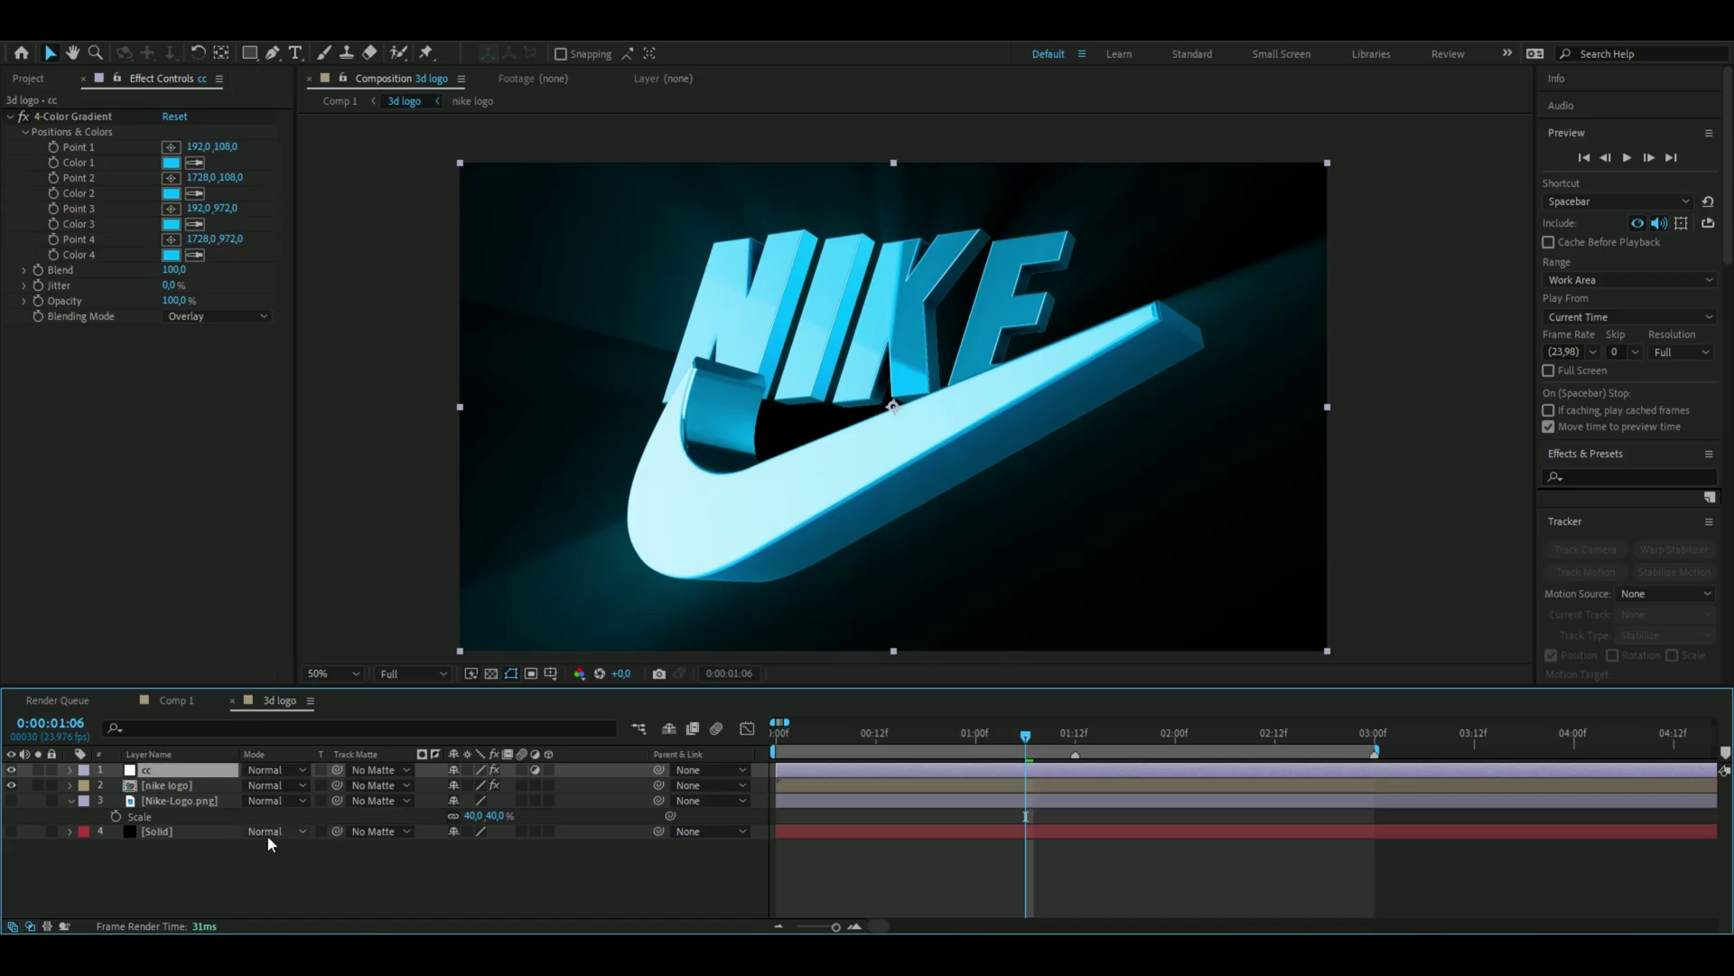
Add another adjustment layer above cc and apply the Deep Glow effect to it
{"action": "key", "text": "ctrl+alt+y"}
{"action": "key", "text": "ctrl+space"}
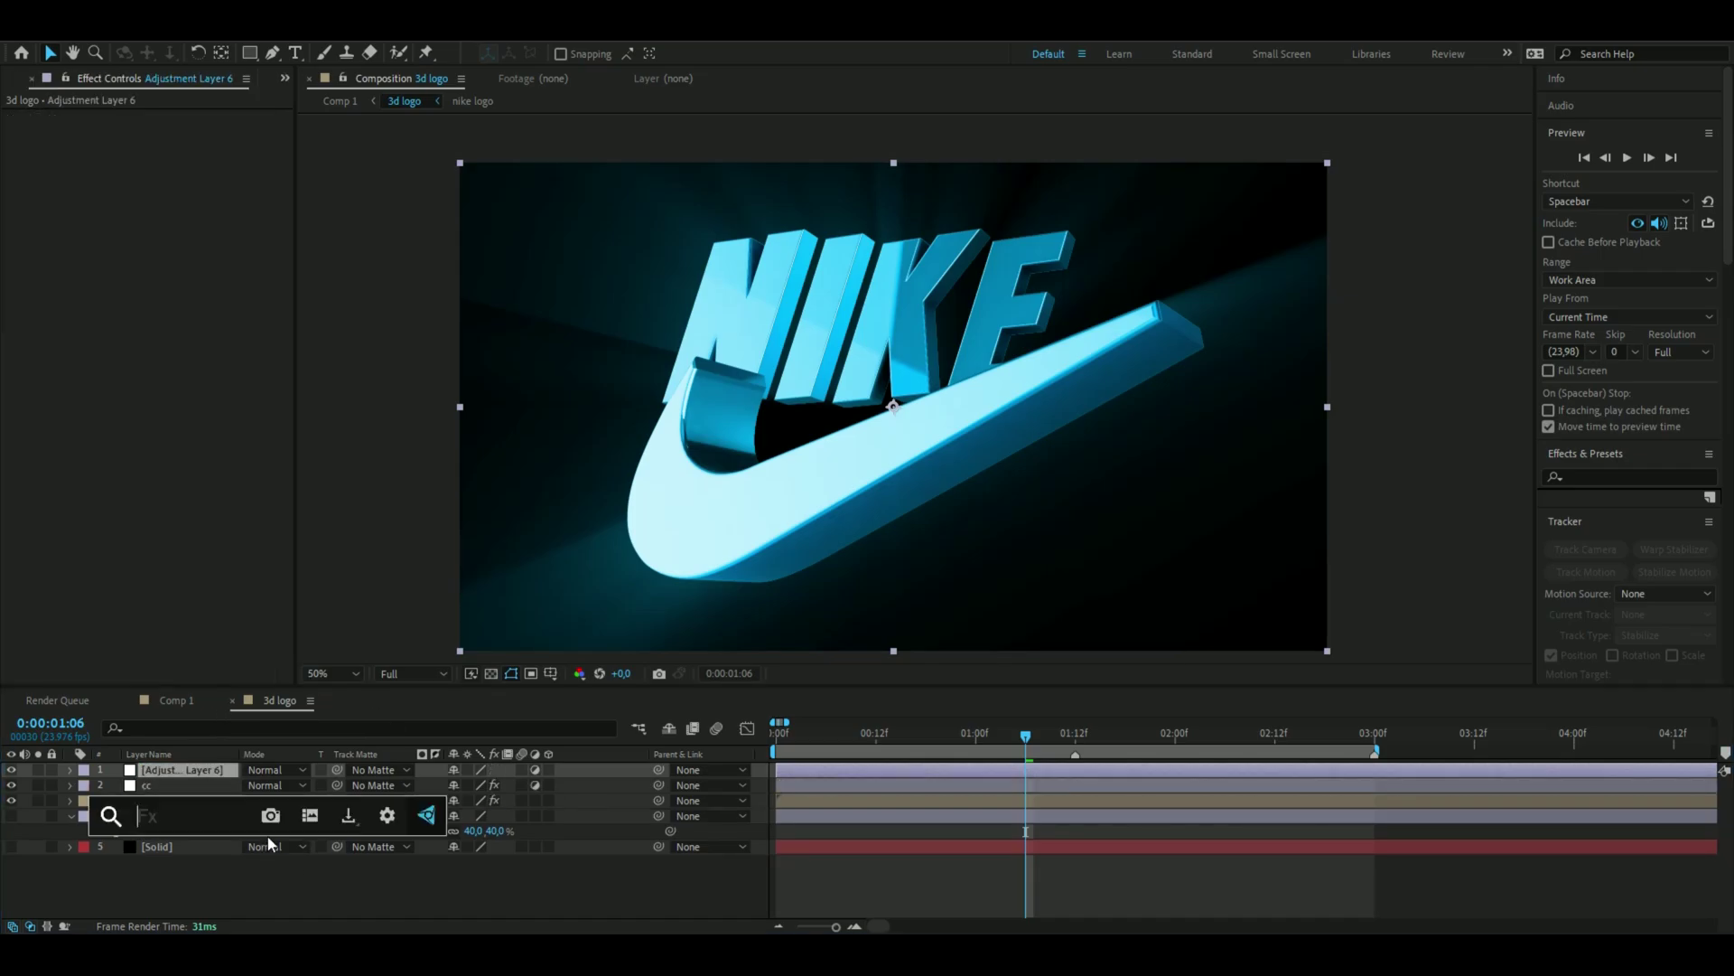
{"action": "type", "text": "deep"}
{"action": "key", "text": "Return"}
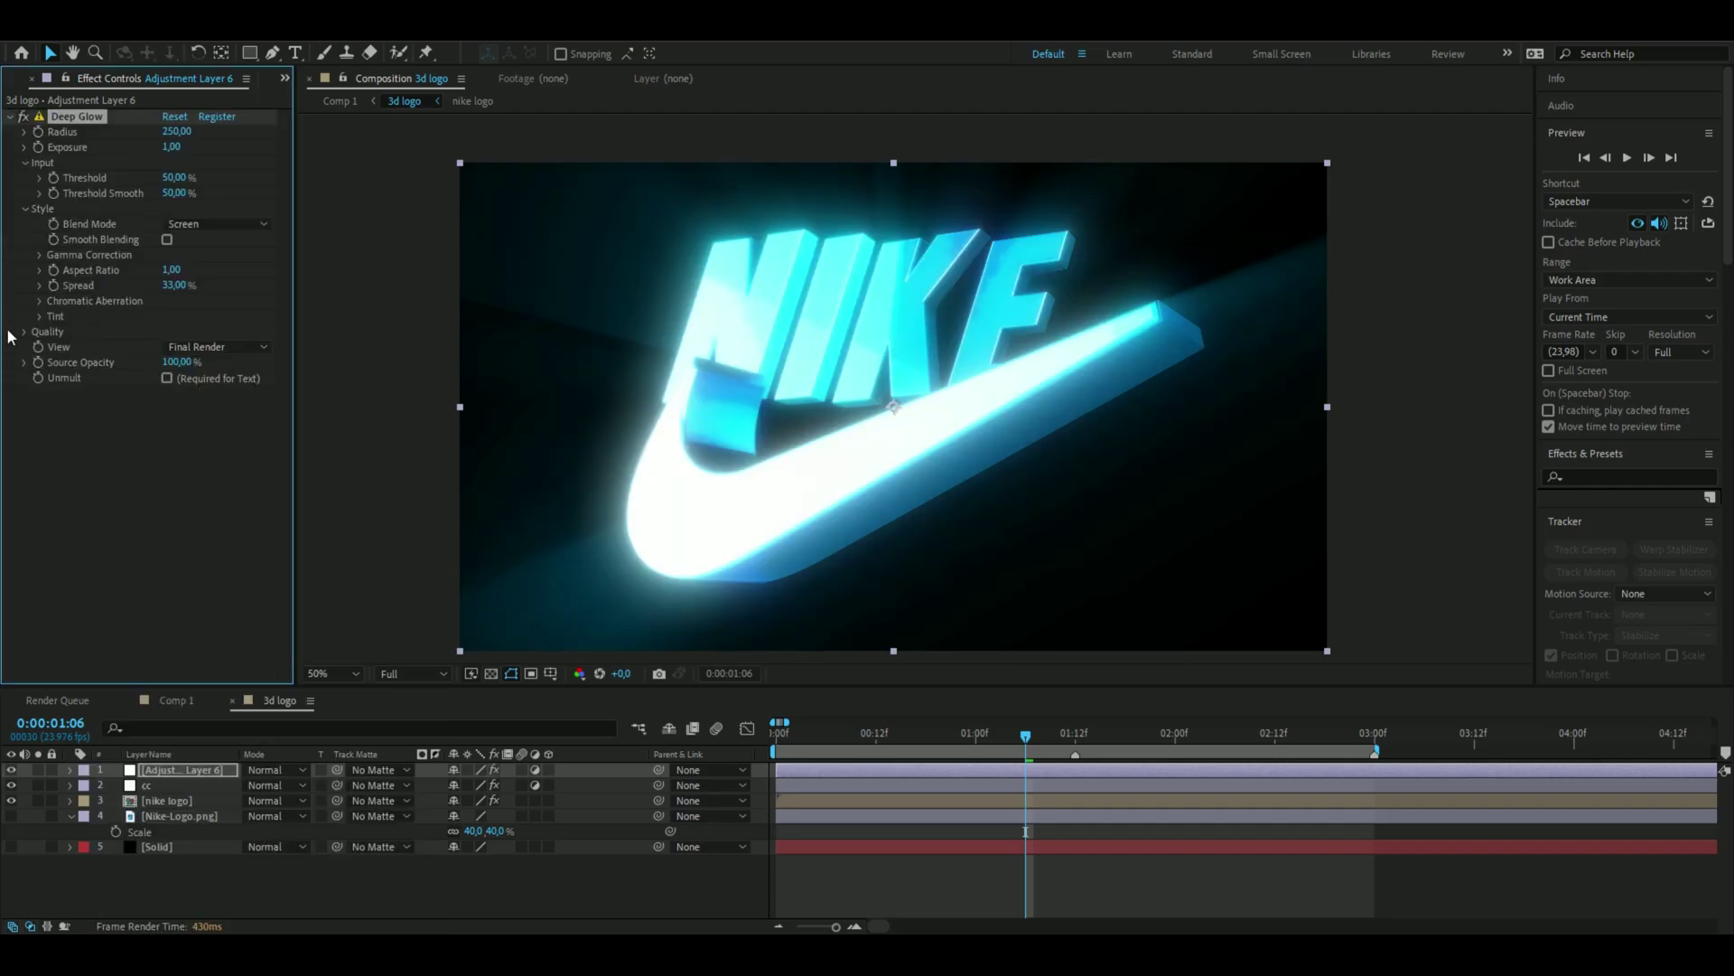
Set the Deep Glow Radius to 391 and Exposure to 0,5
{"action": "left_click", "coordinate": [176, 132]}
{"action": "type", "text": "391"}
{"action": "key", "text": "Return"}
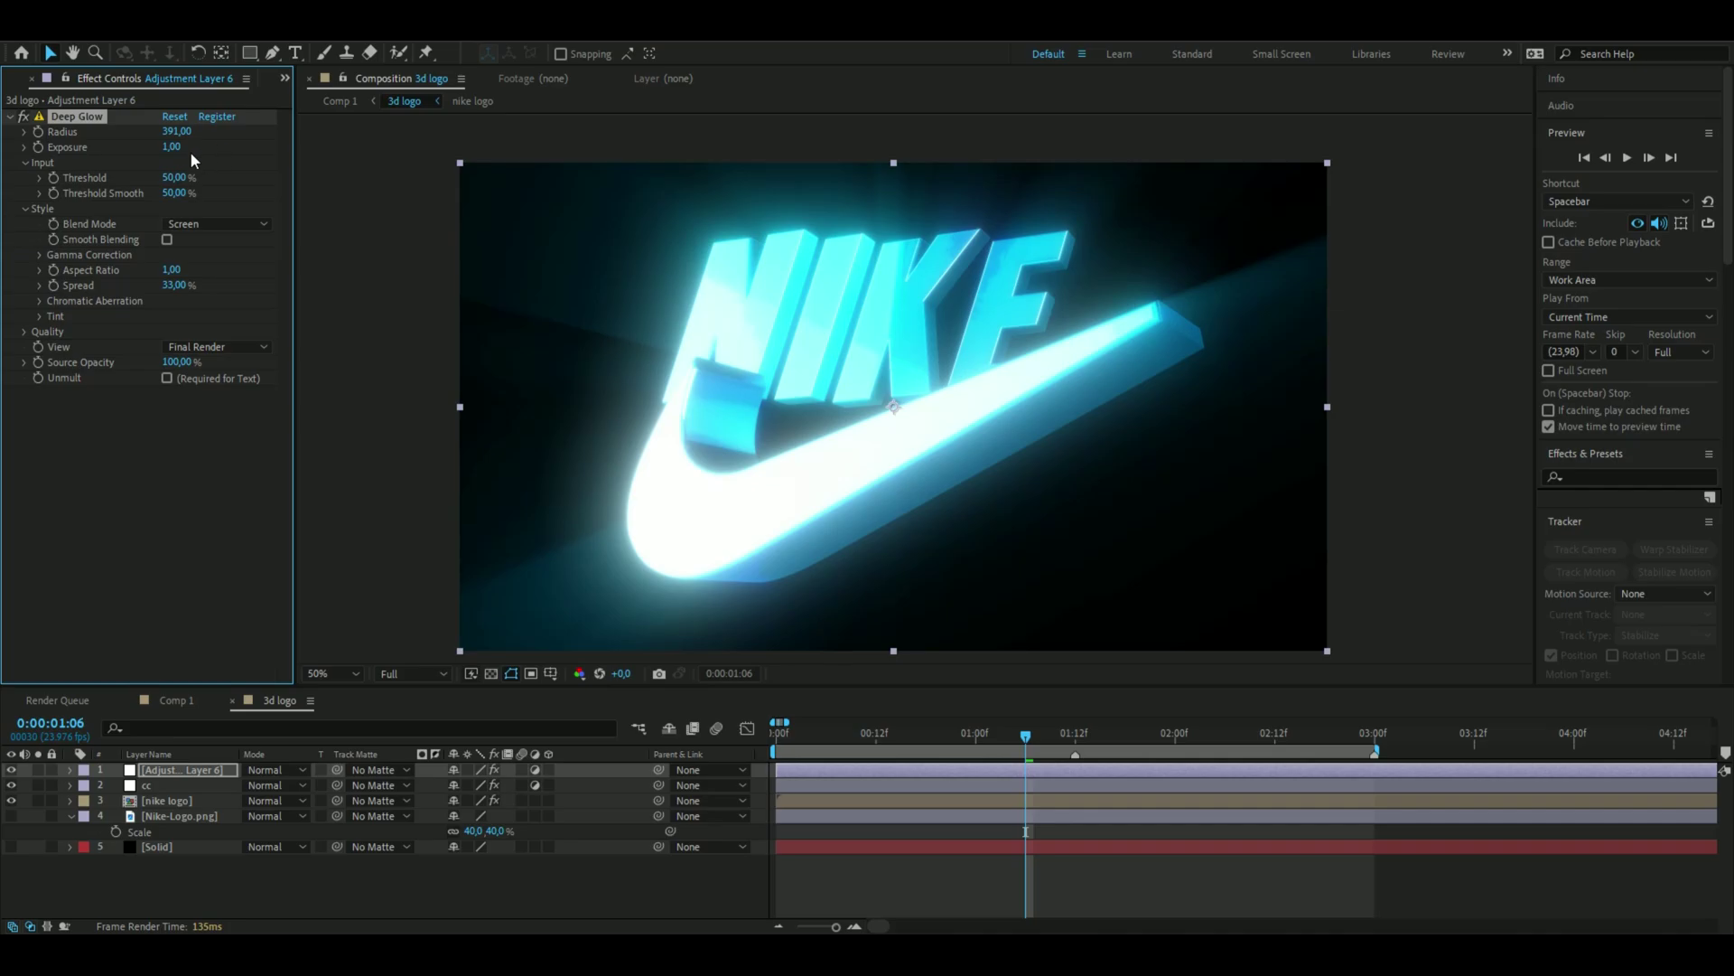
{"action": "left_click", "coordinate": [177, 148]}
{"action": "type", "text": "0,5"}
{"action": "key", "text": "Return"}
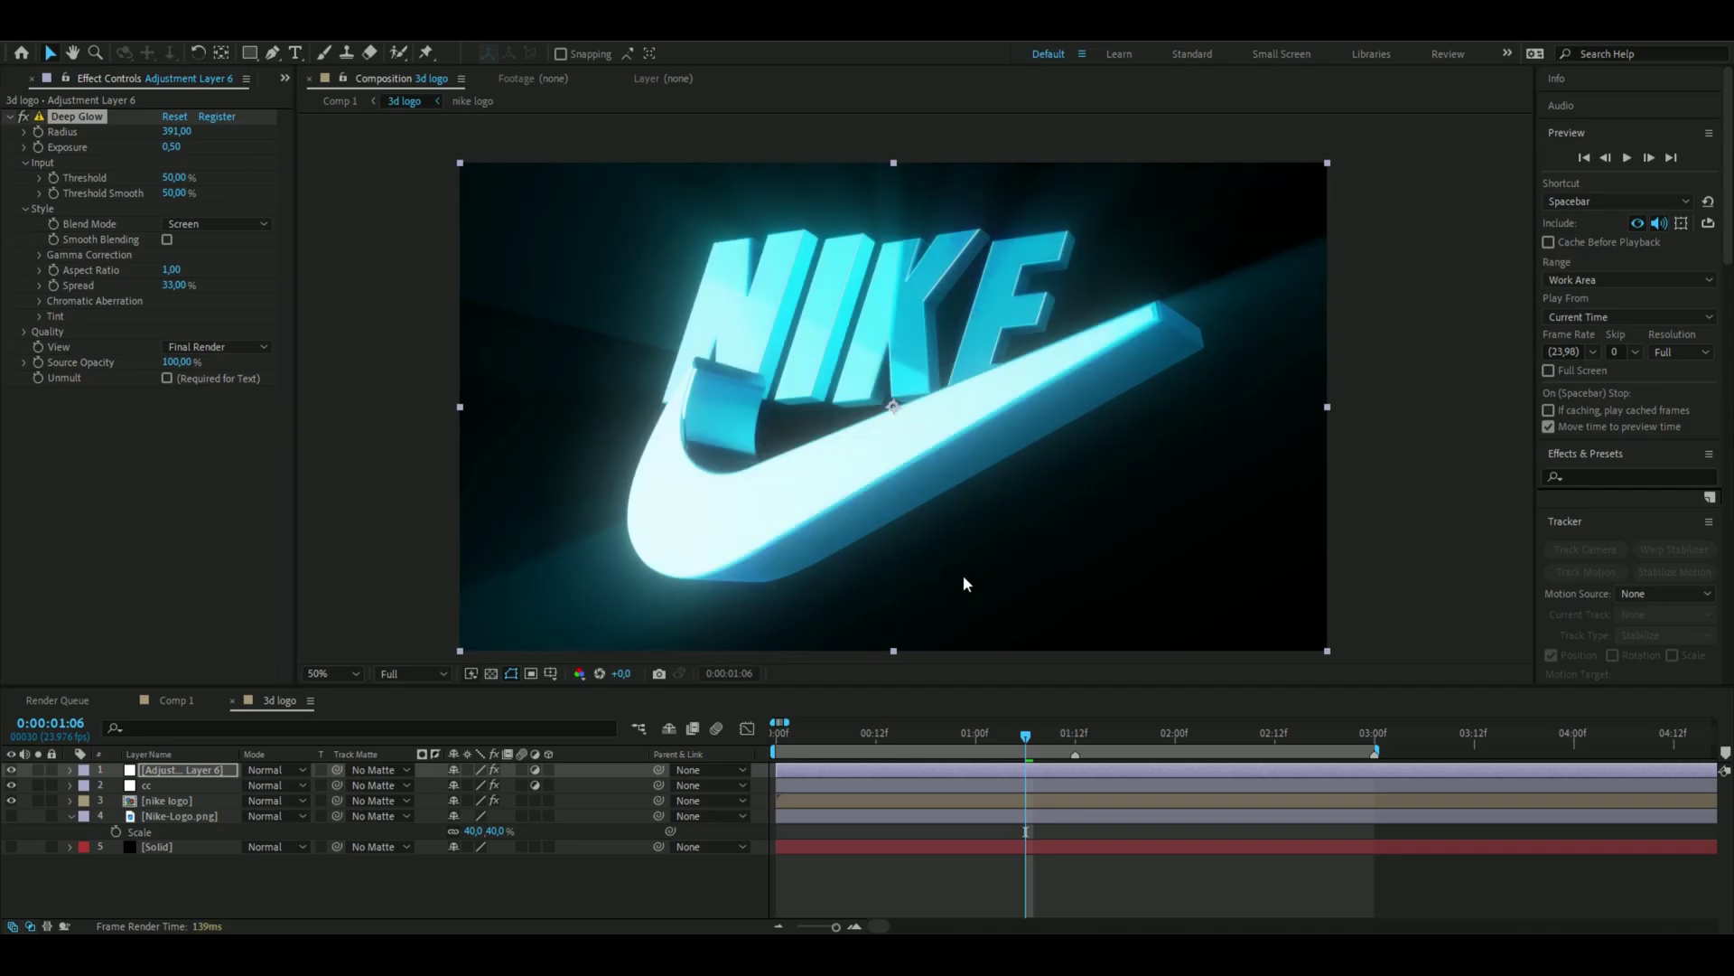
Set the Deep Glow Threshold to 0 and enable Smooth Blending
{"action": "left_click", "coordinate": [176, 178]}
{"action": "type", "text": "0"}
{"action": "key", "text": "Return"}
{"action": "left_click", "coordinate": [168, 240]}
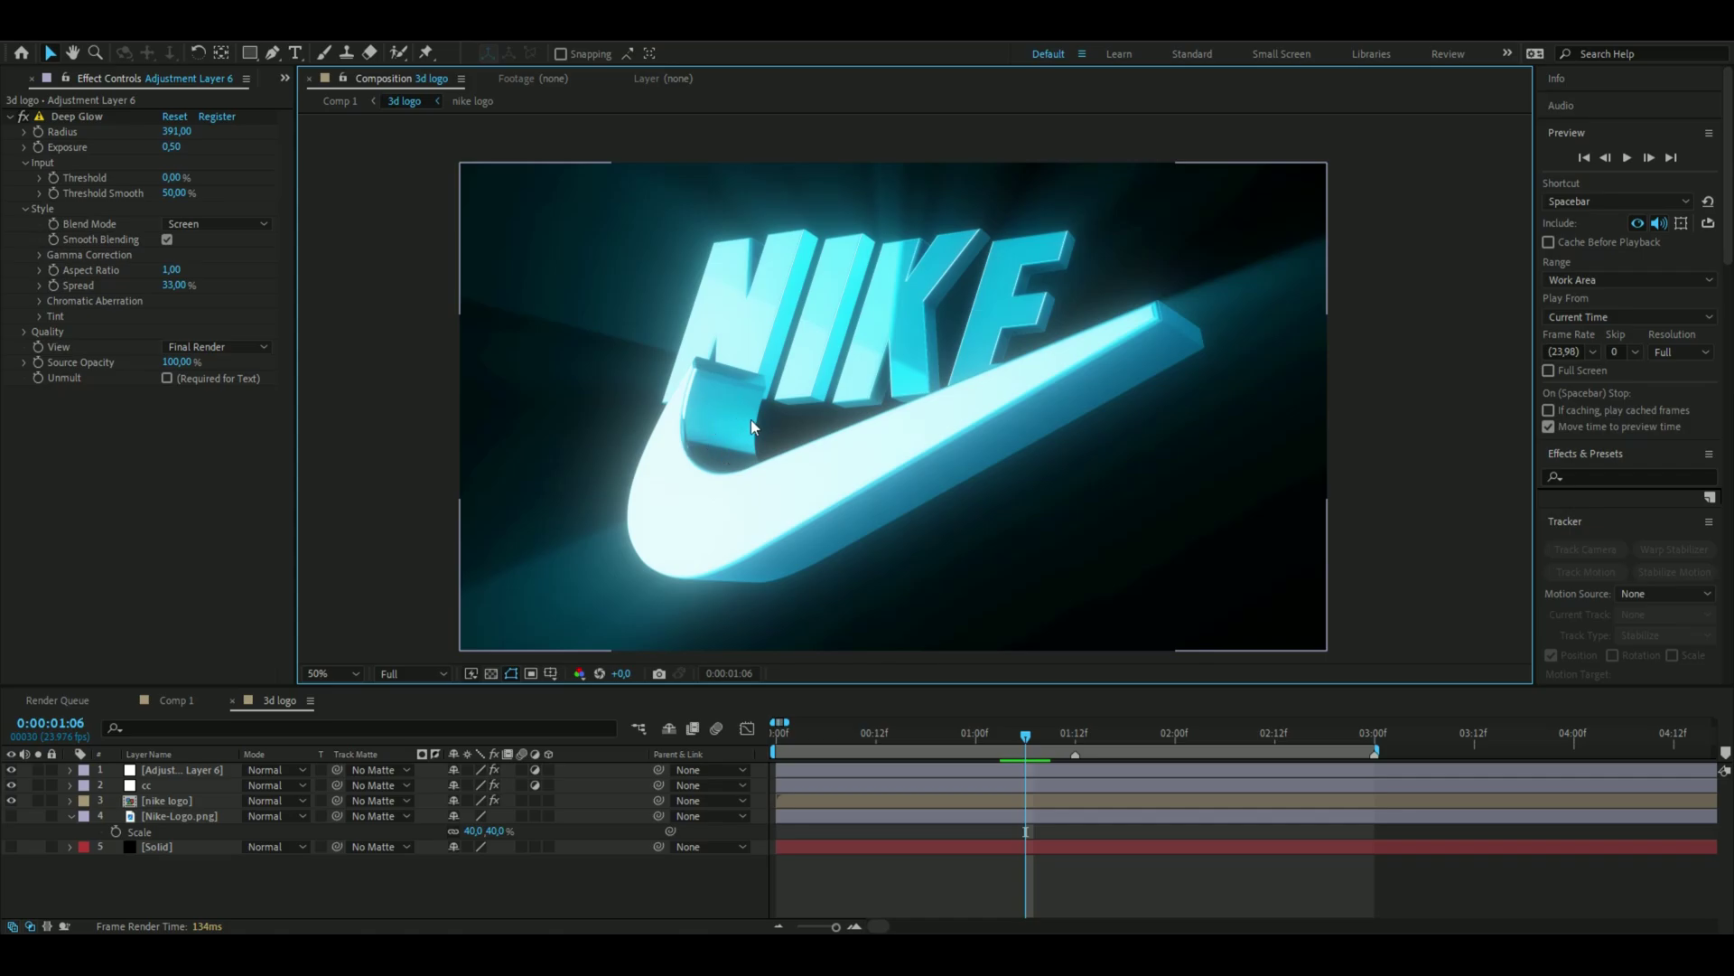
Open the nike logo composition and move the Logo solid below the N solid
{"action": "left_click", "coordinate": [205, 799]}
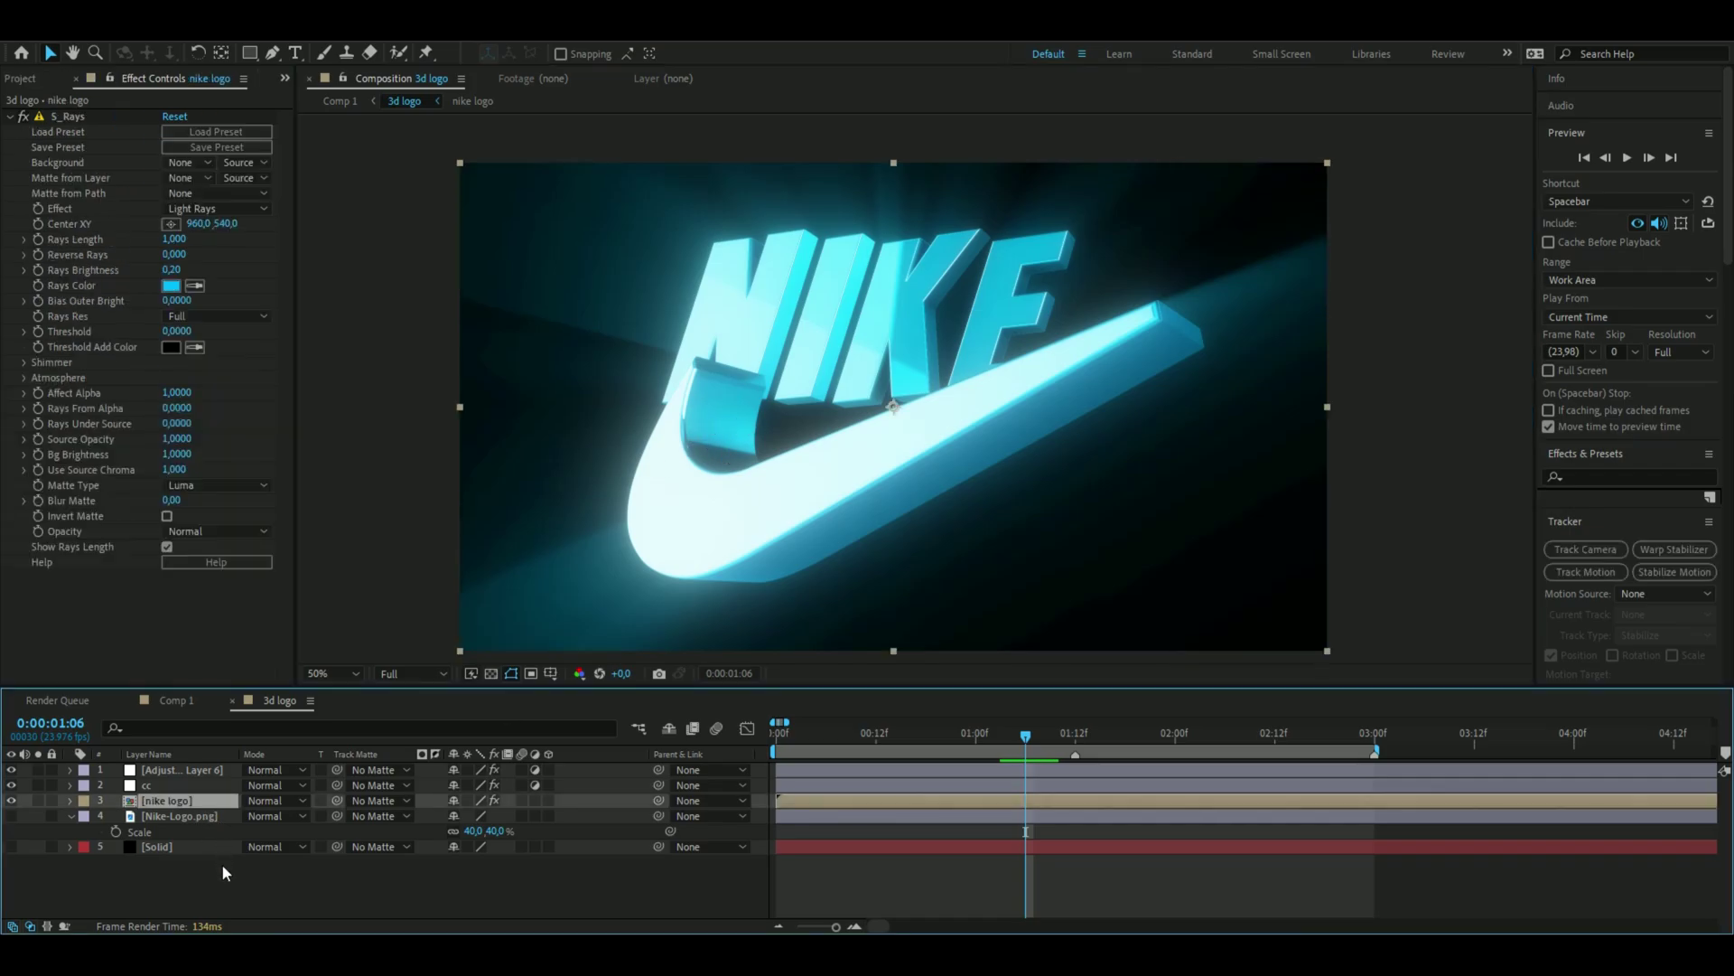
{"action": "double_click", "coordinate": [195, 800]}
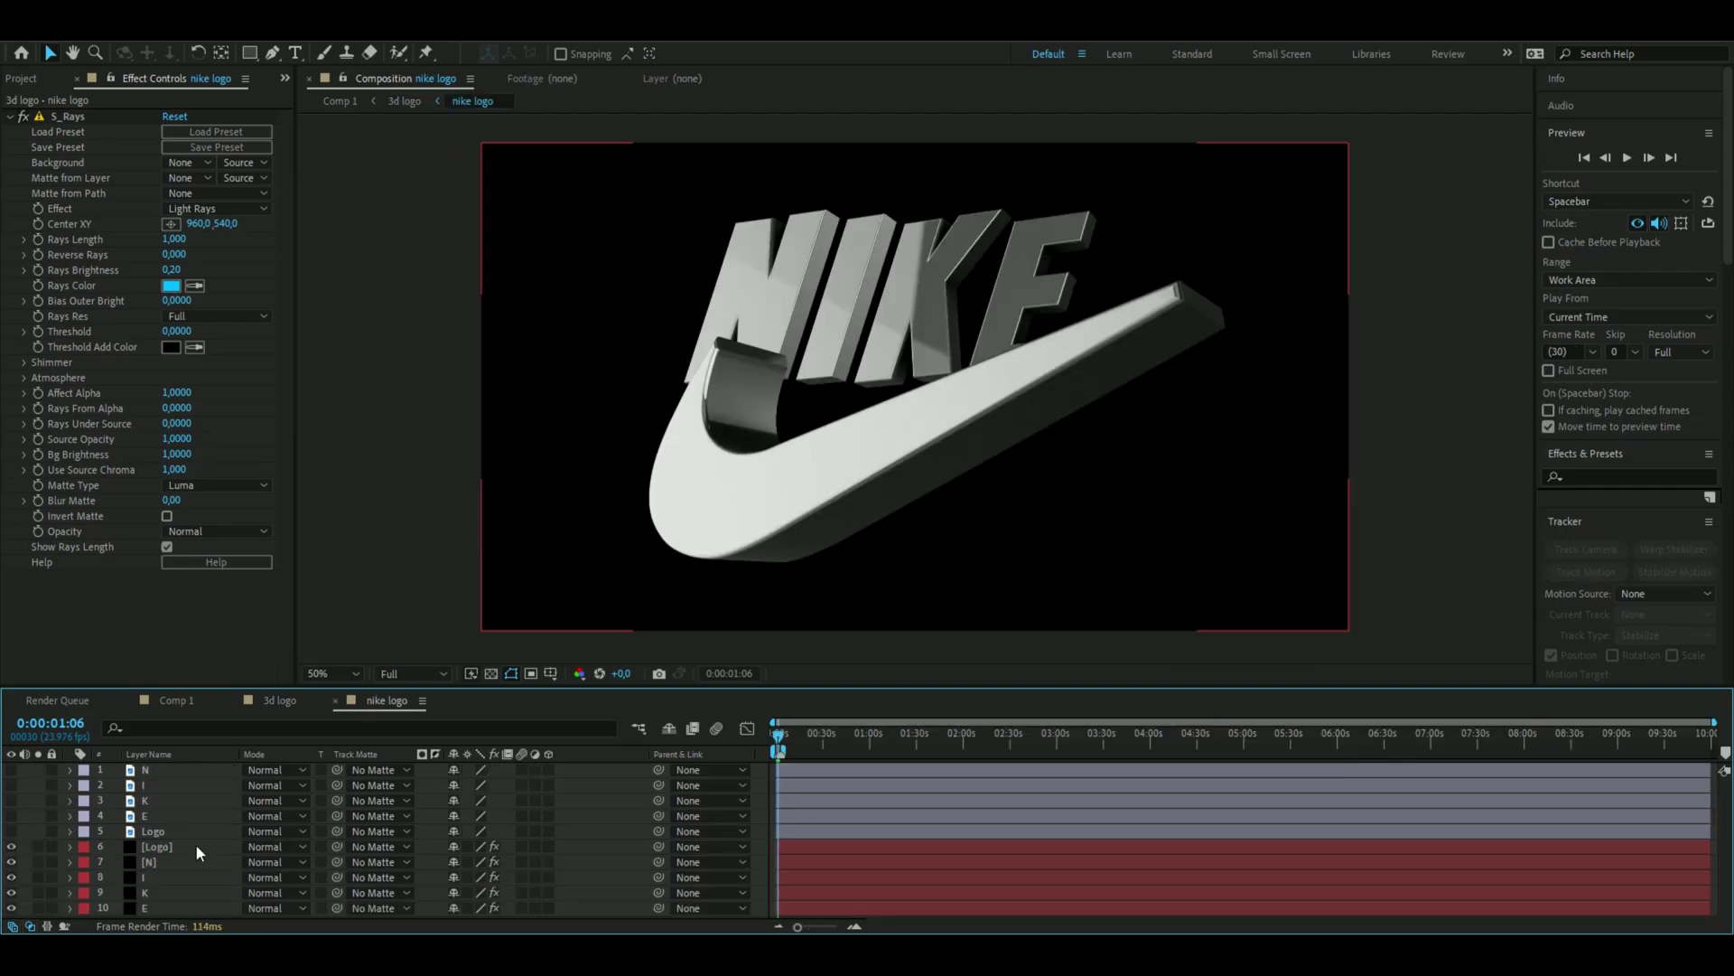
{"action": "left_click", "coordinate": [183, 846]}
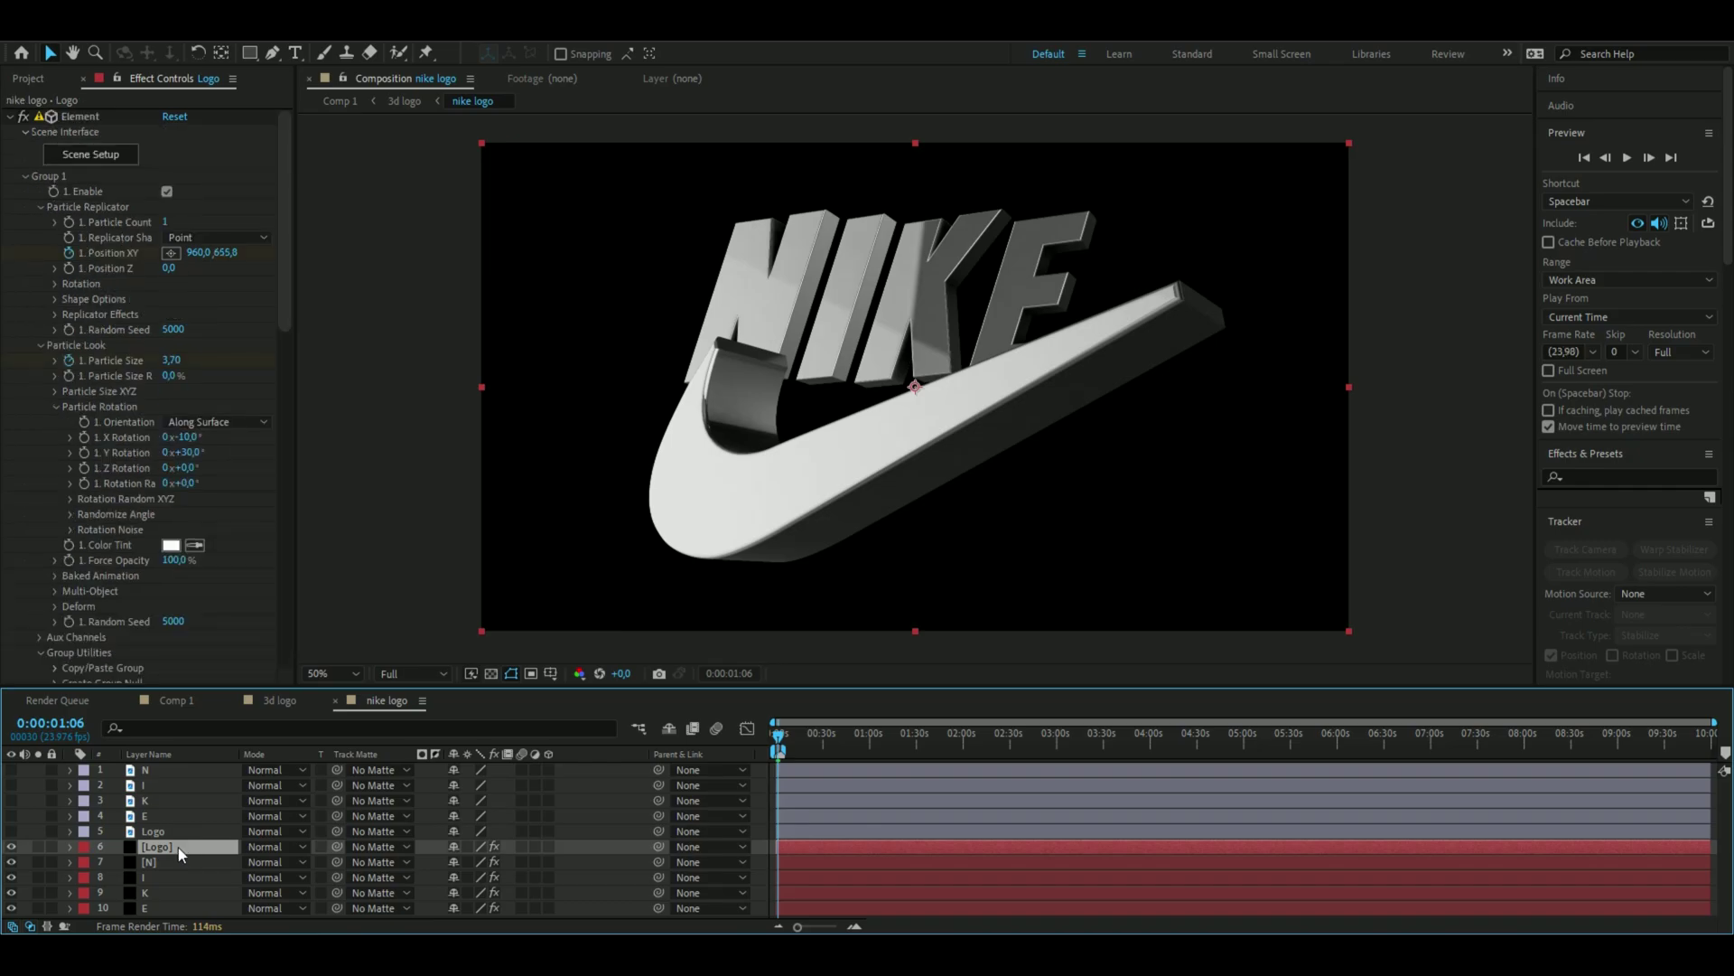
{"action": "left_click_drag", "start_coordinate": [177, 848], "coordinate": [171, 864]}
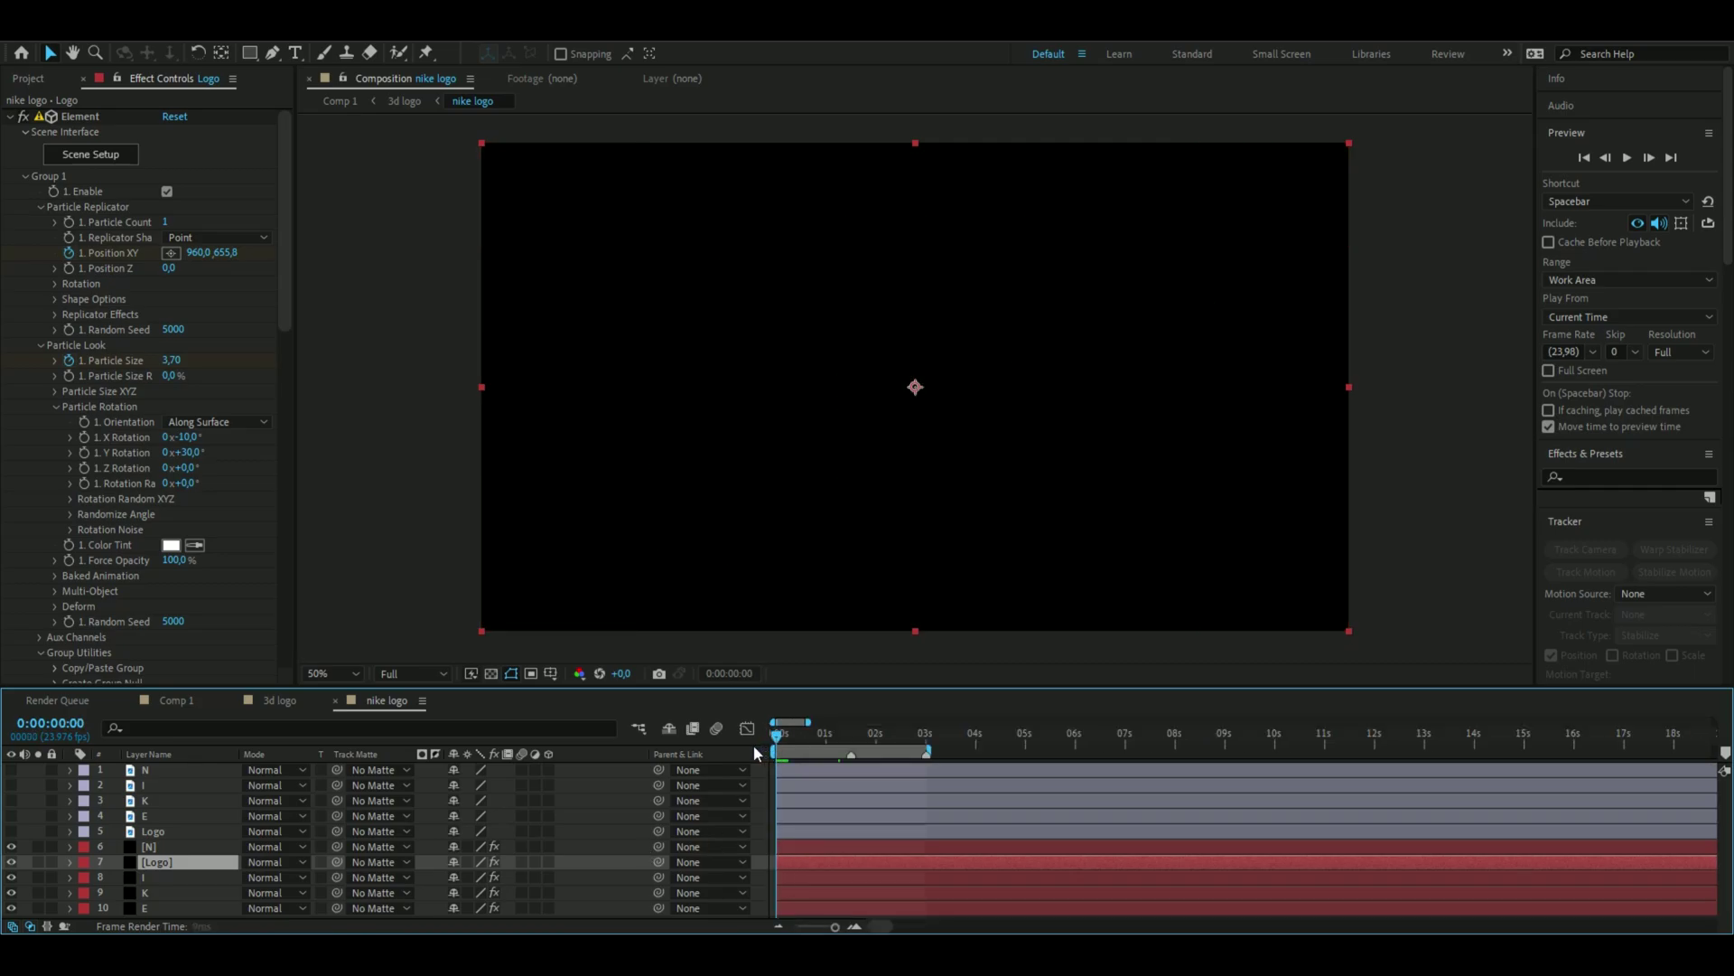
At 0:00:00:13, duplicate the Logo solid and place one copy above the N solid
{"action": "left_click_drag", "start_coordinate": [780, 746], "coordinate": [804, 735]}
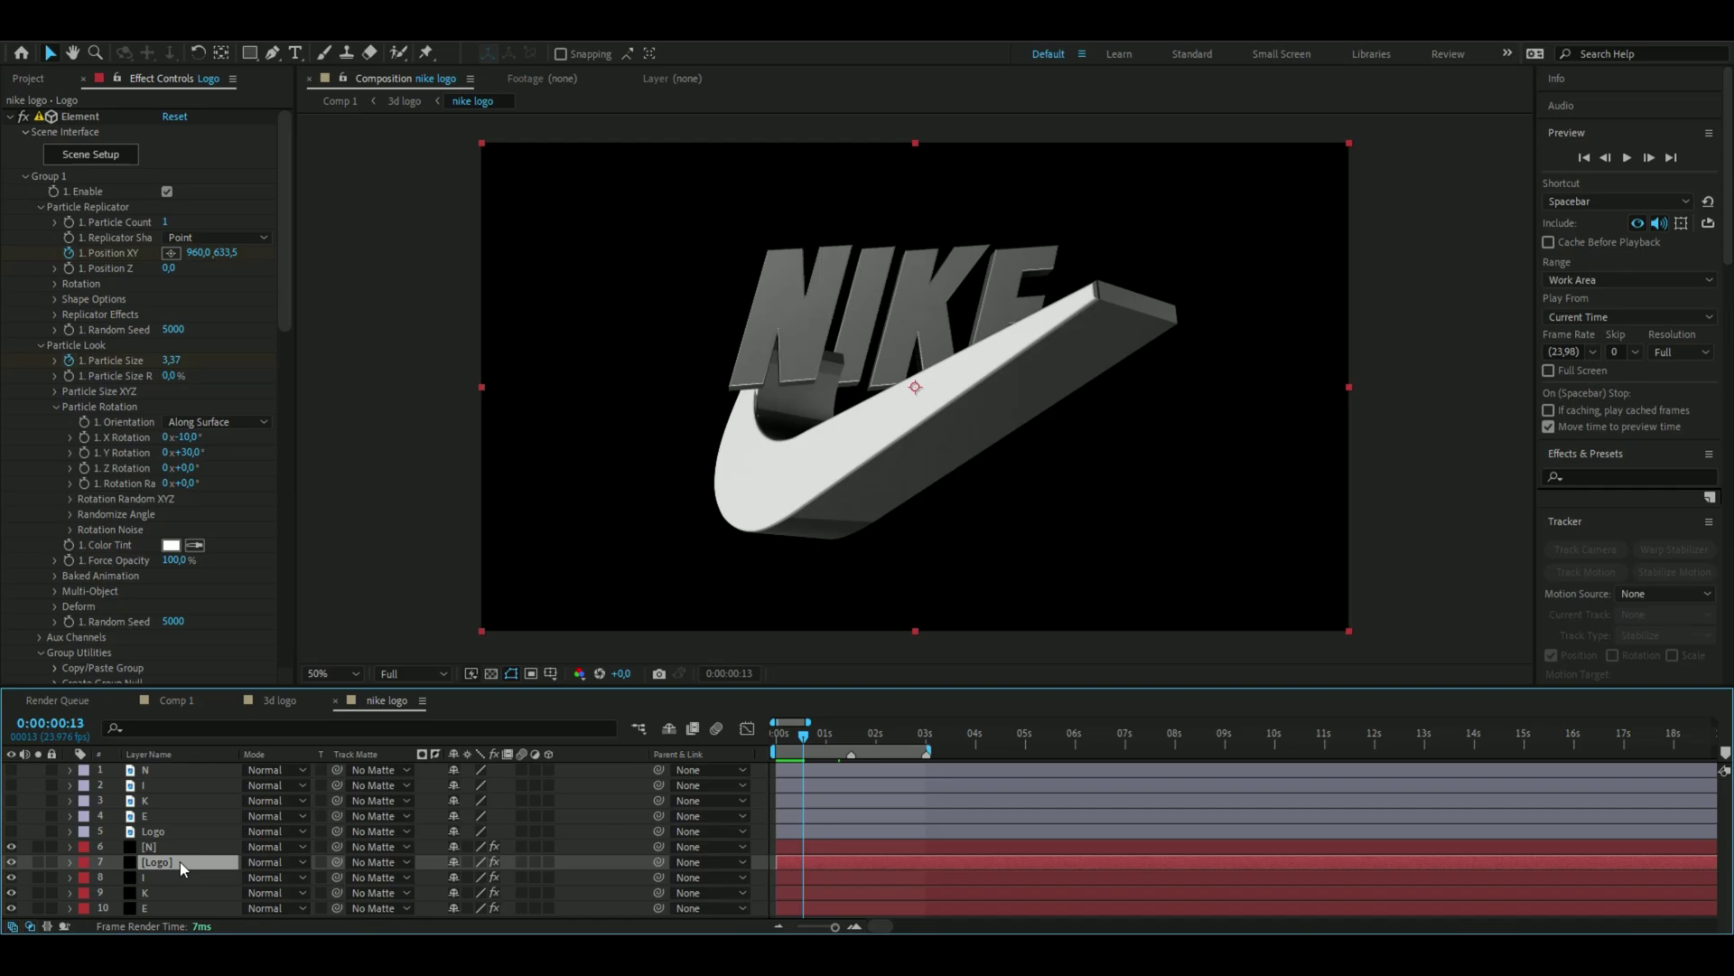
{"action": "key", "text": "ctrl+d"}
{"action": "left_click_drag", "start_coordinate": [177, 862], "coordinate": [186, 847]}
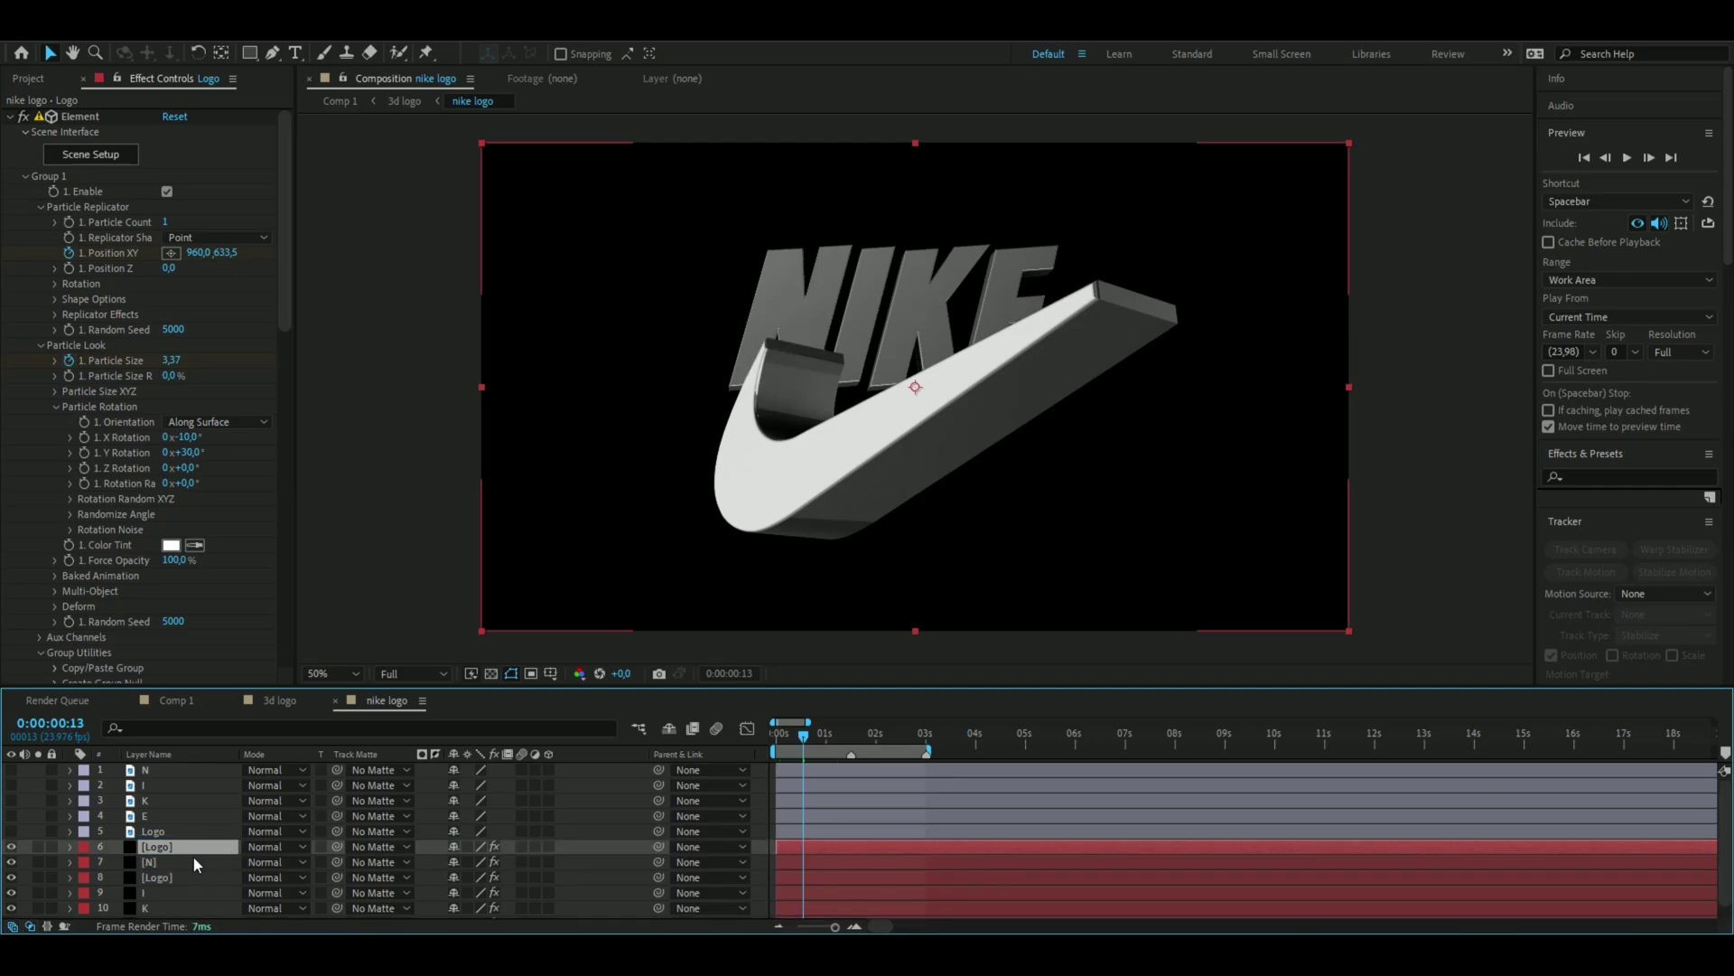
{"action": "left_click", "coordinate": [159, 866]}
{"action": "left_click", "coordinate": [166, 848]}
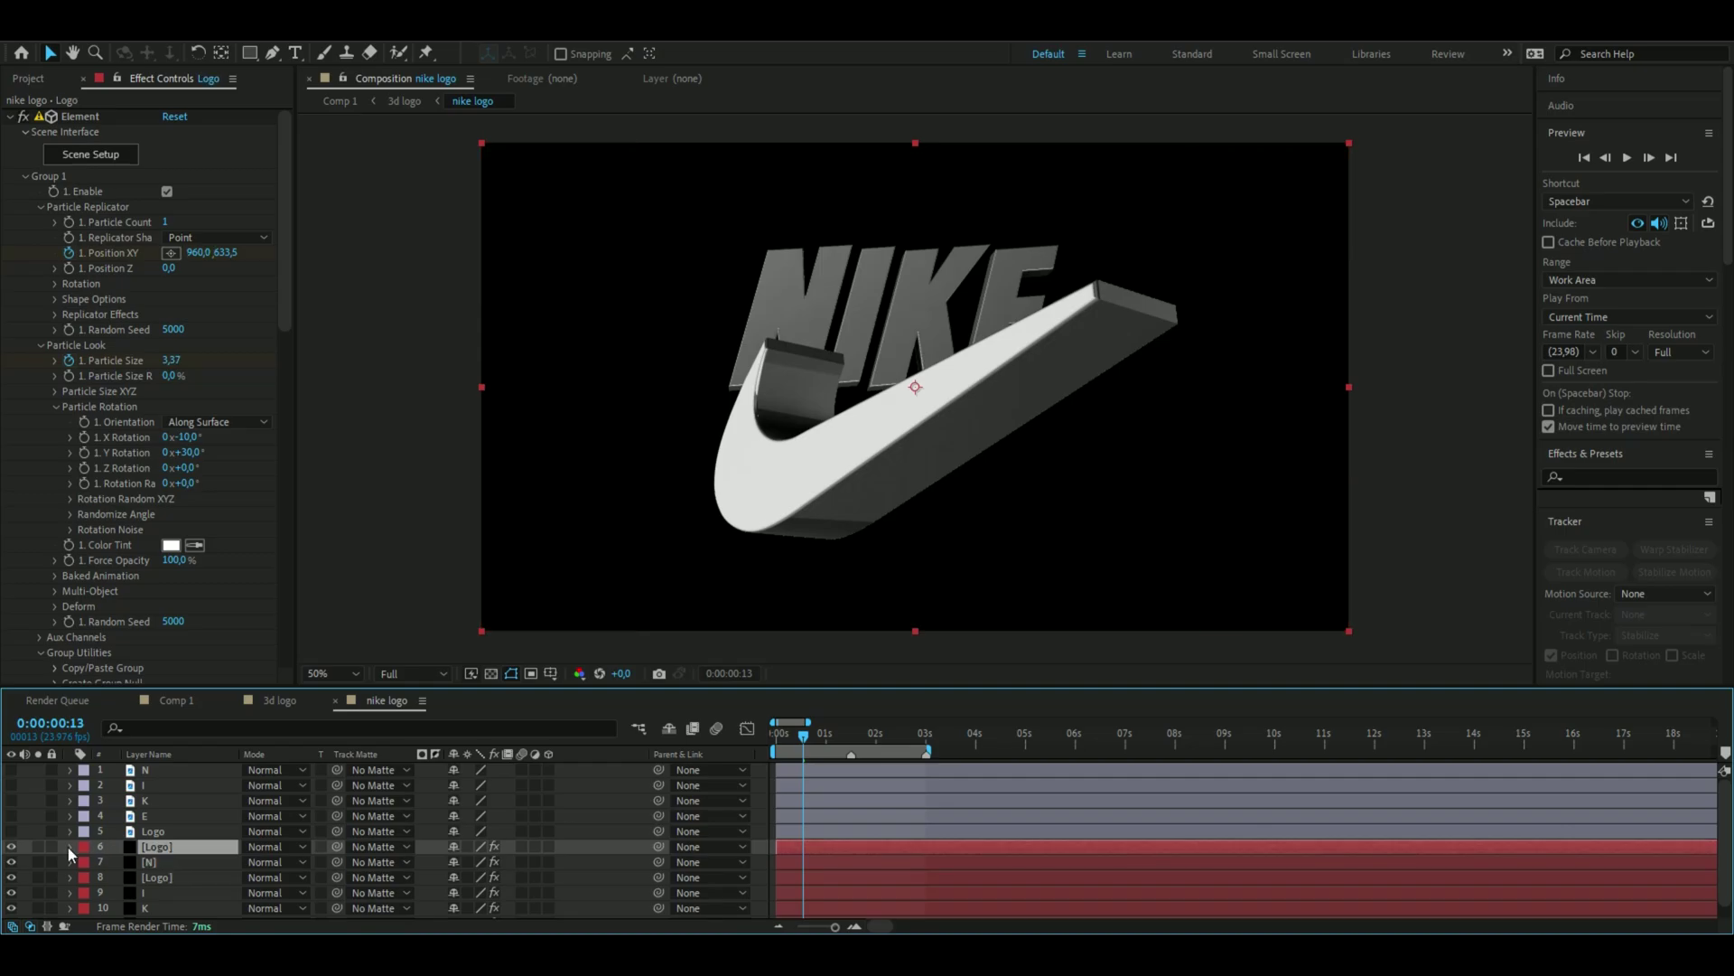
Keyframe the upper Logo copy's Opacity from 100% at 0:00:00:15 to 0% at 0:00:00:20
{"action": "left_click", "coordinate": [69, 847]}
{"action": "left_click", "coordinate": [87, 877]}
{"action": "scroll", "coordinate": [264, 843], "scroll_direction": "down", "scroll_amount": 2}
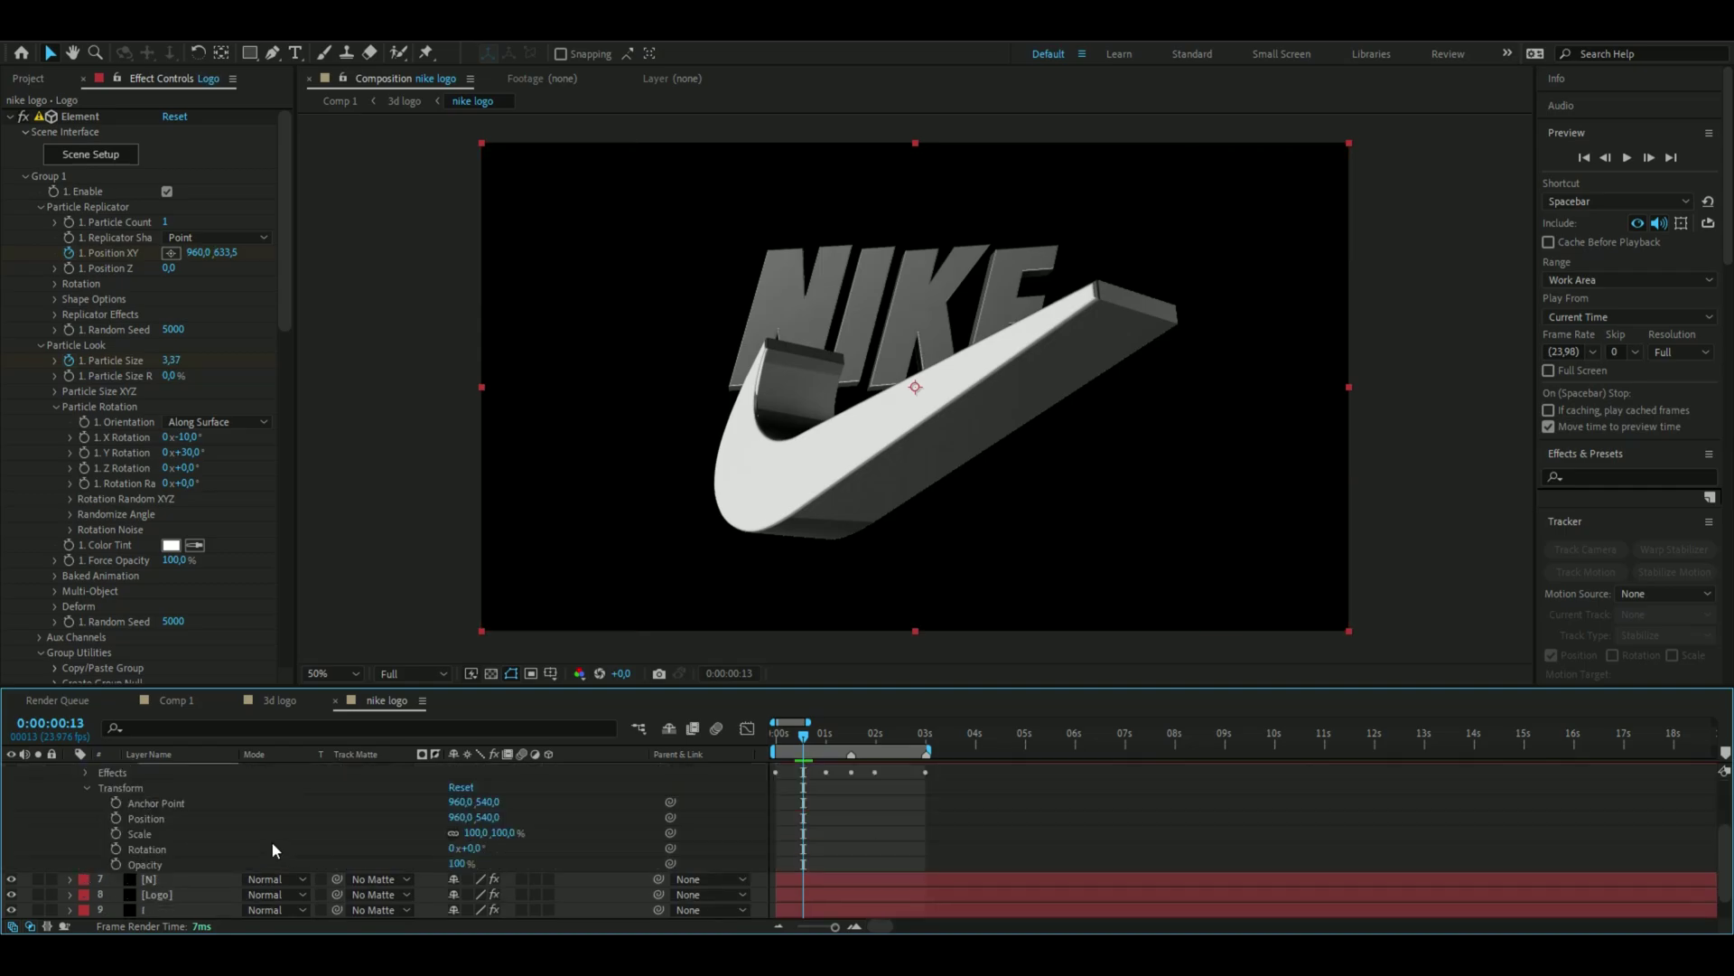
{"action": "left_click_drag", "start_coordinate": [834, 926], "coordinate": [841, 926]}
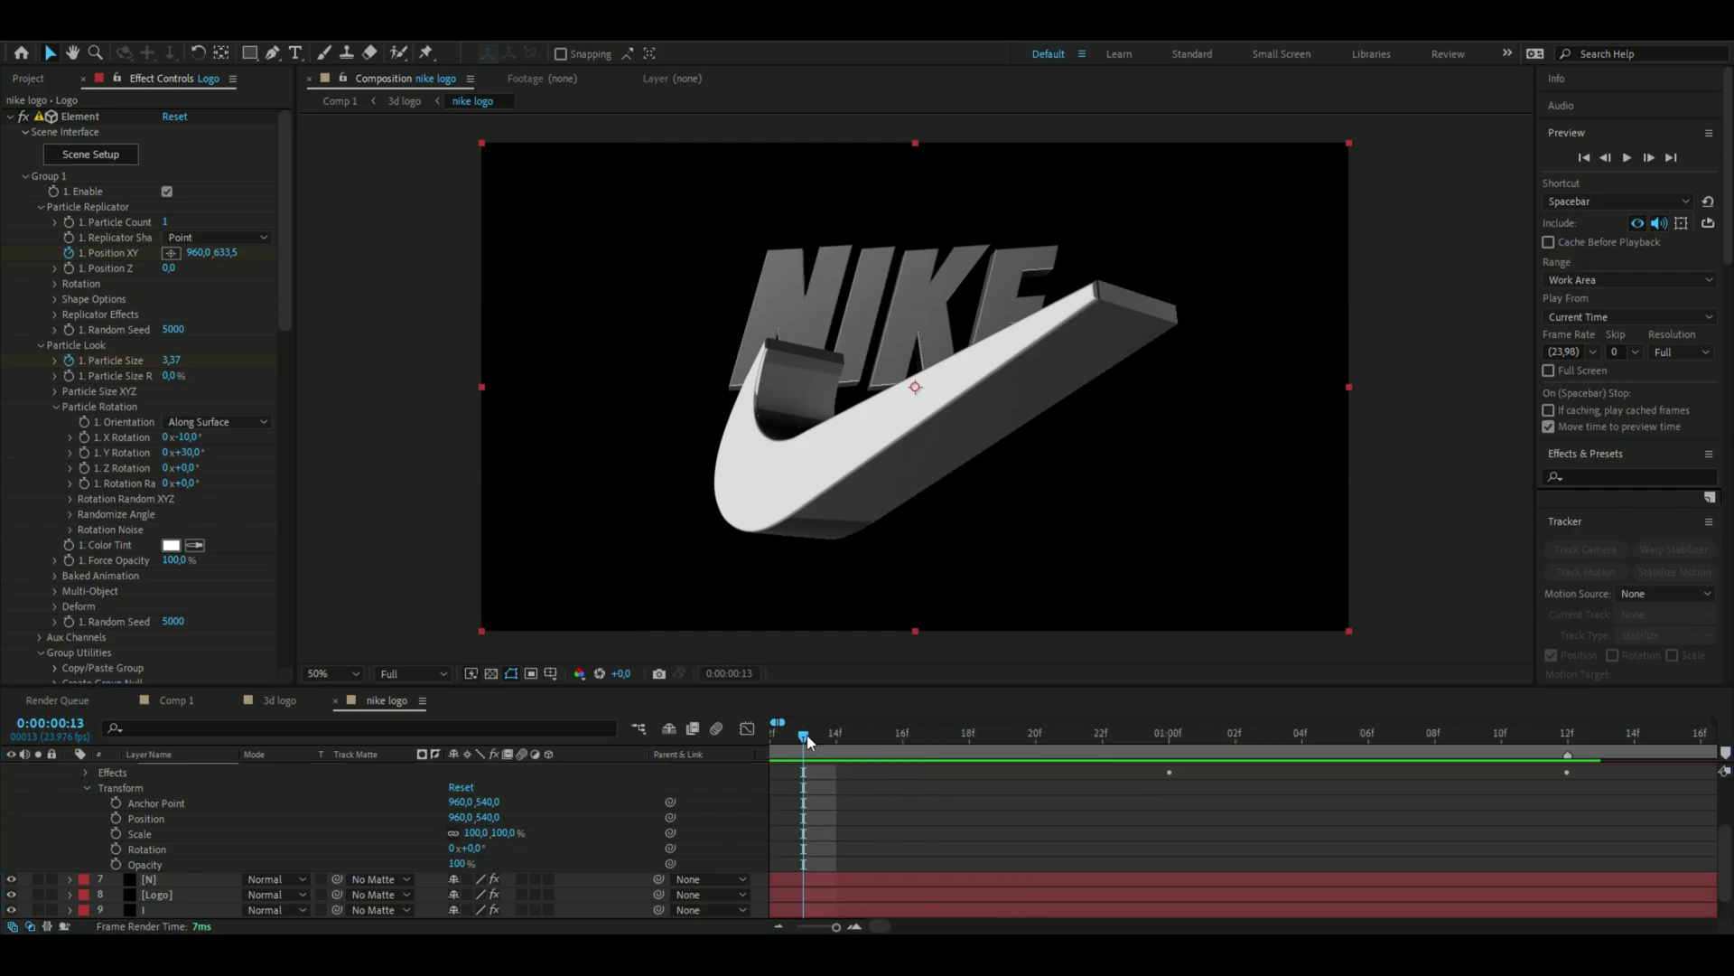
{"action": "left_click_drag", "start_coordinate": [803, 736], "coordinate": [864, 741]}
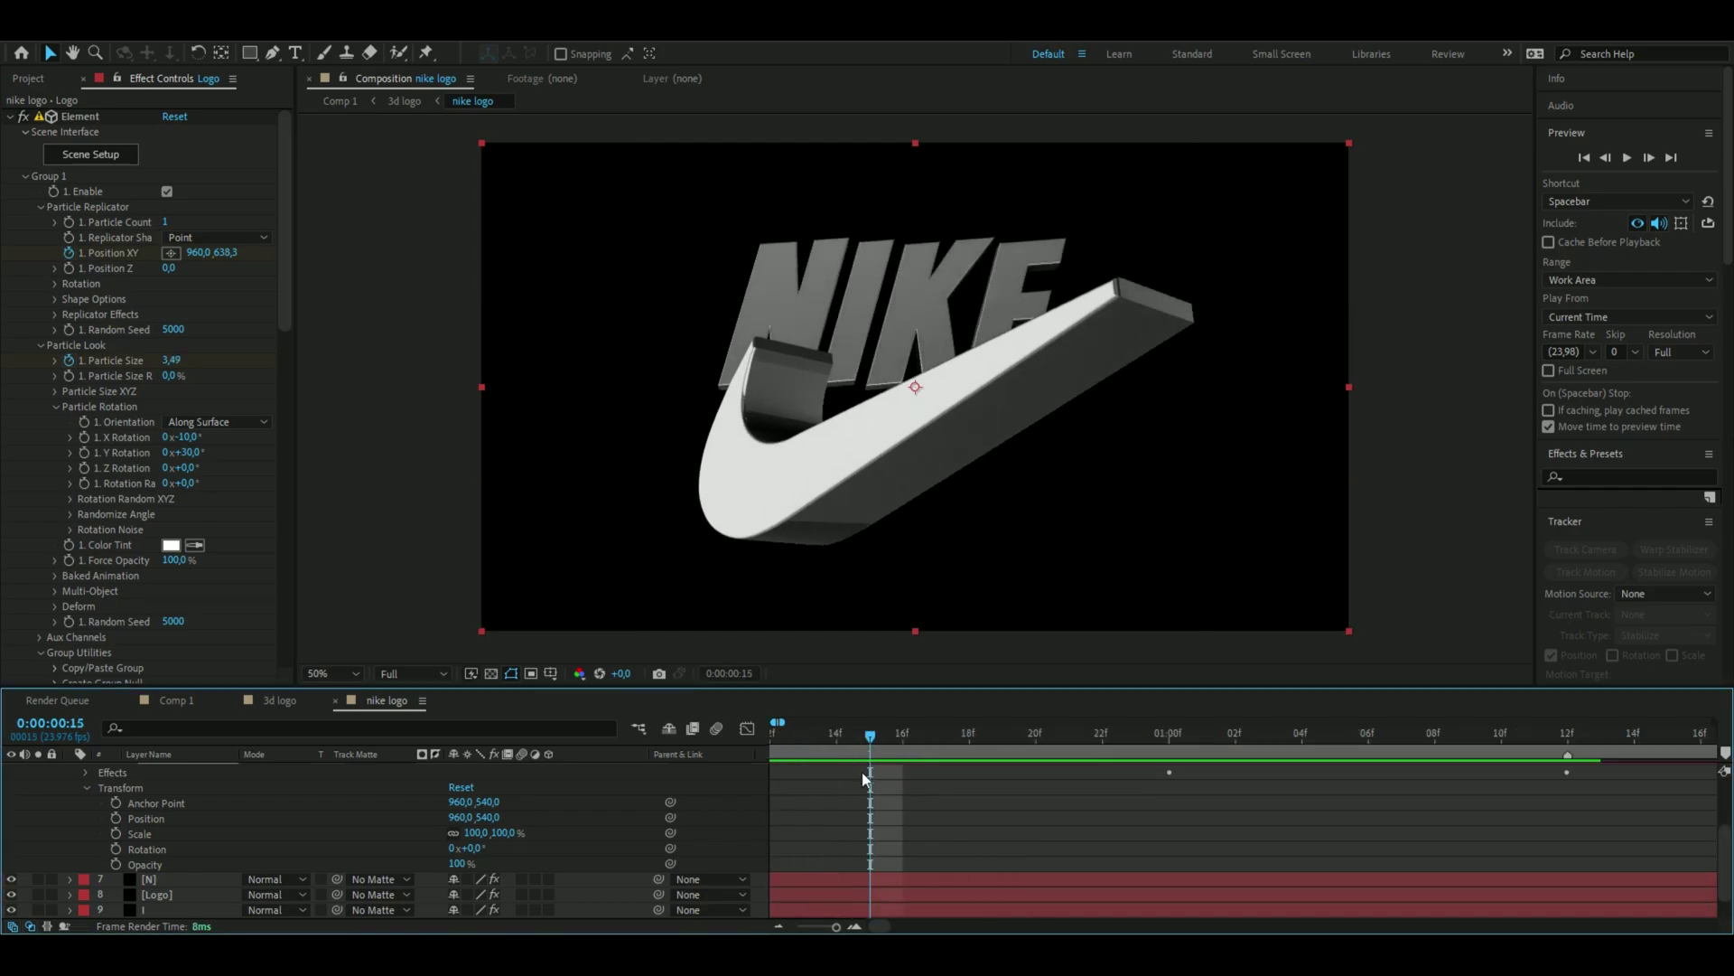
{"action": "left_click", "coordinate": [118, 865]}
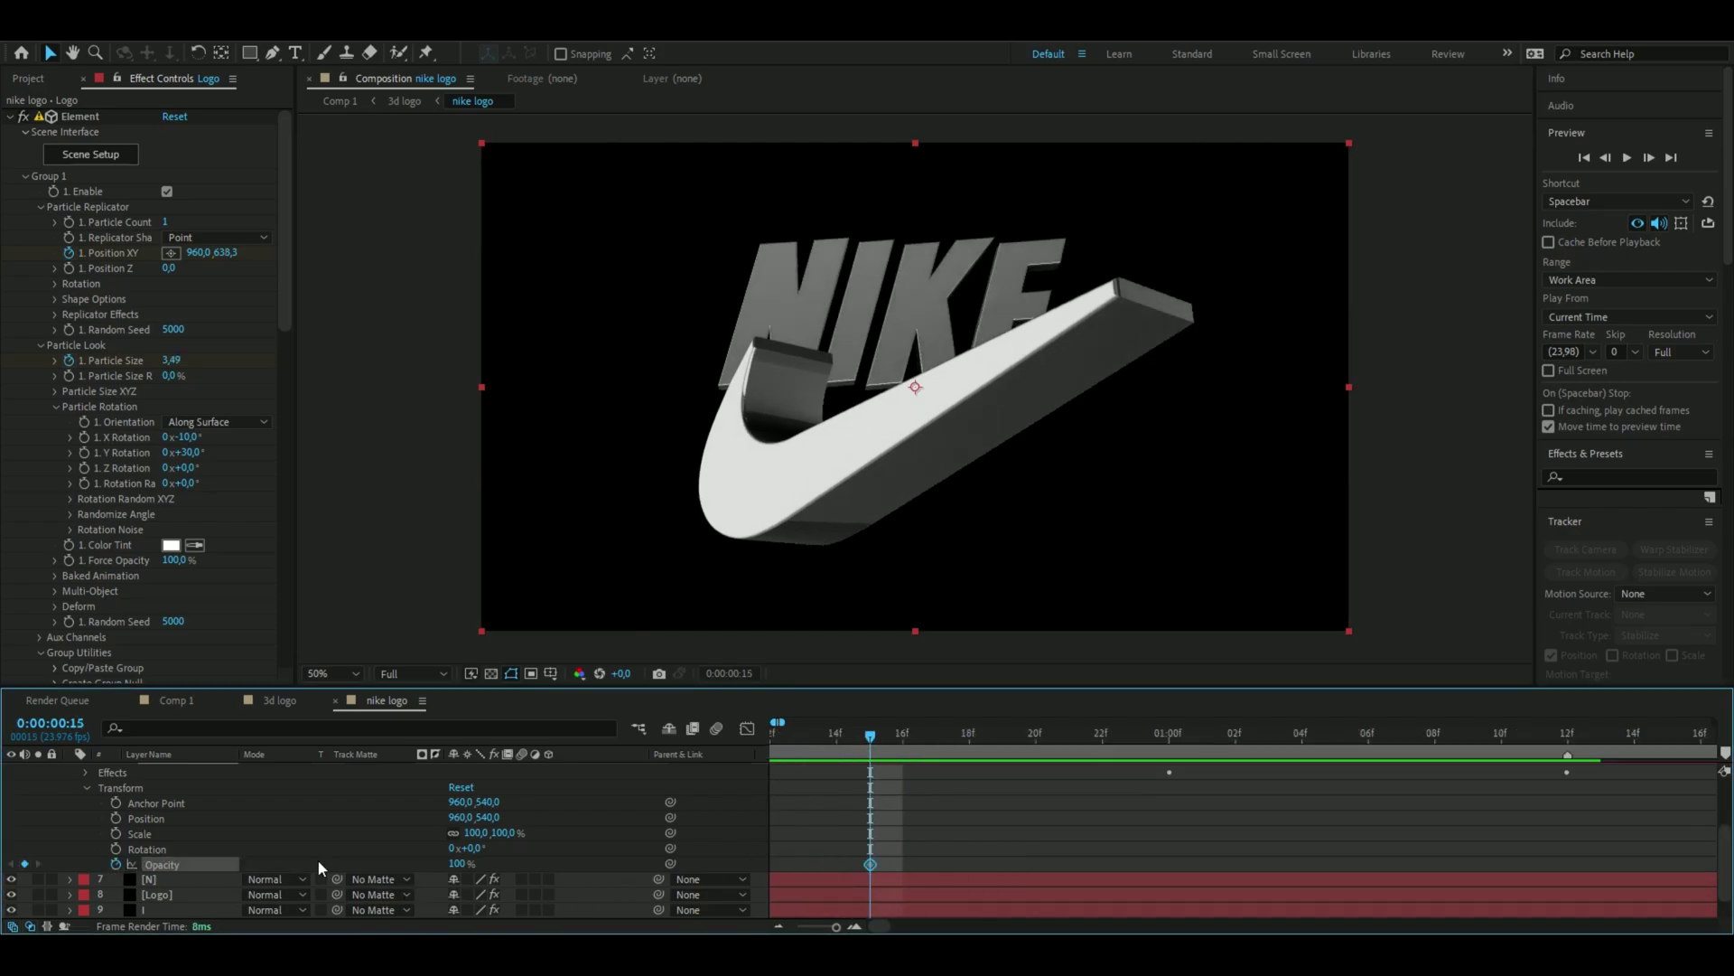
{"action": "left_click_drag", "start_coordinate": [883, 741], "coordinate": [1032, 757]}
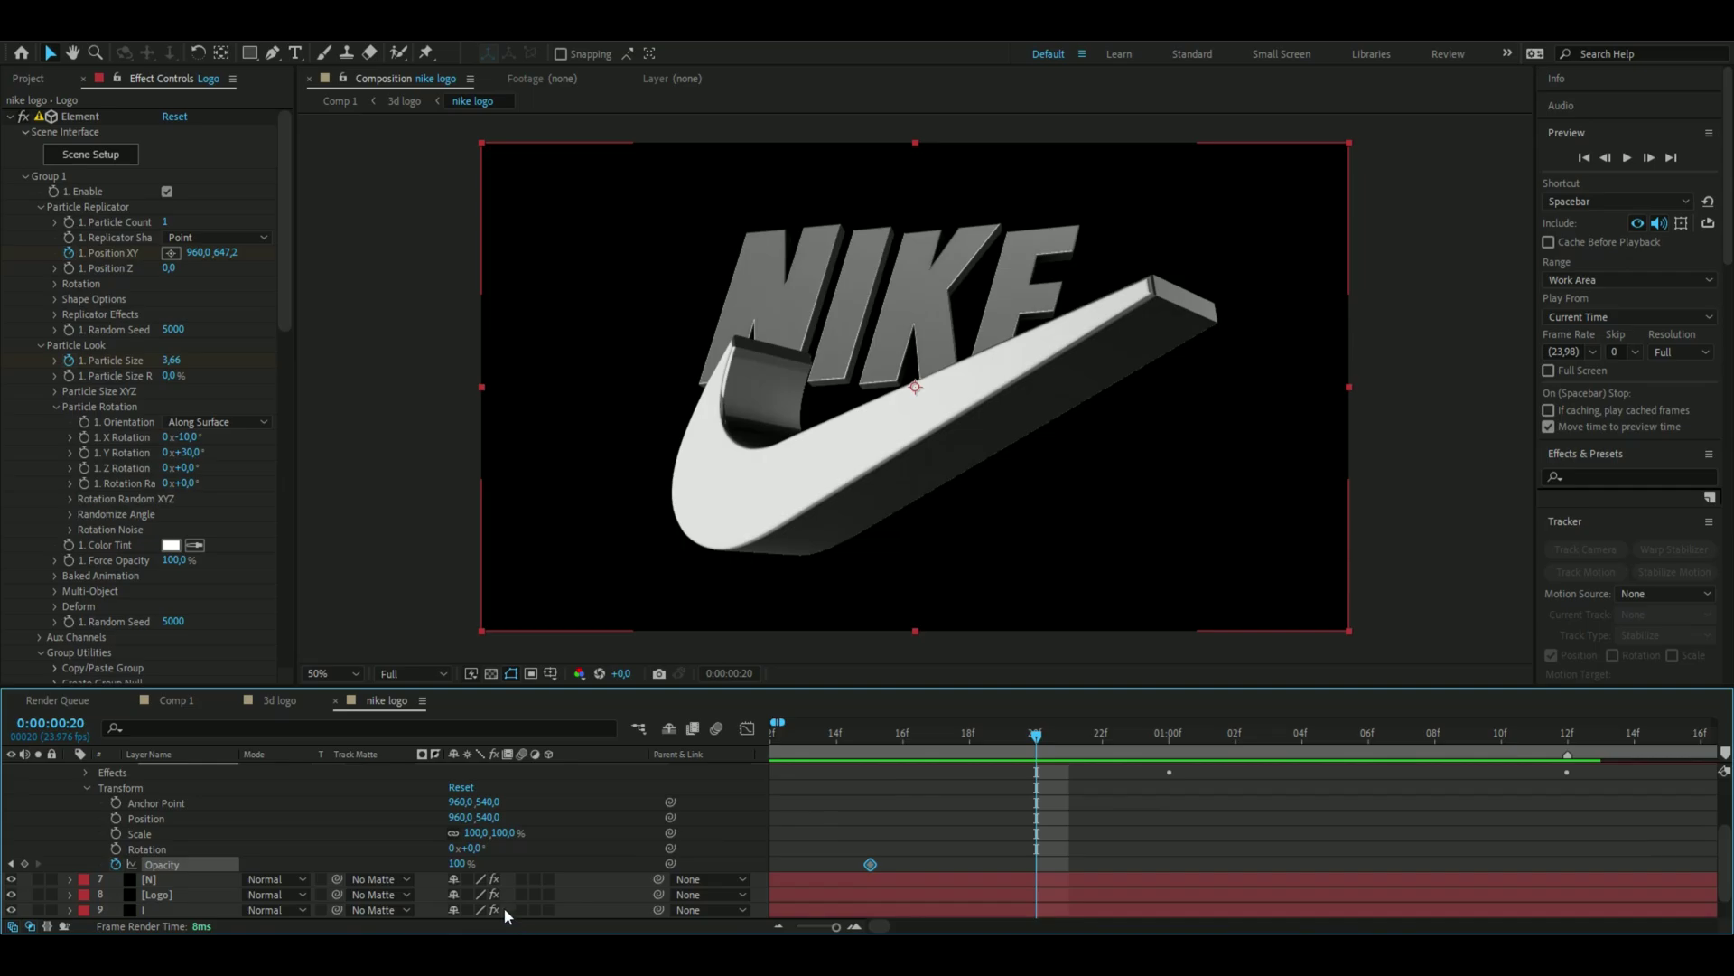
{"action": "left_click_drag", "start_coordinate": [457, 864], "coordinate": [304, 869]}
Preview the animation and check the upper Logo copy's fade-out between 0:00:00:13 and 0:00:00:19
{"action": "left_click_drag", "start_coordinate": [912, 739], "coordinate": [746, 748]}
{"action": "key", "text": "space"}
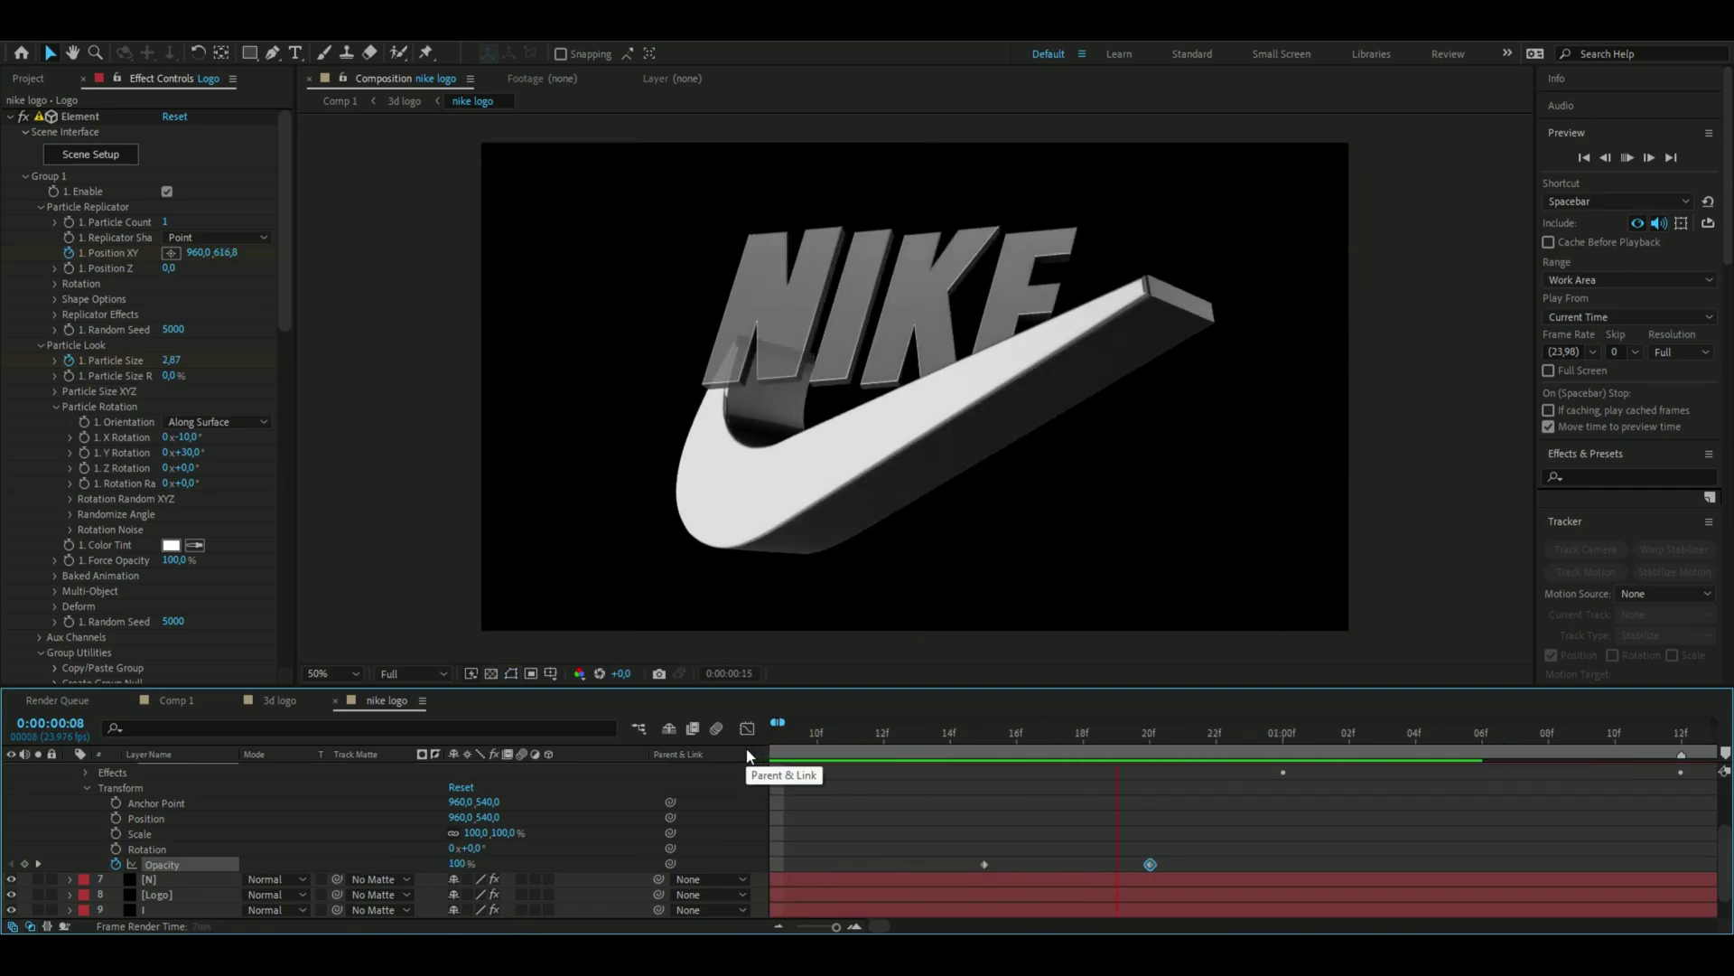
{"action": "left_click", "coordinate": [917, 736]}
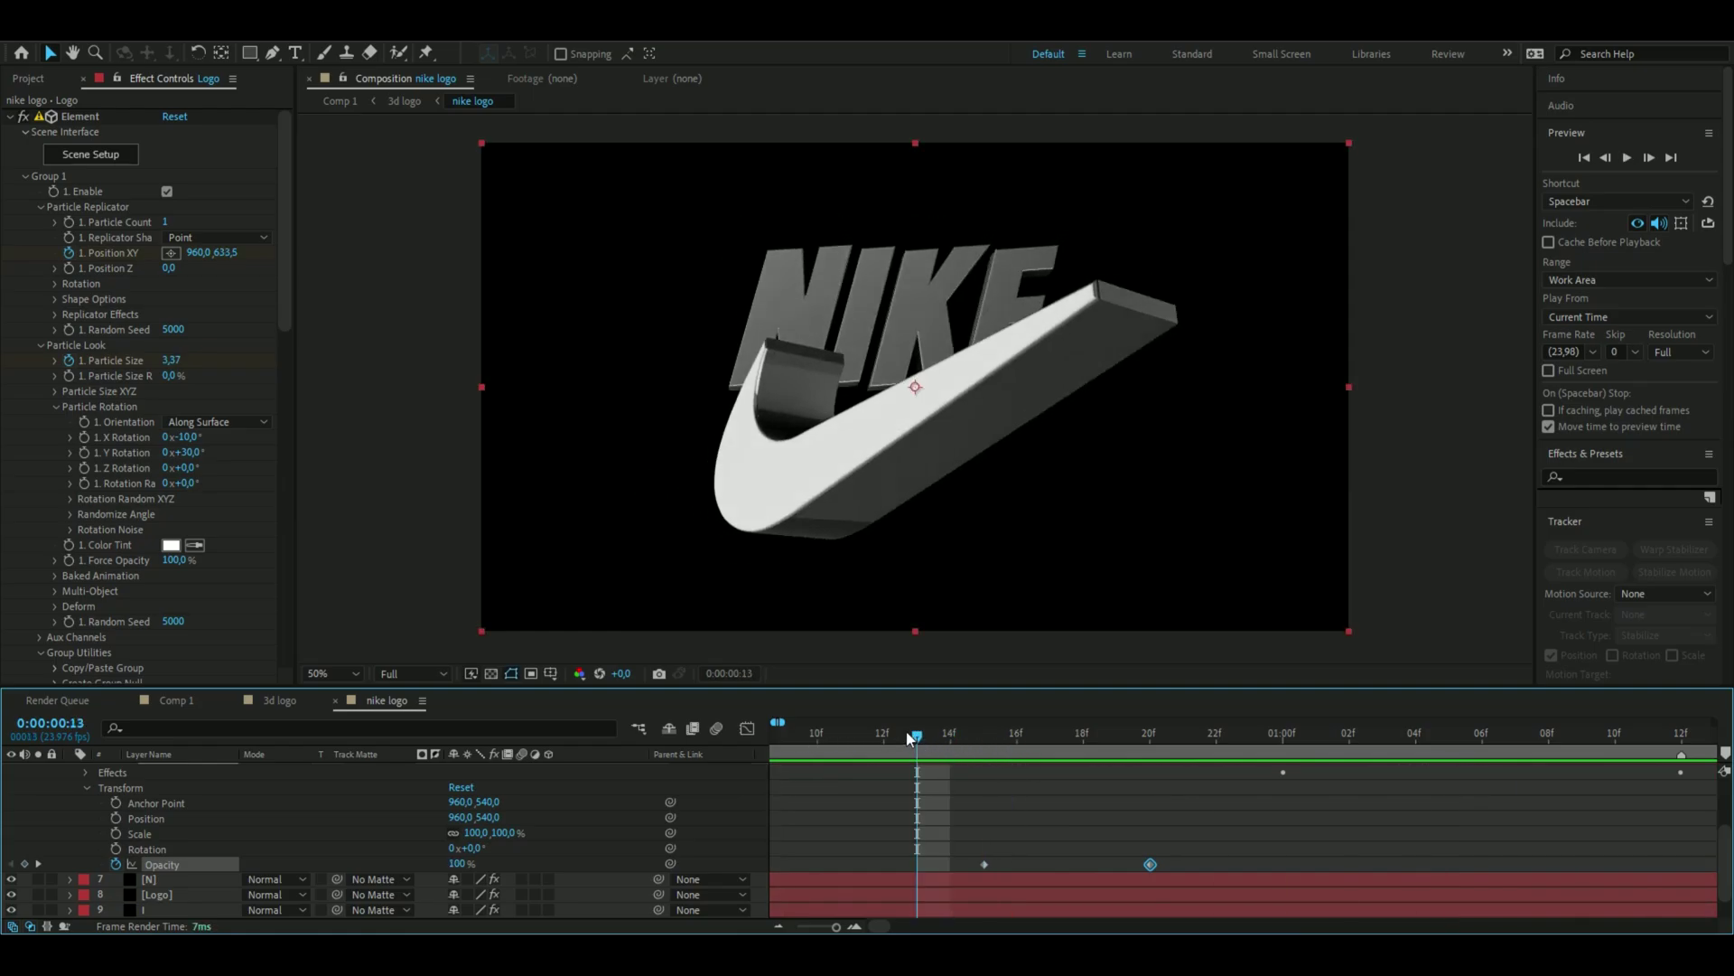
{"action": "left_click_drag", "start_coordinate": [1017, 743], "coordinate": [1120, 751]}
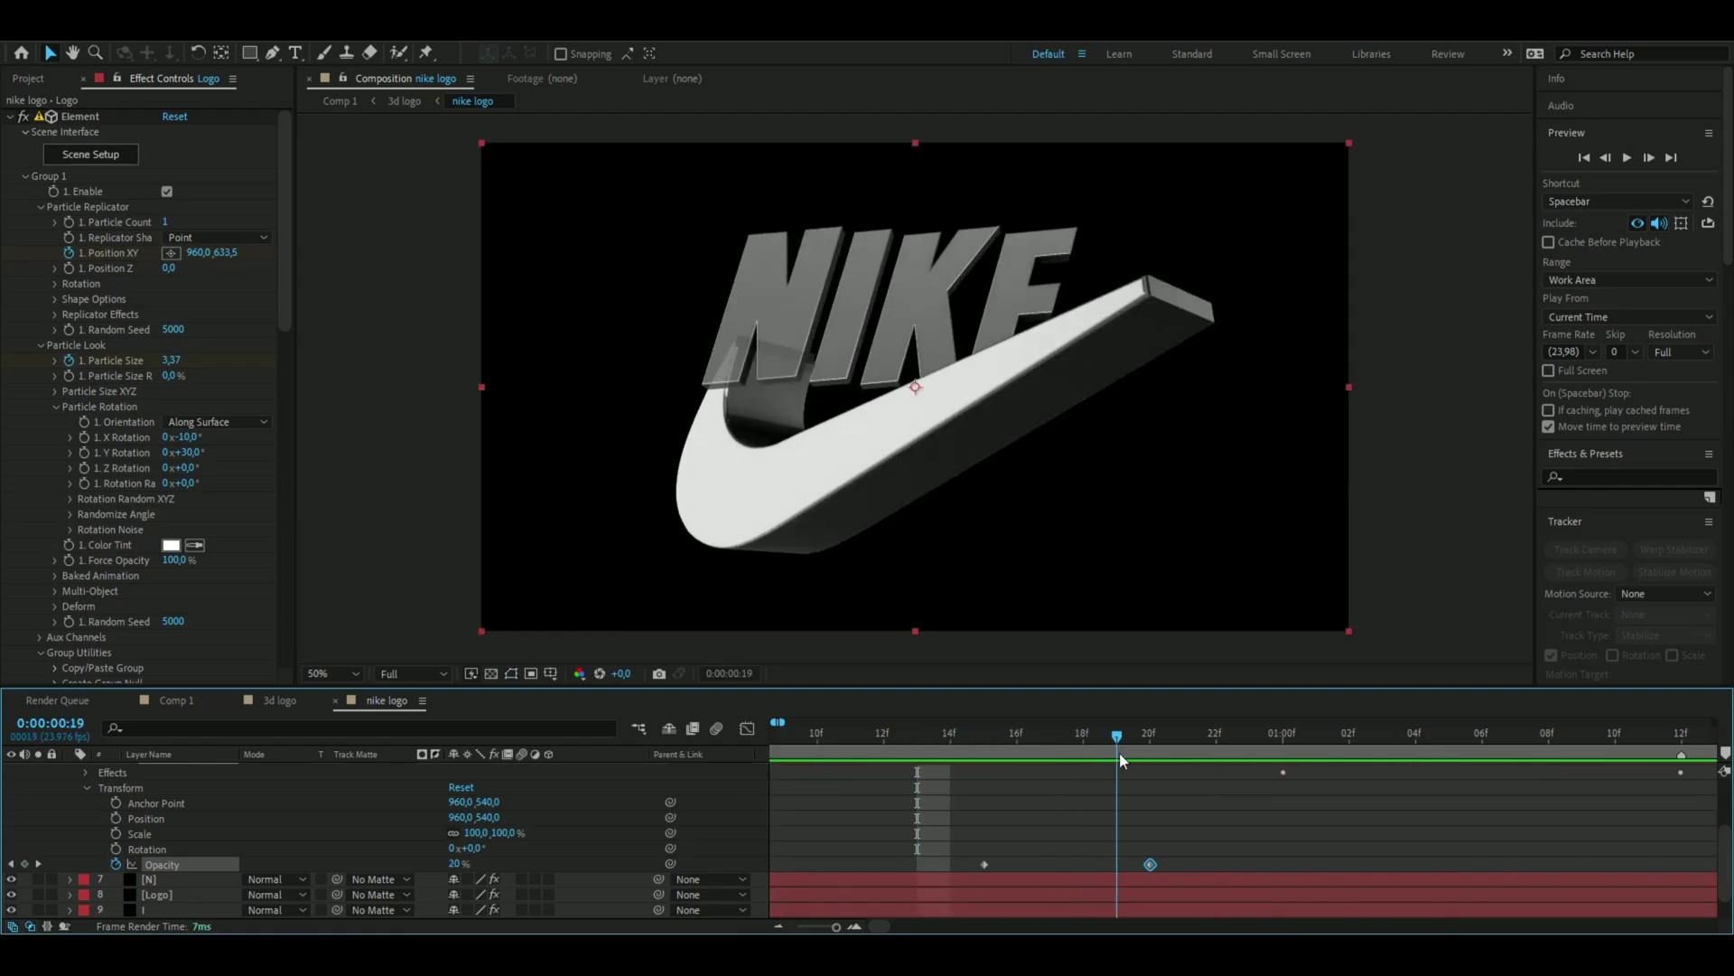
Add the Blue Spinning Particles.avi footage to the 3d logo composition and place it between the Nike-Logo.png and Solid layers
{"action": "left_click", "coordinate": [274, 702]}
{"action": "key", "text": "space"}
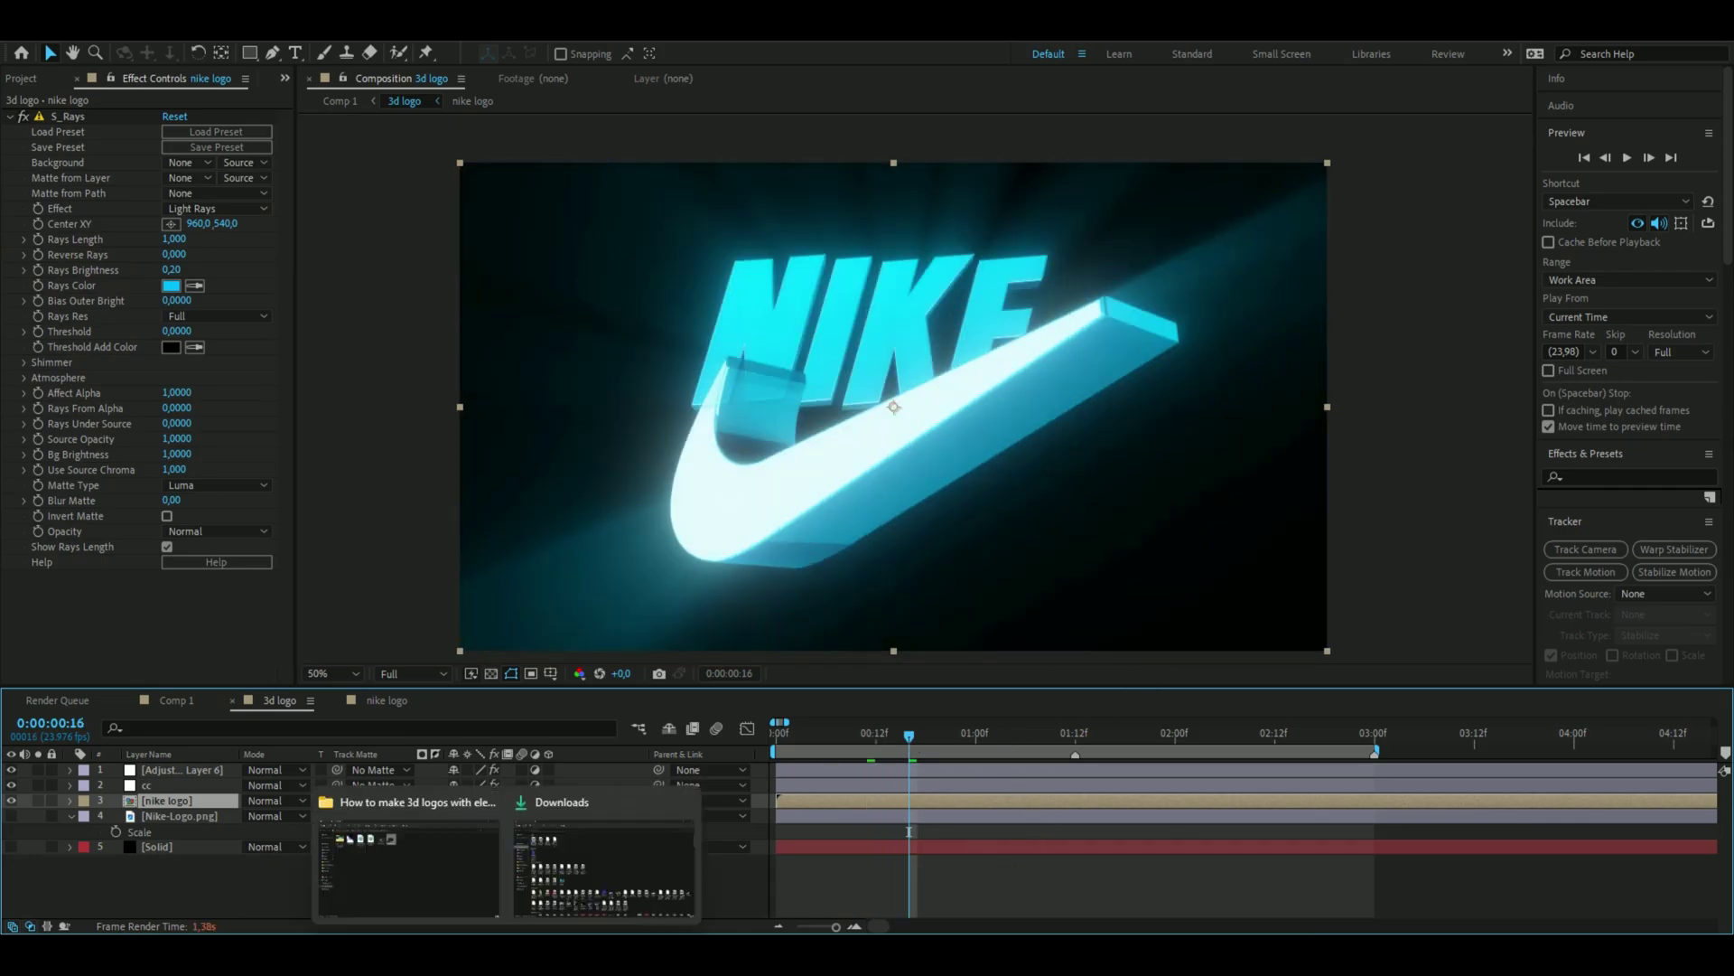
{"action": "left_click_drag", "start_coordinate": [1037, 644], "coordinate": [437, 582]}
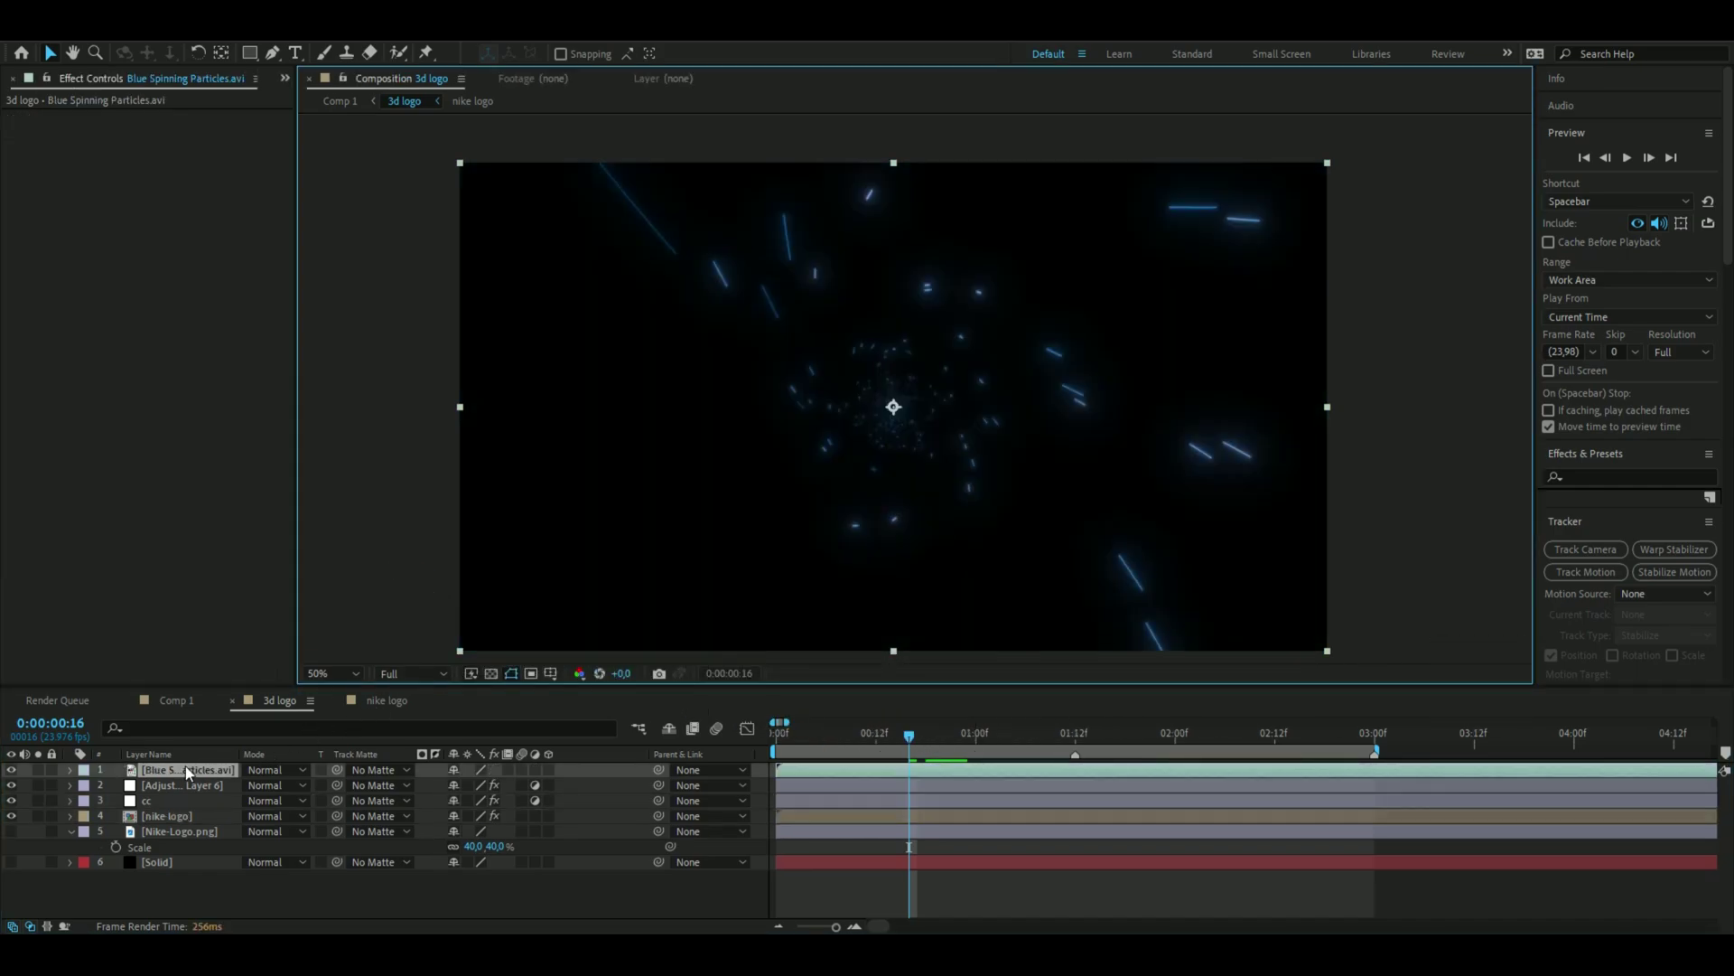
{"action": "left_click_drag", "start_coordinate": [187, 767], "coordinate": [188, 854]}
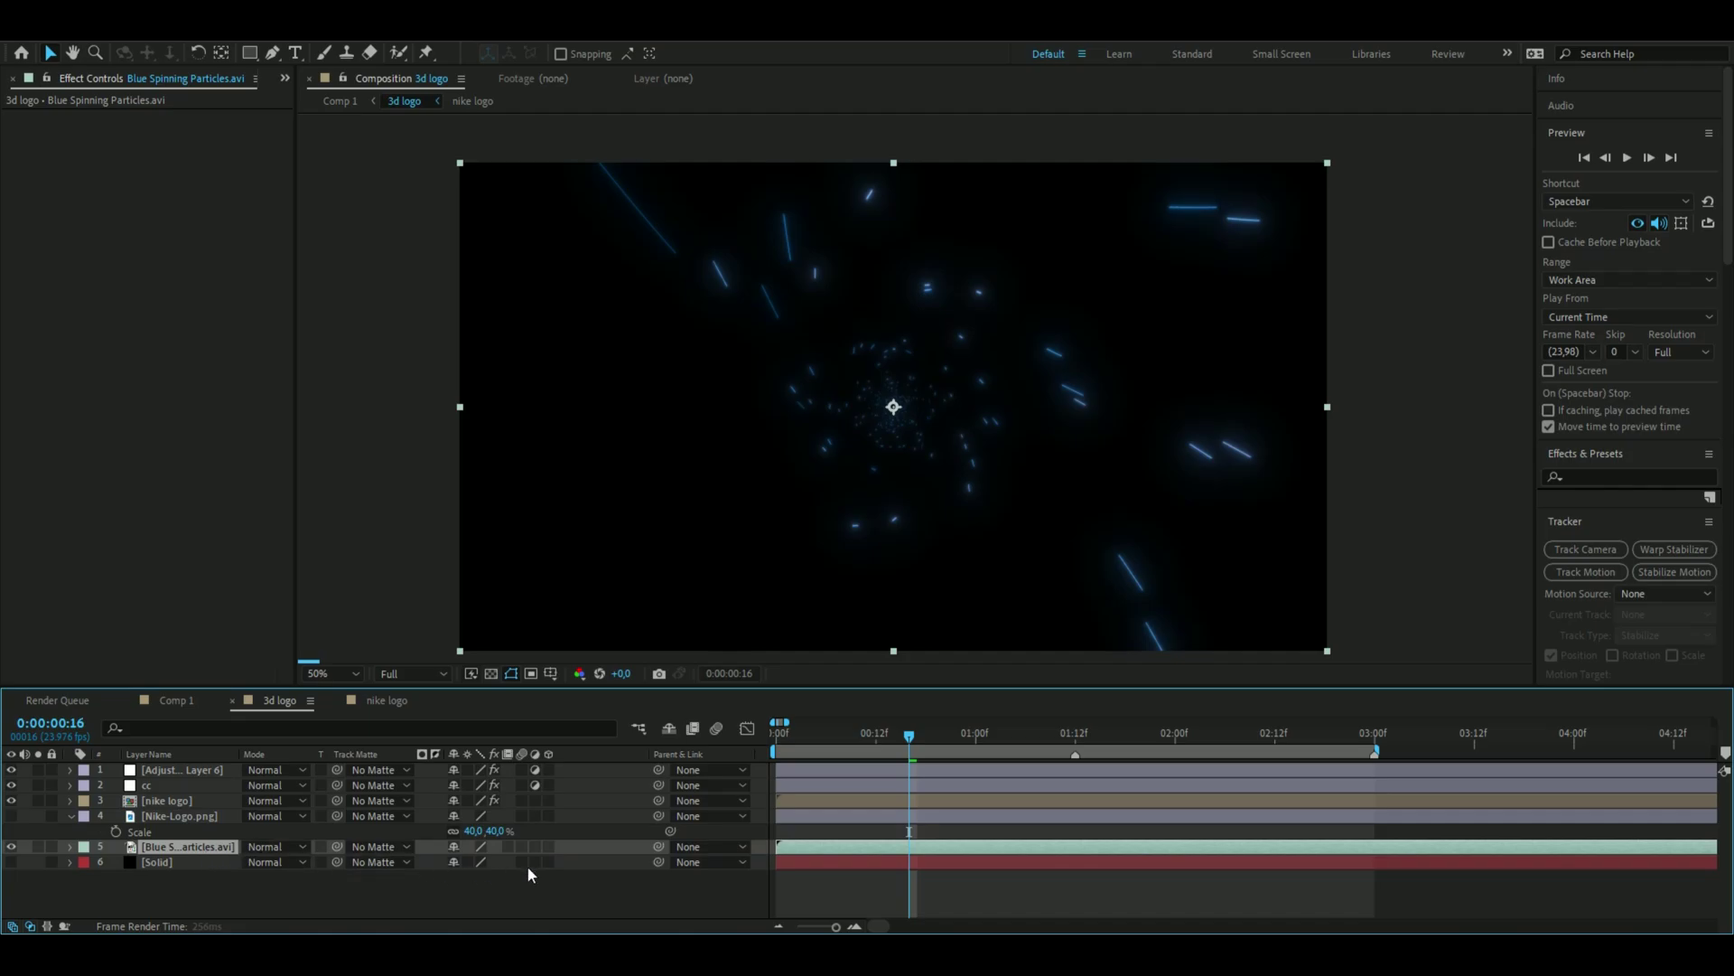
Enable time remapping on the Blue Spinning Particles layer and move its end keyframe to about 54 seconds to slow the footage
{"action": "left_click", "coordinate": [789, 736]}
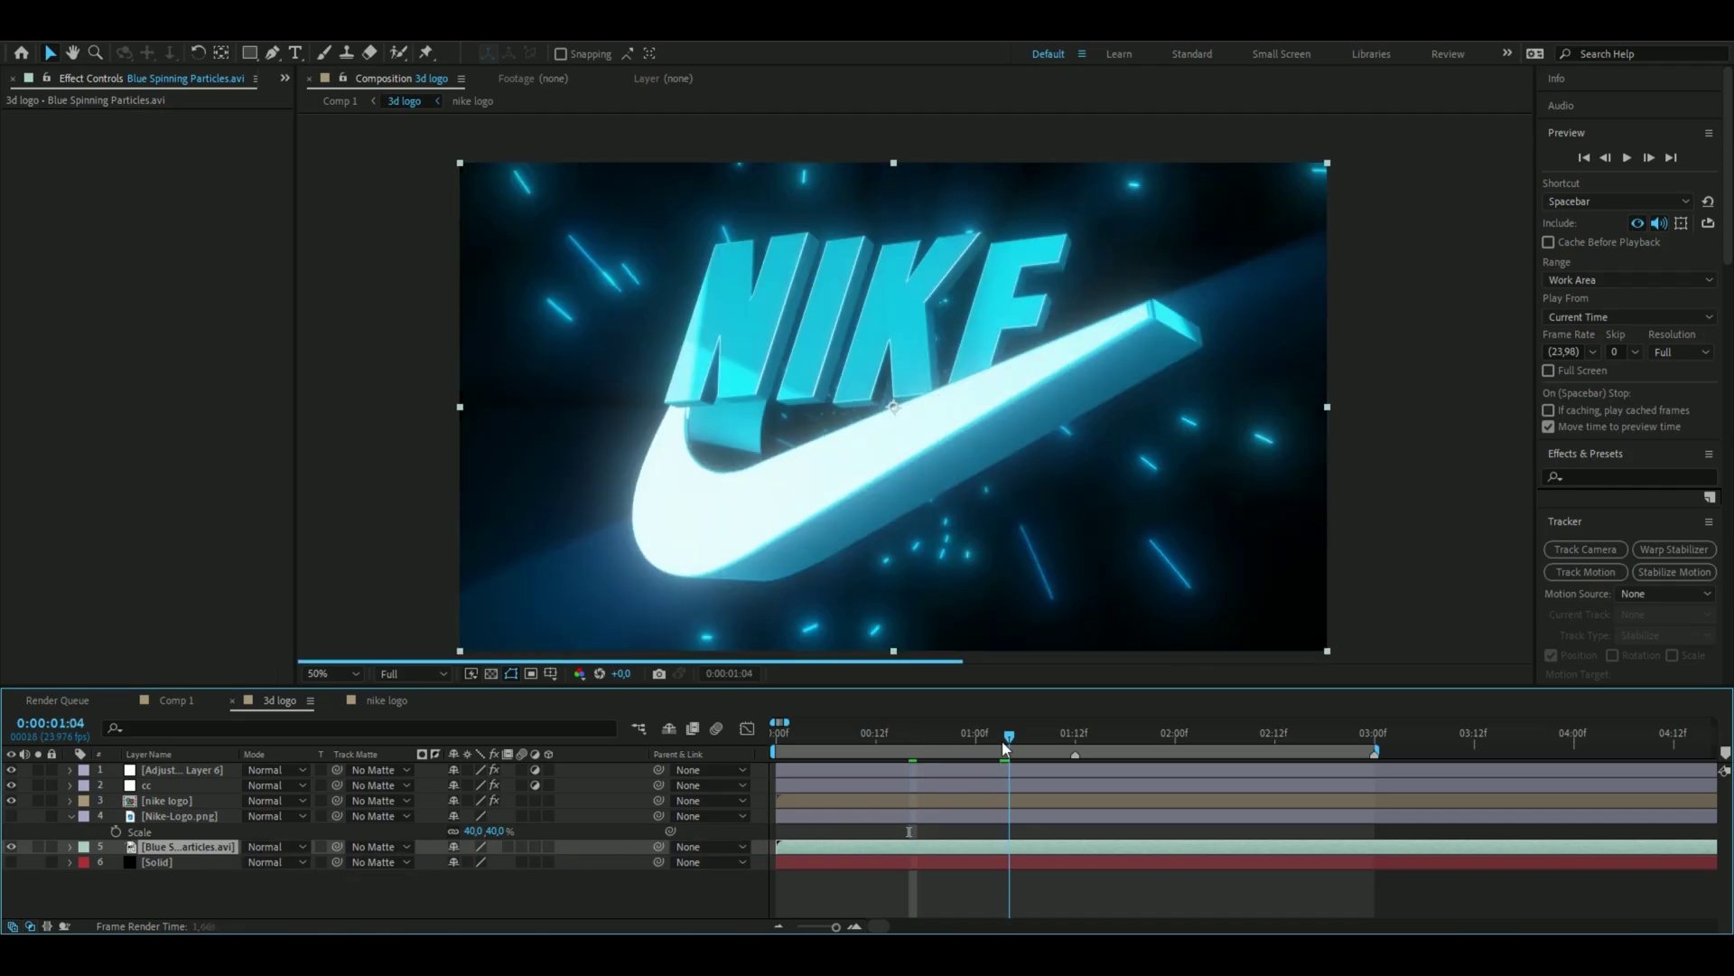
{"action": "left_click_drag", "start_coordinate": [789, 737], "coordinate": [817, 738]}
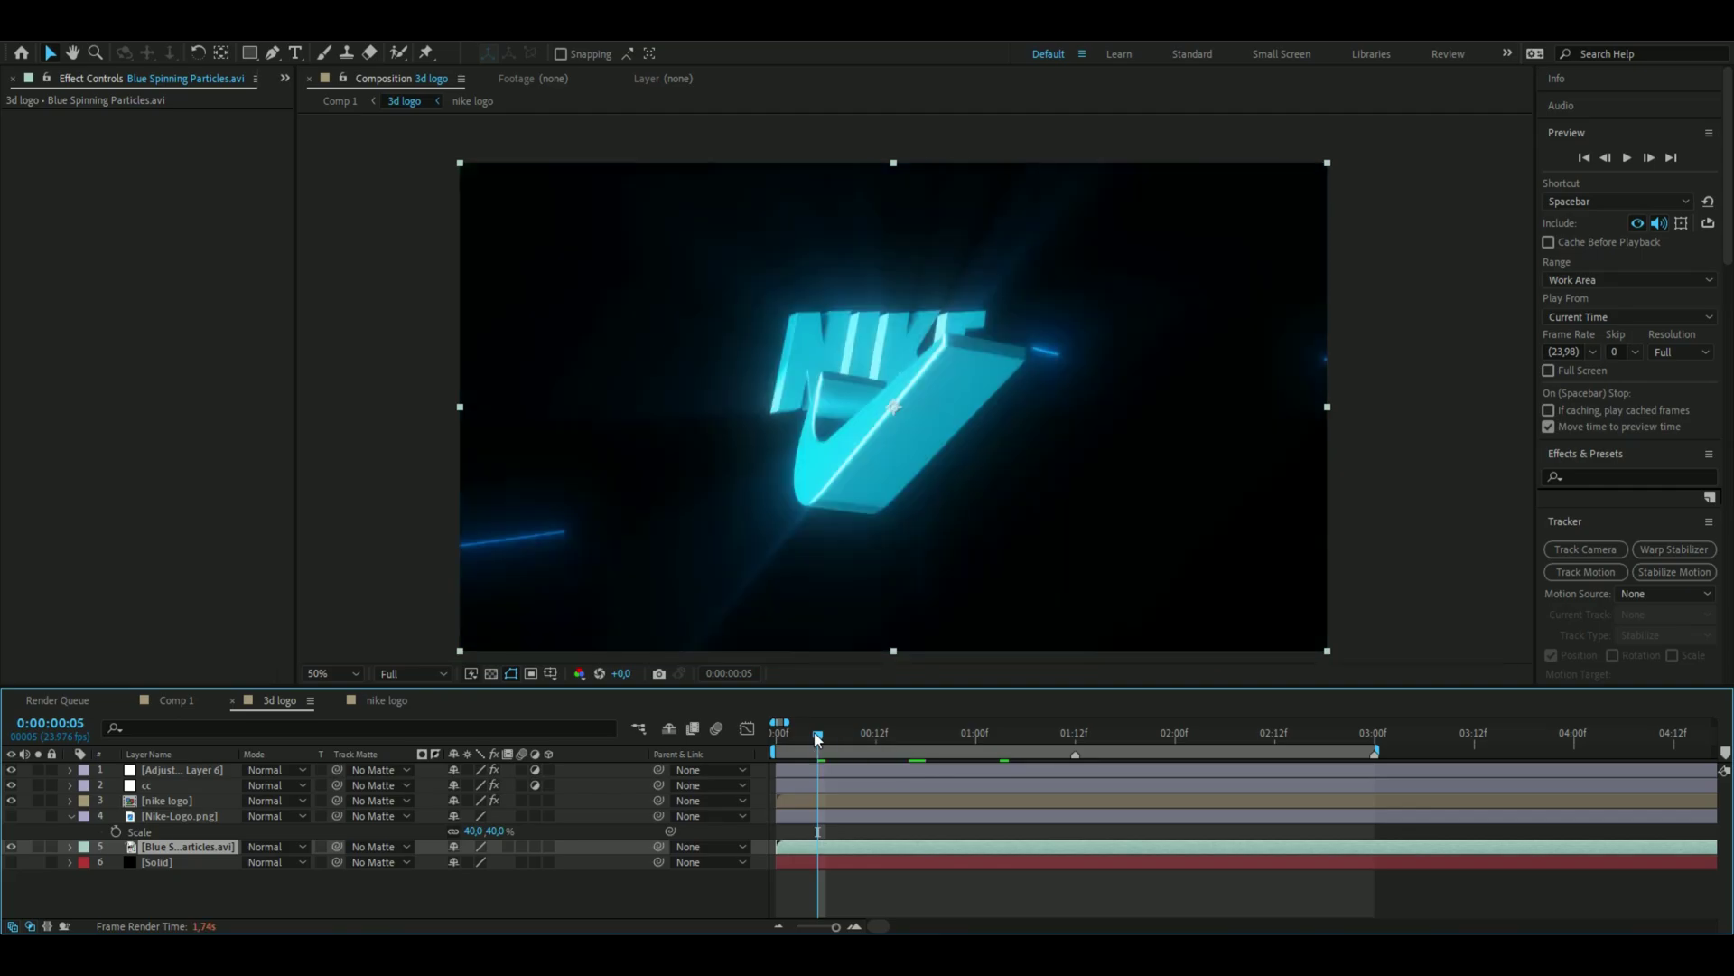
{"action": "key", "text": "ctrl+alt+t"}
{"action": "scroll", "coordinate": [974, 862], "scroll_direction": "down", "scroll_amount": 5}
{"action": "left_click_drag", "start_coordinate": [972, 862], "coordinate": [1010, 865]}
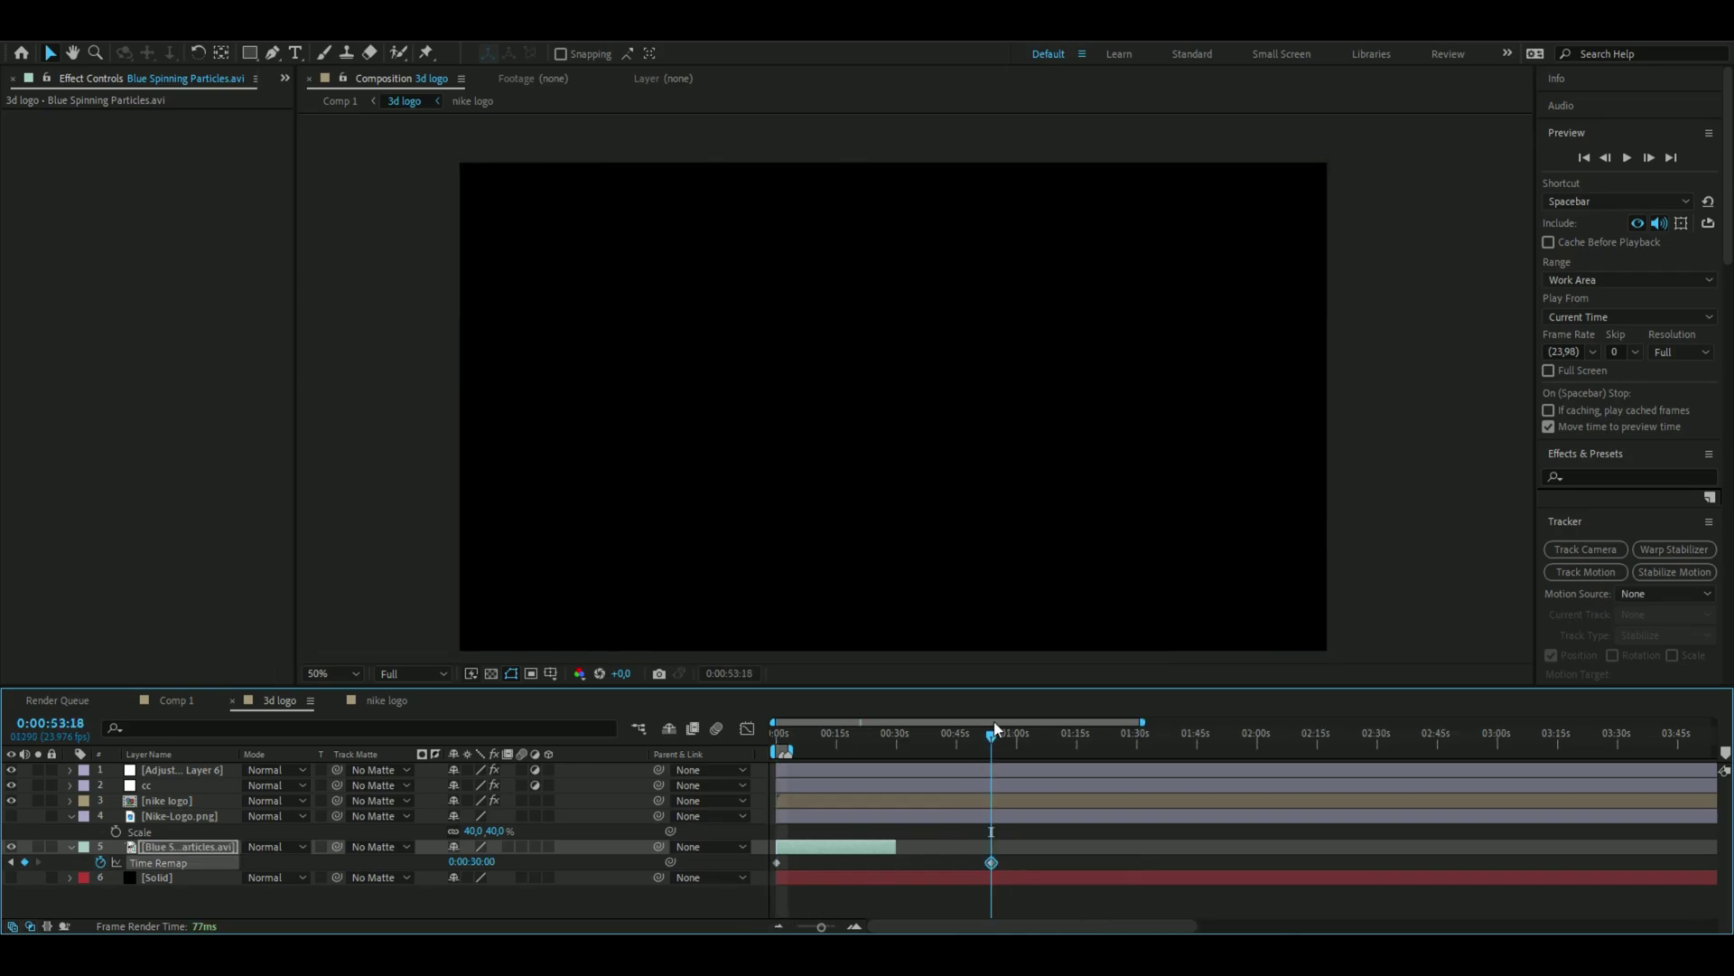
{"action": "left_click_drag", "start_coordinate": [992, 730], "coordinate": [583, 767]}
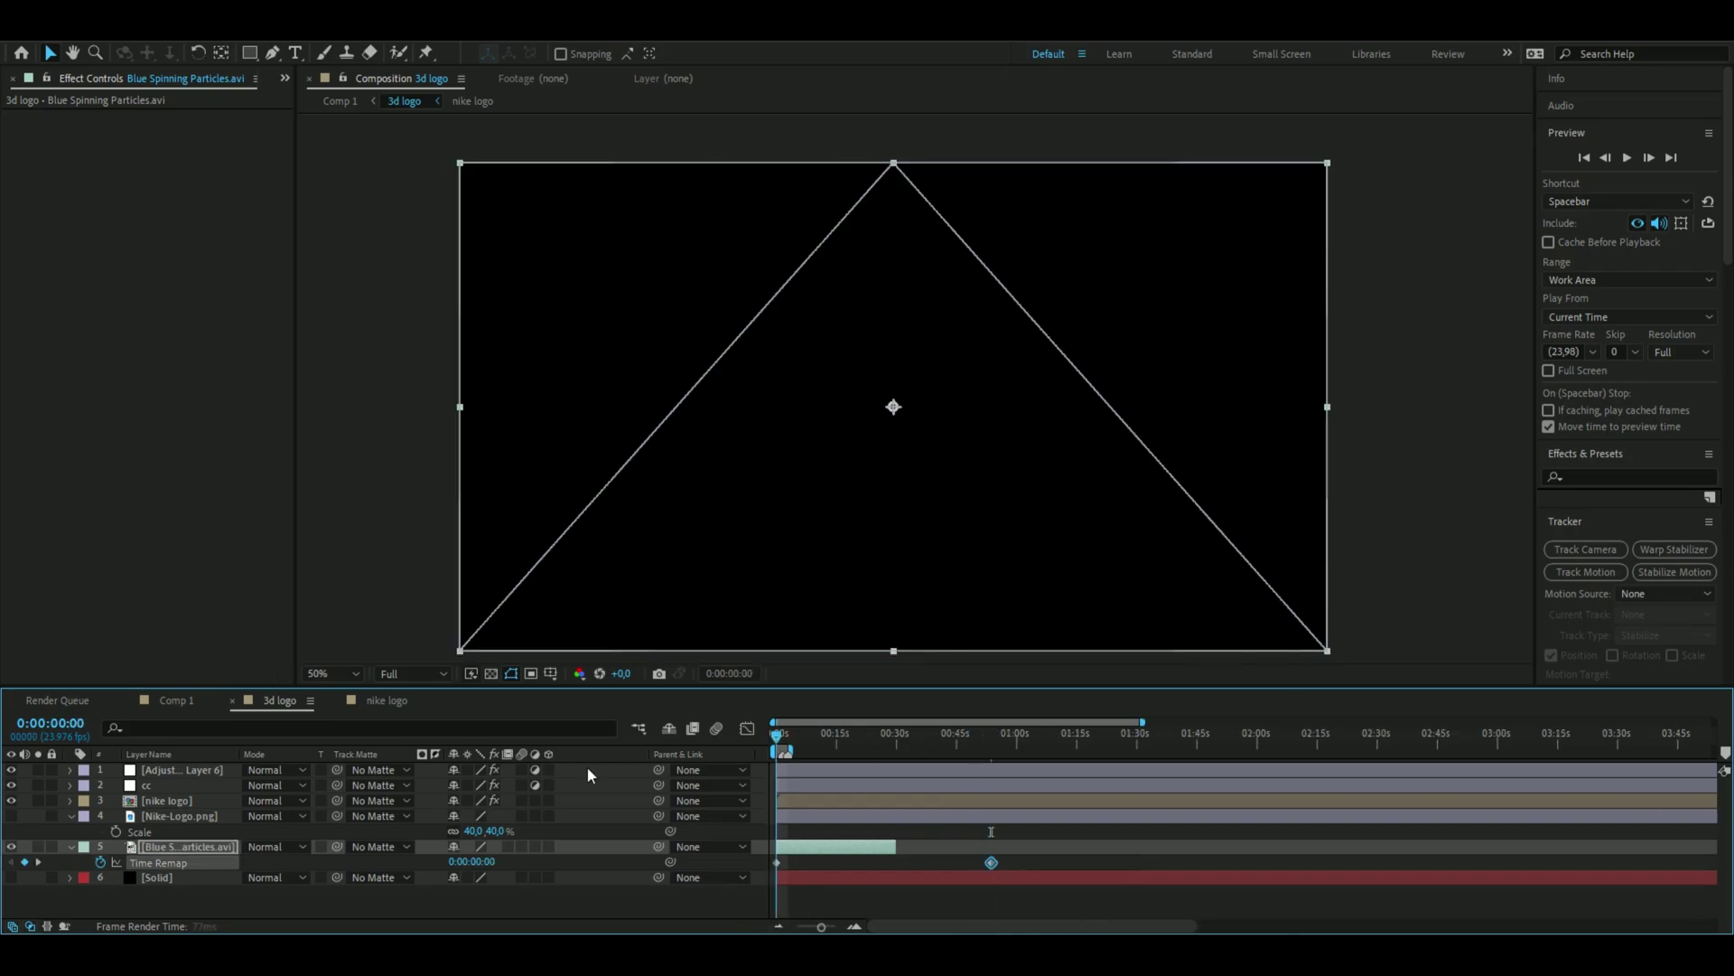
{"action": "key", "text": "equal"}
{"action": "key", "text": "equal"}
{"action": "key", "text": "equal"}
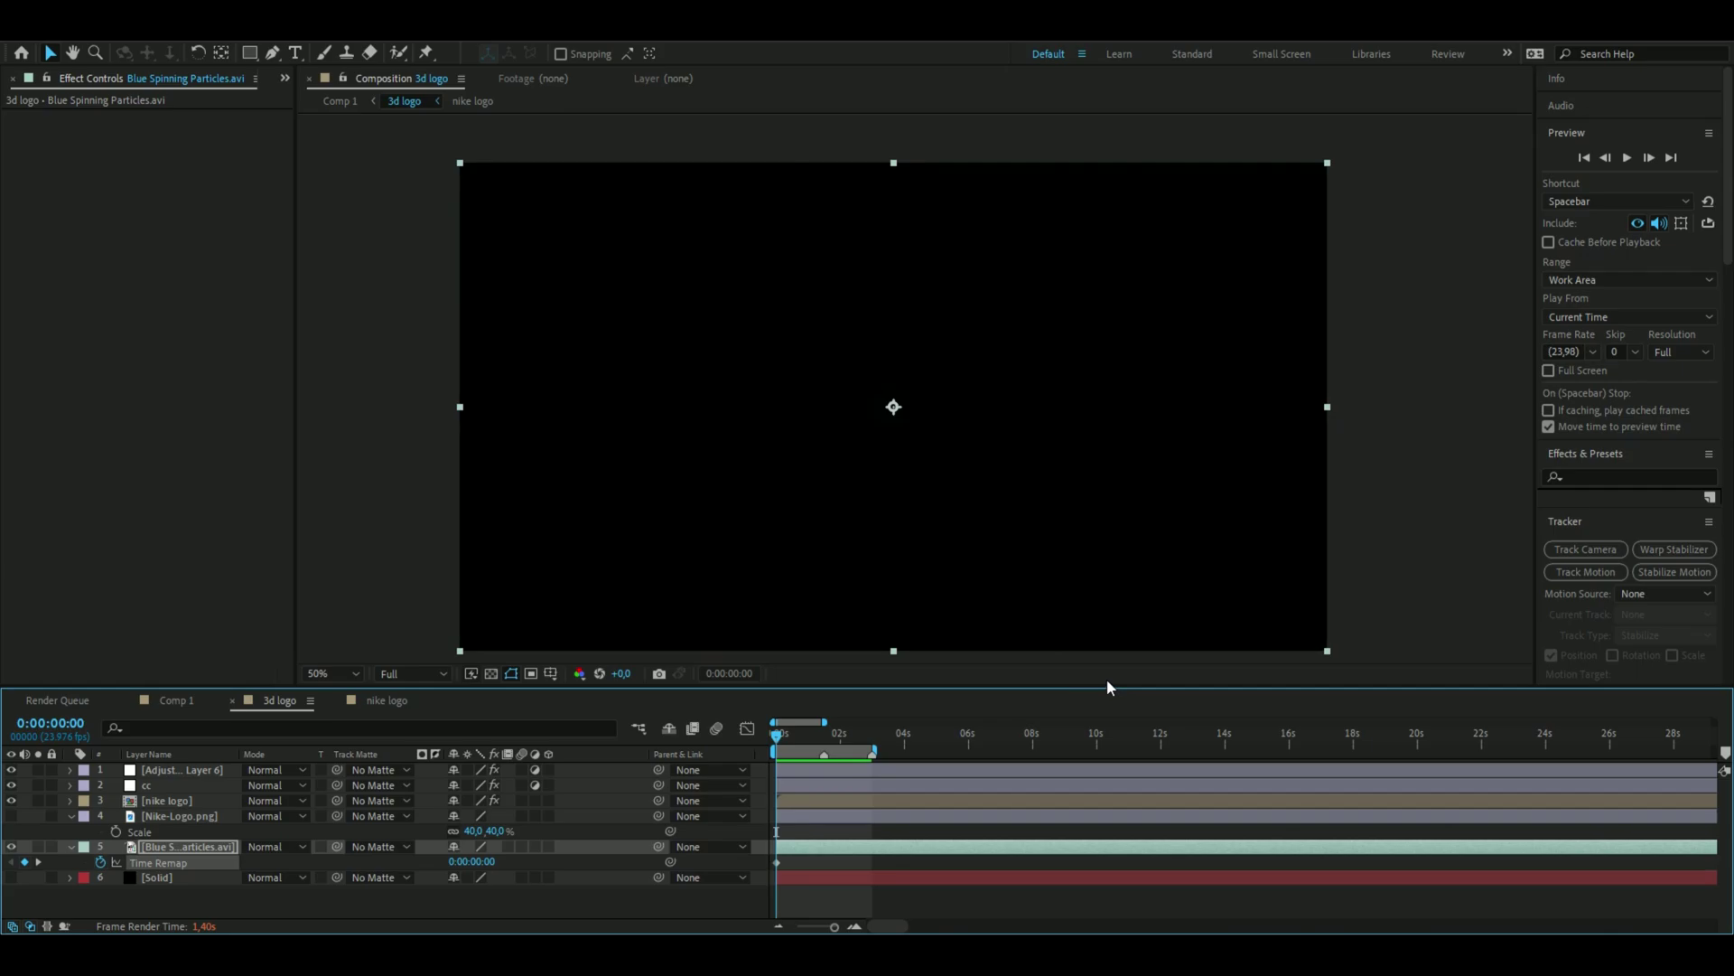
Preview the 3d logo composition and check the slowed particles behind the logo up to 0:00:02:19
{"action": "key", "text": "space"}
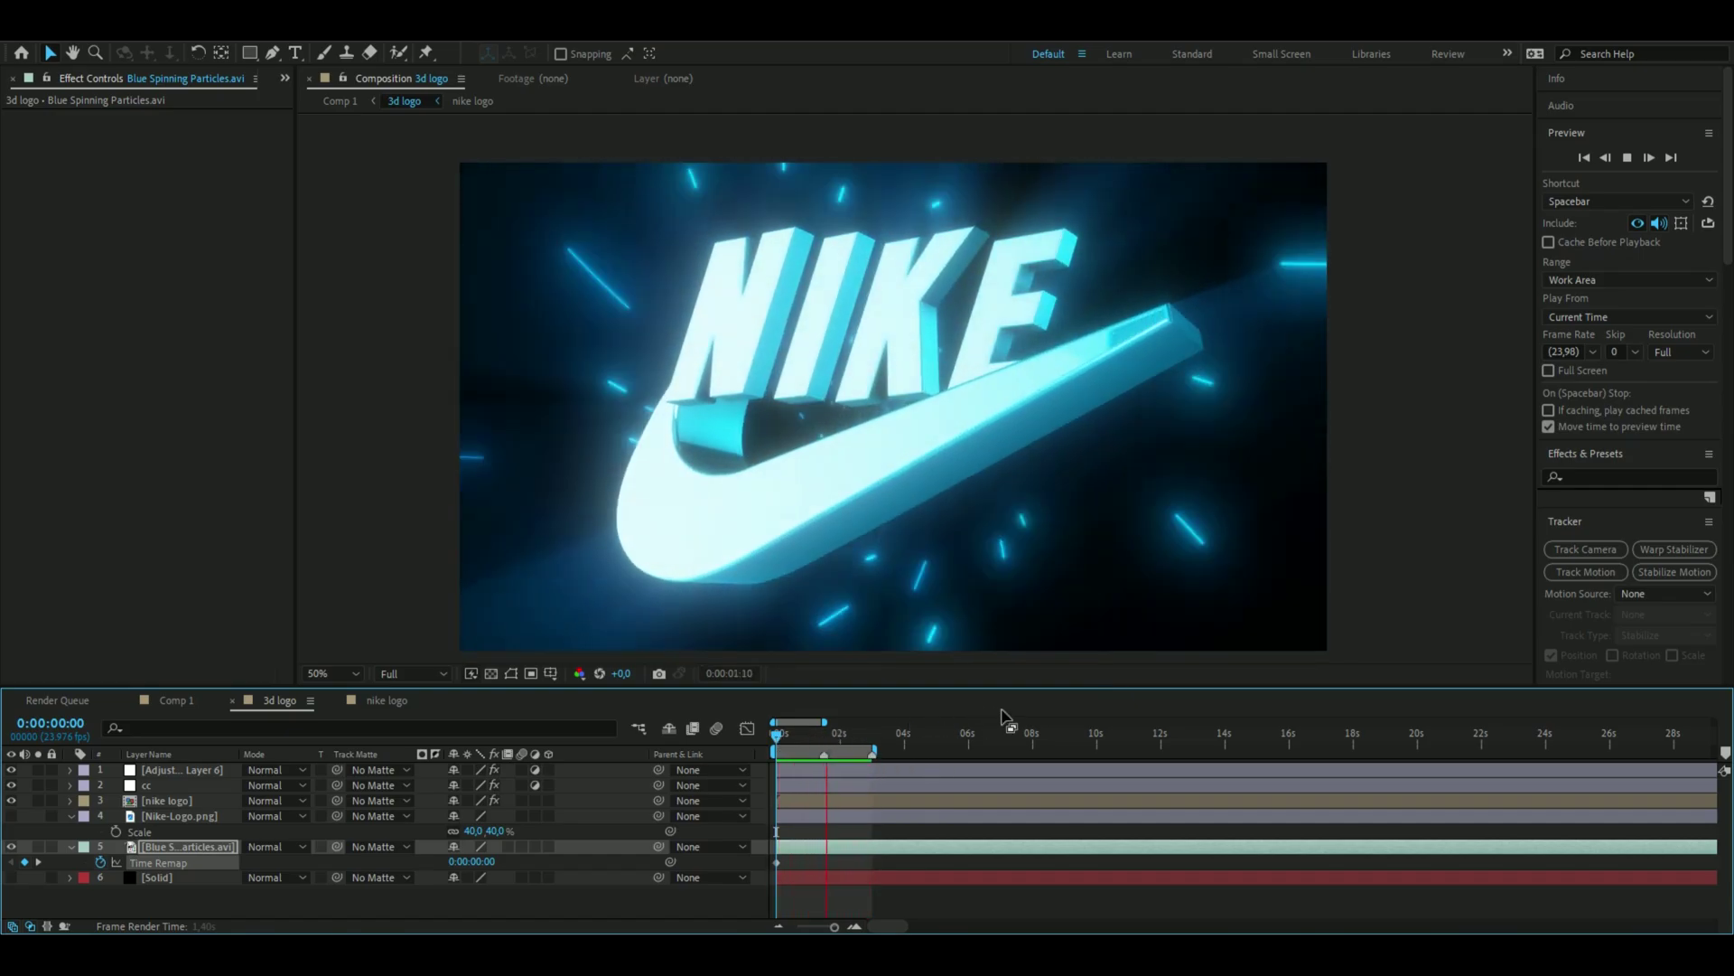
{"action": "left_click", "coordinate": [826, 736]}
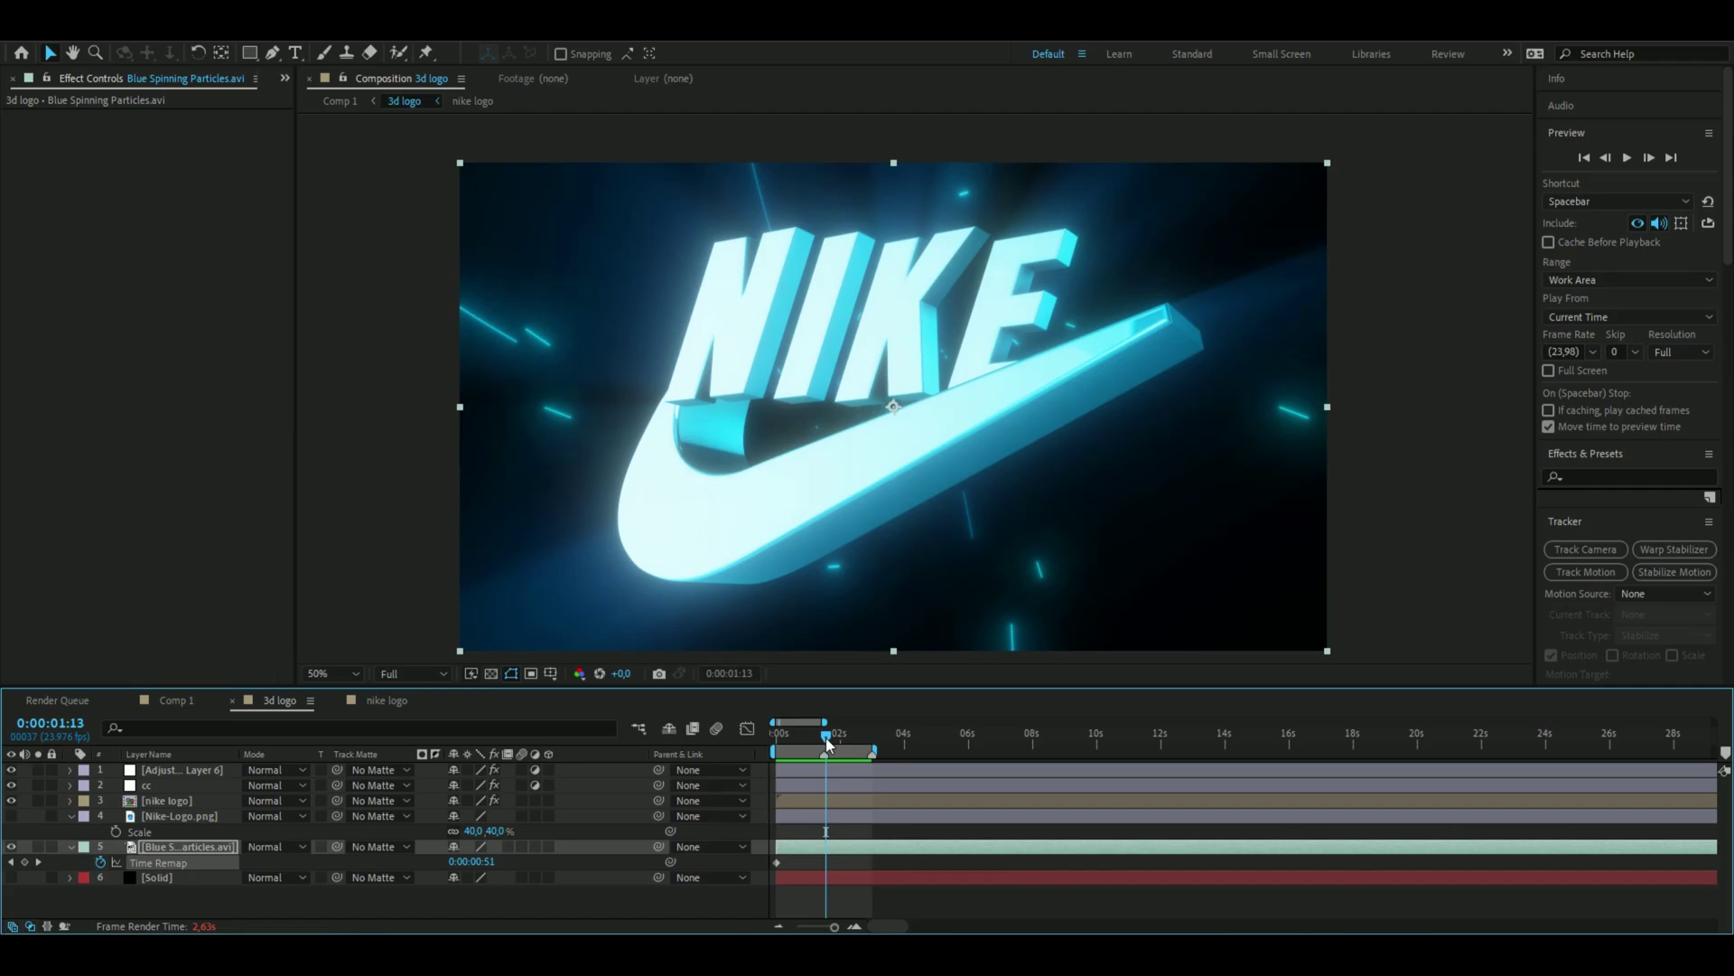
{"action": "left_click_drag", "start_coordinate": [826, 737], "coordinate": [866, 741]}
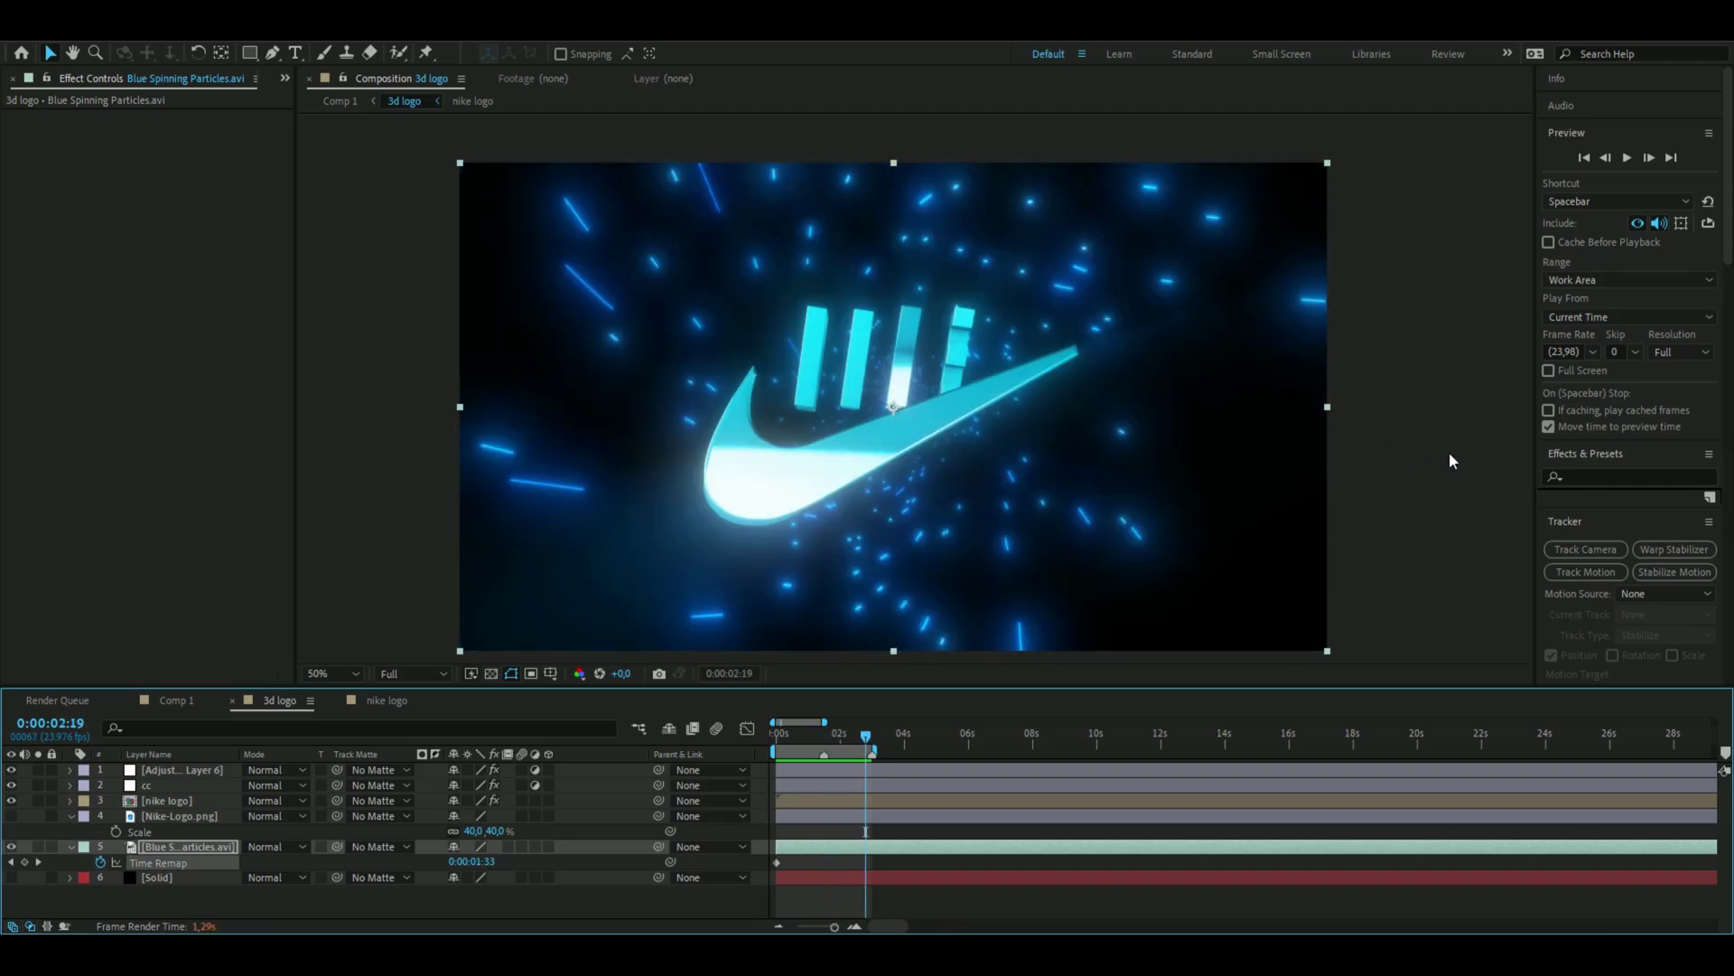